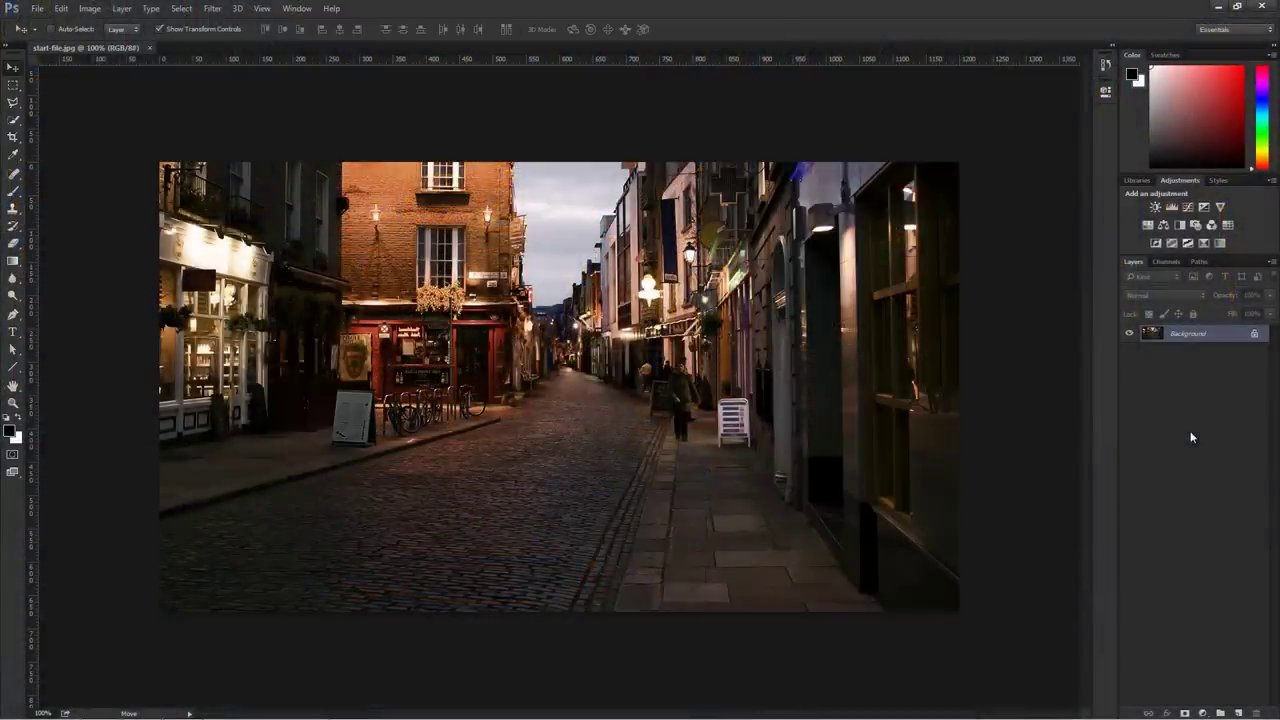
- Open the online page for getting more 3D content and review its models, materials, scripts, stages and image-based lights
click(236, 9)
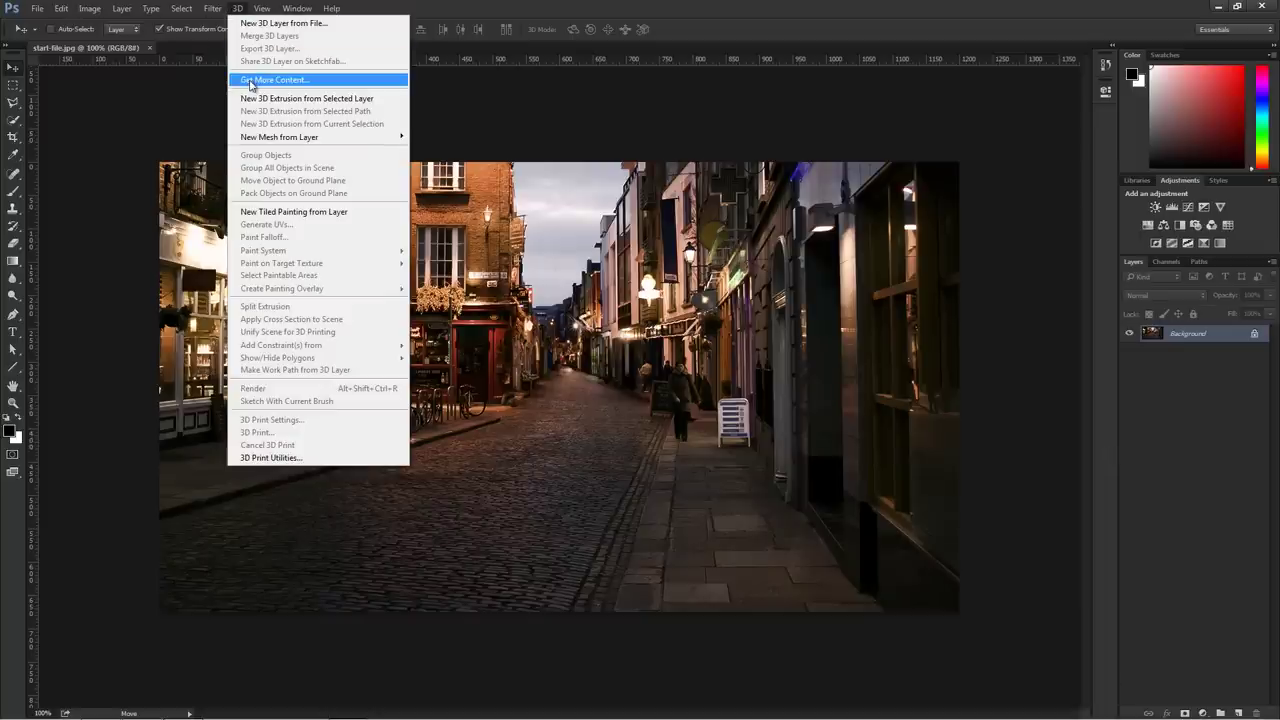
click(250, 85)
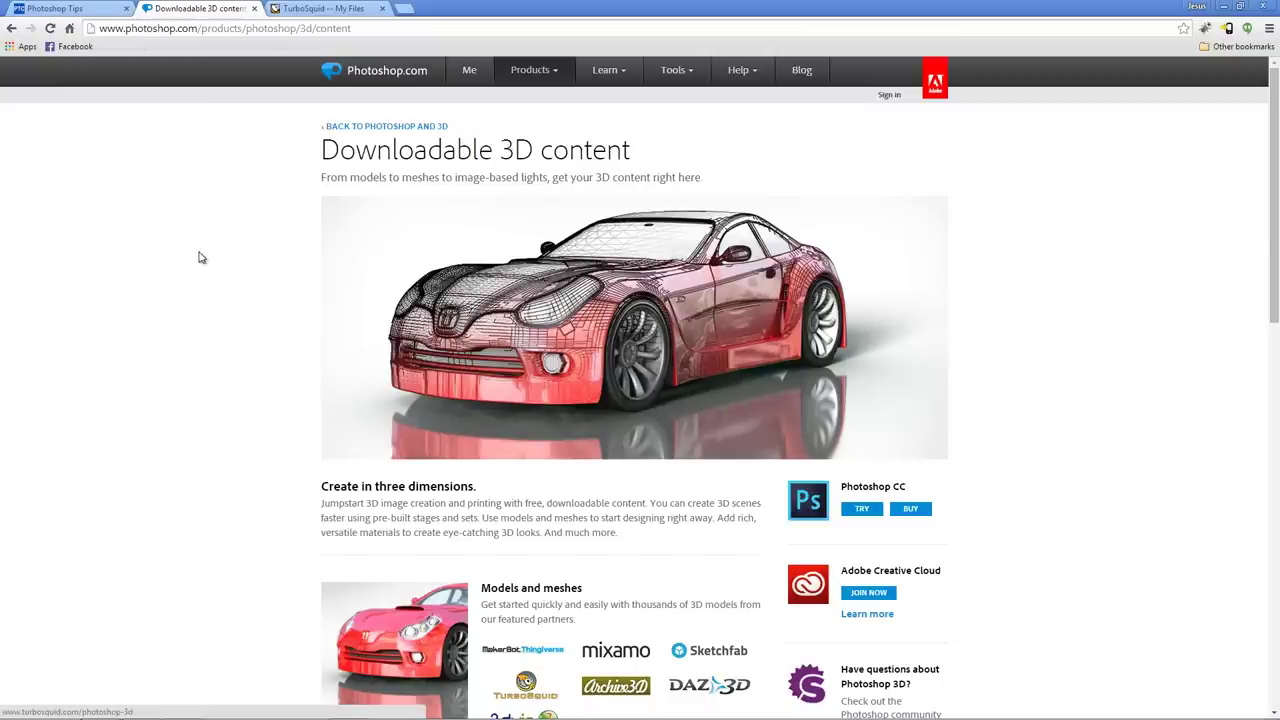
scroll(190, 254, down, 4)
scroll(190, 254, down, 1)
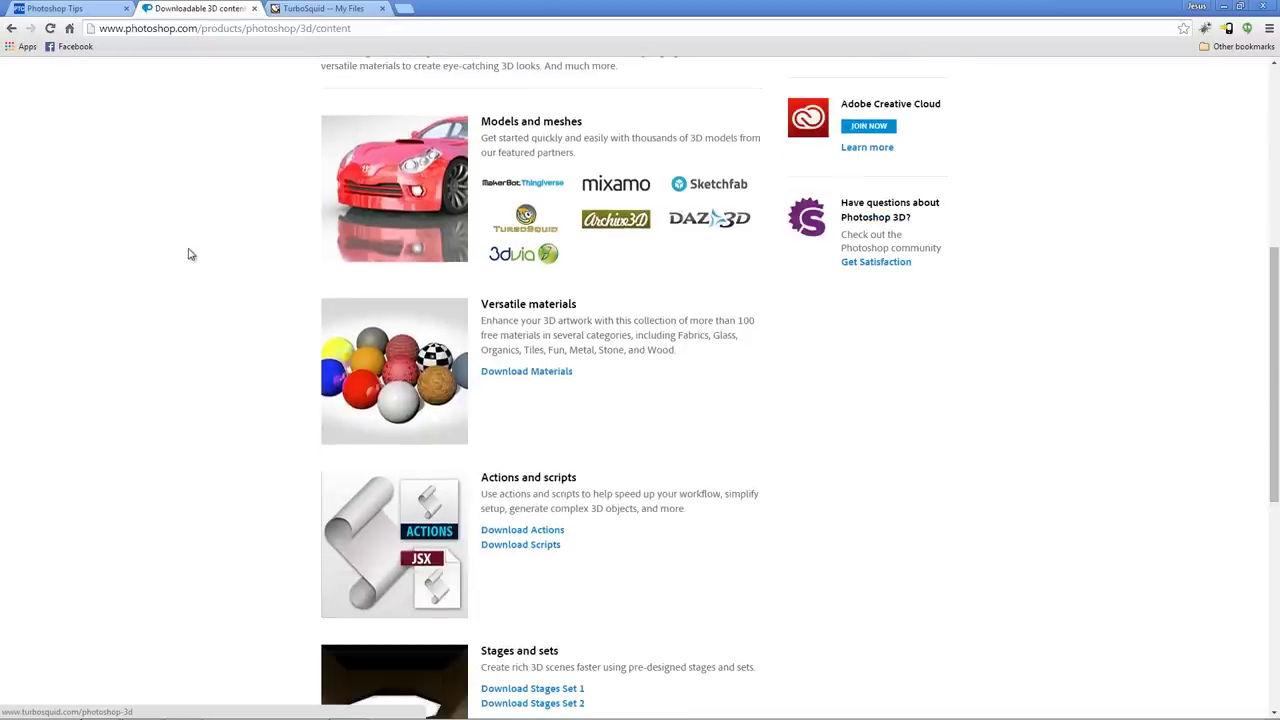
scroll(189, 309, down, 1)
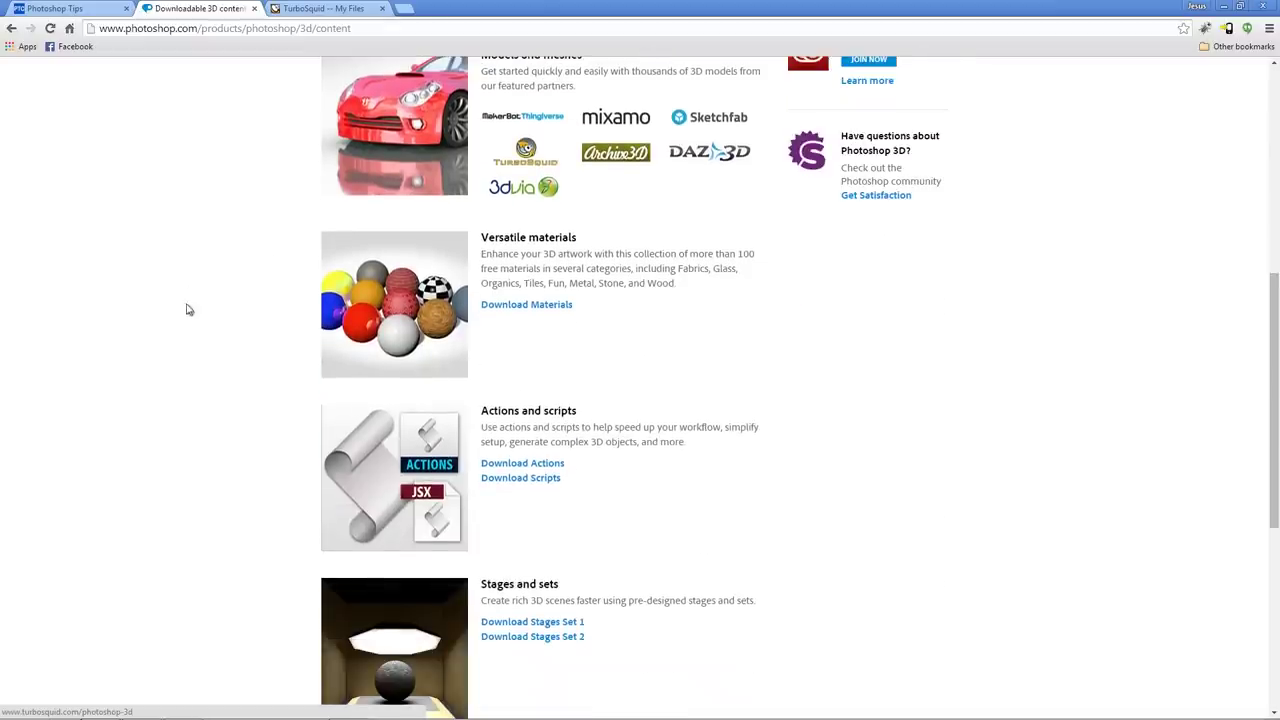
scroll(490, 292, down, 2)
scroll(490, 292, down, 2)
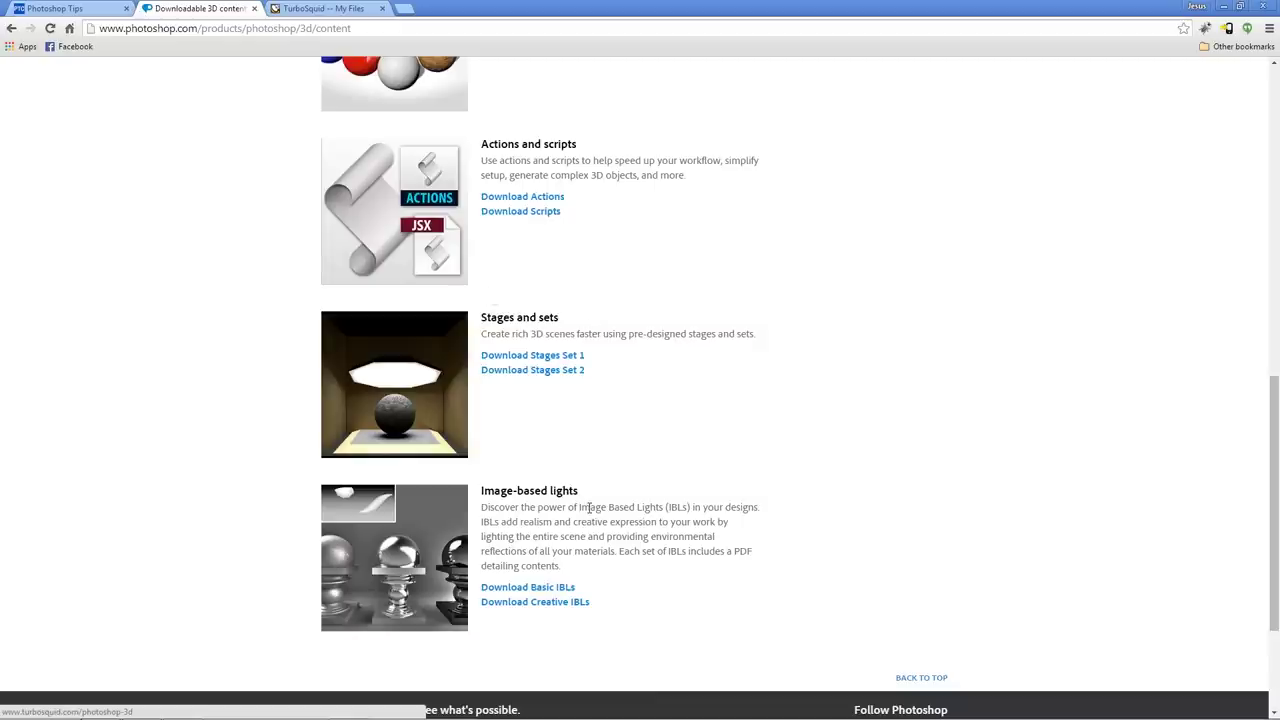
scroll(589, 507, up, 9)
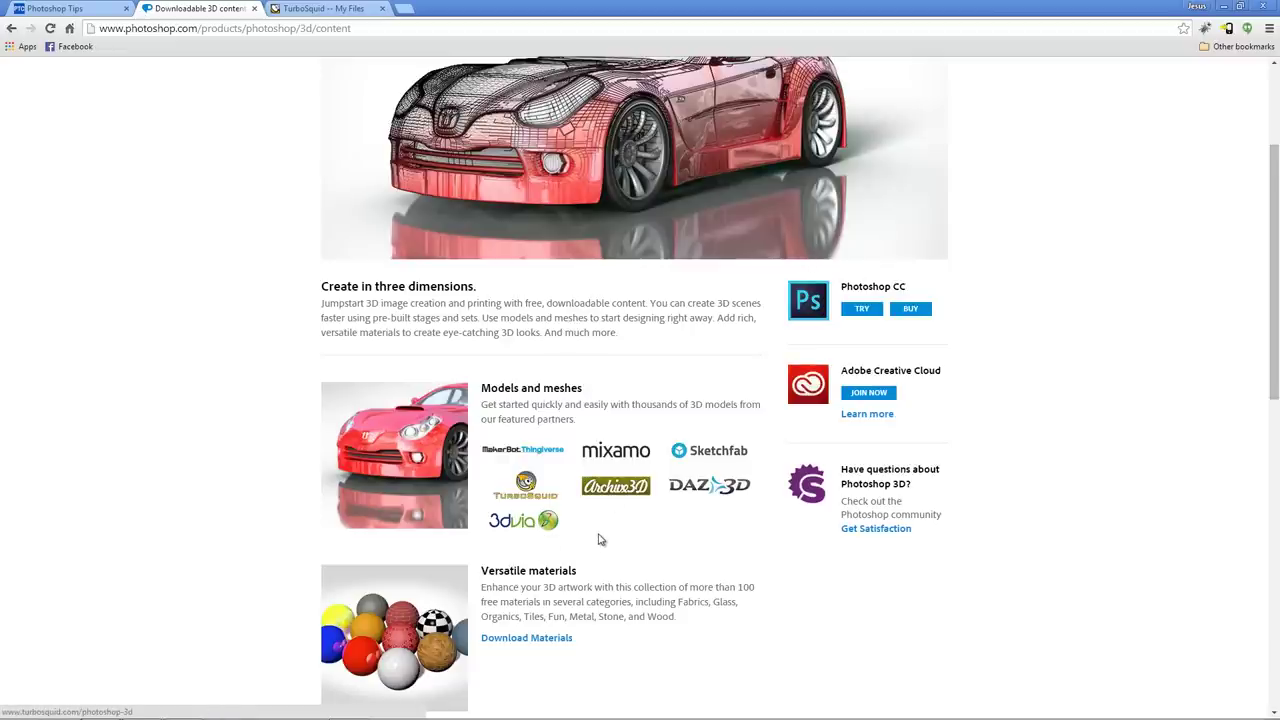
- Go to the TurboSquid partner site and browse its Vehicles category of 3D models for Photoshop
click(530, 490)
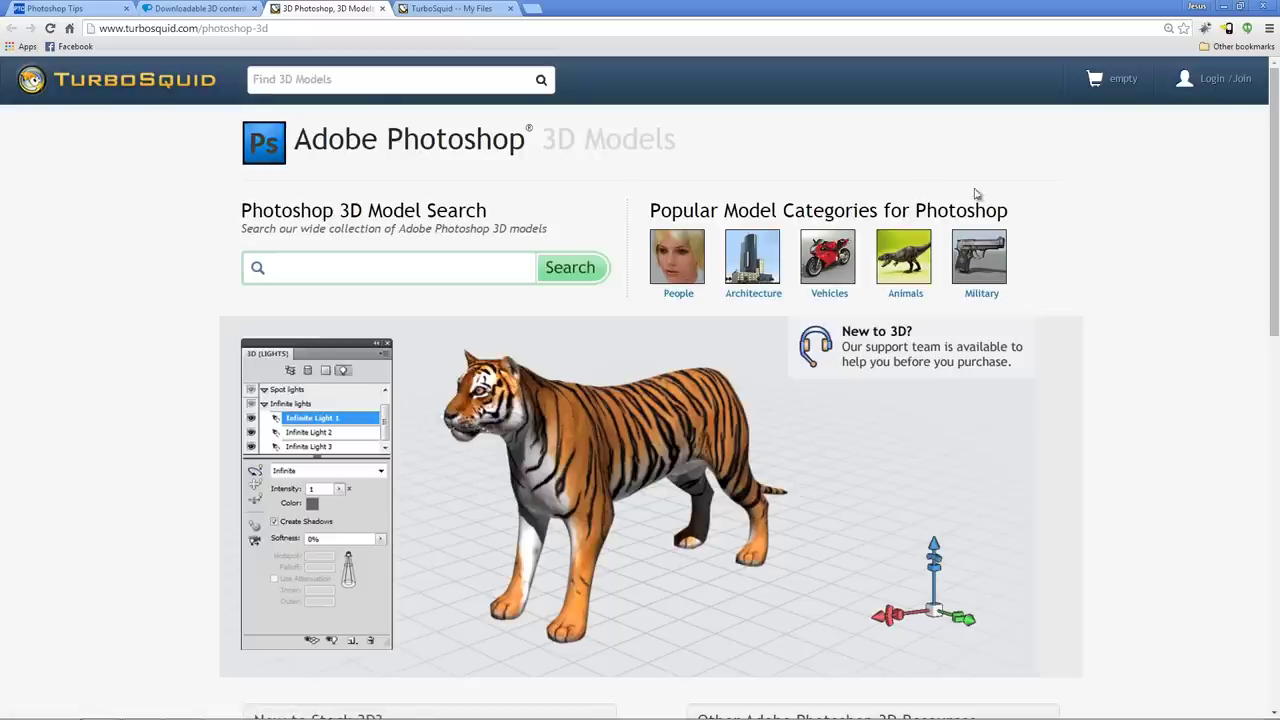
click(822, 276)
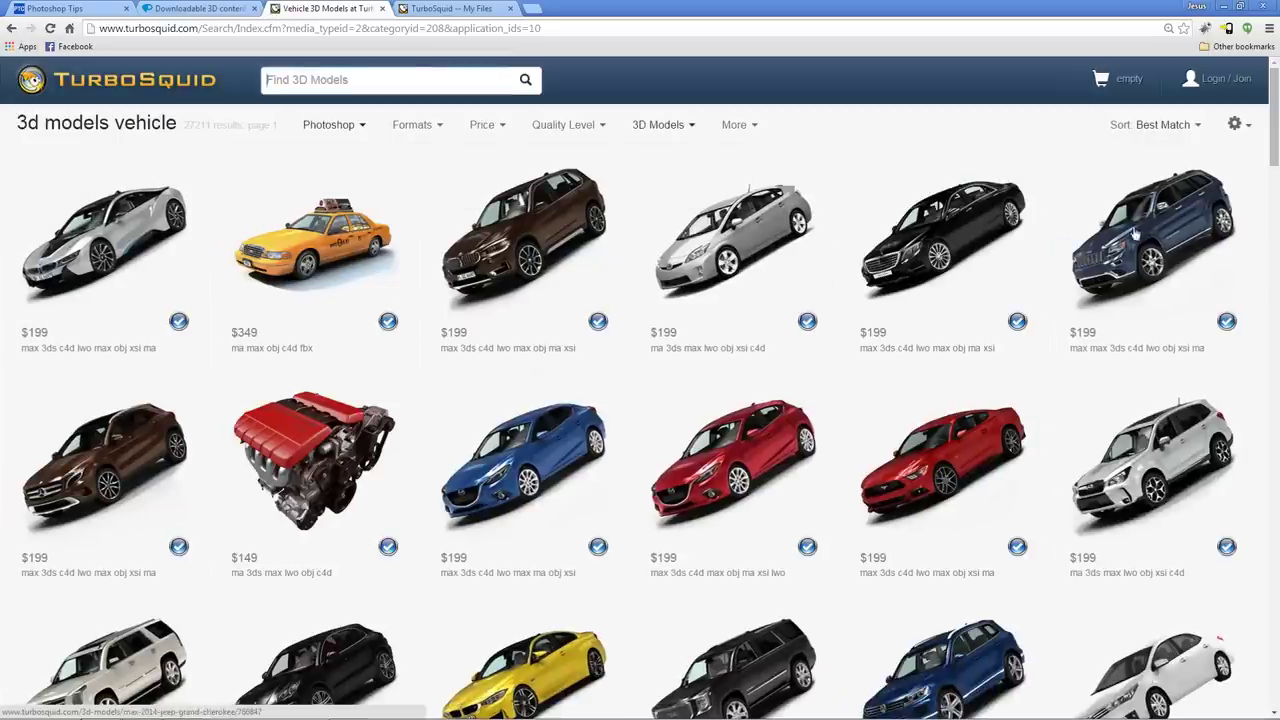
mouse_move(272, 432)
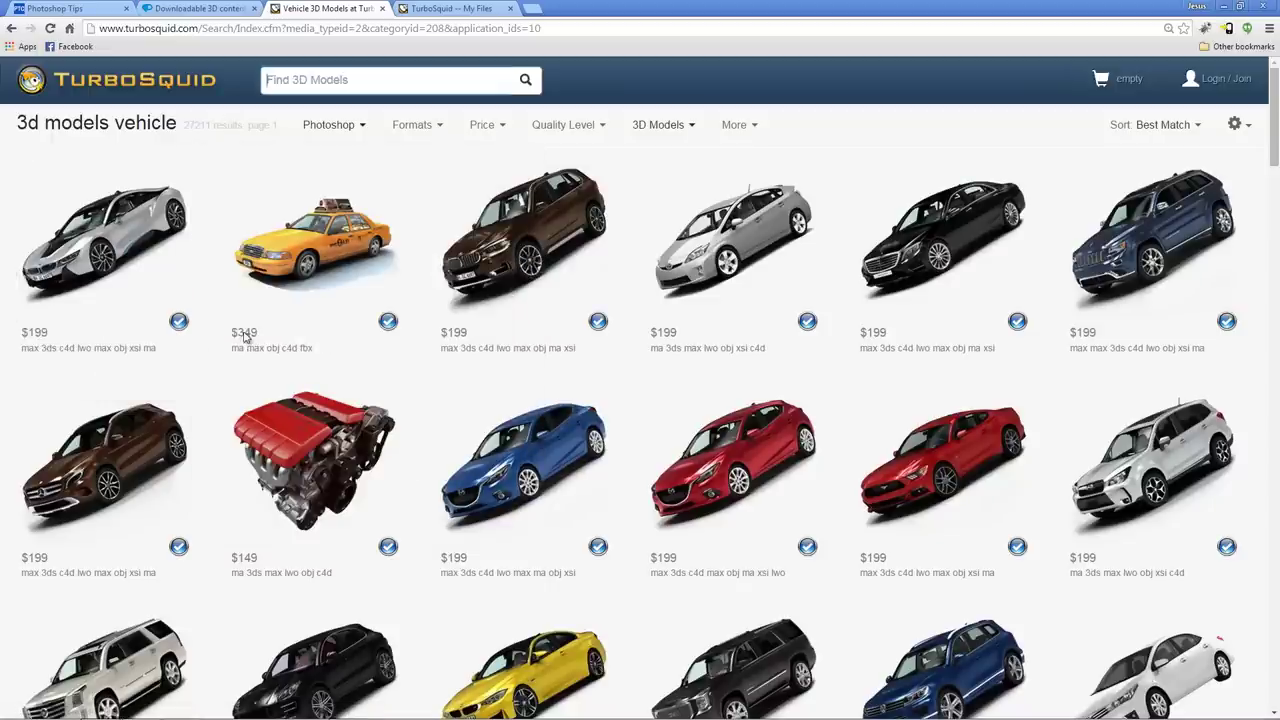
mouse_move(324, 259)
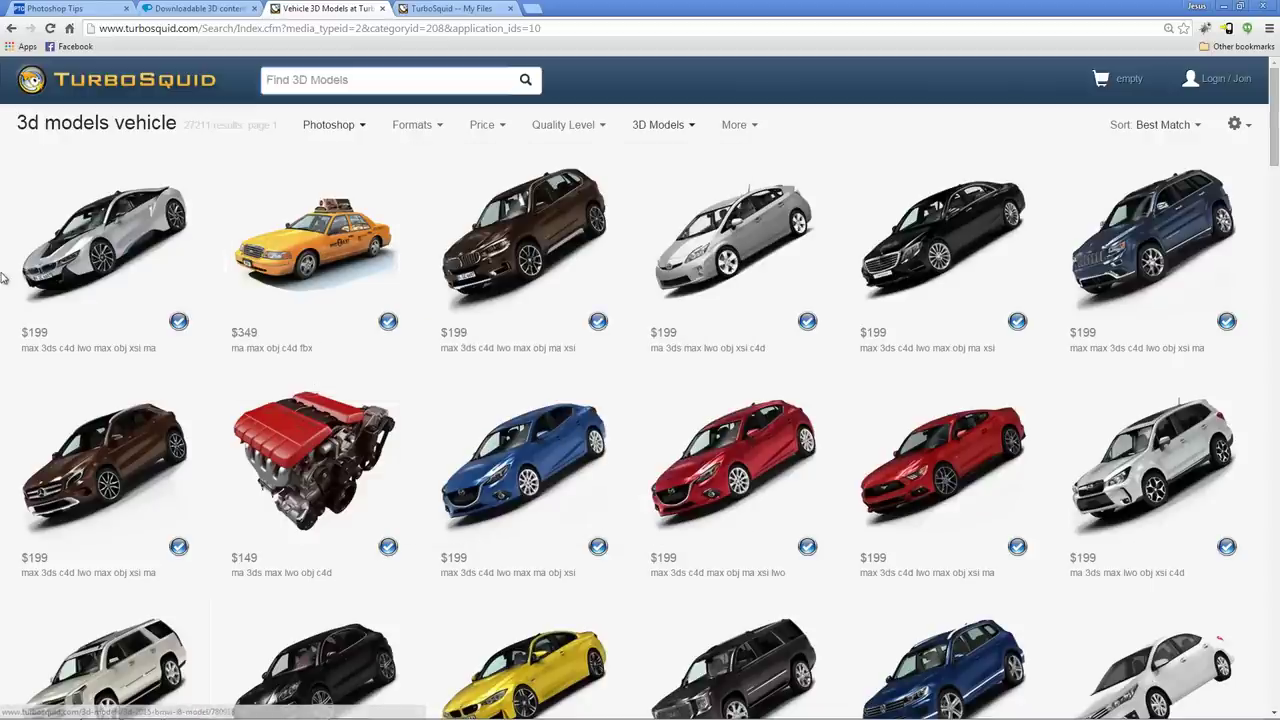
- Filter the vehicle models to free ones with a custom price range of 0 to 0
click(494, 131)
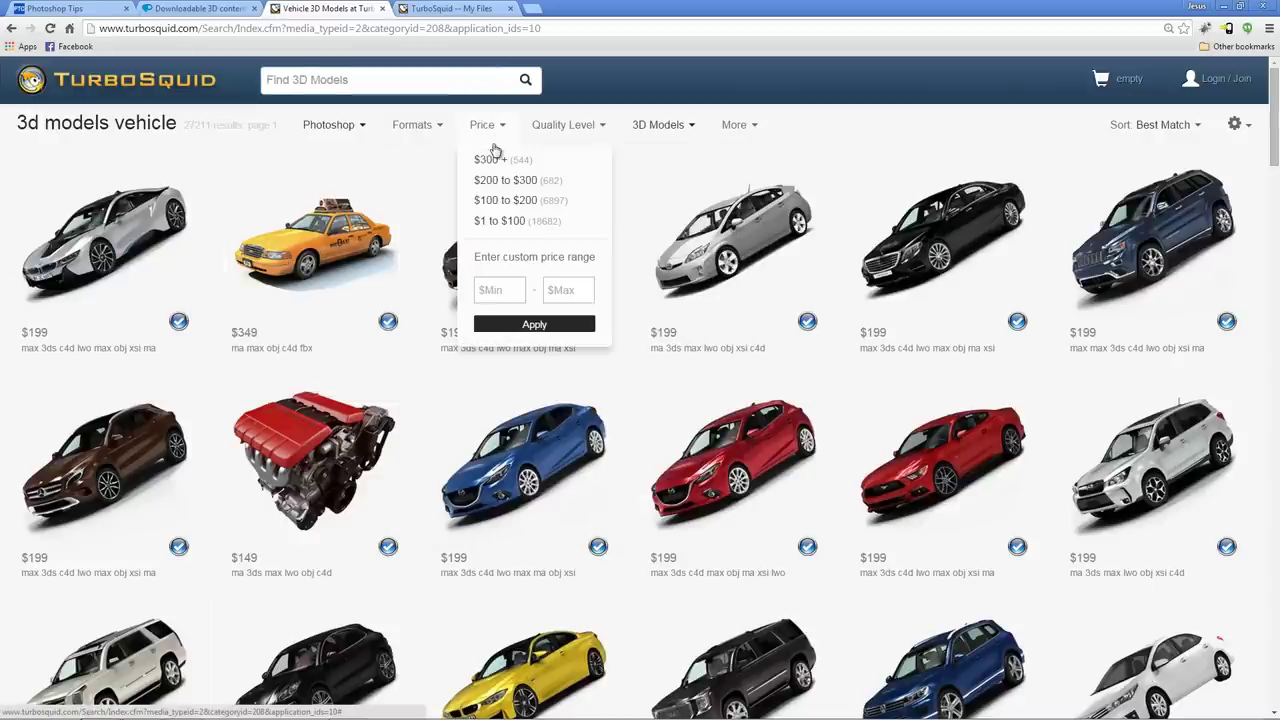
click(507, 294)
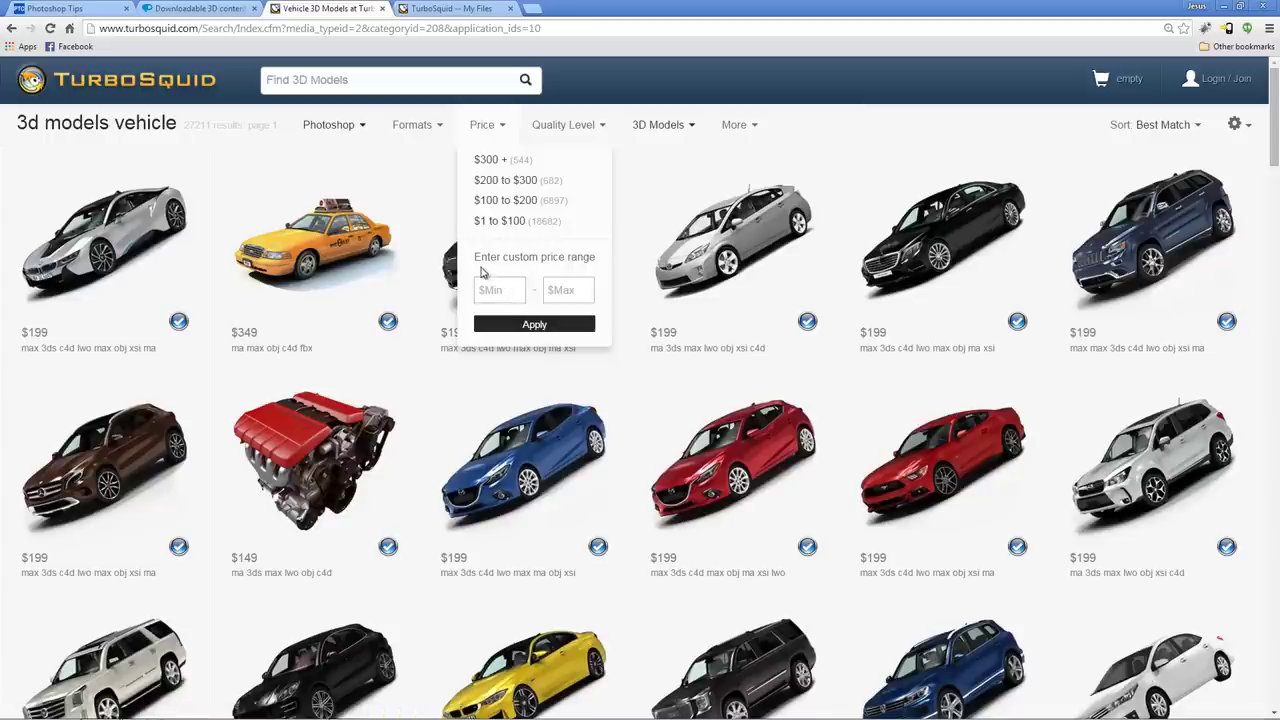
text(00)
click(527, 323)
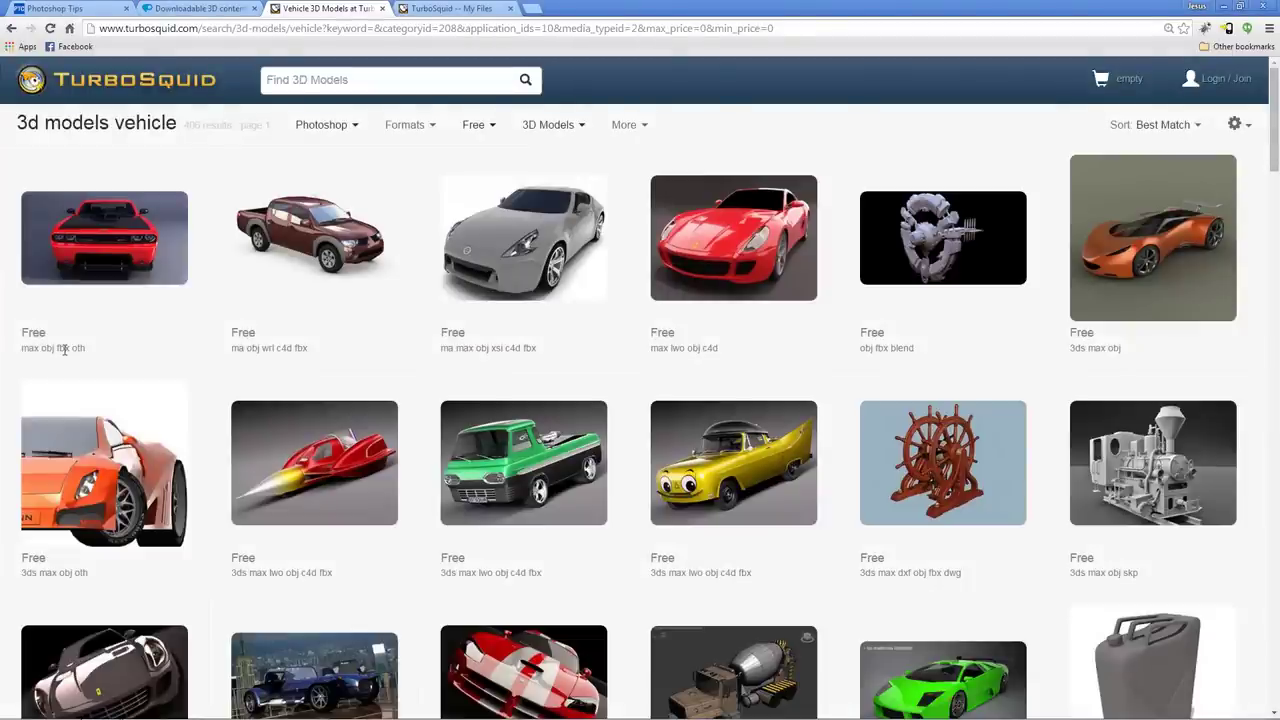
- Look through the free vehicle models and open the page of the red Ferrari 599gtb 2006 mray midres
scroll(5, 343, down, 2)
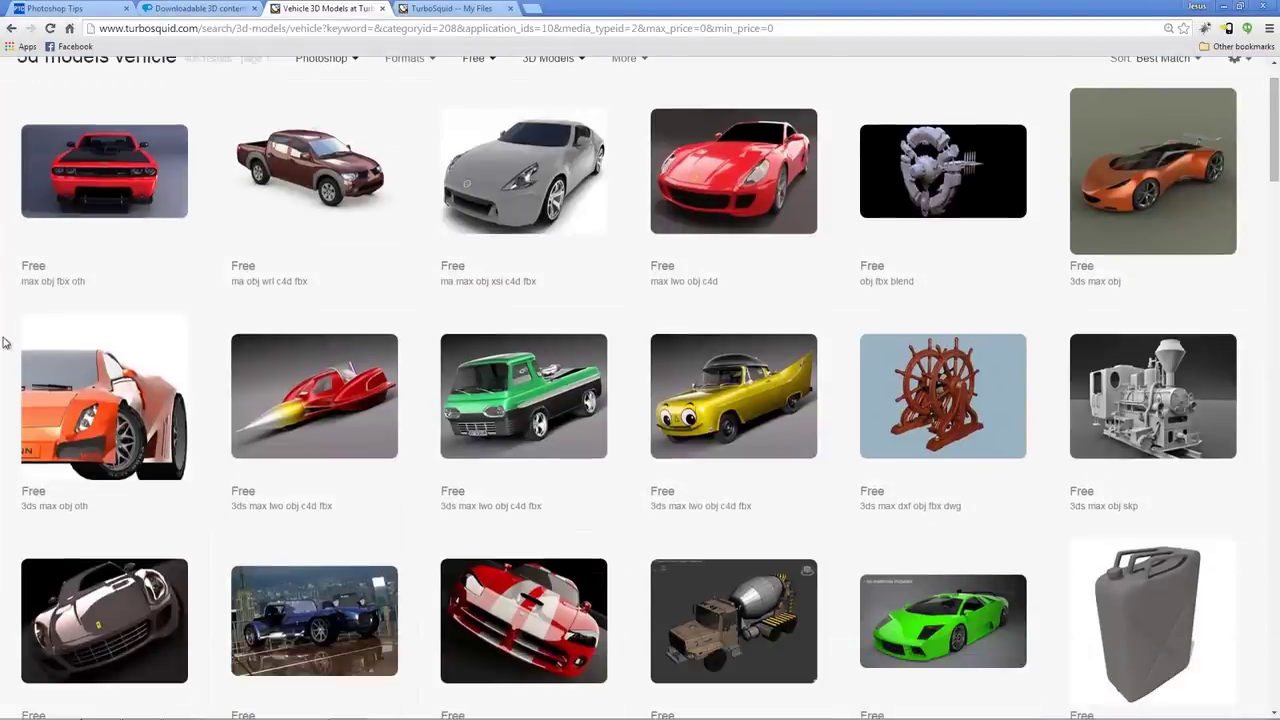
scroll(5, 343, down, 1)
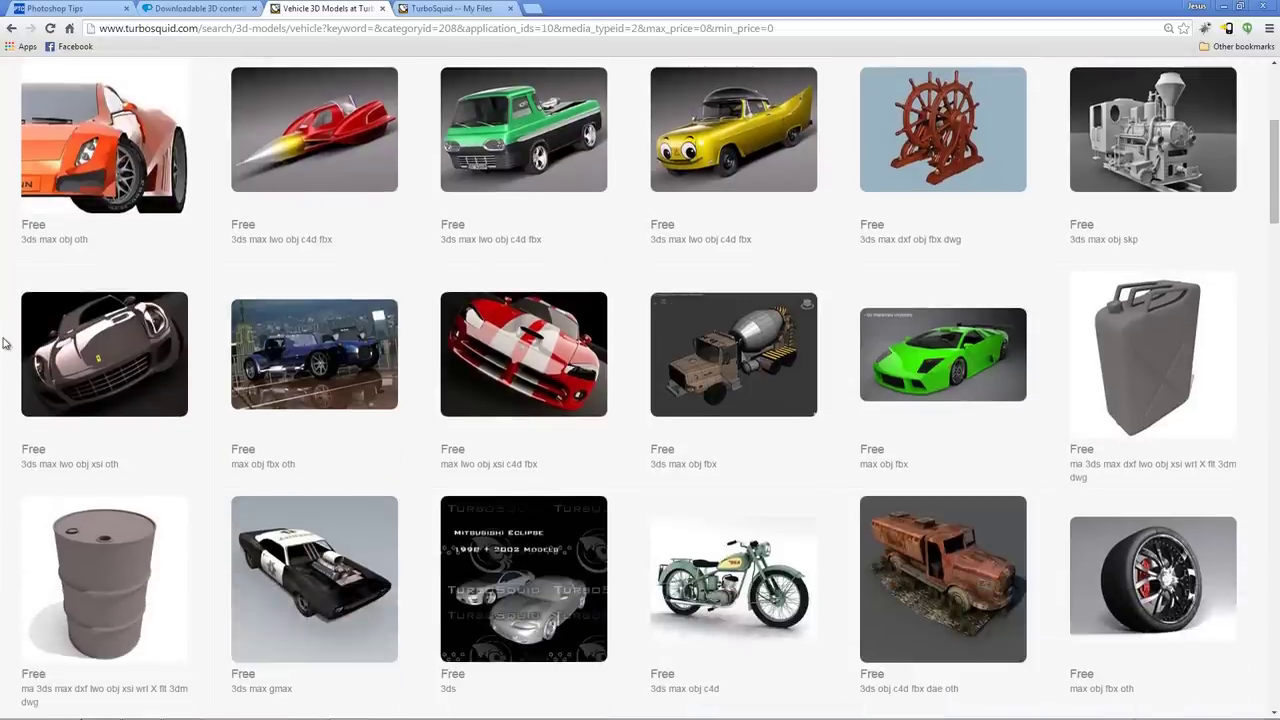
scroll(5, 343, down, 2)
scroll(5, 343, up, 4)
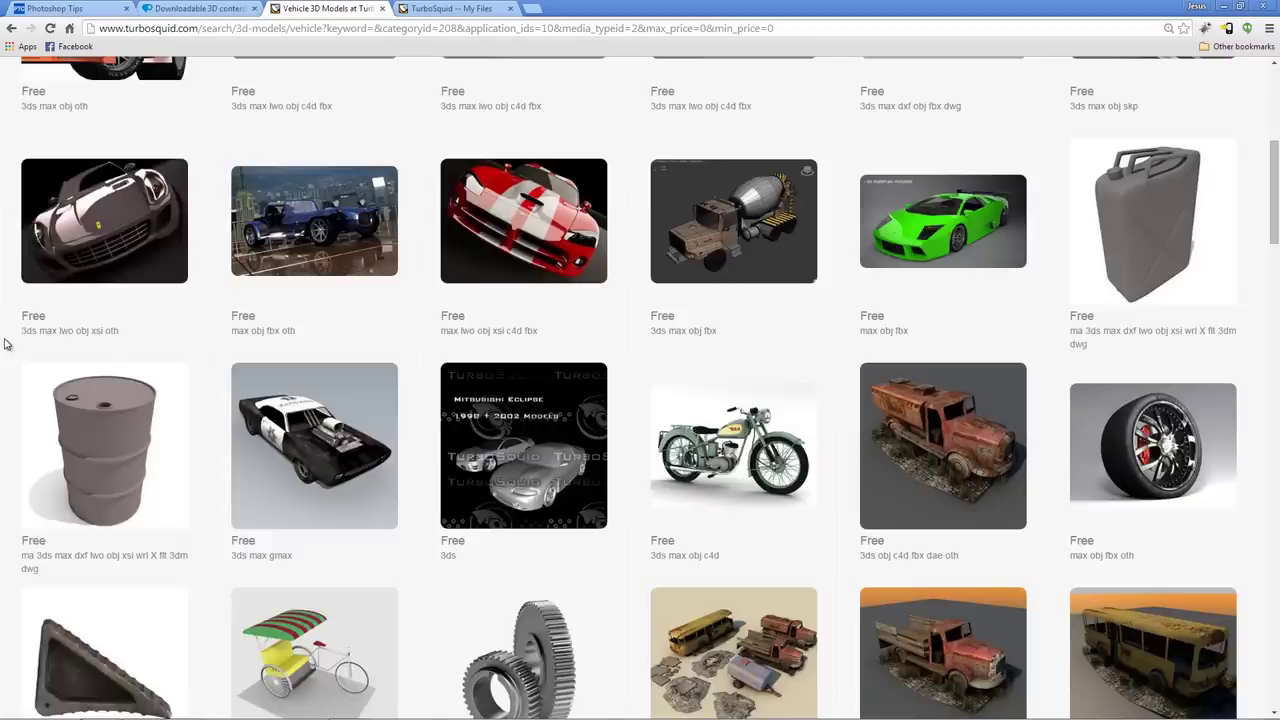
scroll(5, 343, up, 1)
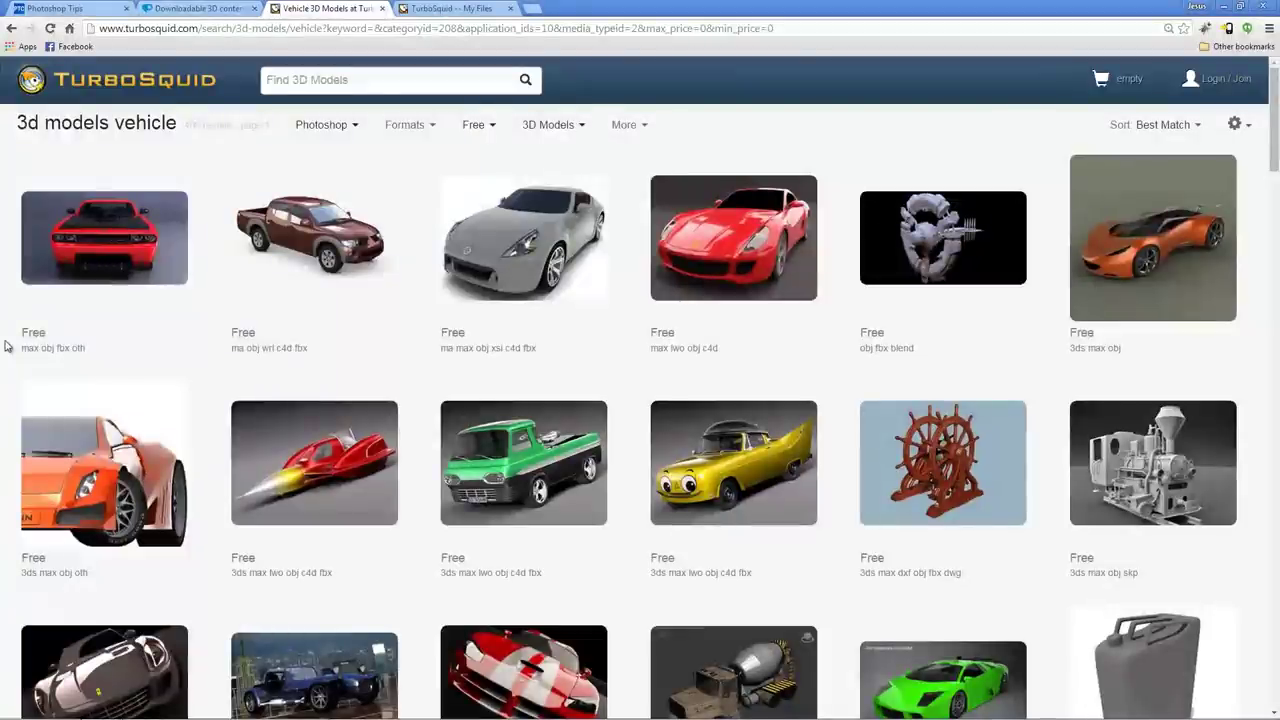
mouse_move(723, 277)
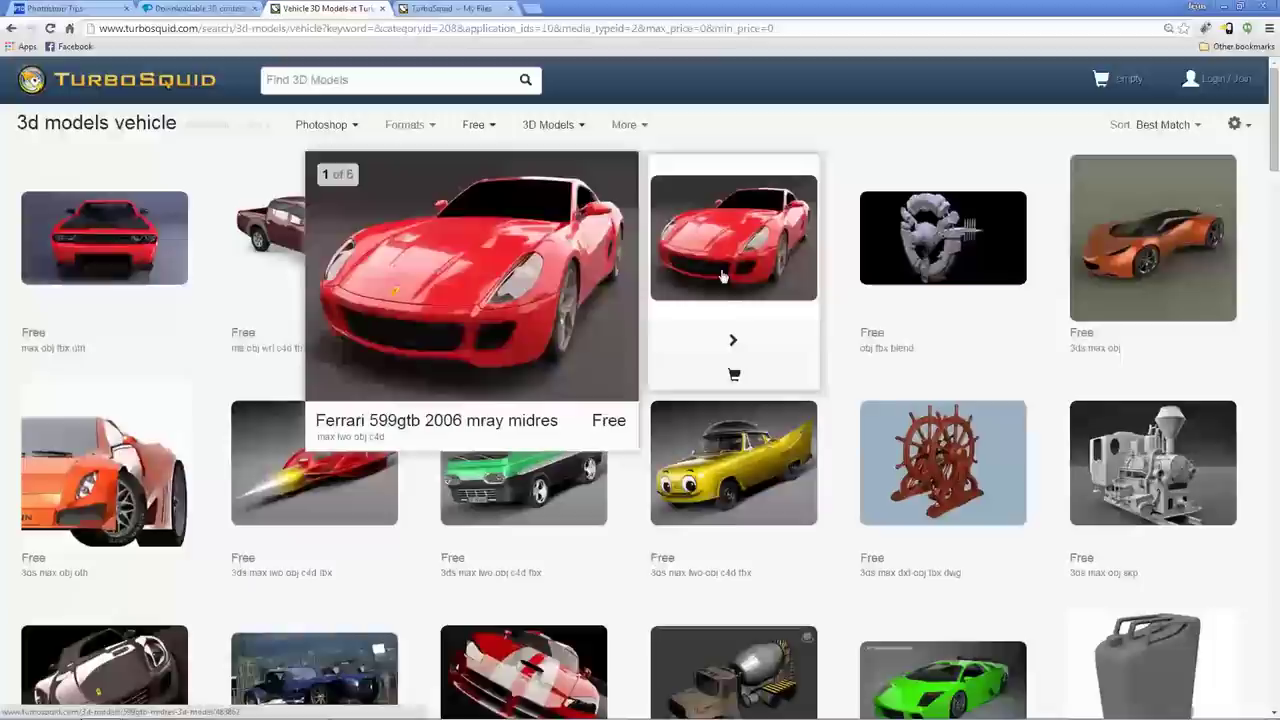
click(723, 277)
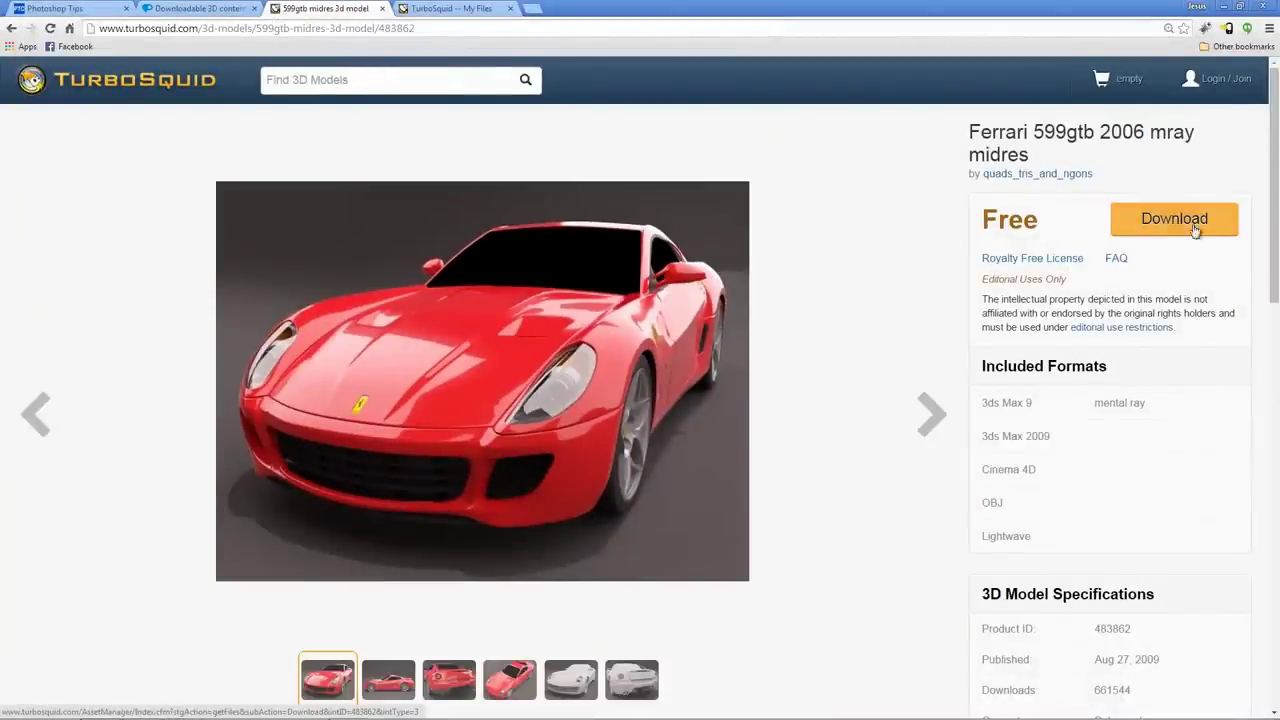
- View the TurboSquid My Files page and browse the 3D tutorials section of the Photoshop Training Channel site
click(450, 9)
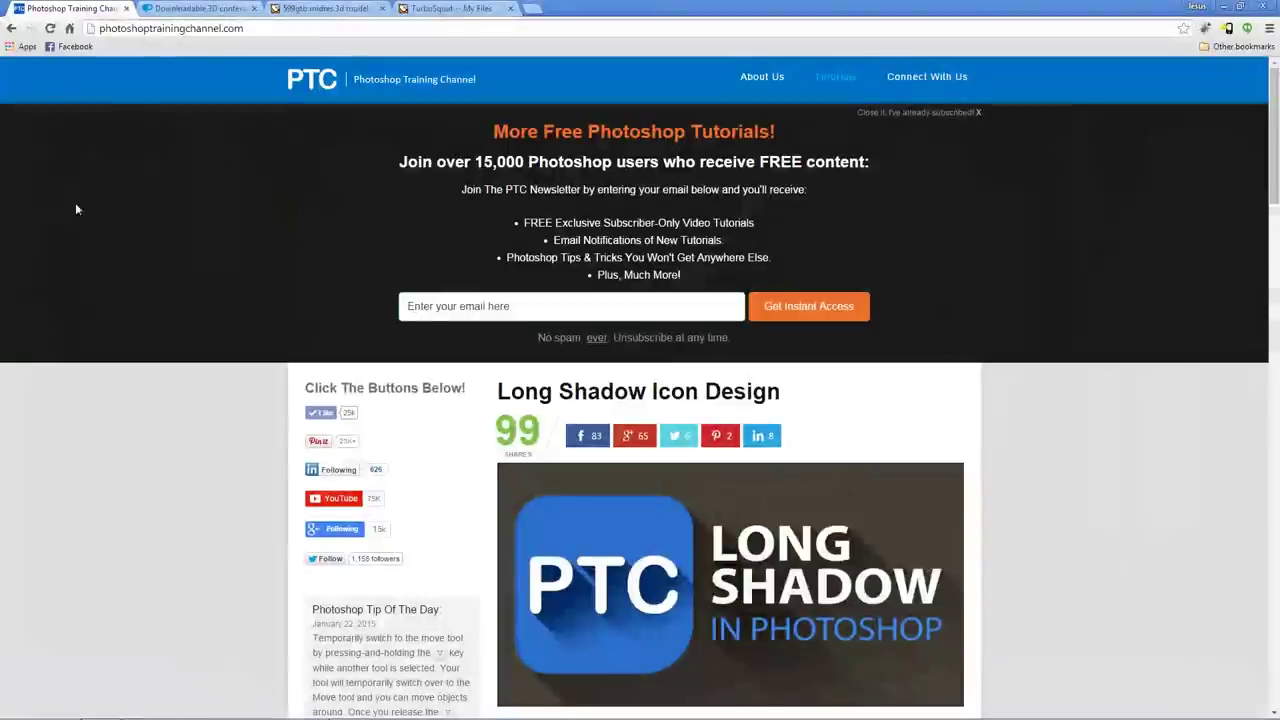
scroll(172, 317, down, 3)
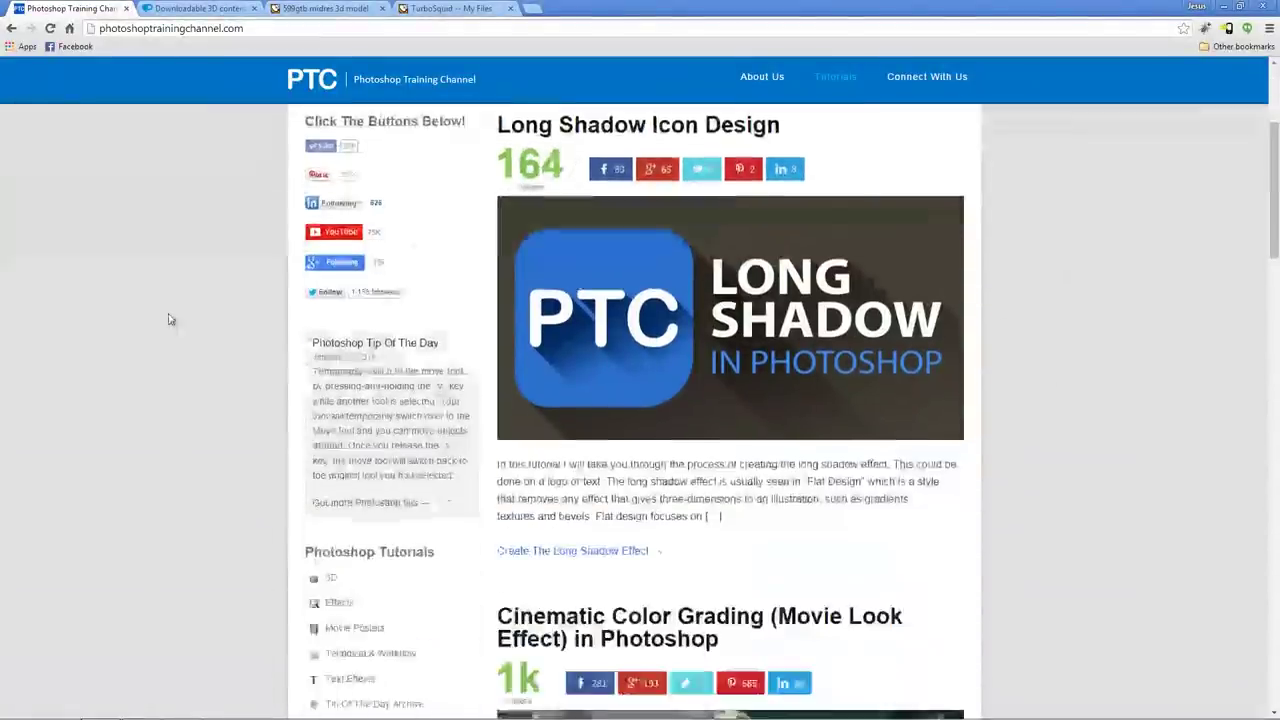
scroll(165, 314, down, 3)
click(331, 246)
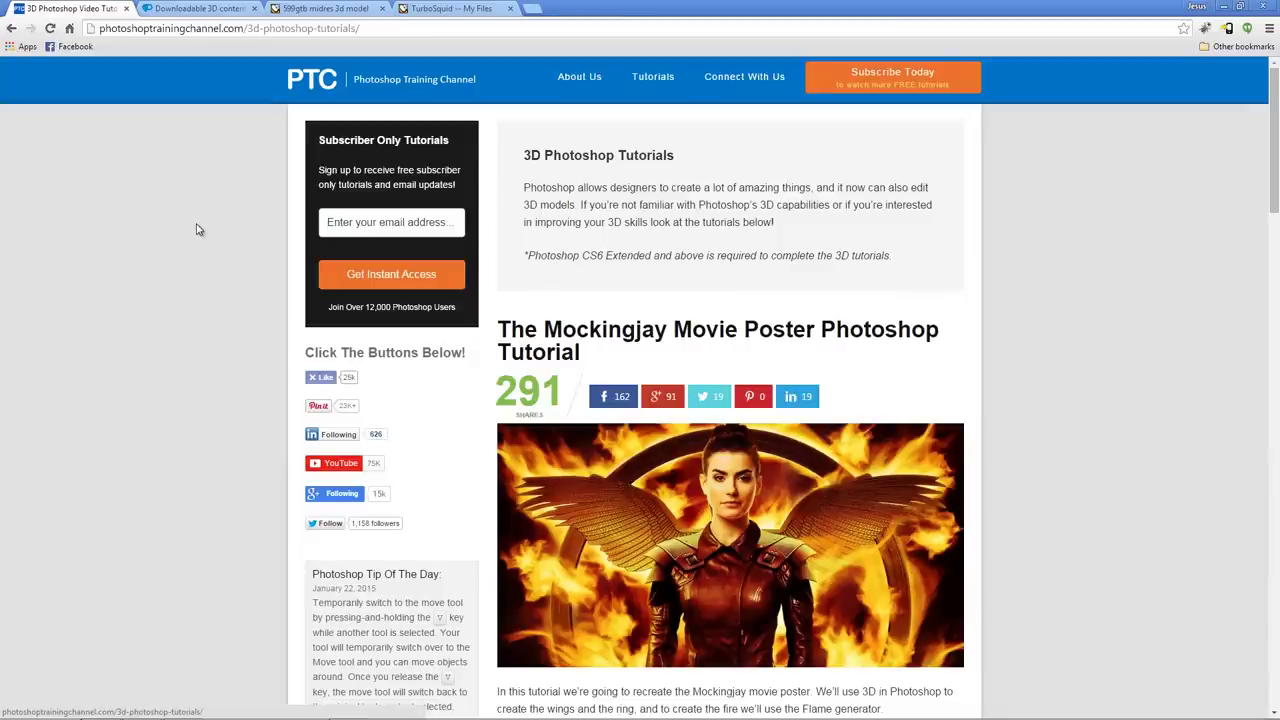
scroll(197, 230, down, 3)
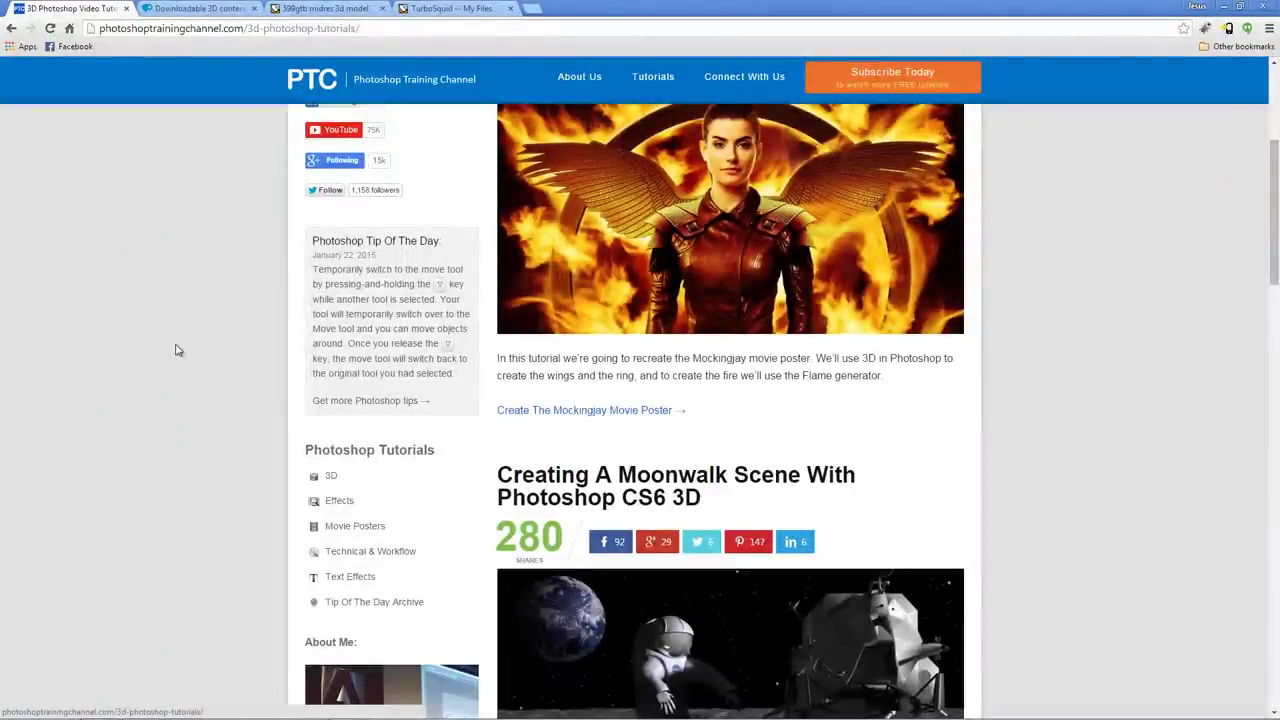
- Open the Photoshop Tip Of The Day archive and look through the posted tips
click(405, 245)
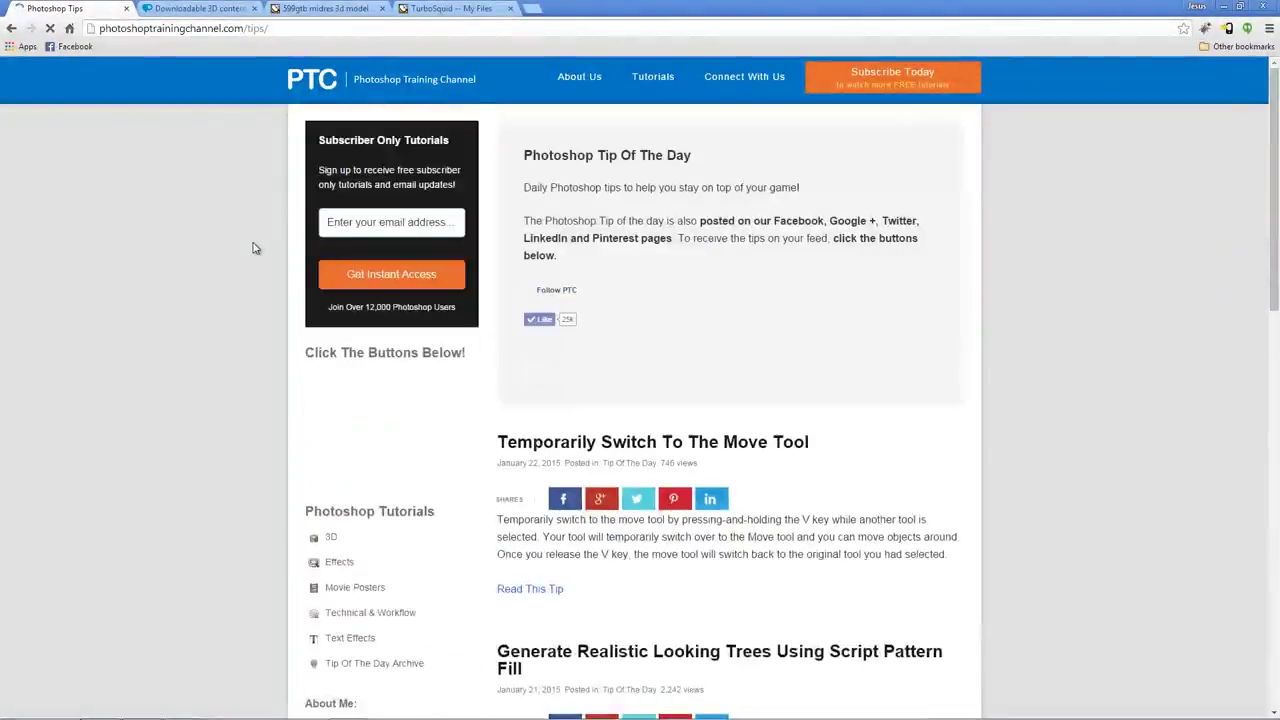
scroll(253, 248, down, 3)
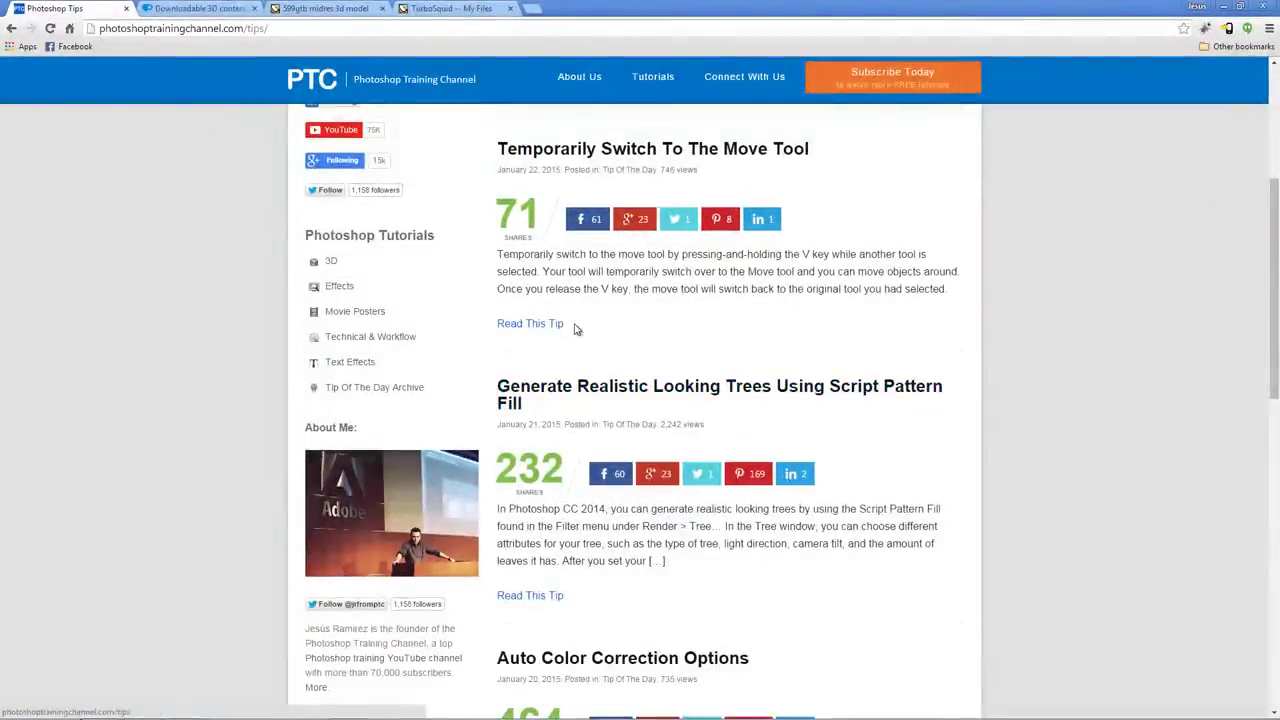
scroll(541, 320, down, 2)
scroll(541, 320, down, 5)
scroll(541, 320, up, 3)
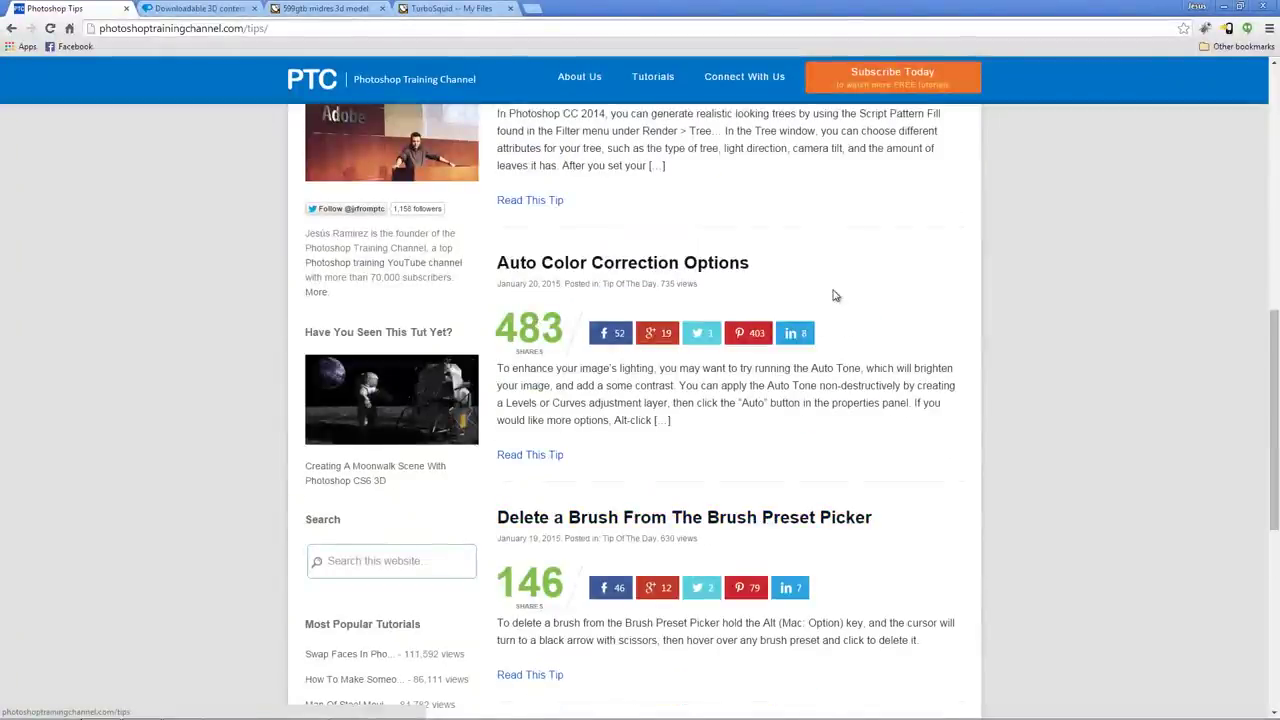
scroll(835, 295, up, 5)
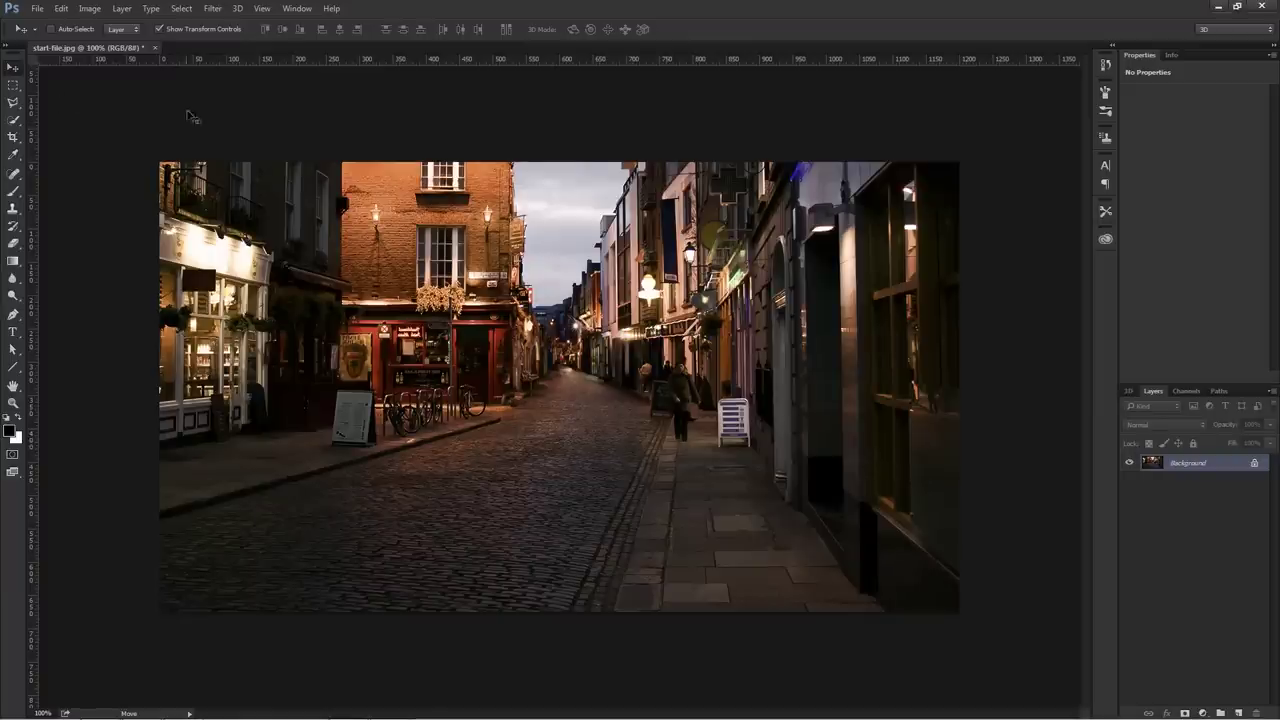
- Switch to Photoshop and load ferrari_599gtb.obj from the assets folder as a new 3D layer over the street photo
click(237, 9)
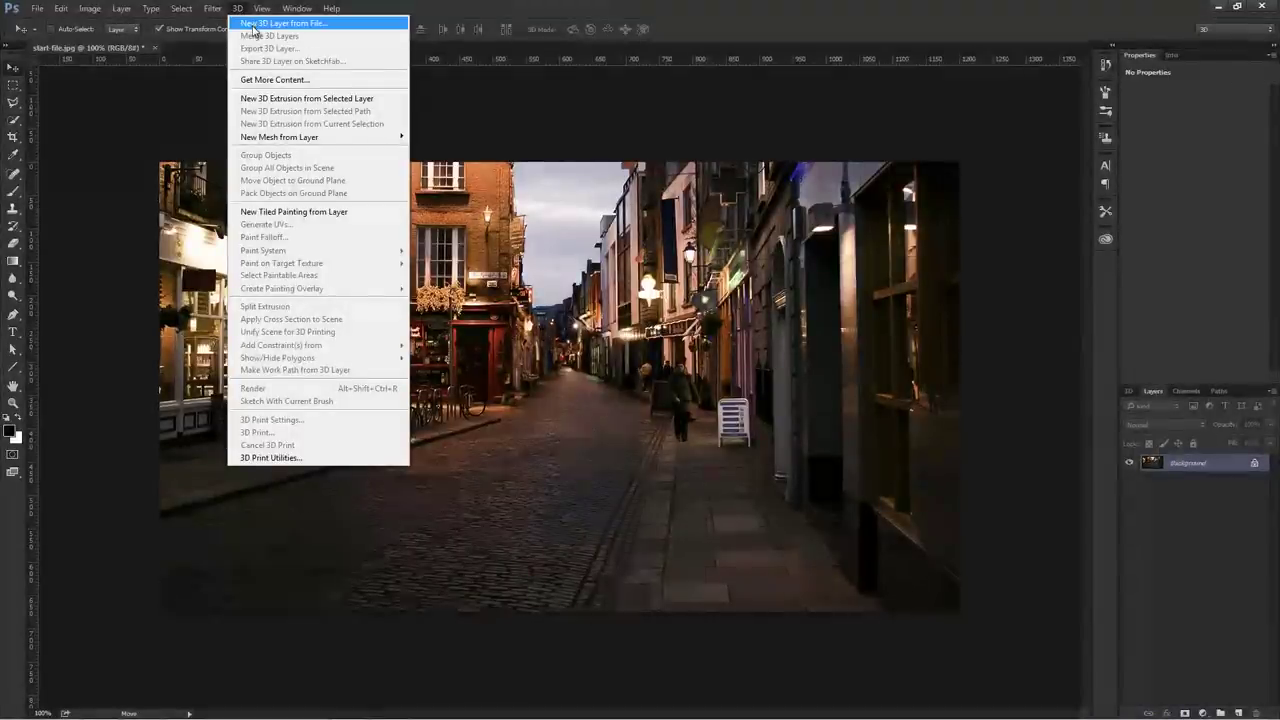
click(256, 23)
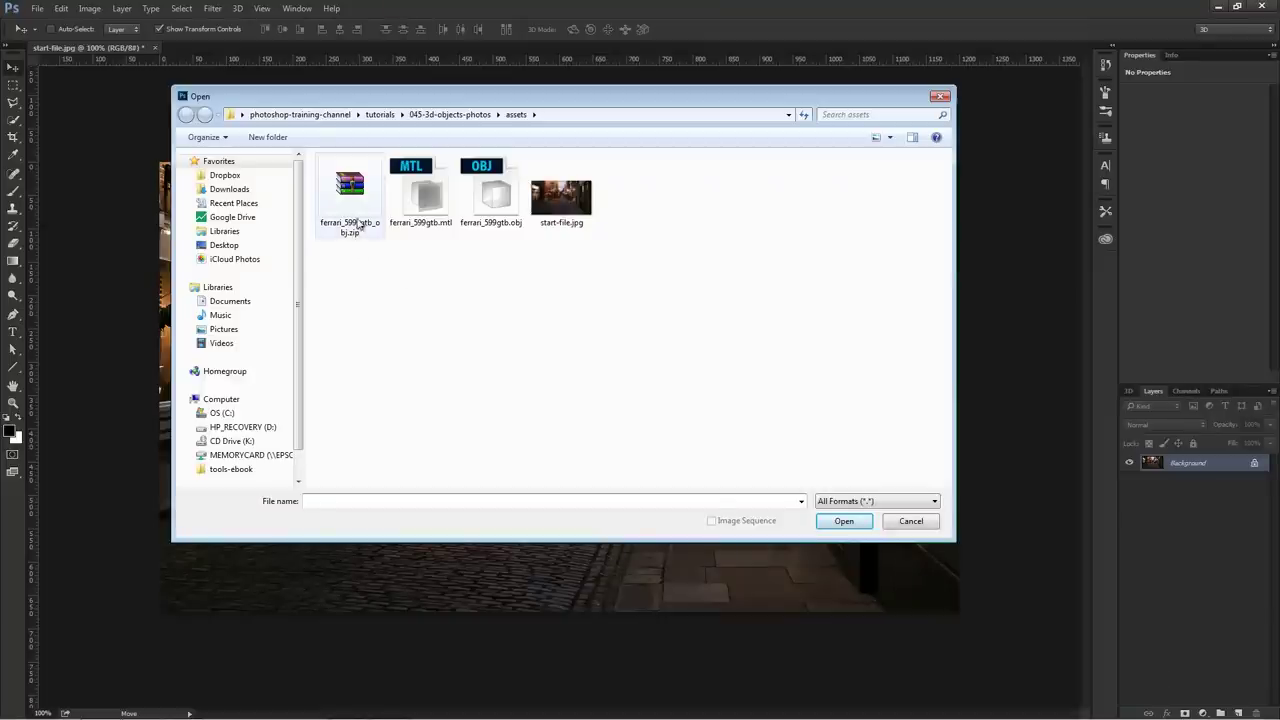
click(506, 218)
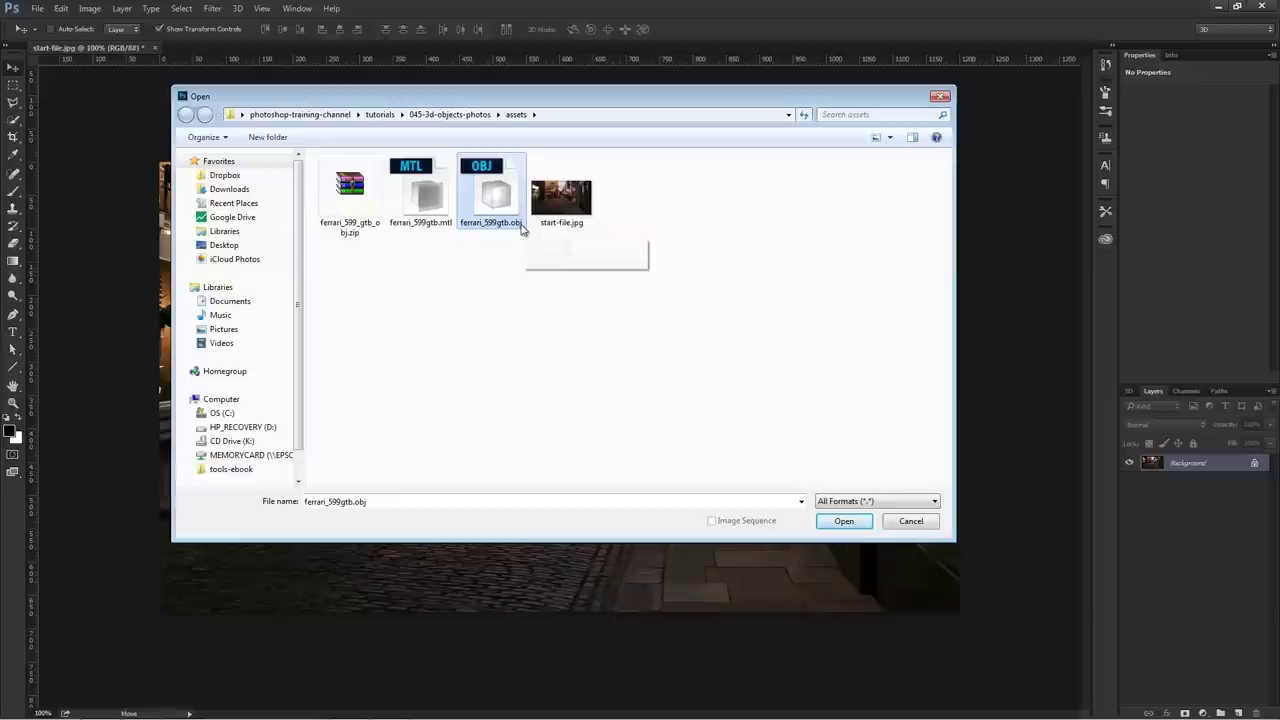
click(853, 524)
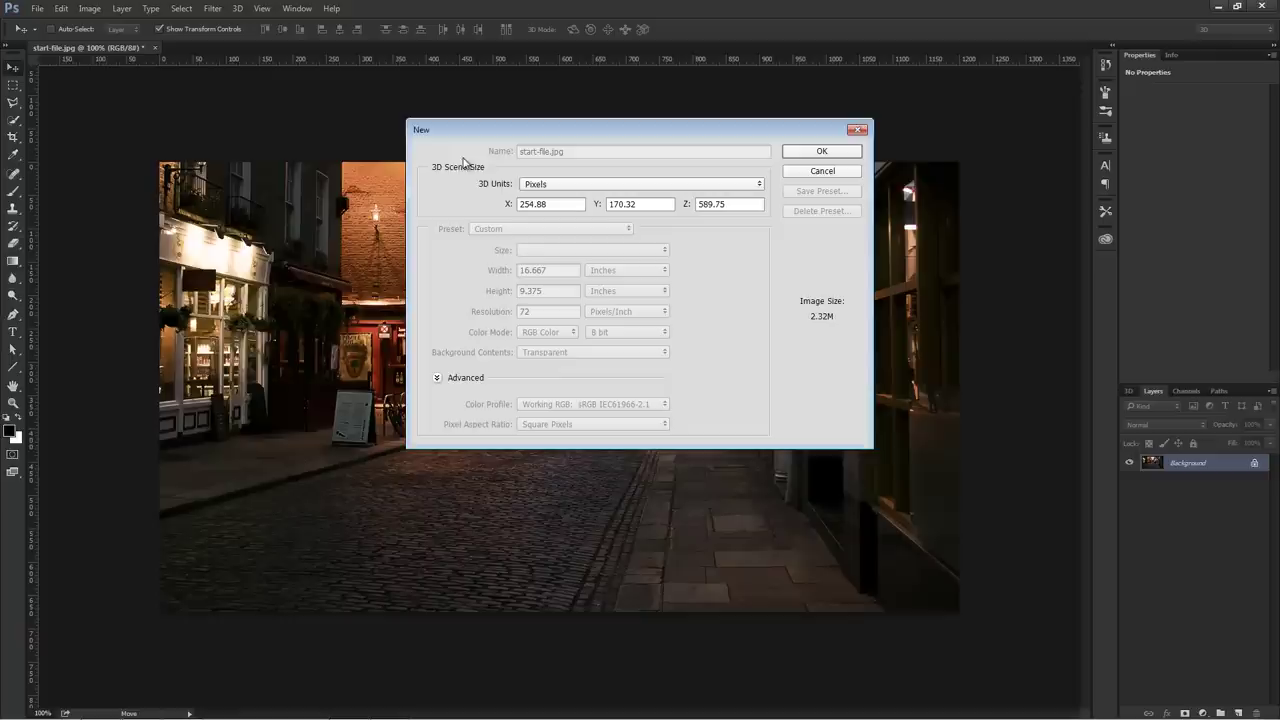
- Set the 3D scene units to Pixels and accept the scene size for the imported car
click(559, 190)
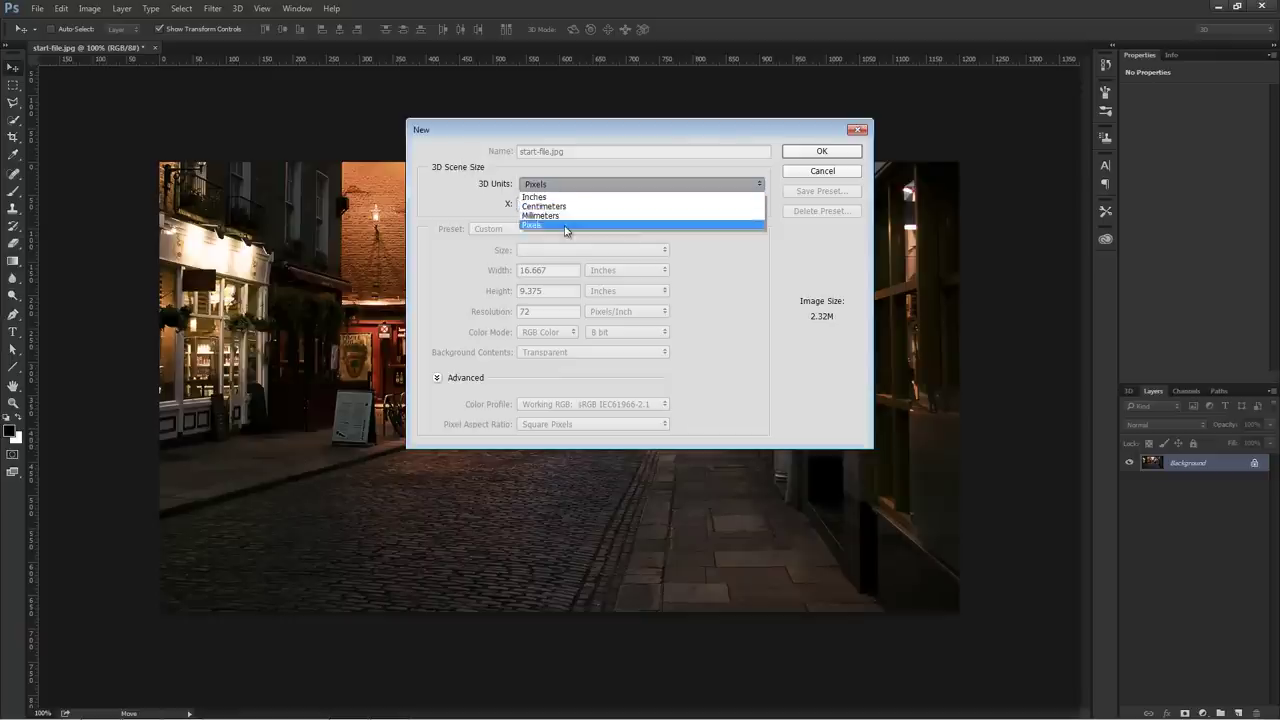
click(566, 225)
click(822, 151)
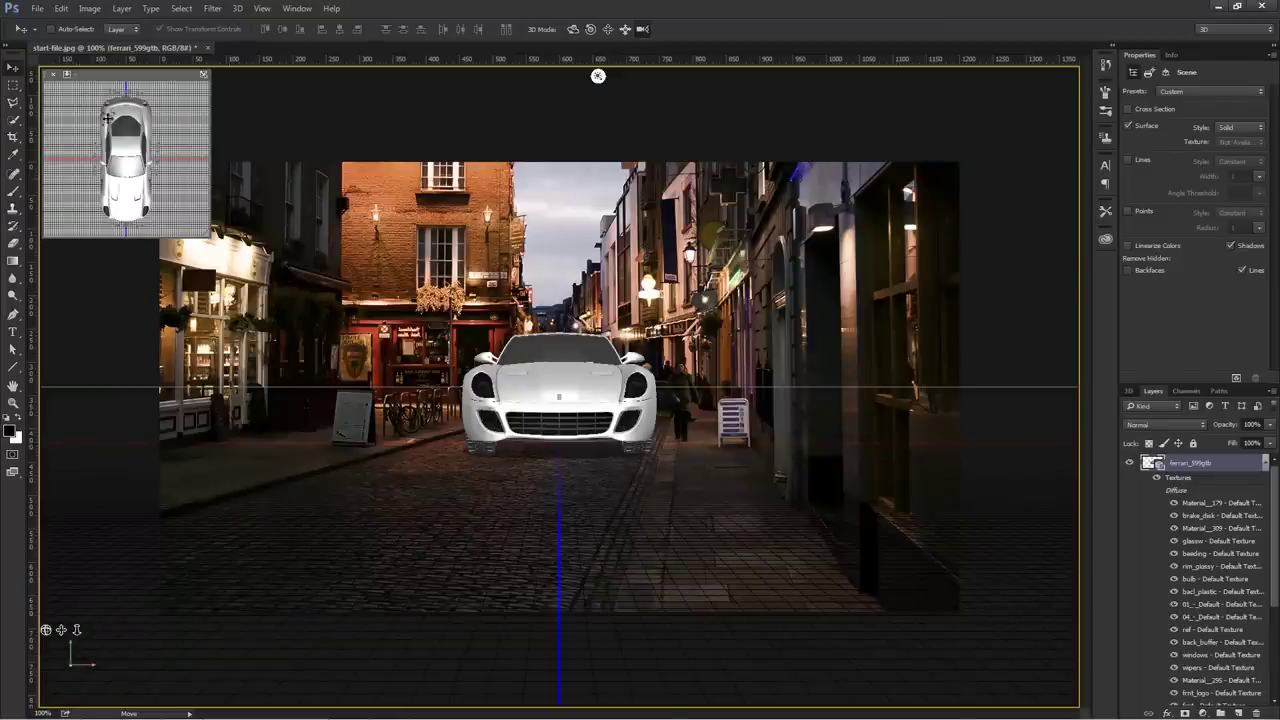
- Switch to the Rectangular Marquee tool and back to the Move tool to compare the view without and with 3D overlays
click(14, 87)
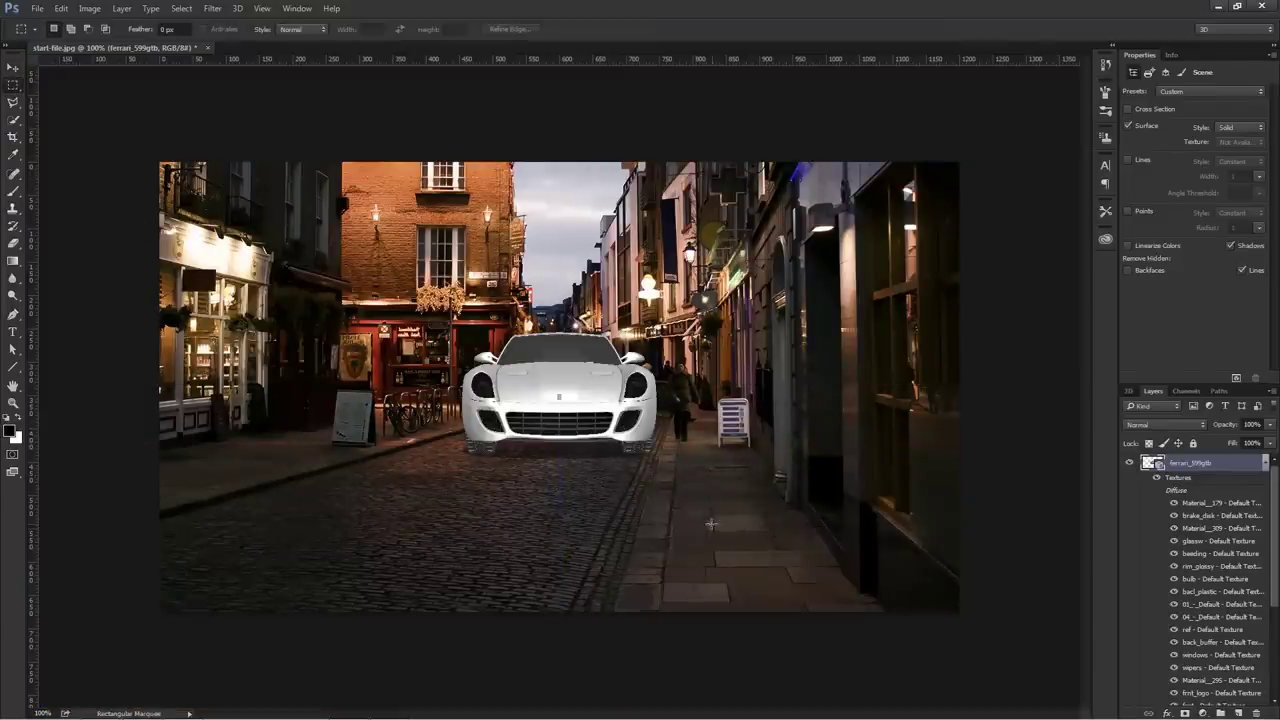
click(13, 67)
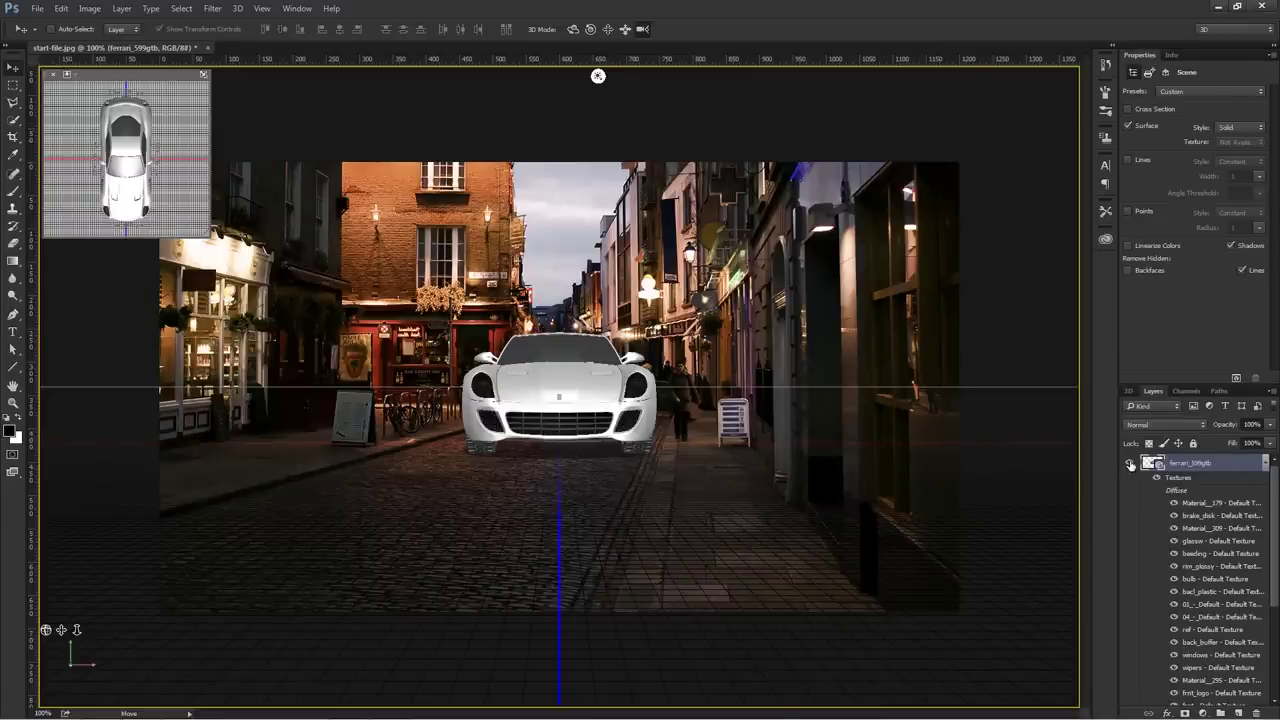
- Hide the car layer and draw straight path lines along the street's perspective edges, plus a horizontal line through their vanishing point
click(1129, 463)
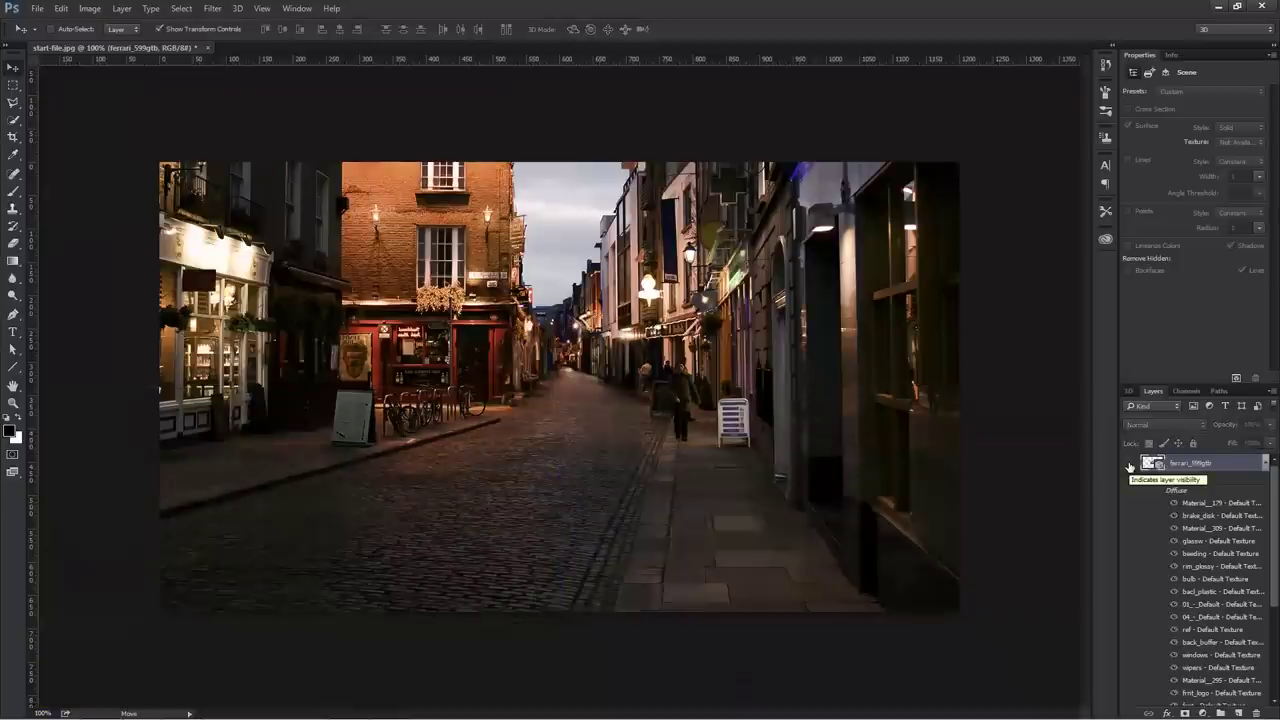
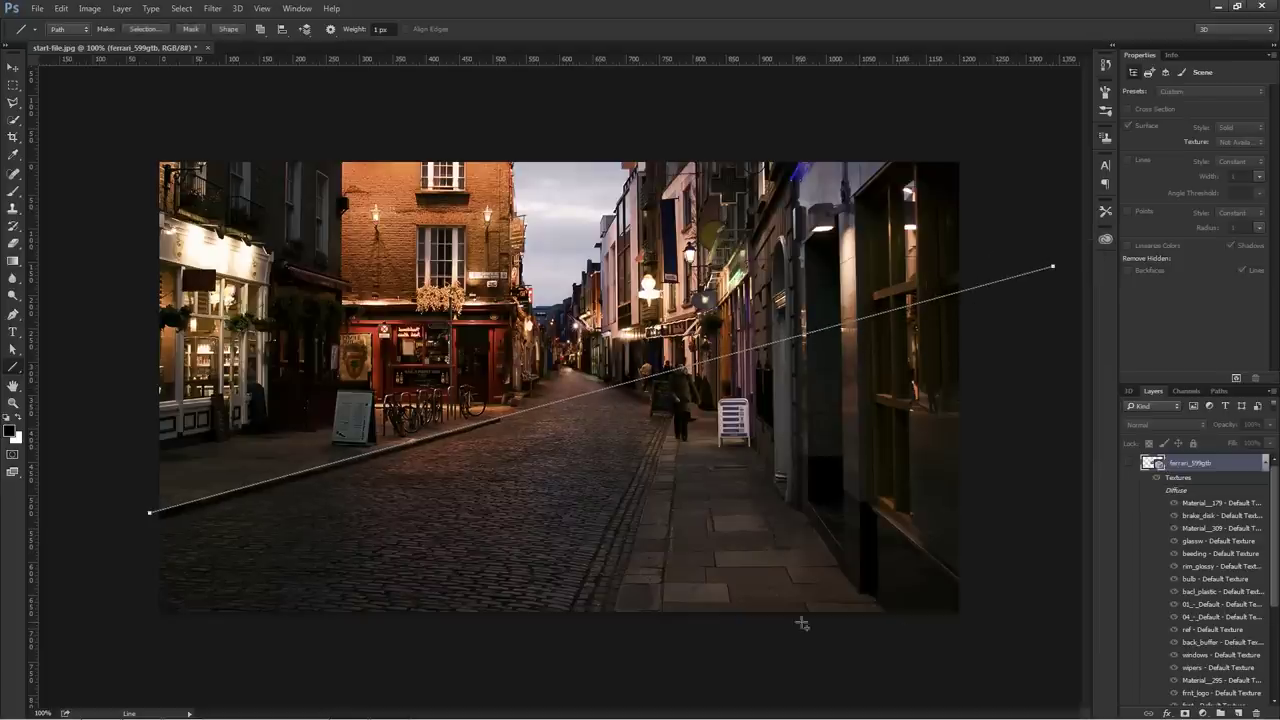
drag(613, 622, 763, 124)
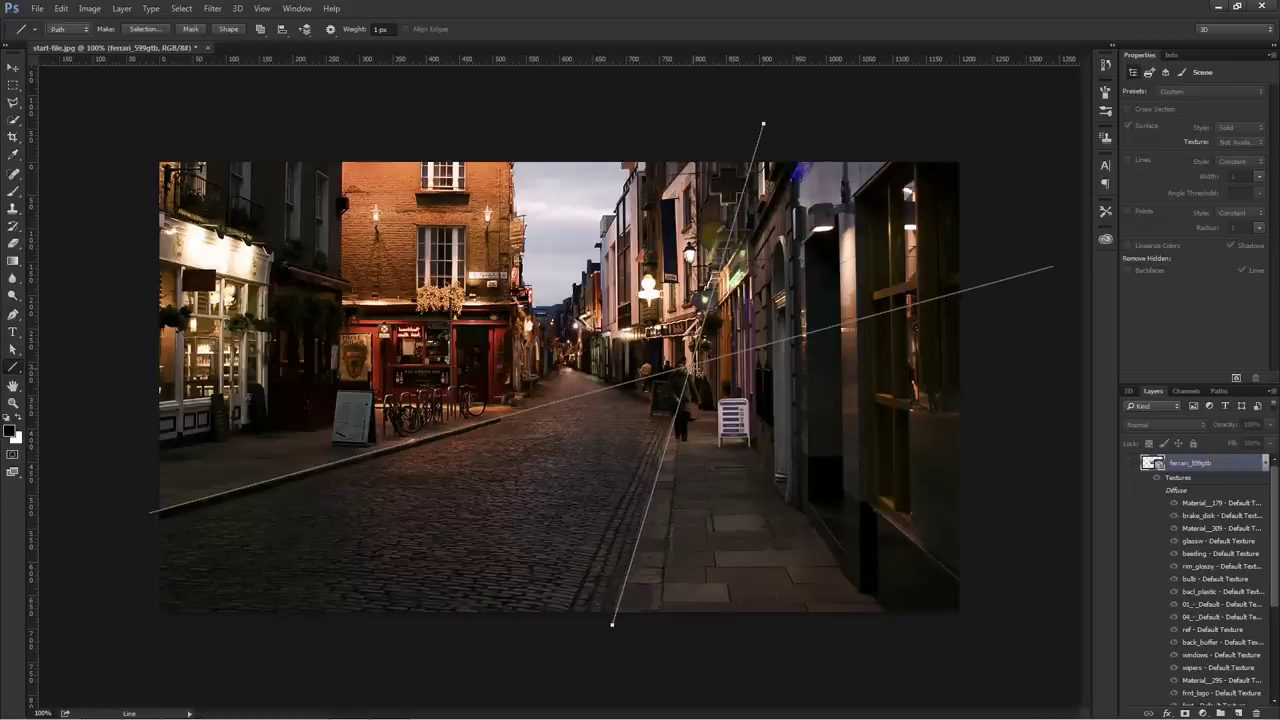
drag(664, 362, 1030, 364)
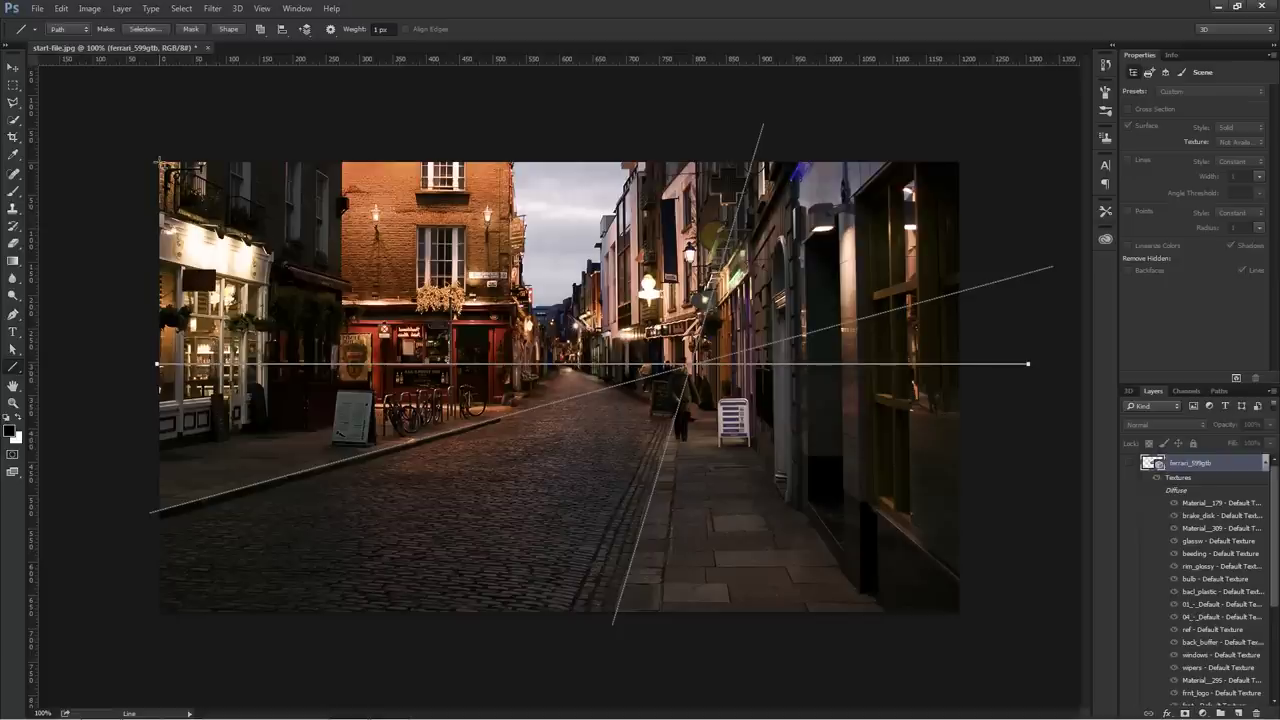
drag(153, 157, 1066, 516)
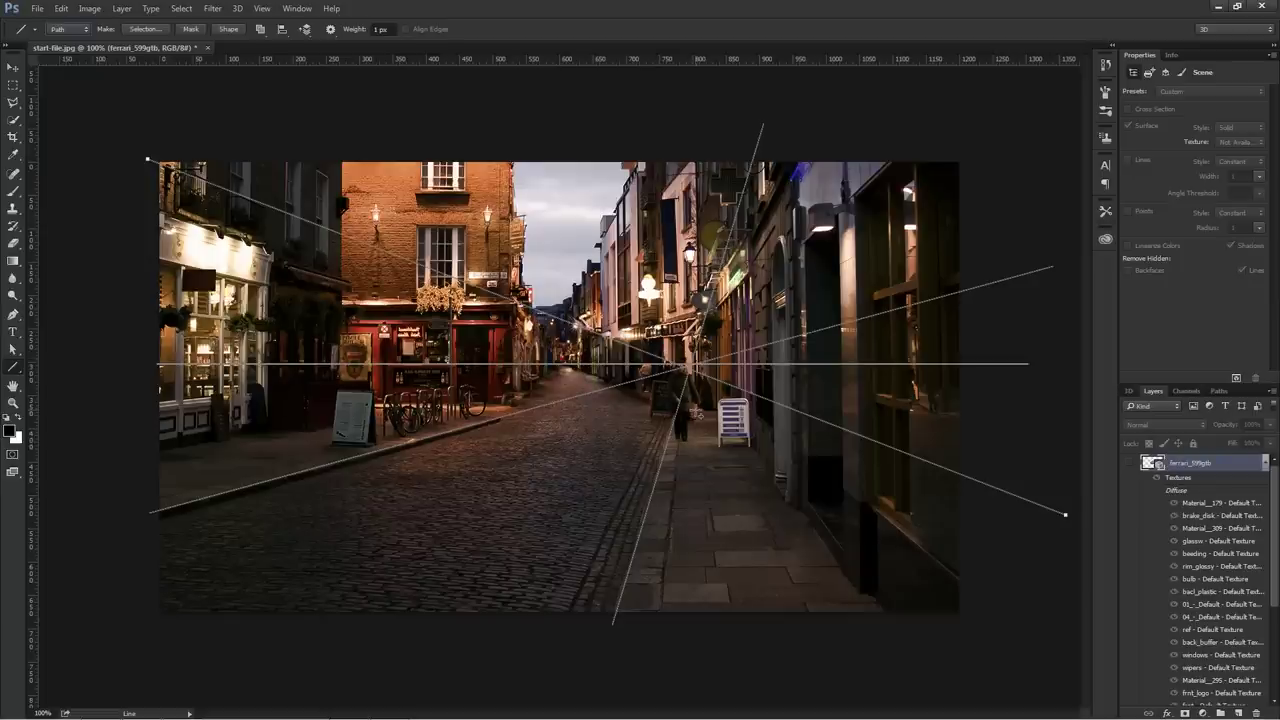
- Place a horizontal guide on the horizon line and delete the temporary work path
drag(411, 61, 384, 365)
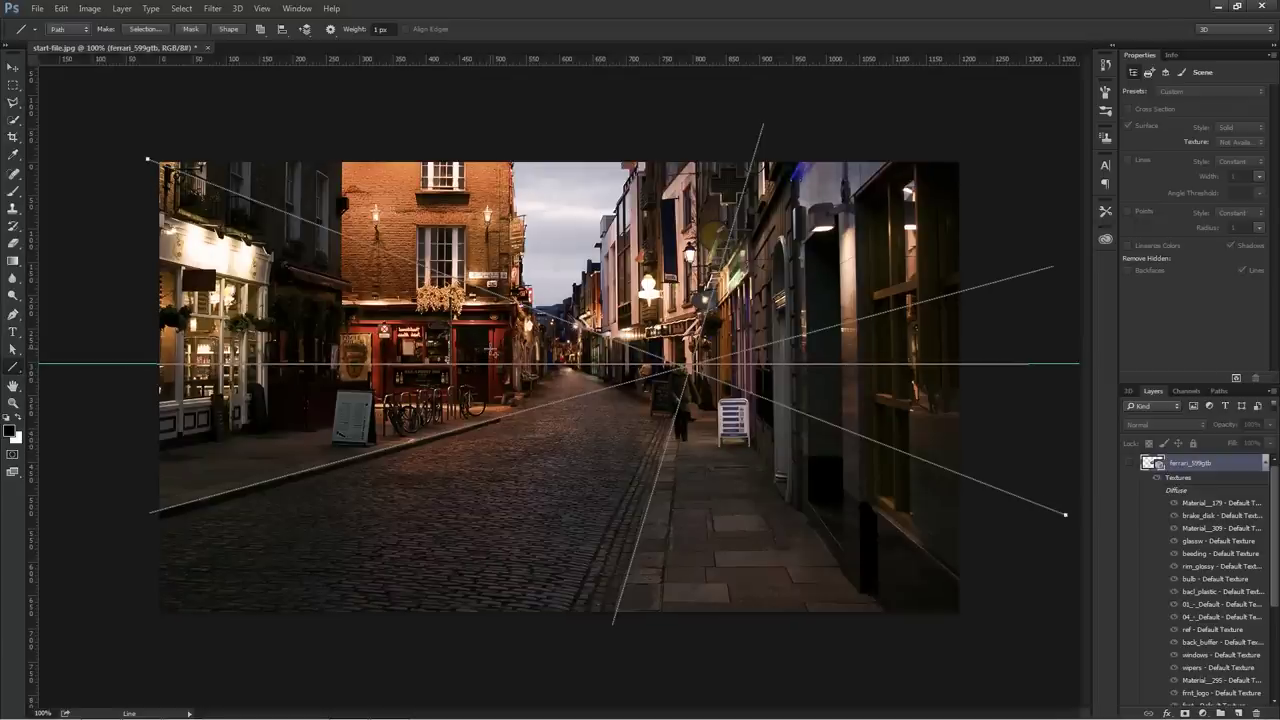
click(1216, 391)
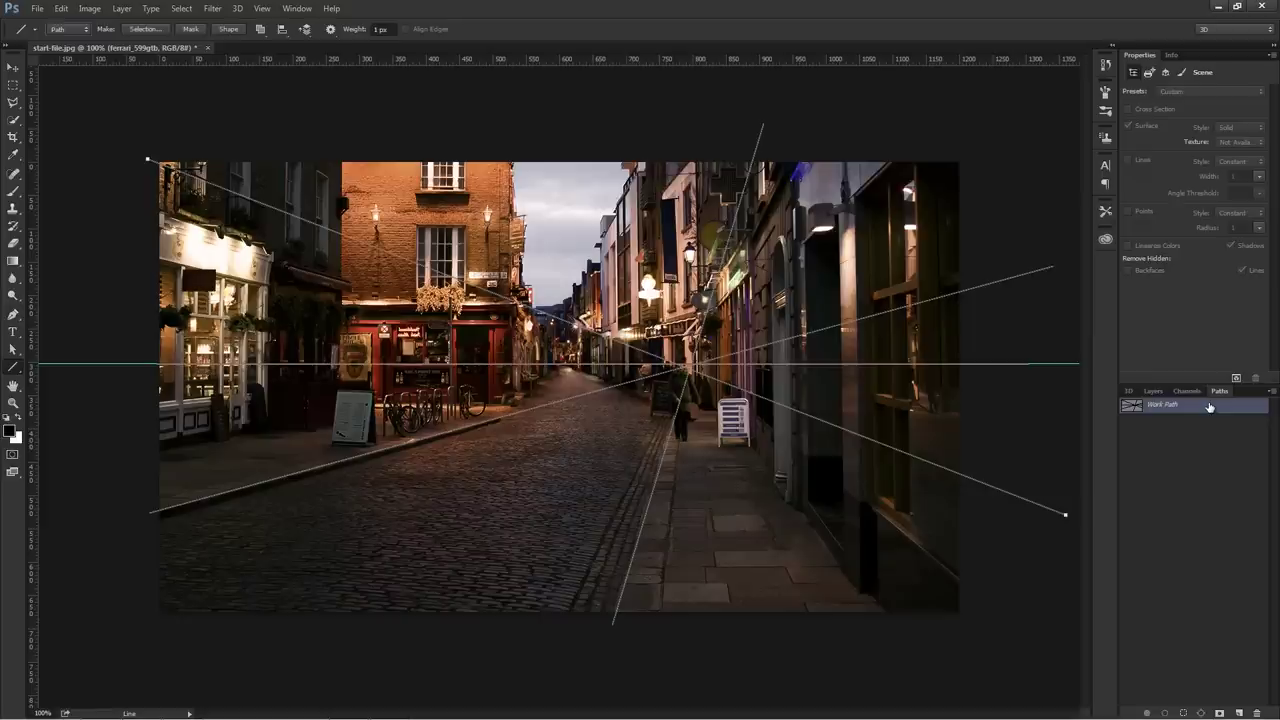
click(1256, 712)
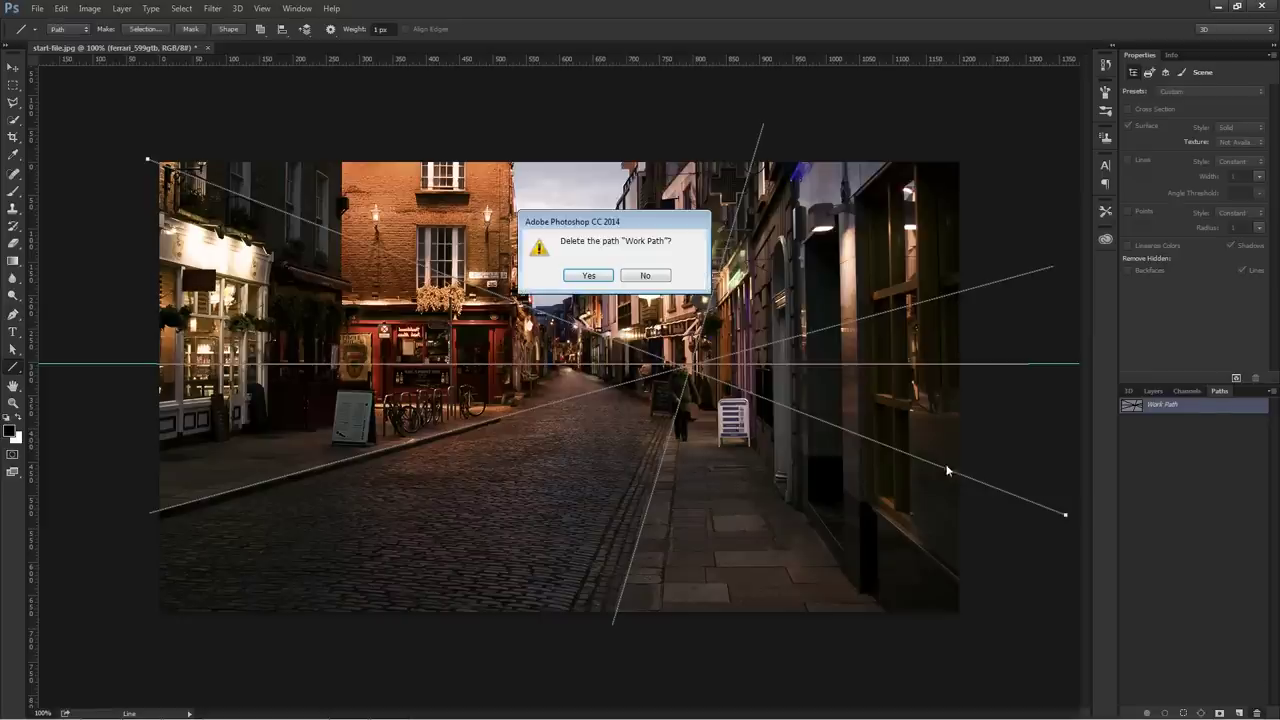
click(590, 281)
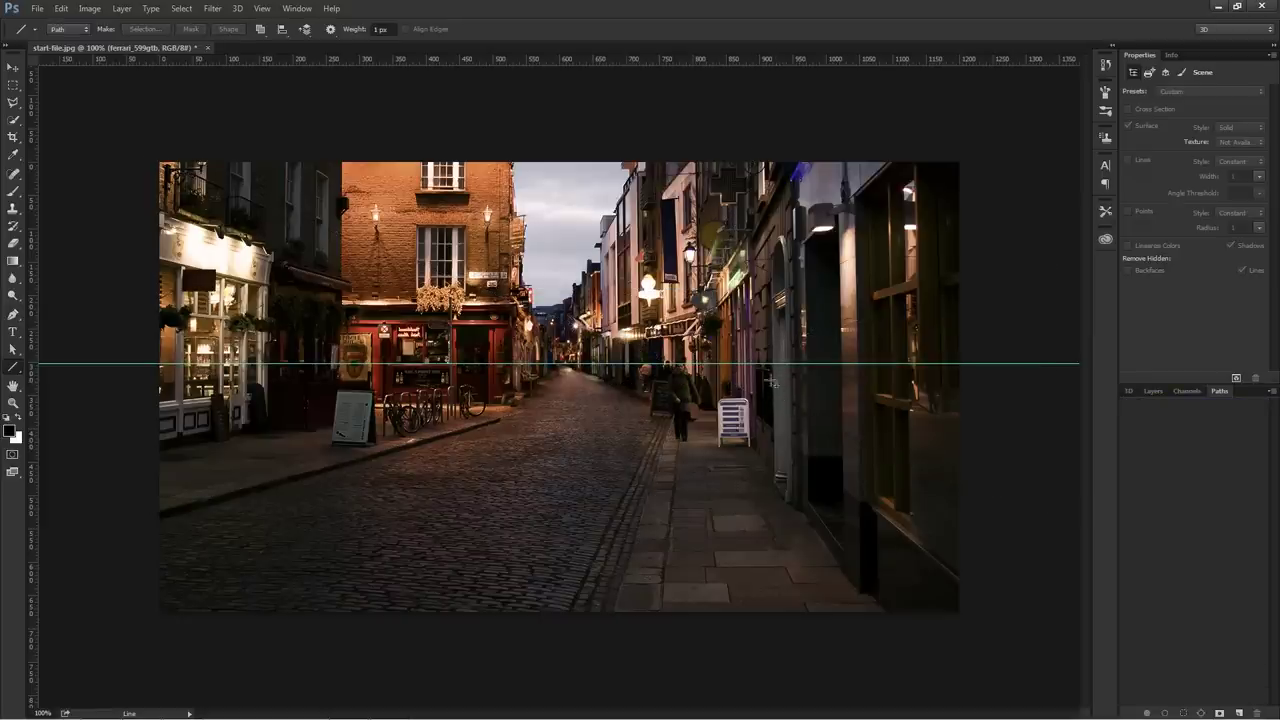
- Show the car layer again and orbit the 3D camera sideways to reveal the car's side
click(1154, 391)
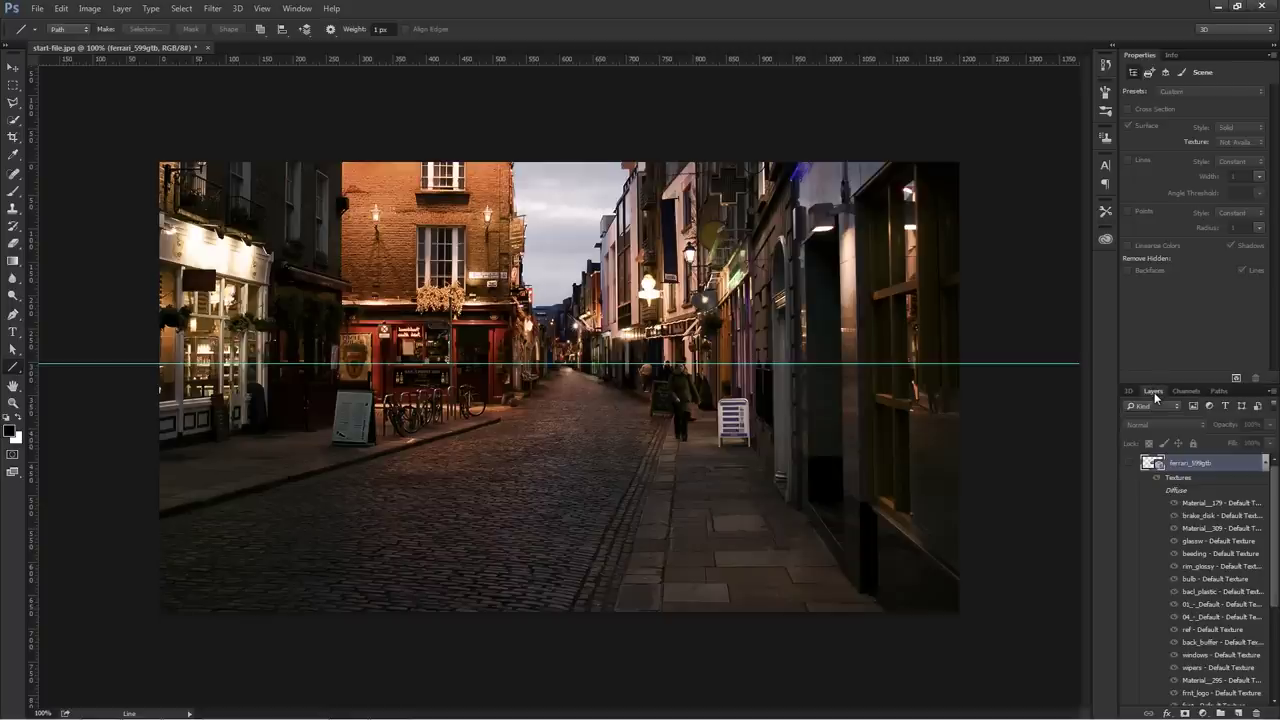
click(1131, 463)
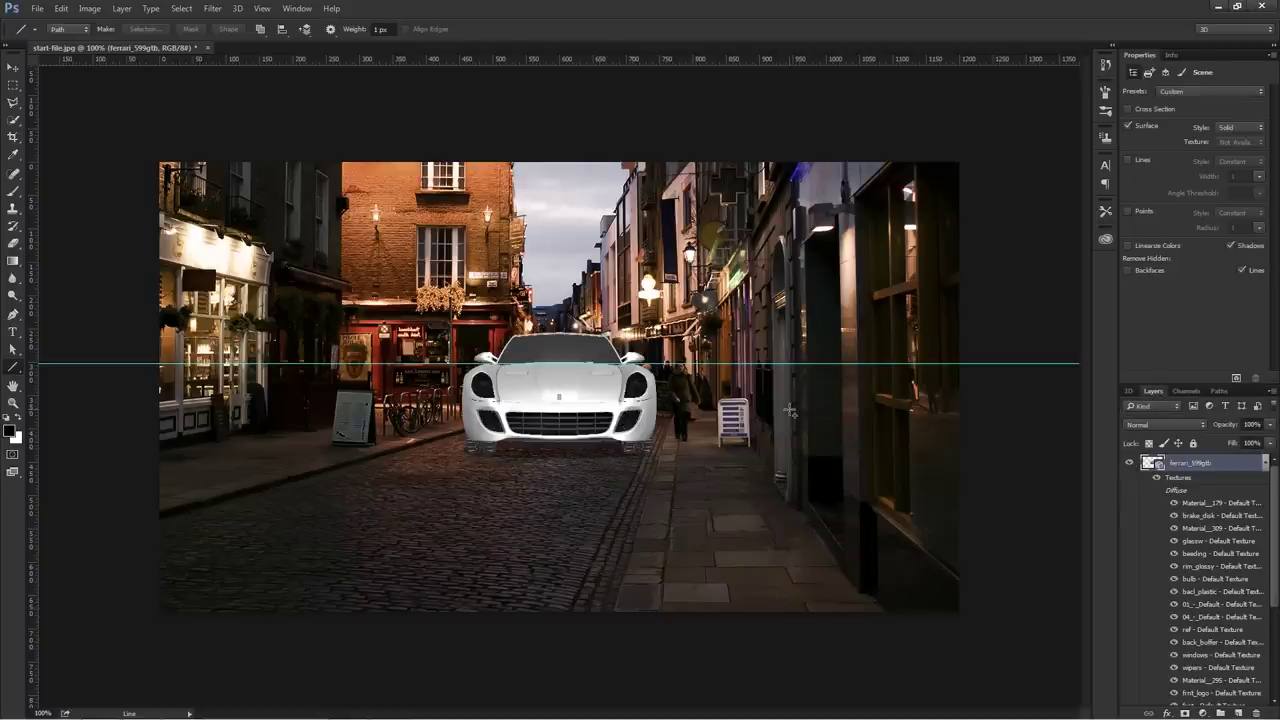
key(v)
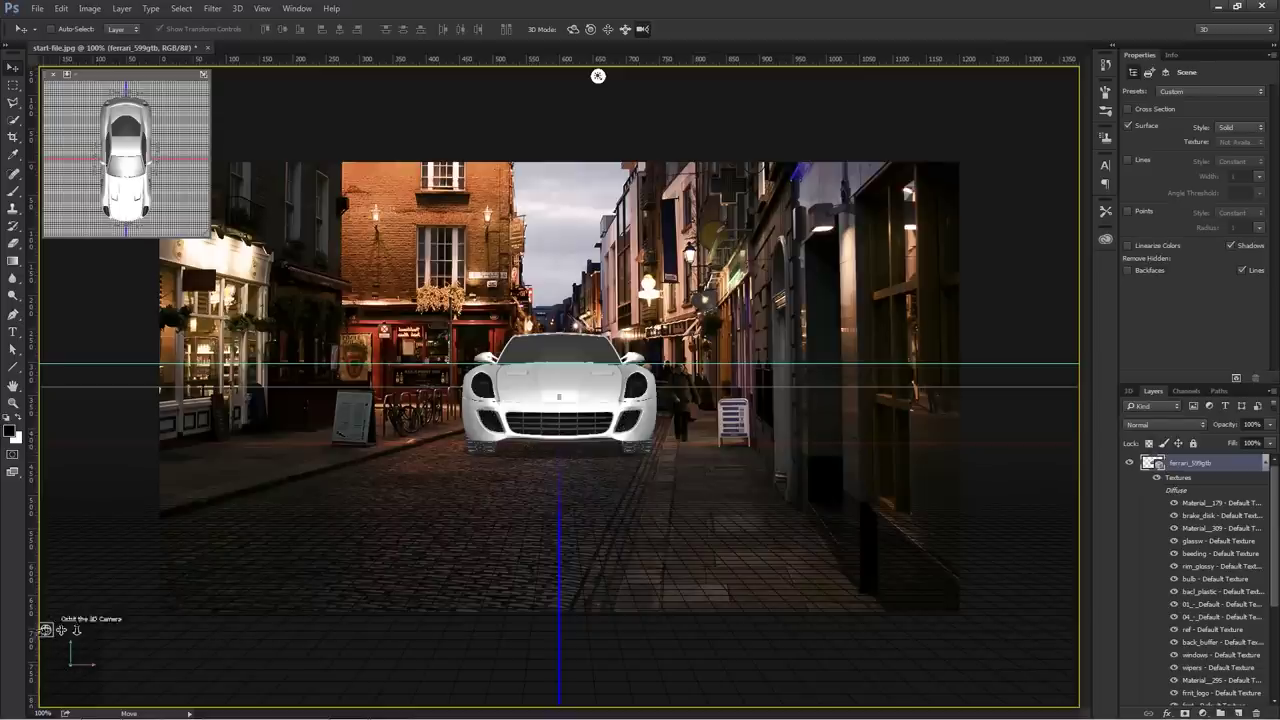
drag(46, 629, 276, 631)
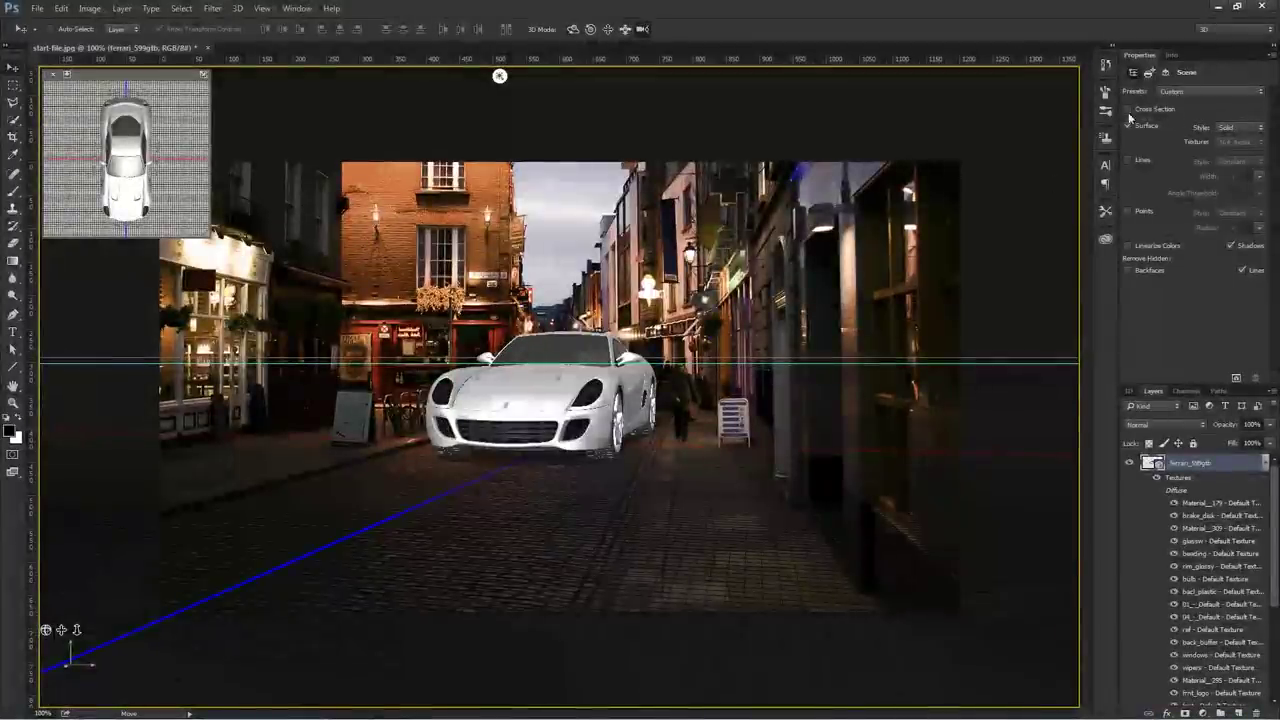
- Set the 3D camera's X rotation to 1.6° to match the horizon guide, and pan the camera to place the car lower on the street
click(1164, 74)
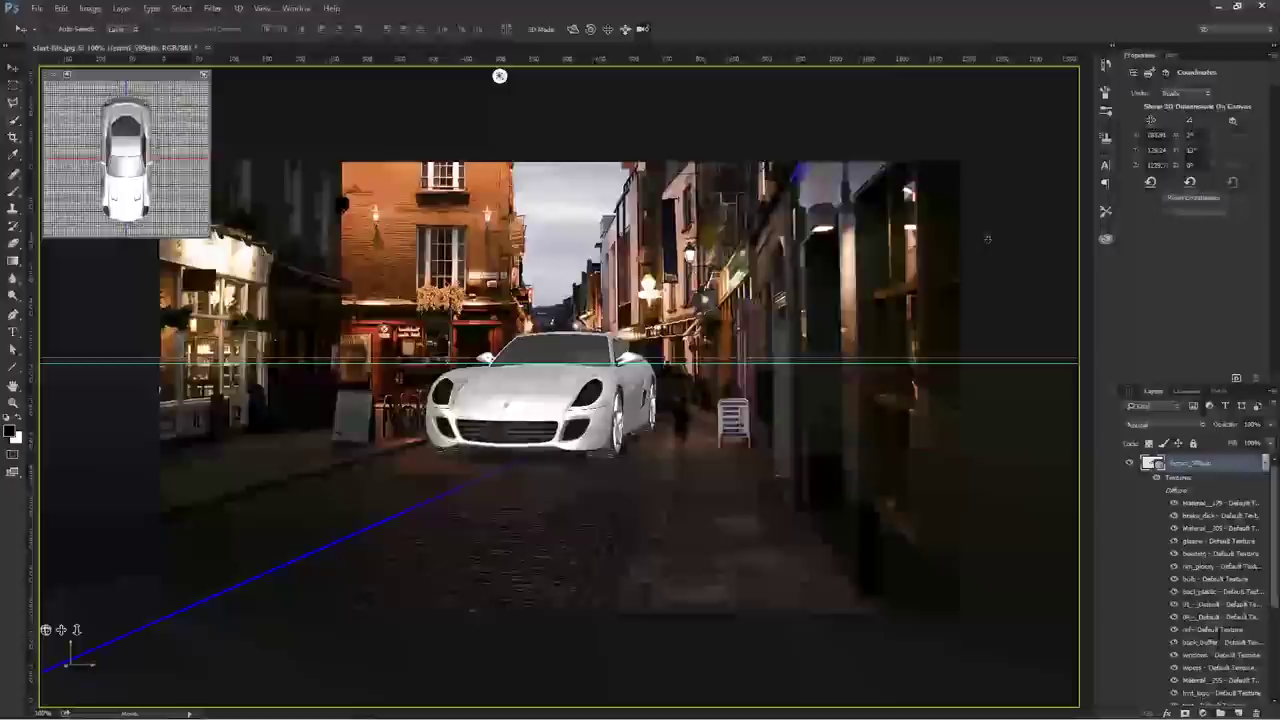
click(1024, 128)
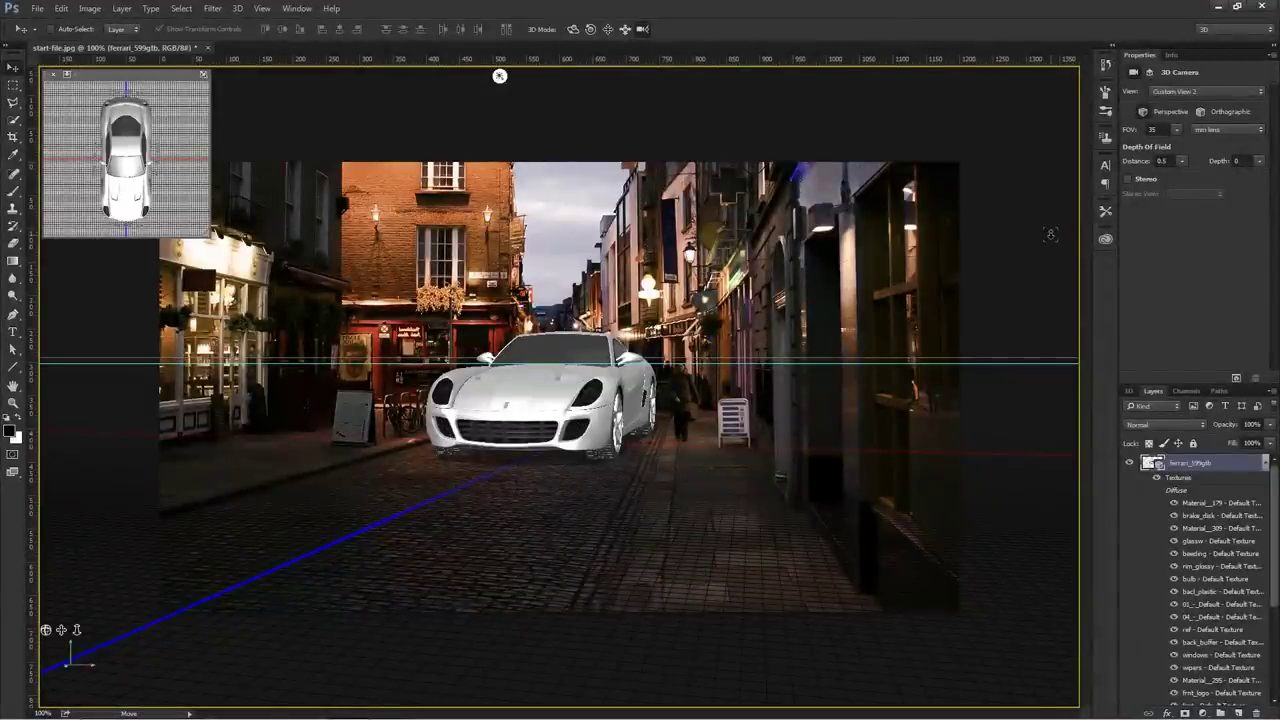
click(1152, 74)
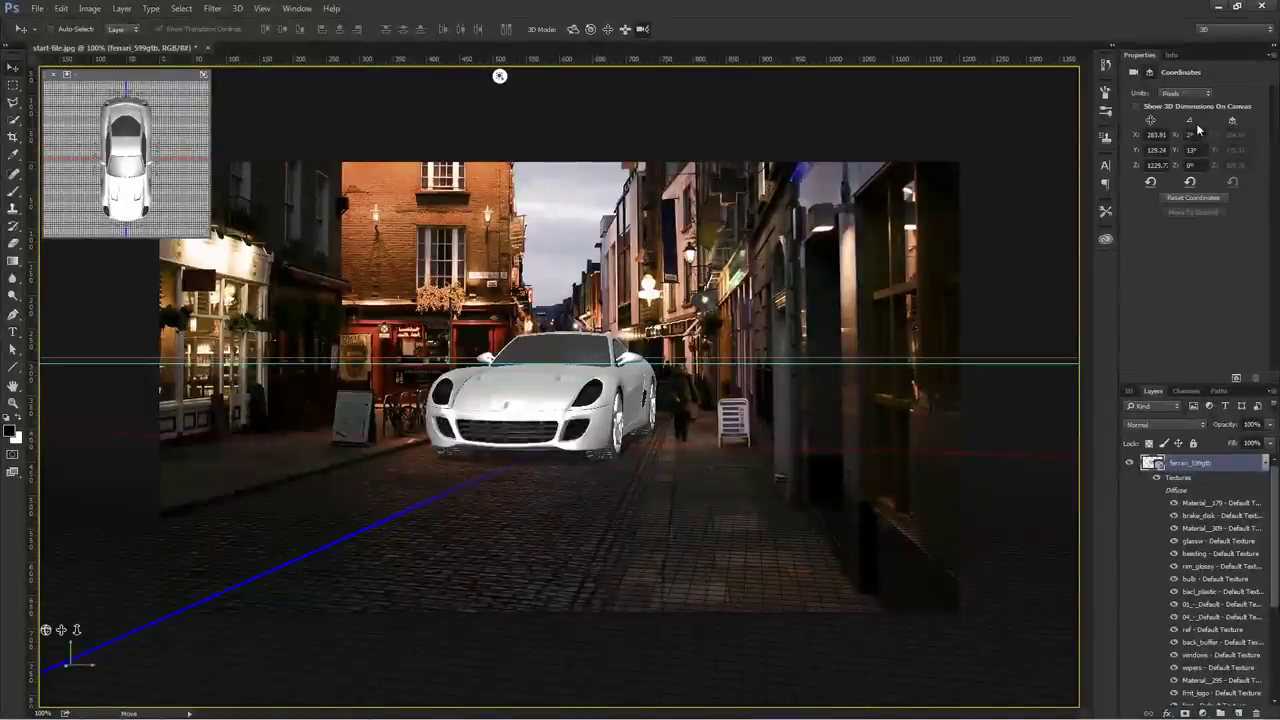
click(1196, 133)
key(Up)
key(Up)
key(Up)
key(Up)
key(Up)
key(Up)
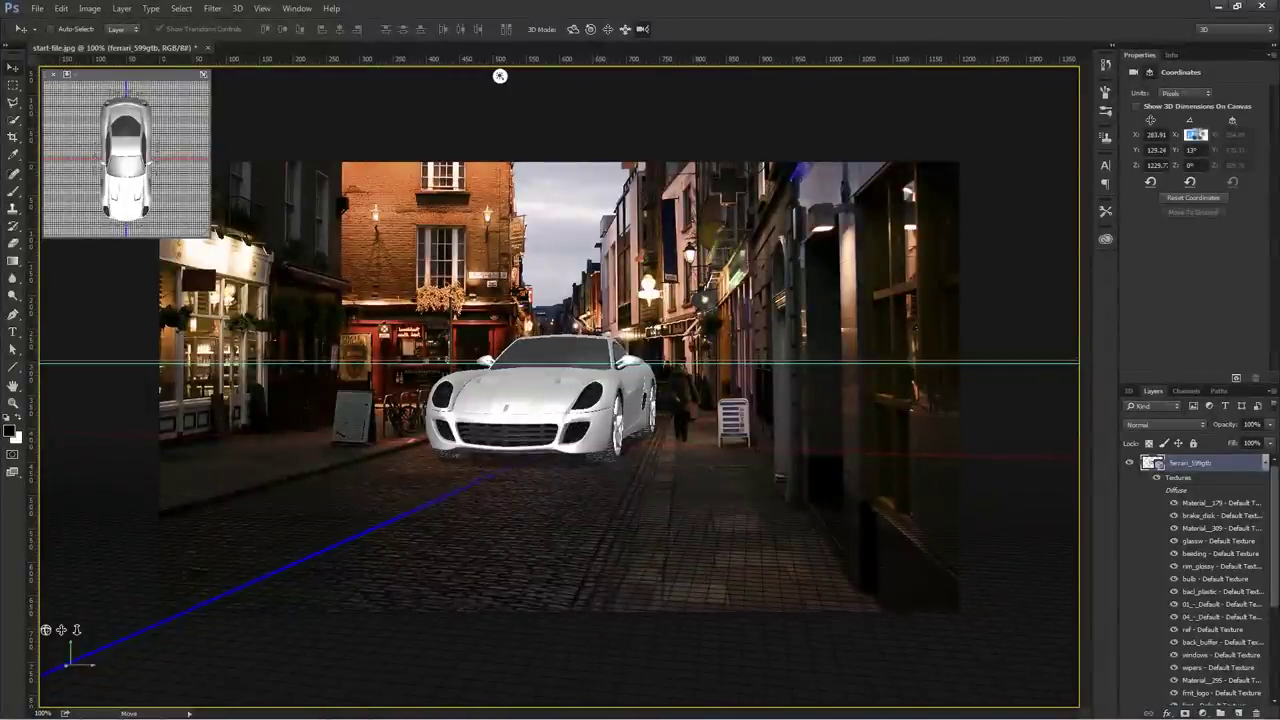
key(Up)
key(Up)
key(Up)
key(Up)
key(Up)
key(Up)
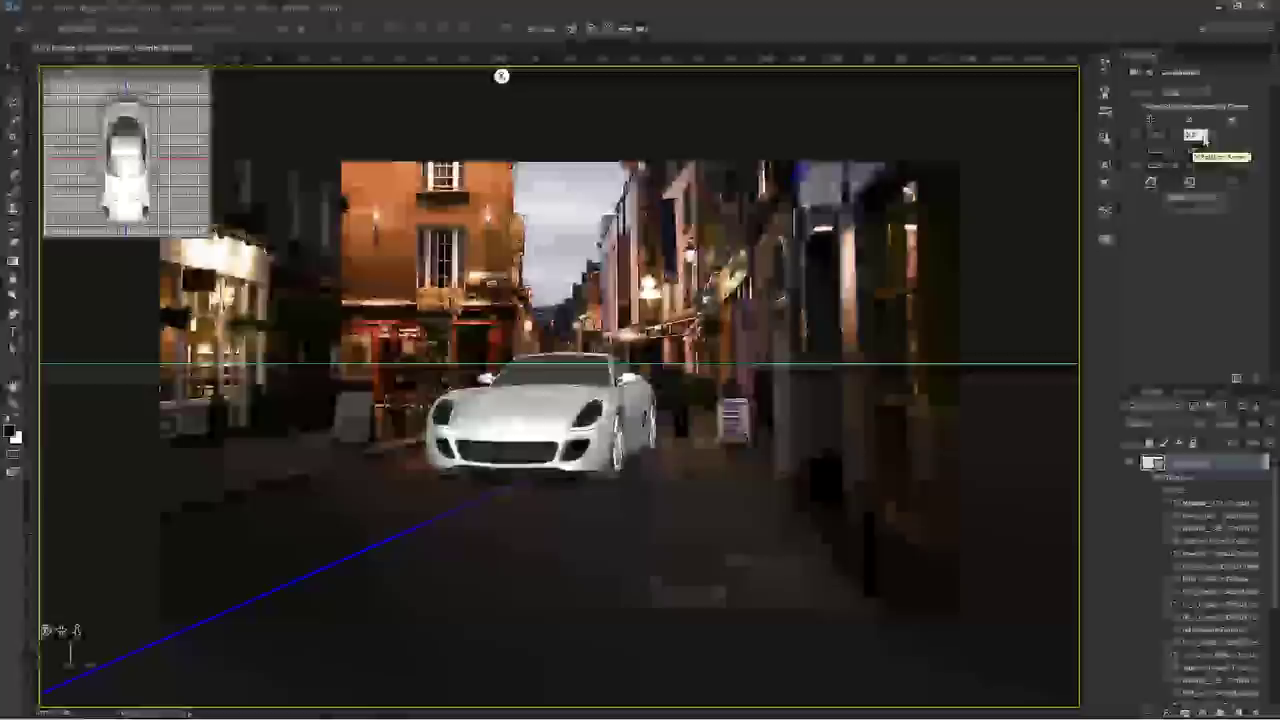
key(Up)
key(Up)
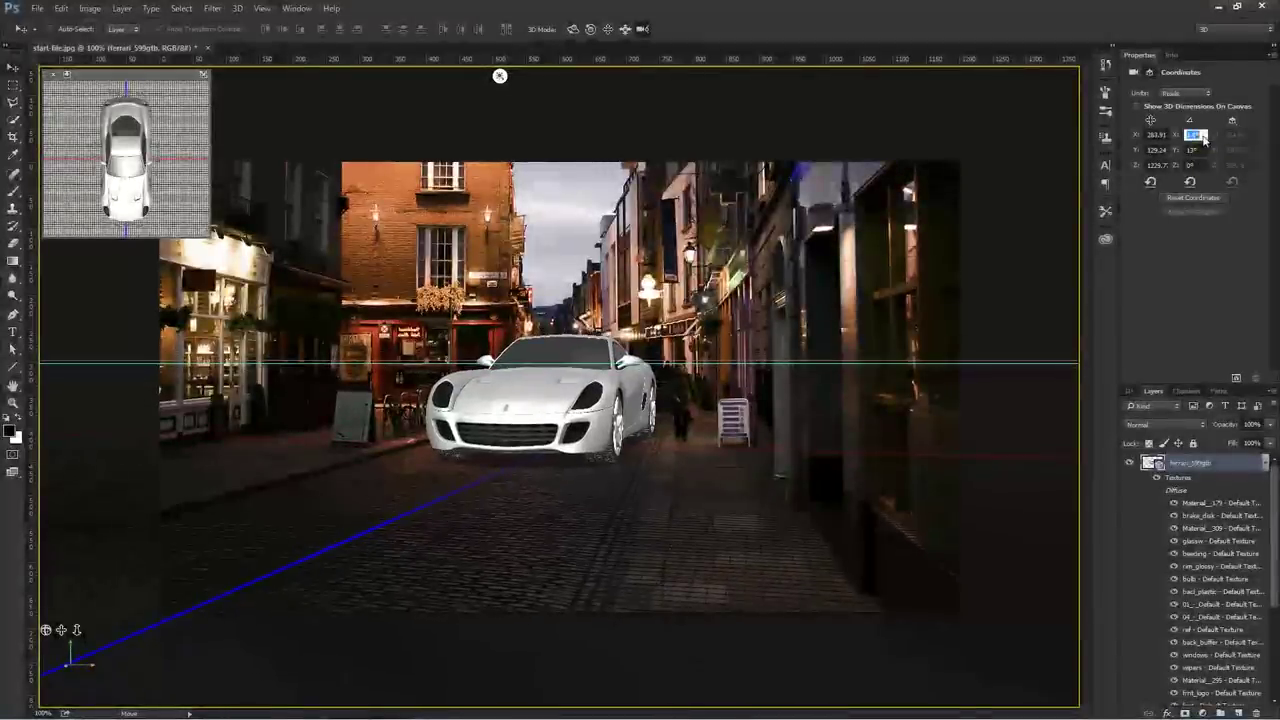
key(Up)
key(Up)
key(Up)
key(Up)
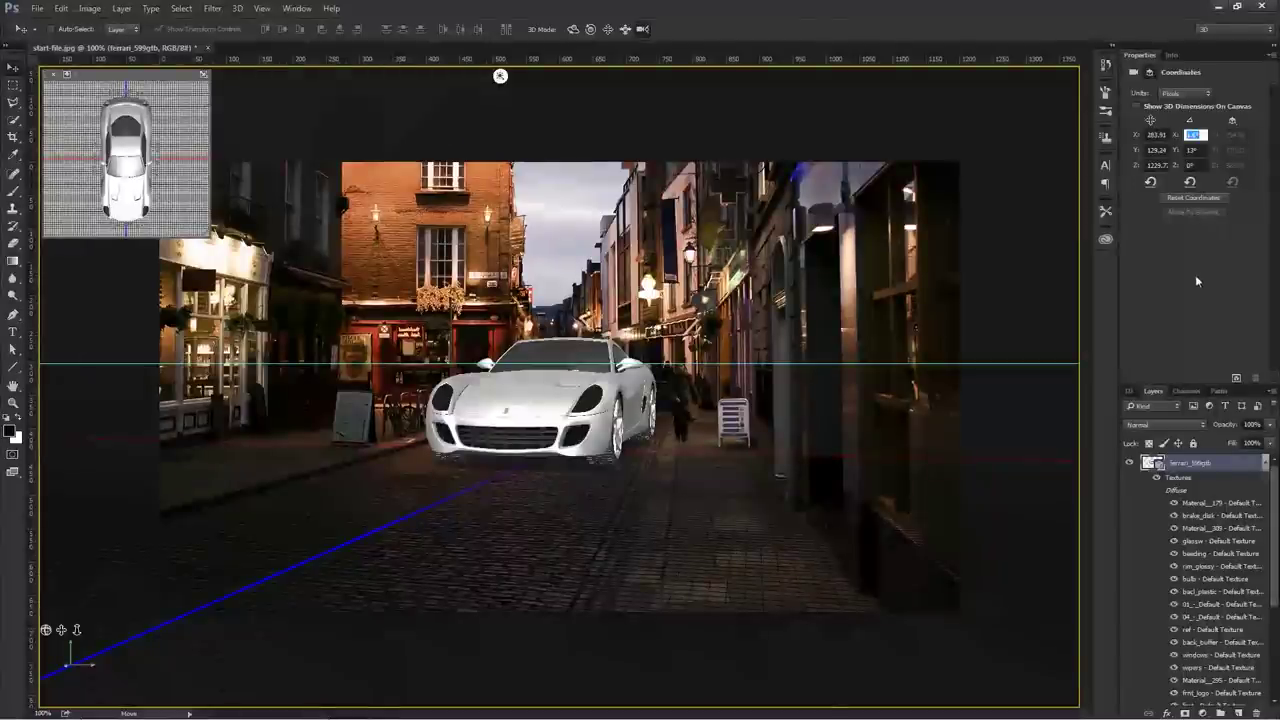
key(Return)
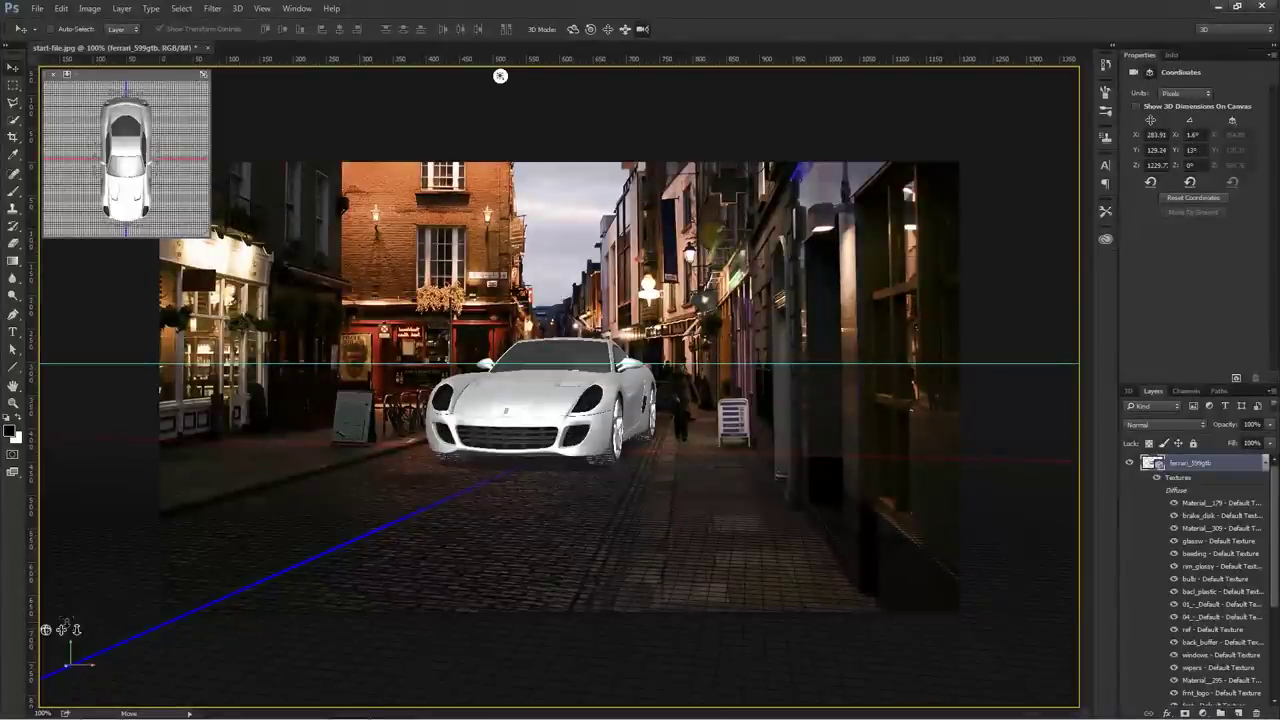
drag(60, 630, 47, 653)
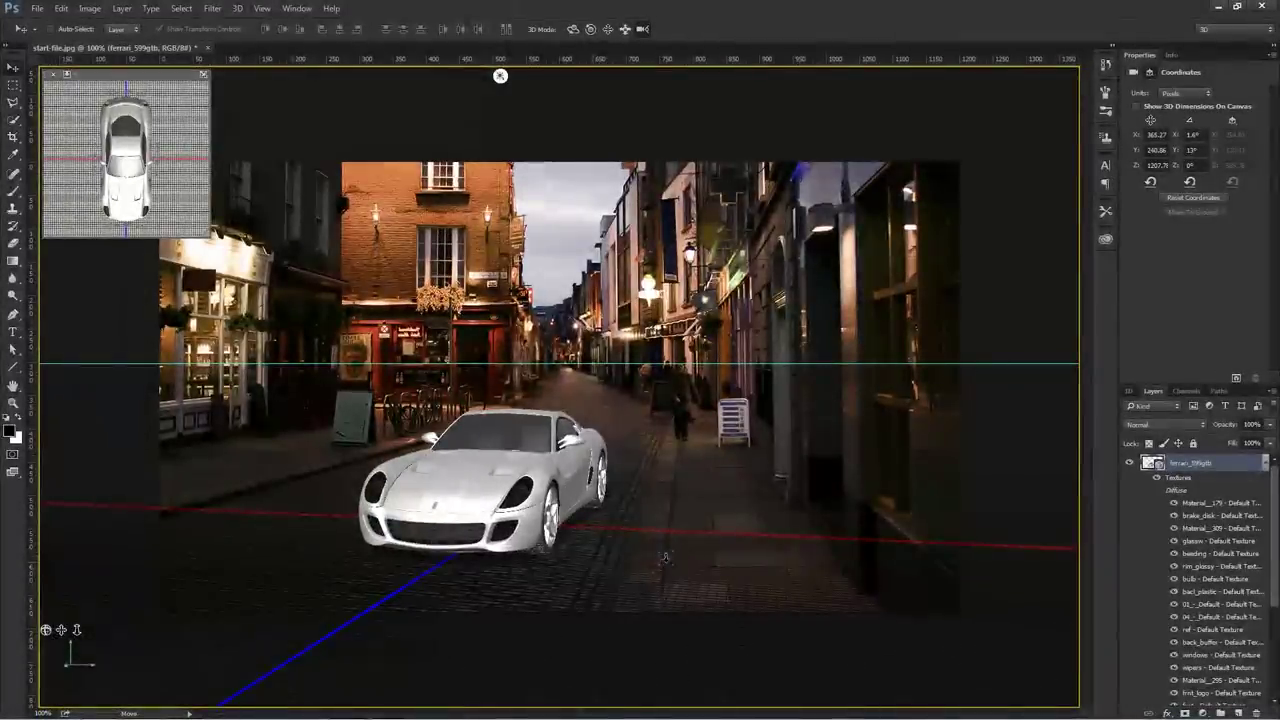
- Select the car mesh and rotate it about -16.2° around its Y axis
click(477, 485)
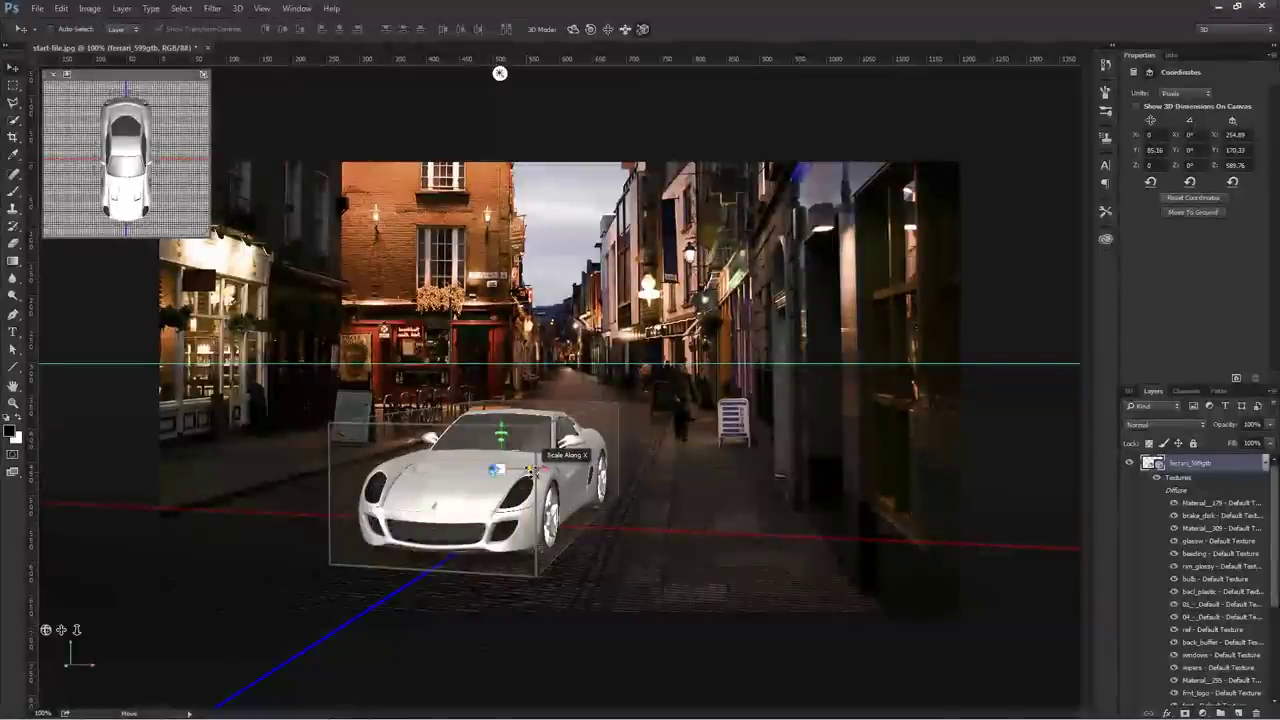
drag(534, 470, 486, 473)
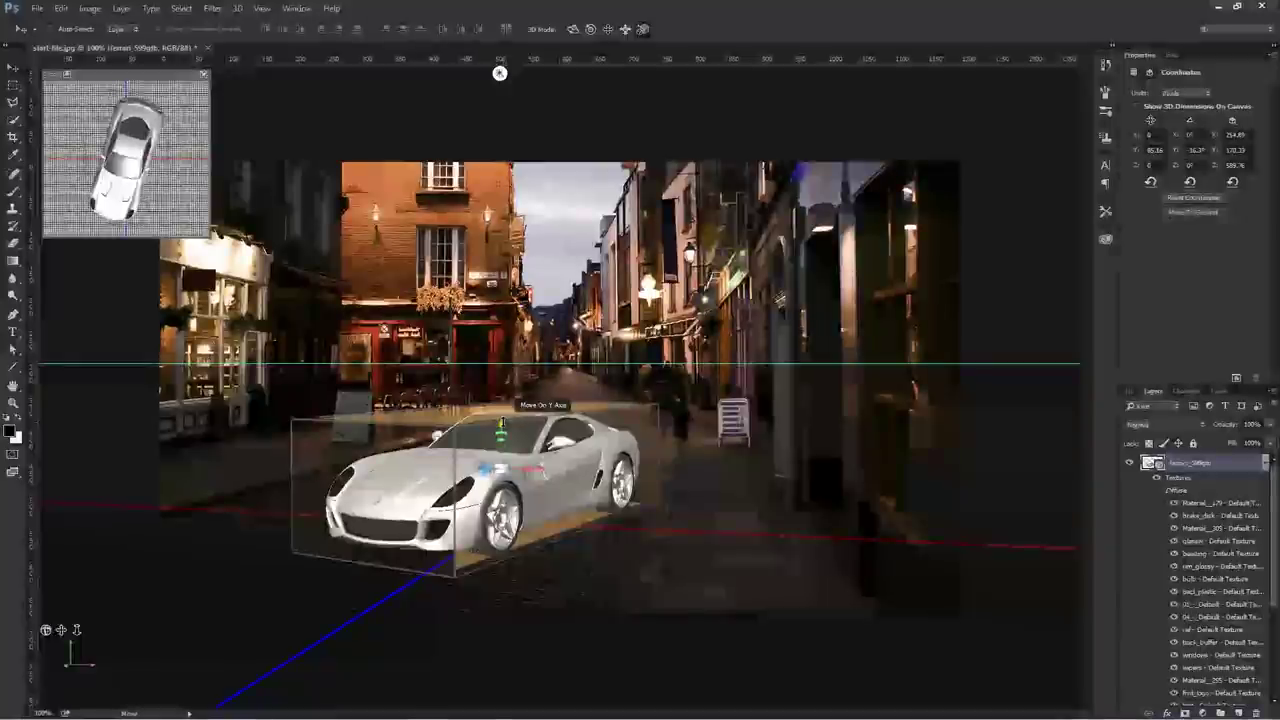
- Try raising the car along its Y axis and stretching it vertically, and undo these changes
drag(501, 428, 504, 400)
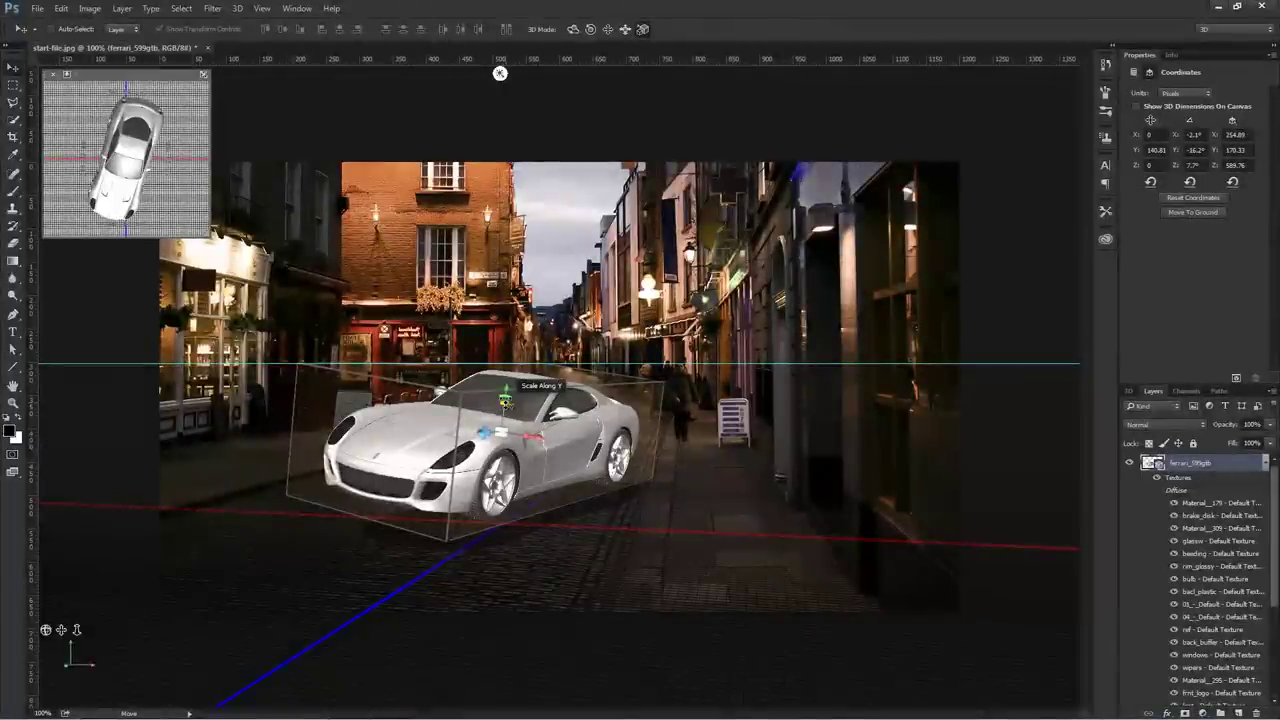
drag(506, 400, 669, 441)
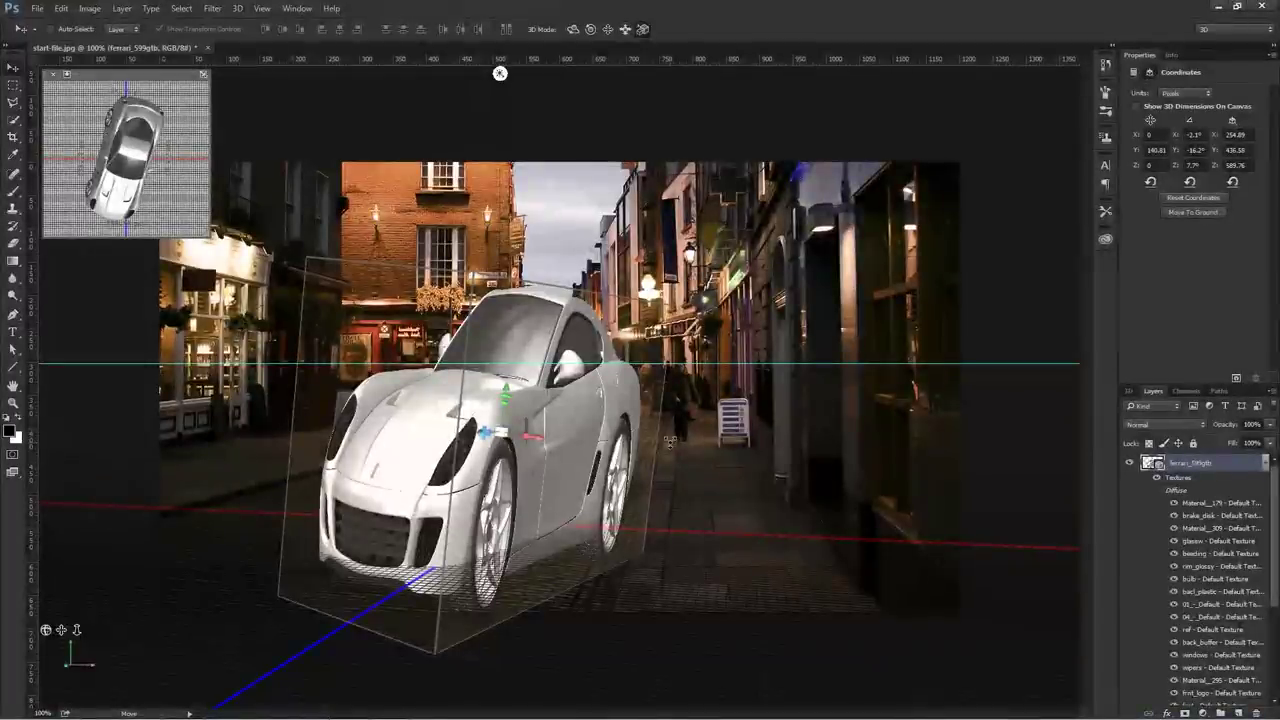
key(ctrl+z)
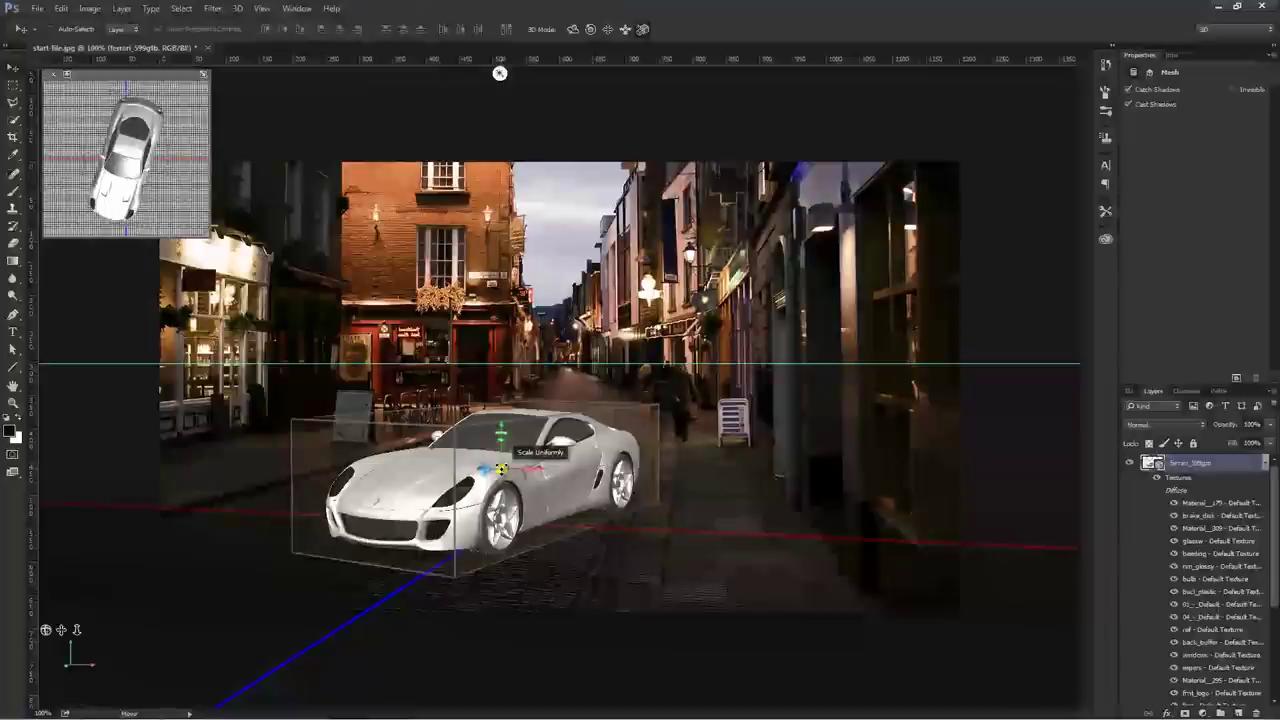
- Turn the car's front more toward the viewer and adjust its size and position on the cobbled lane
drag(512, 453, 580, 404)
drag(536, 470, 630, 480)
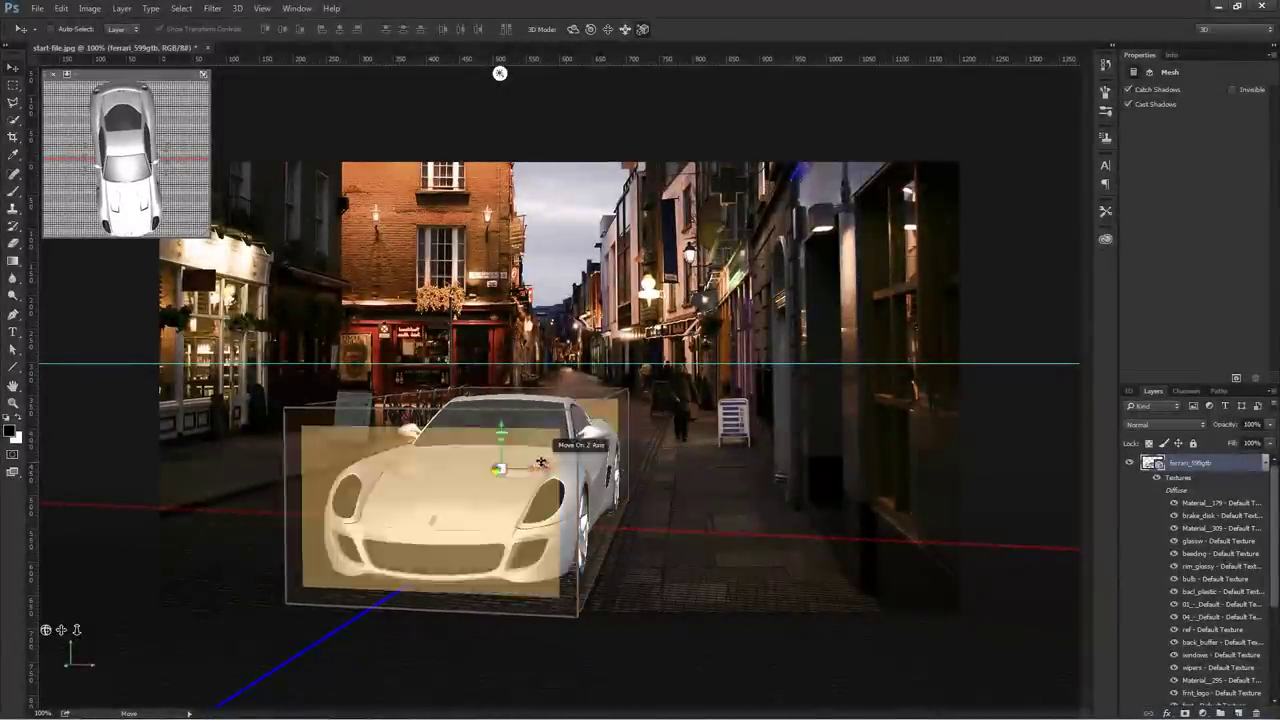
drag(547, 469, 654, 424)
drag(560, 459, 541, 459)
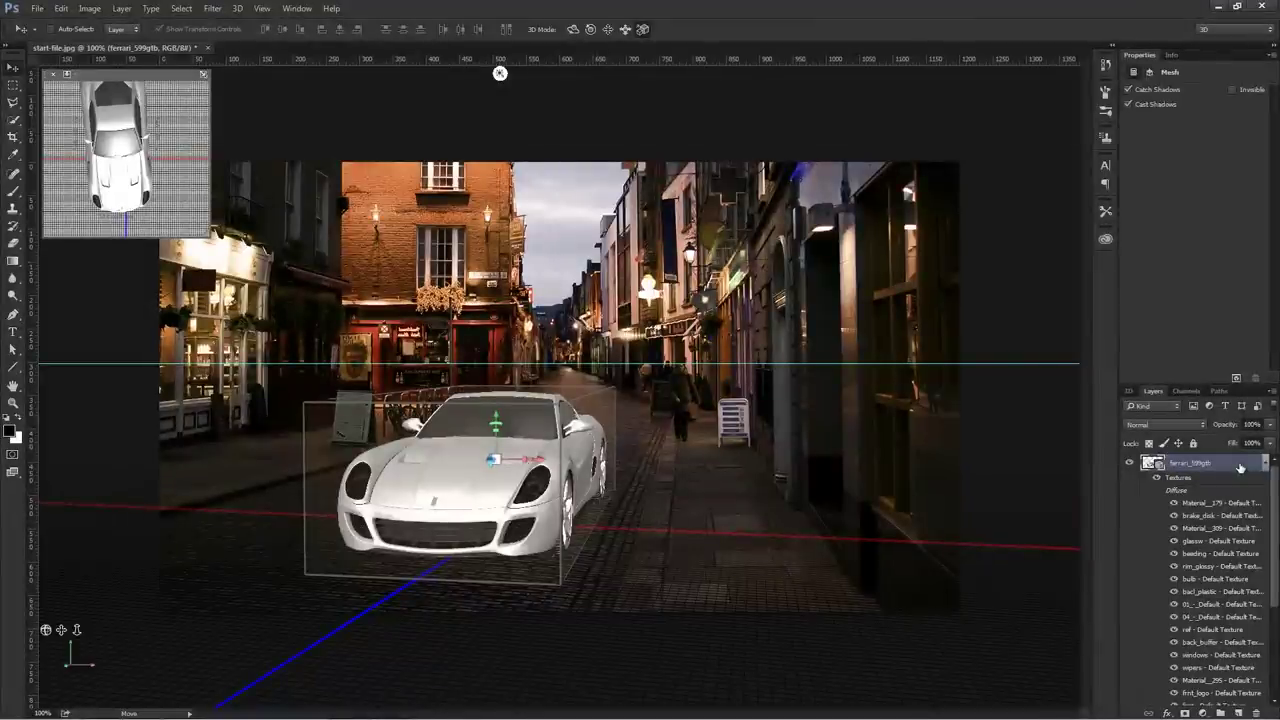
- Select Infinite Light 1 in the 3D scene and rotate it to change the direction of the light and shadows on the car
double_click(1166, 465)
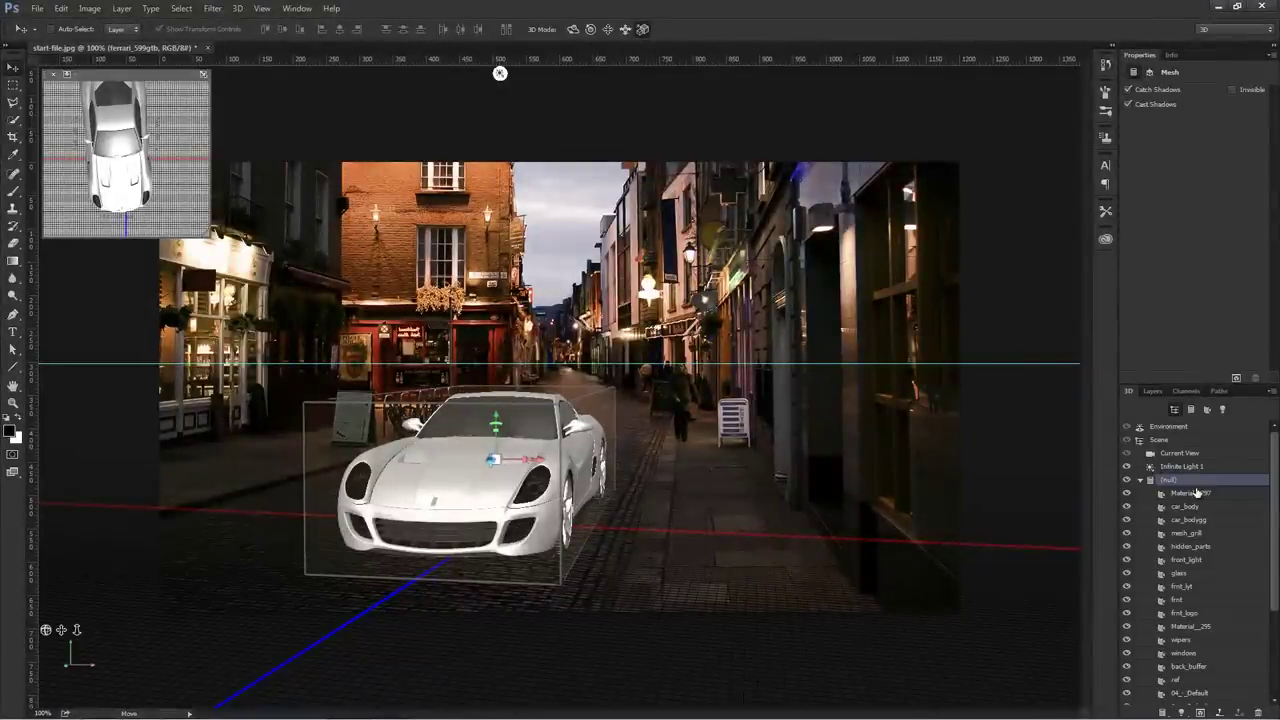
click(1172, 467)
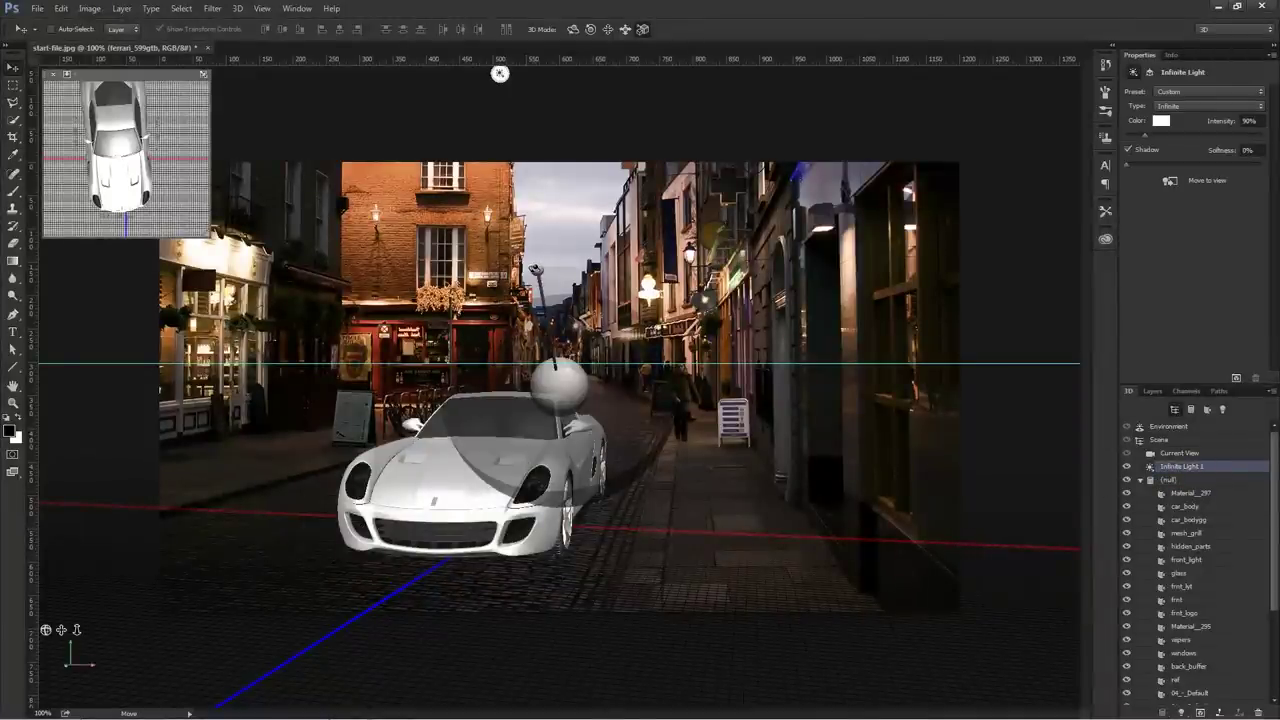
mouse_move(500, 73)
mouse_down()
mouse_move(677, 71)
mouse_move(414, 71)
mouse_move(1071, 287)
mouse_move(686, 71)
mouse_move(563, 380)
mouse_move(651, 71)
mouse_move(624, 73)
mouse_move(560, 380)
mouse_move(720, 69)
mouse_move(511, 73)
mouse_up()
mouse_move(538, 163)
mouse_down()
mouse_move(625, 156)
mouse_move(608, 153)
mouse_up()
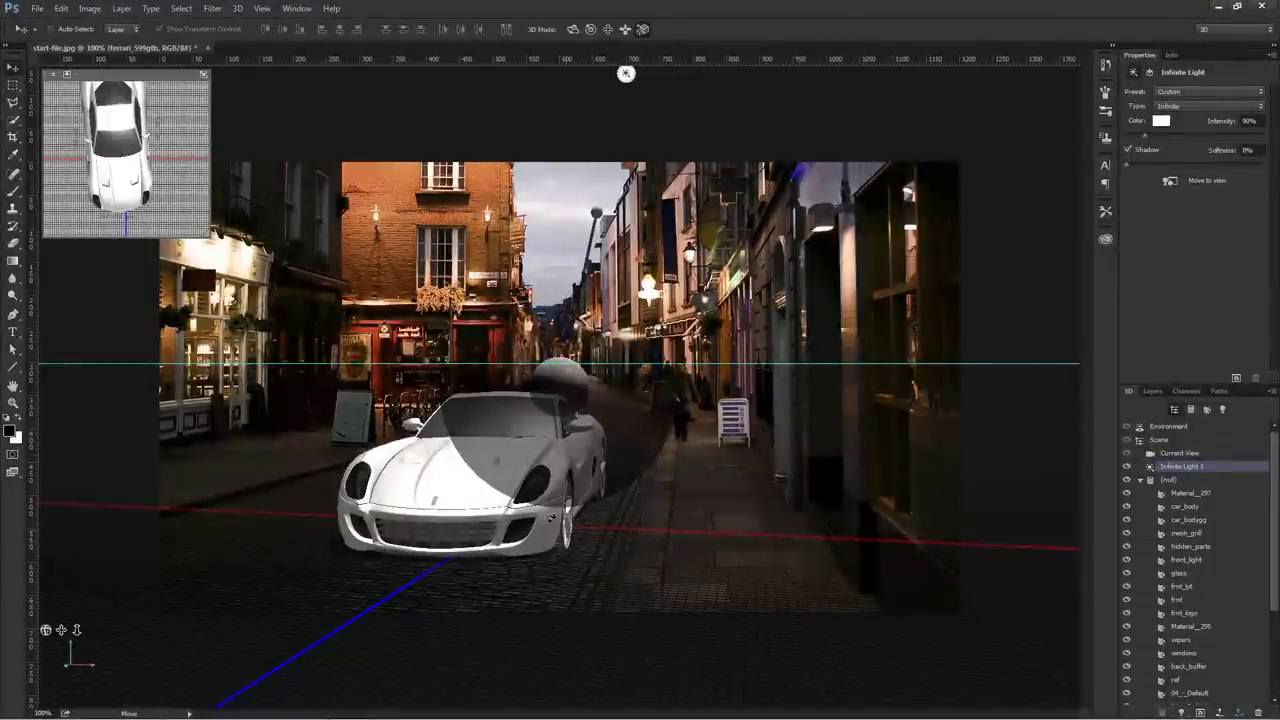
mouse_move(592, 212)
mouse_down()
mouse_move(565, 158)
mouse_move(535, 140)
mouse_move(620, 90)
mouse_move(632, 150)
mouse_move(610, 300)
mouse_move(566, 370)
mouse_move(563, 402)
mouse_up()
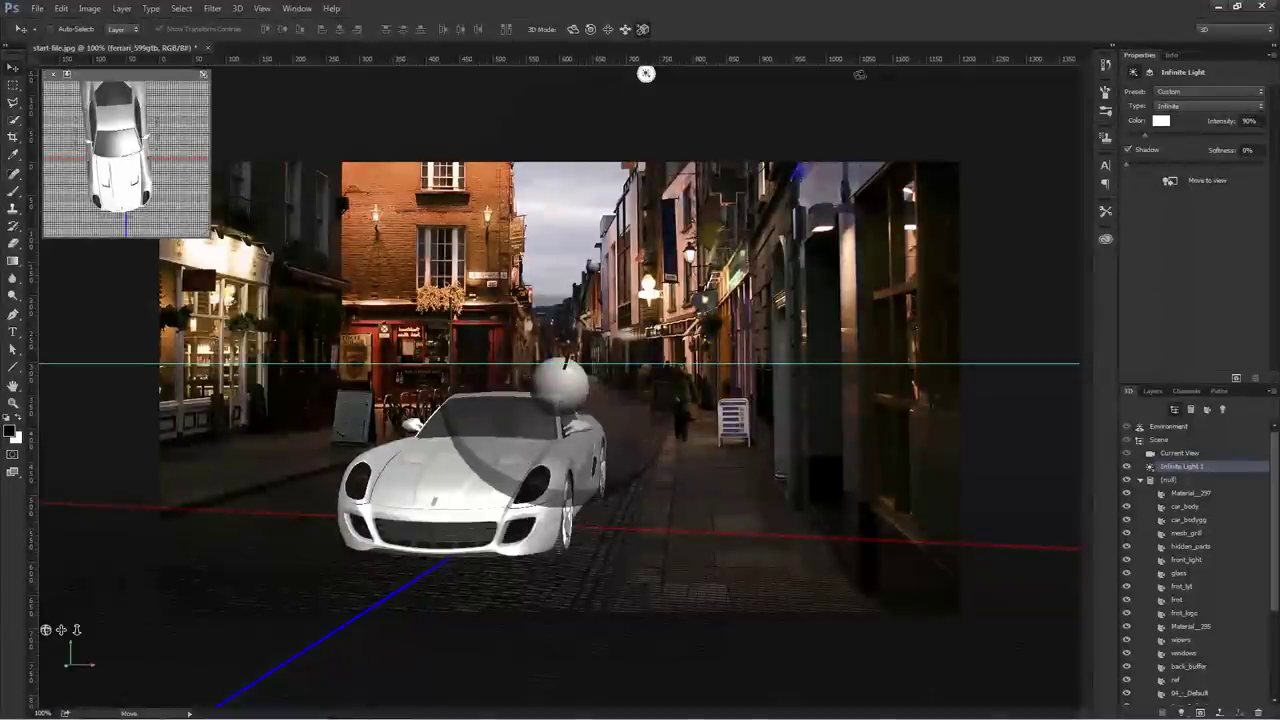
mouse_move(598, 270)
mouse_down()
mouse_move(604, 197)
mouse_move(545, 208)
mouse_up()
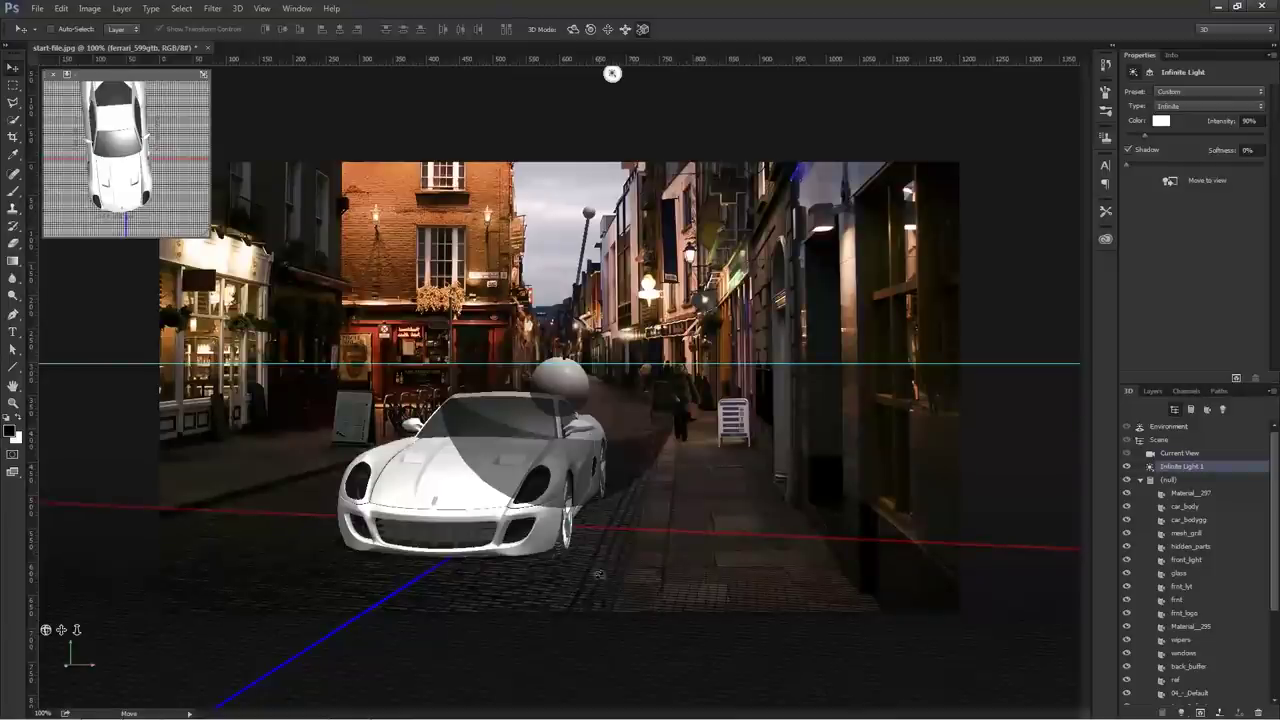
- Move the car to the ground plane and test-render a rectangular area around the whole car
click(237, 8)
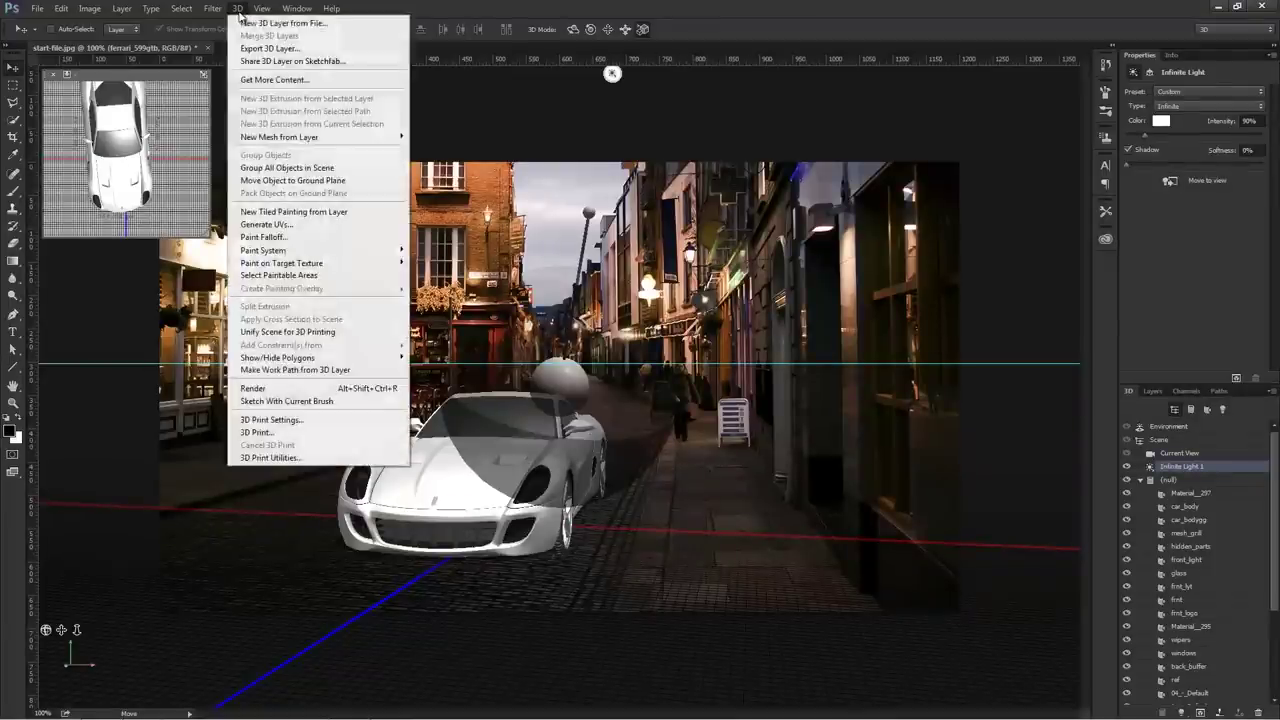
click(277, 184)
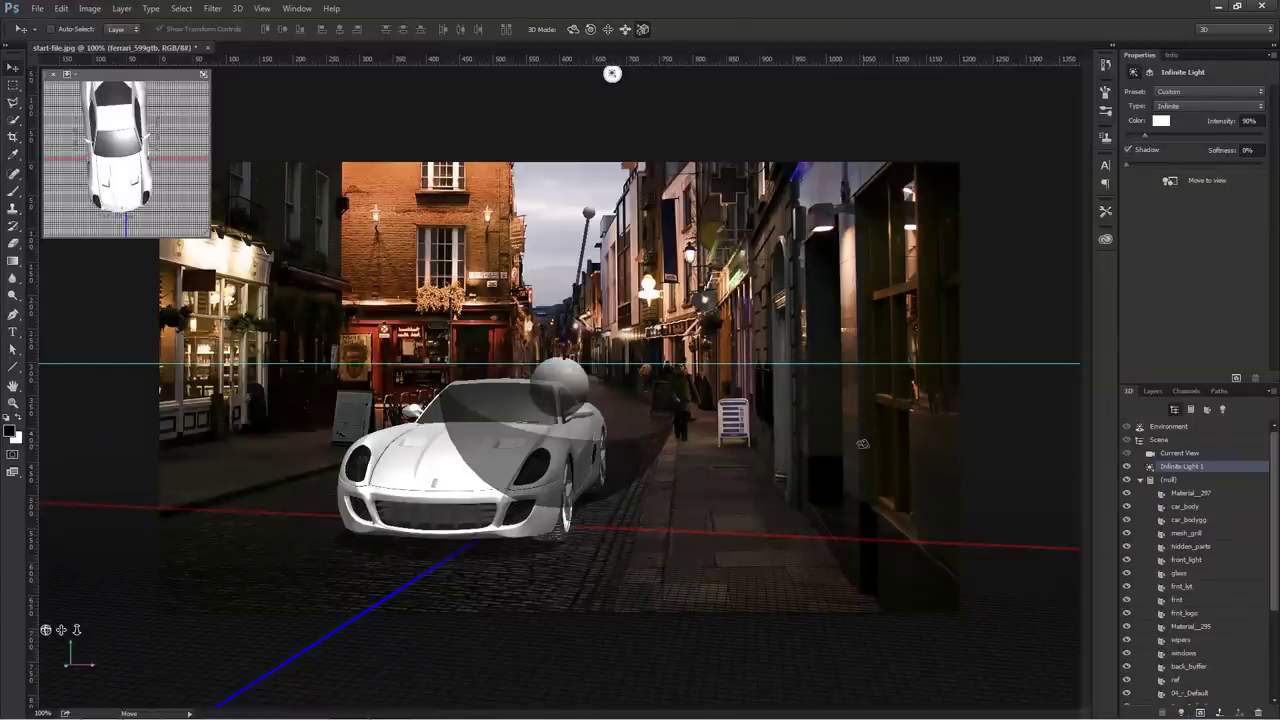
key(m)
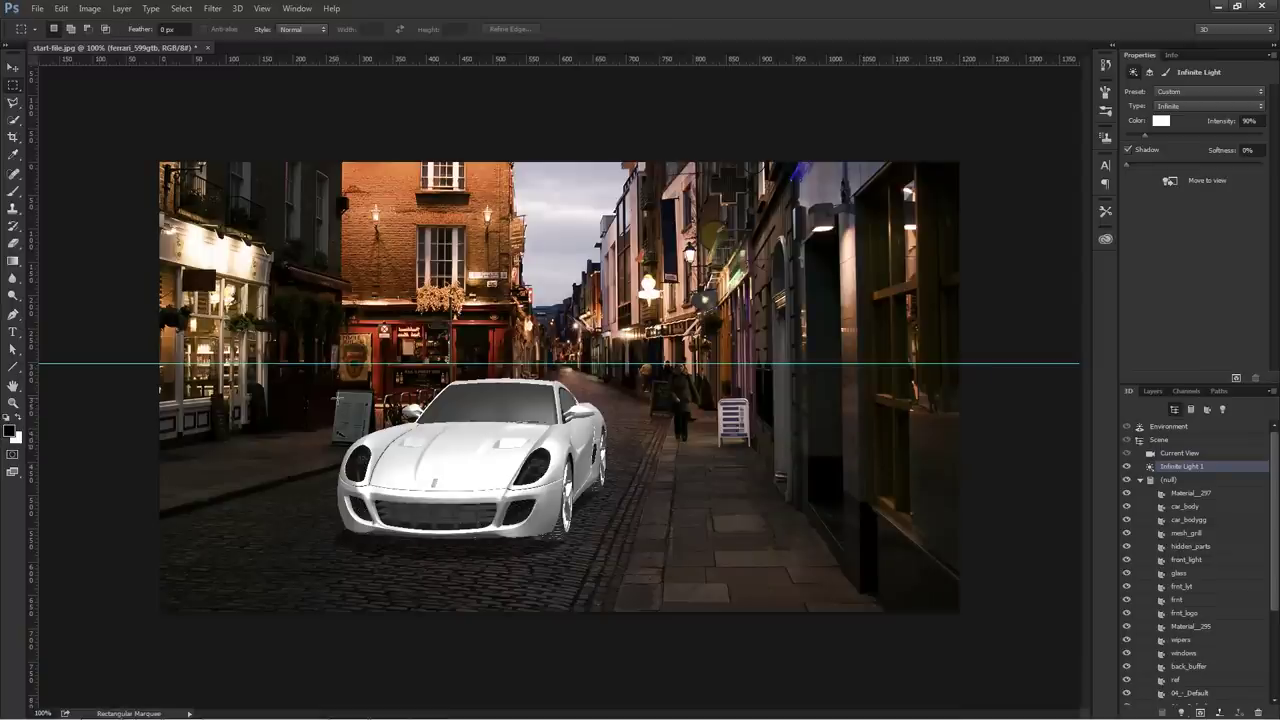
drag(322, 376, 638, 561)
click(1236, 378)
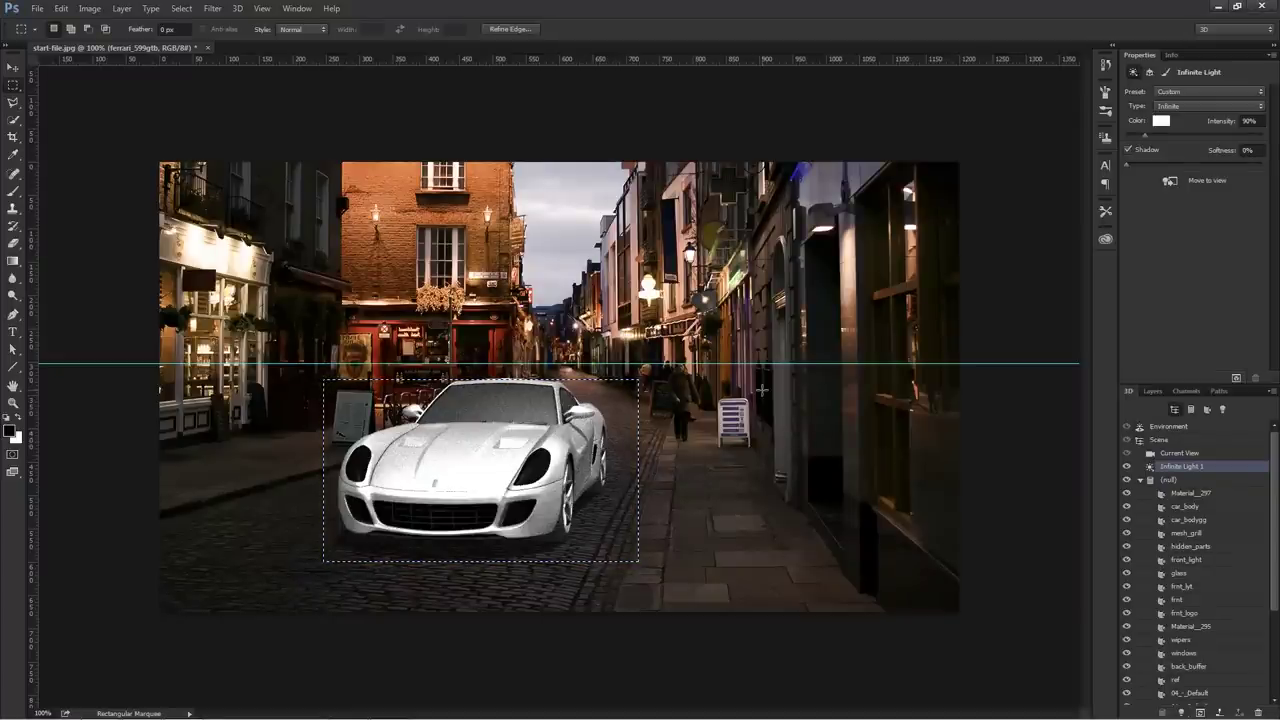
key(ctrl+d)
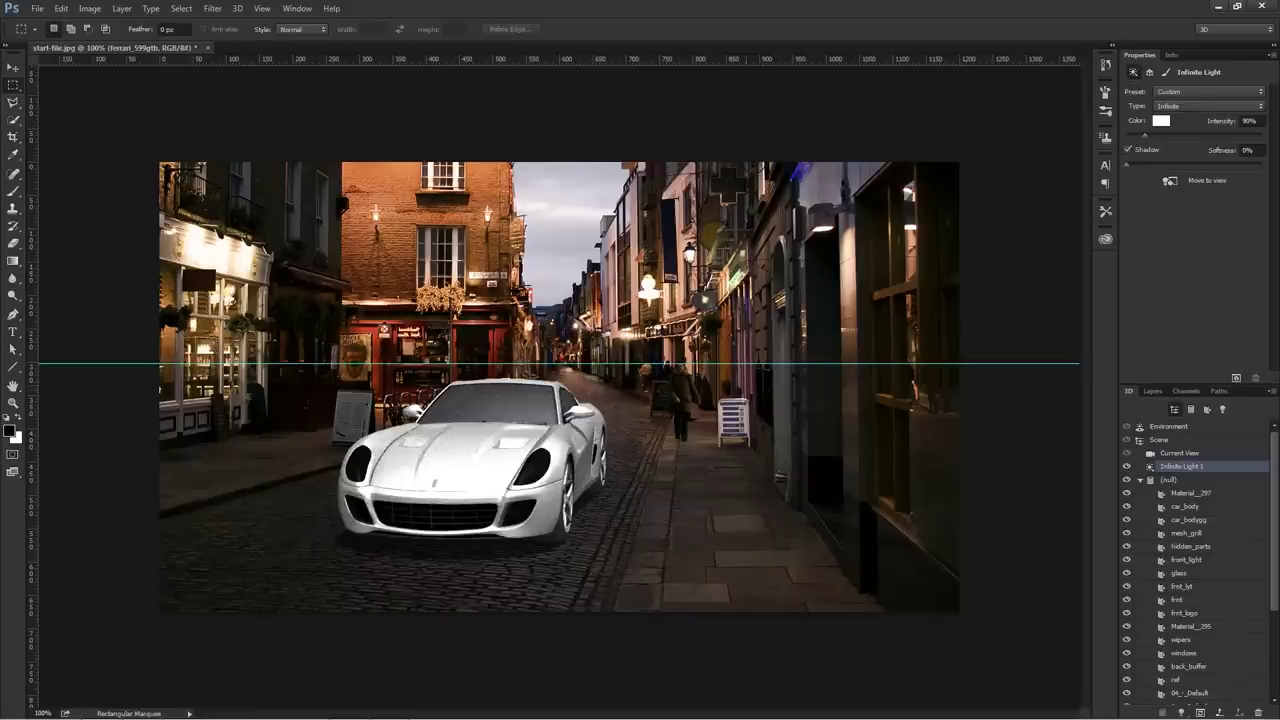
drag(658, 386, 787, 546)
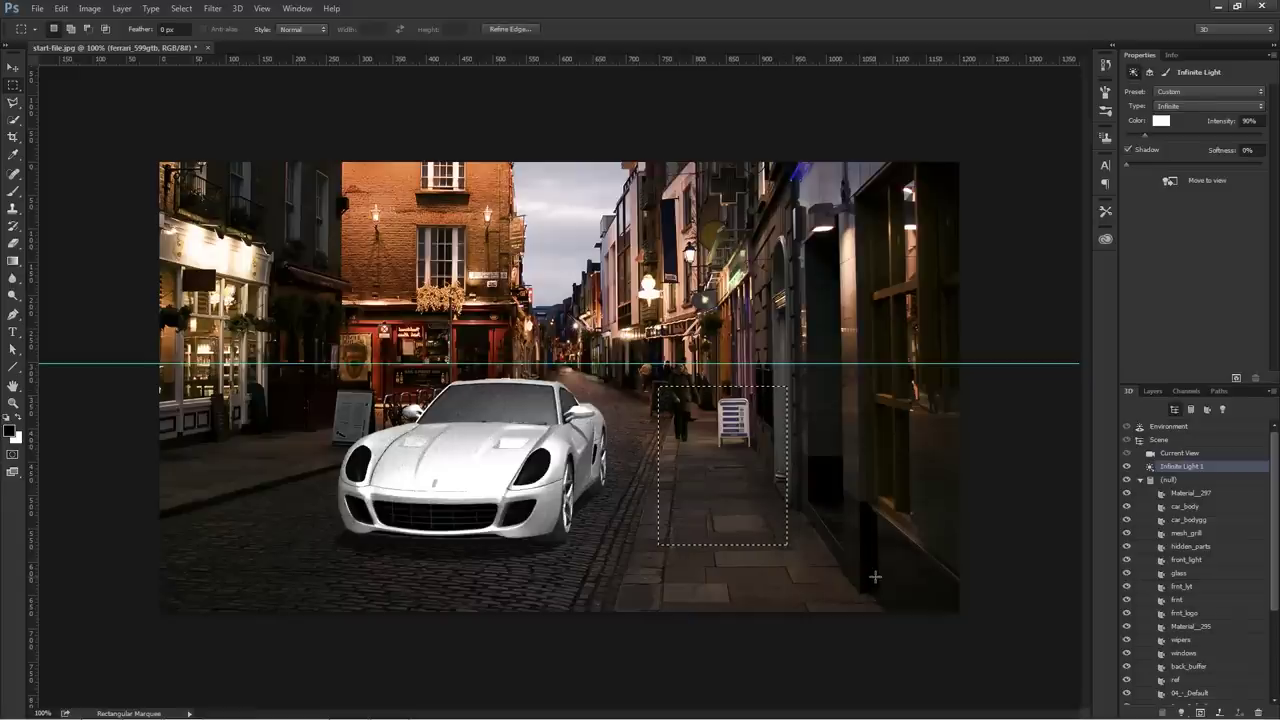
click(875, 578)
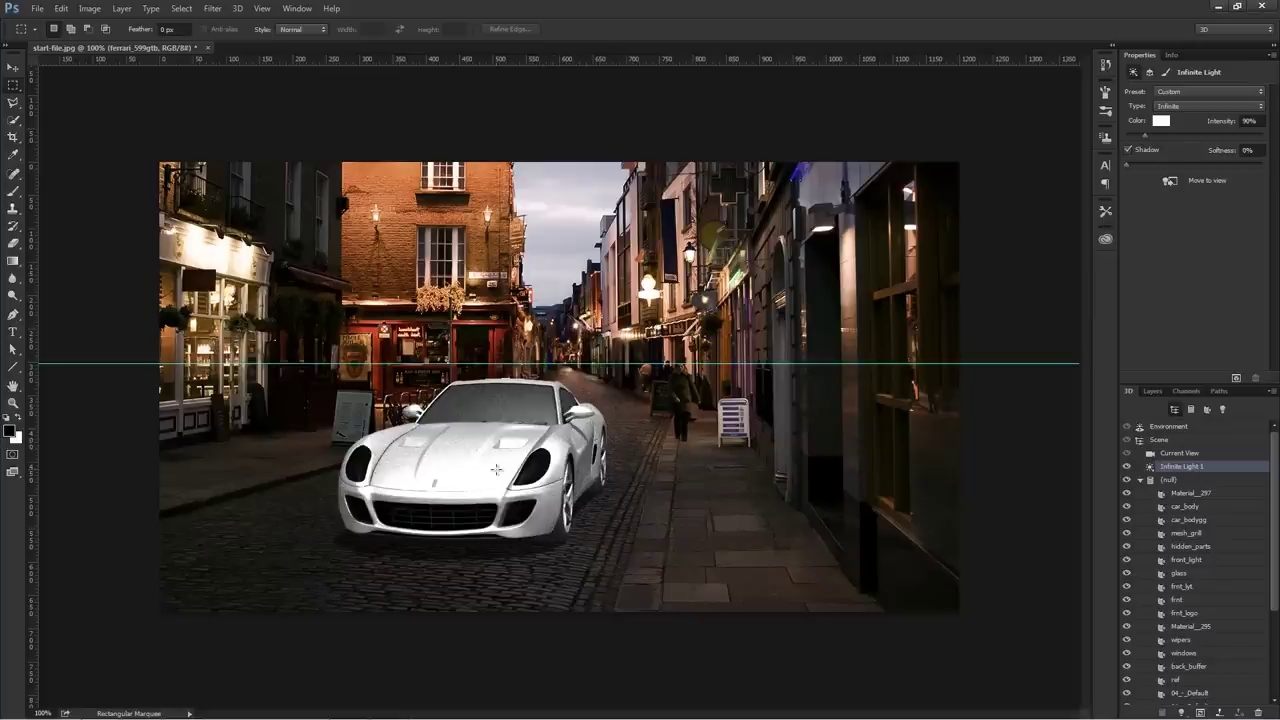
- Select the car_body material of the car mesh and set its diffuse color to pure red (255, 0, 0)
click(13, 67)
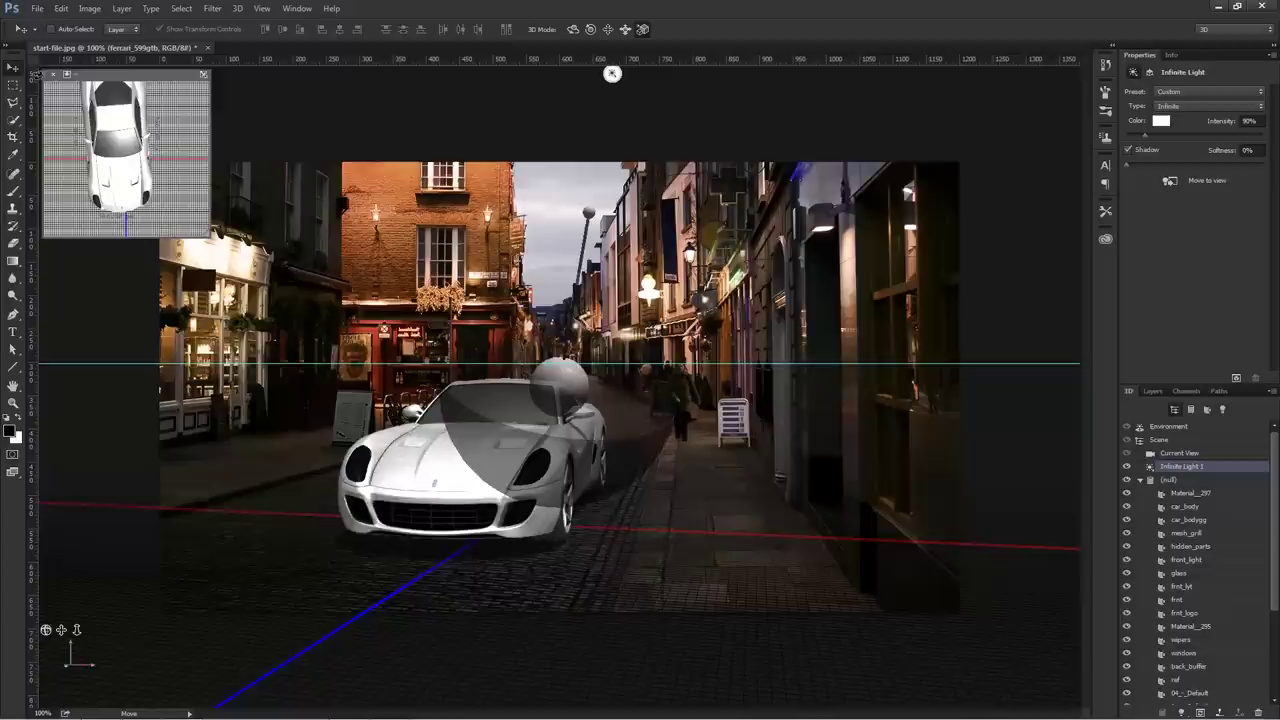
click(422, 455)
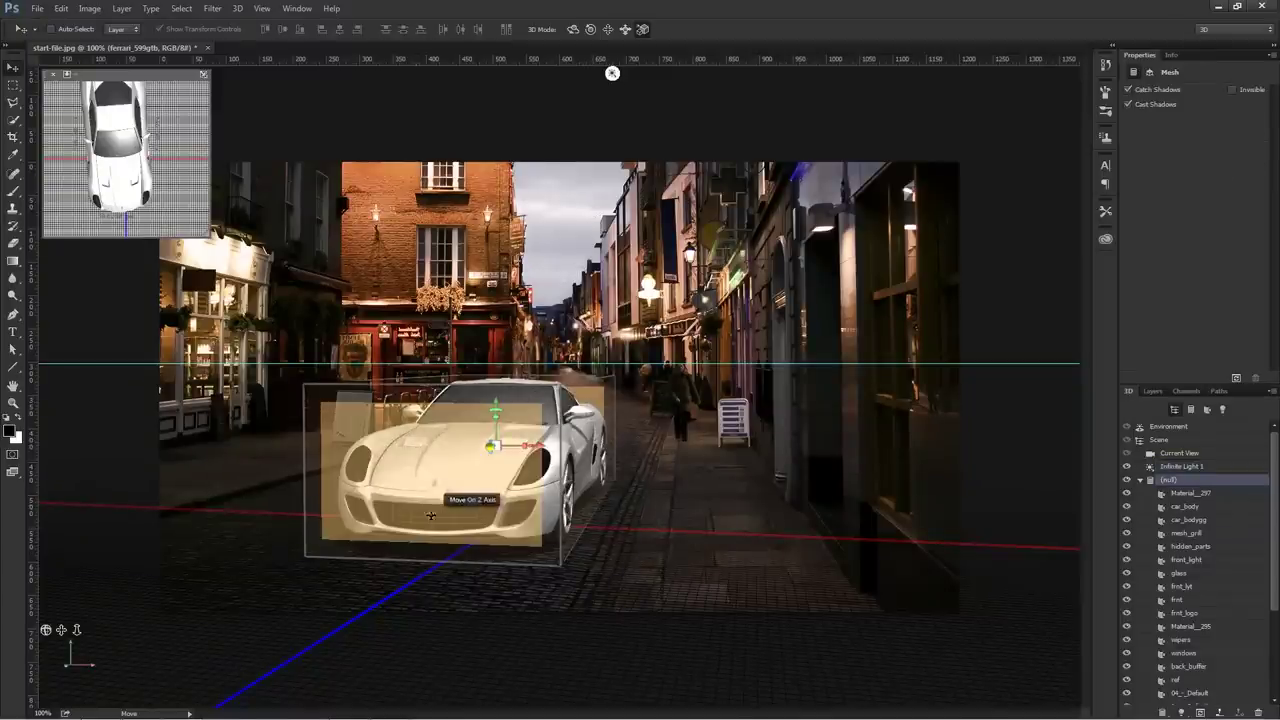
click(430, 458)
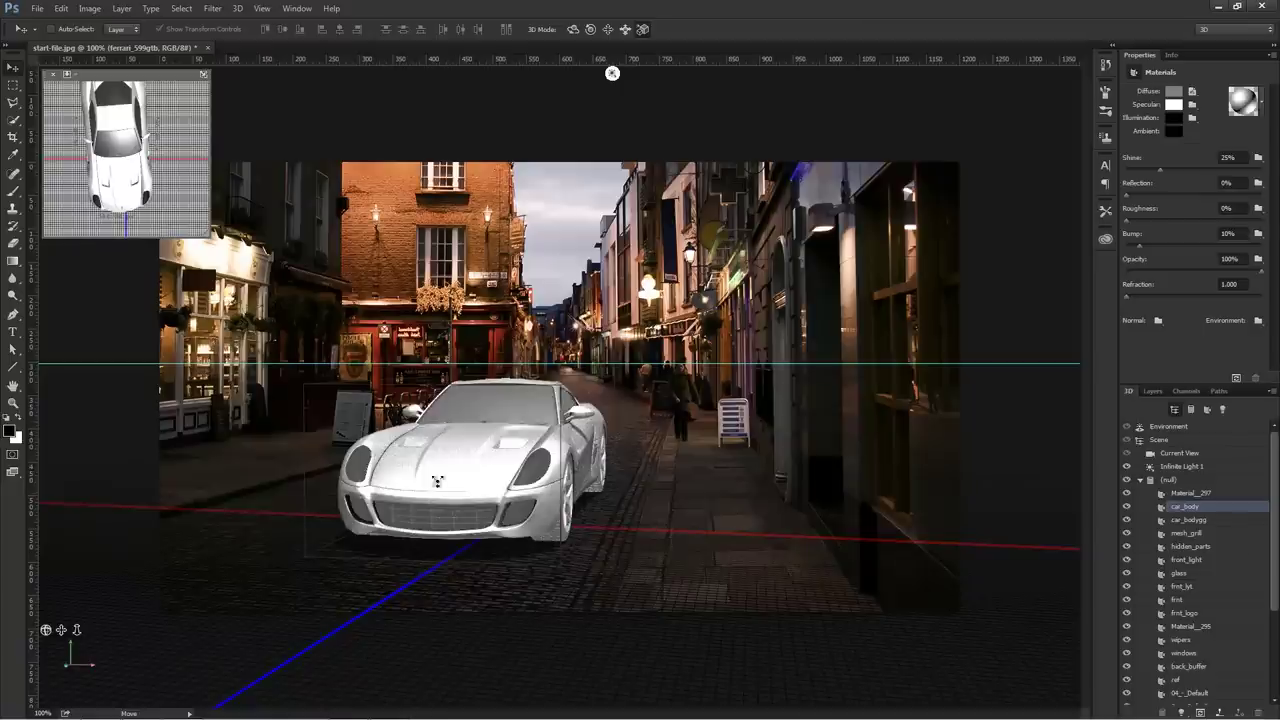
click(487, 402)
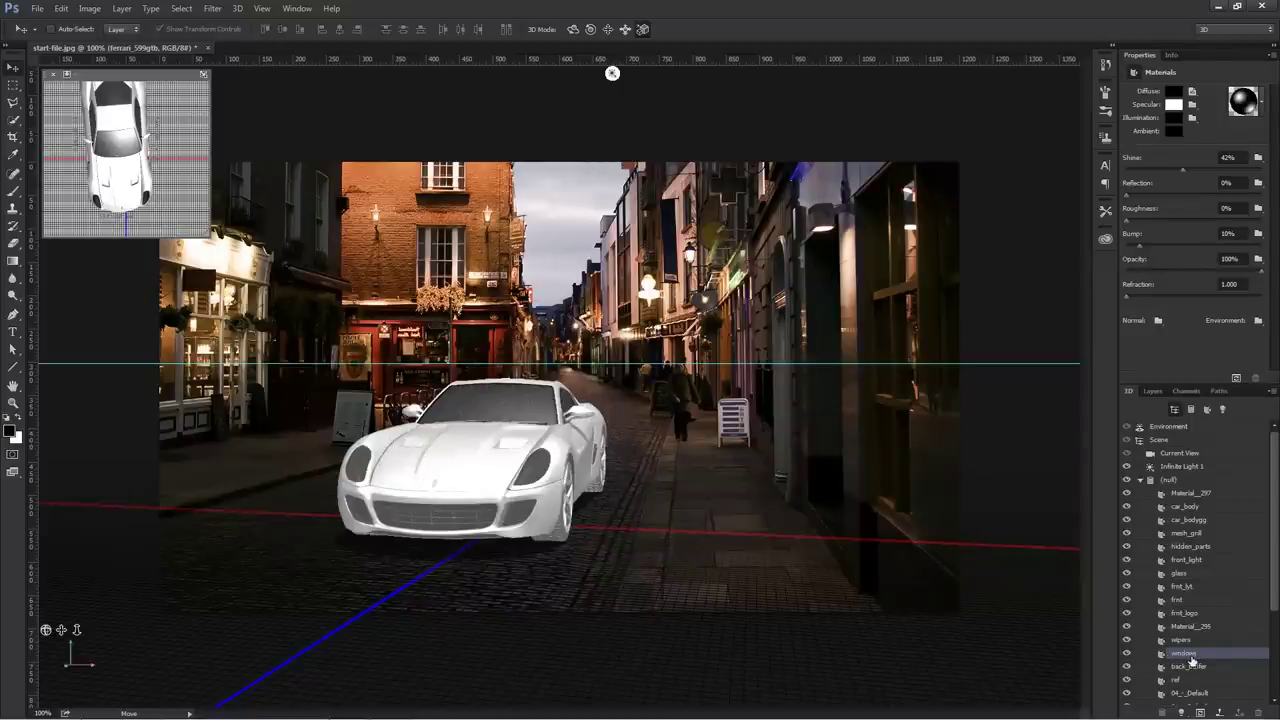
click(487, 467)
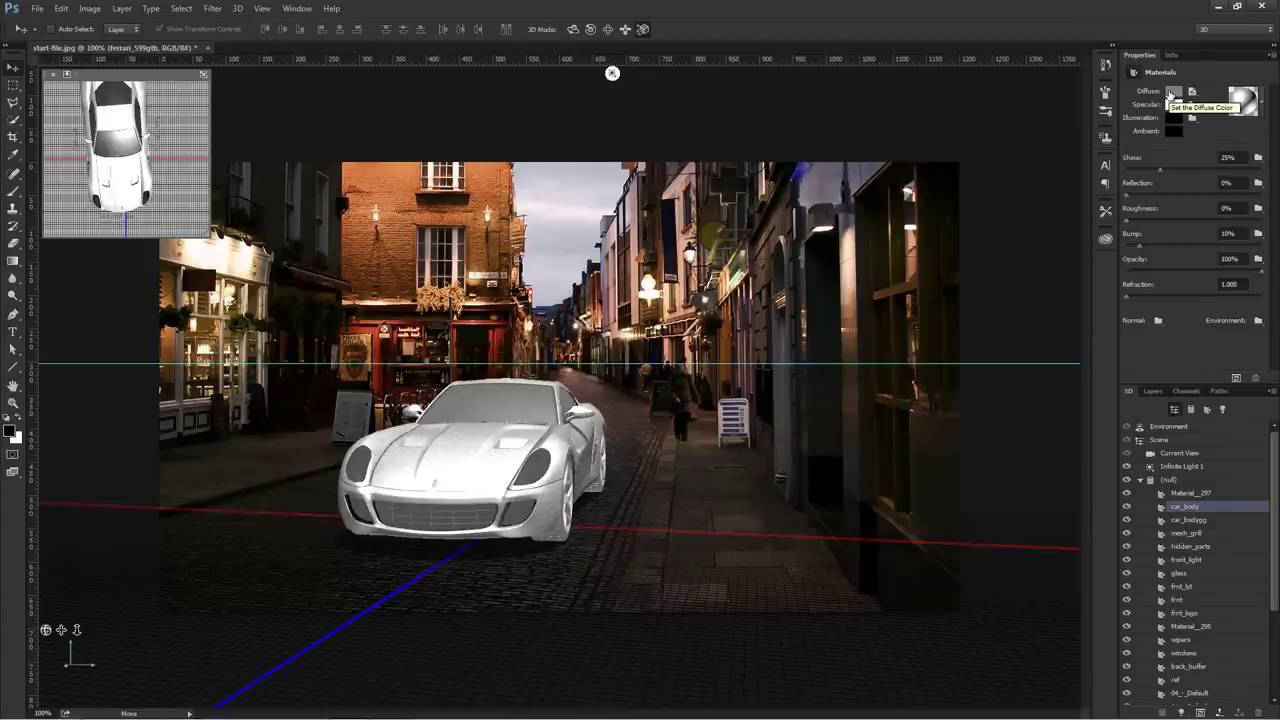
click(1171, 93)
drag(946, 571, 1023, 488)
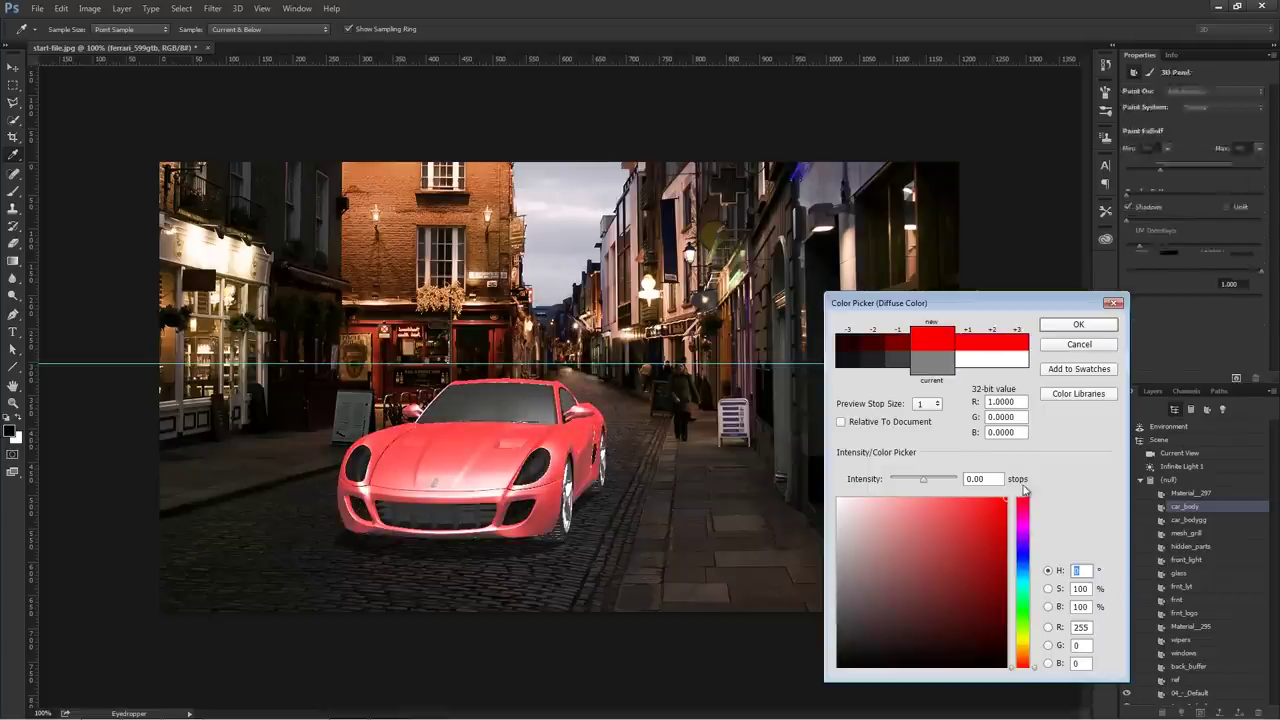
click(1066, 325)
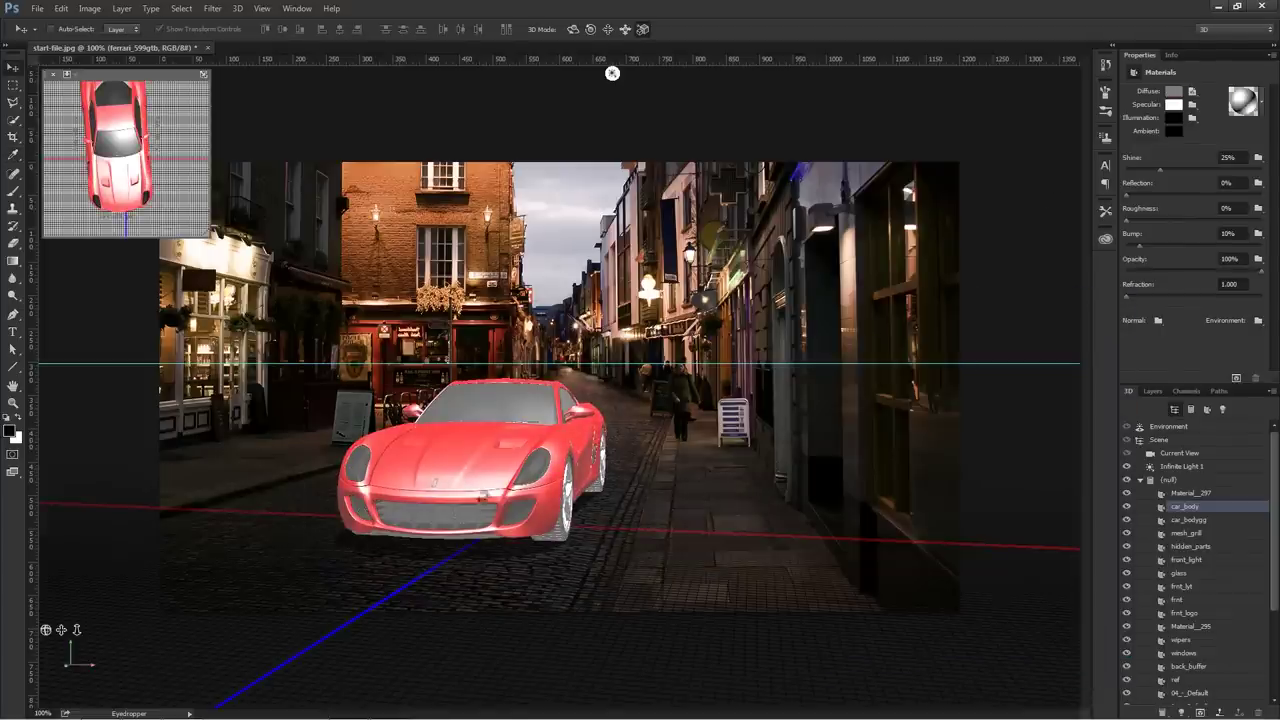
- Test-render a rectangular area over the headlight side of the red car's front, and clear the selection
key(m)
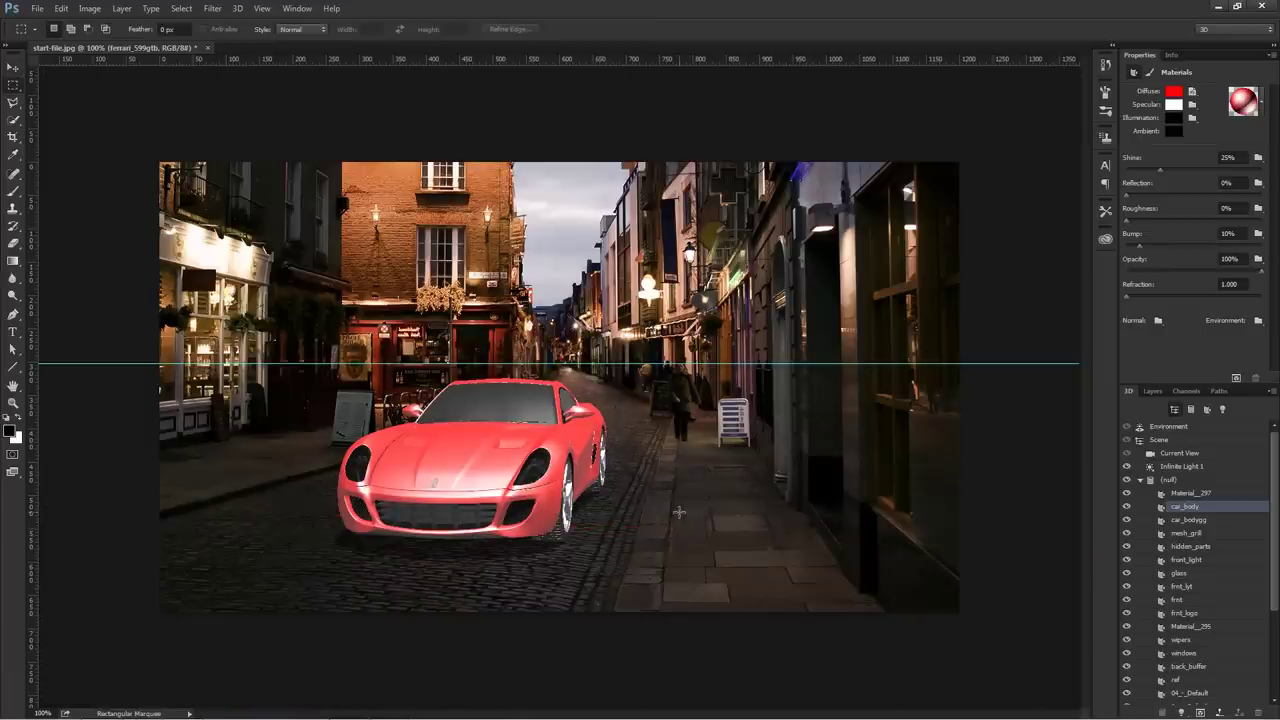
drag(307, 411, 421, 549)
click(1236, 377)
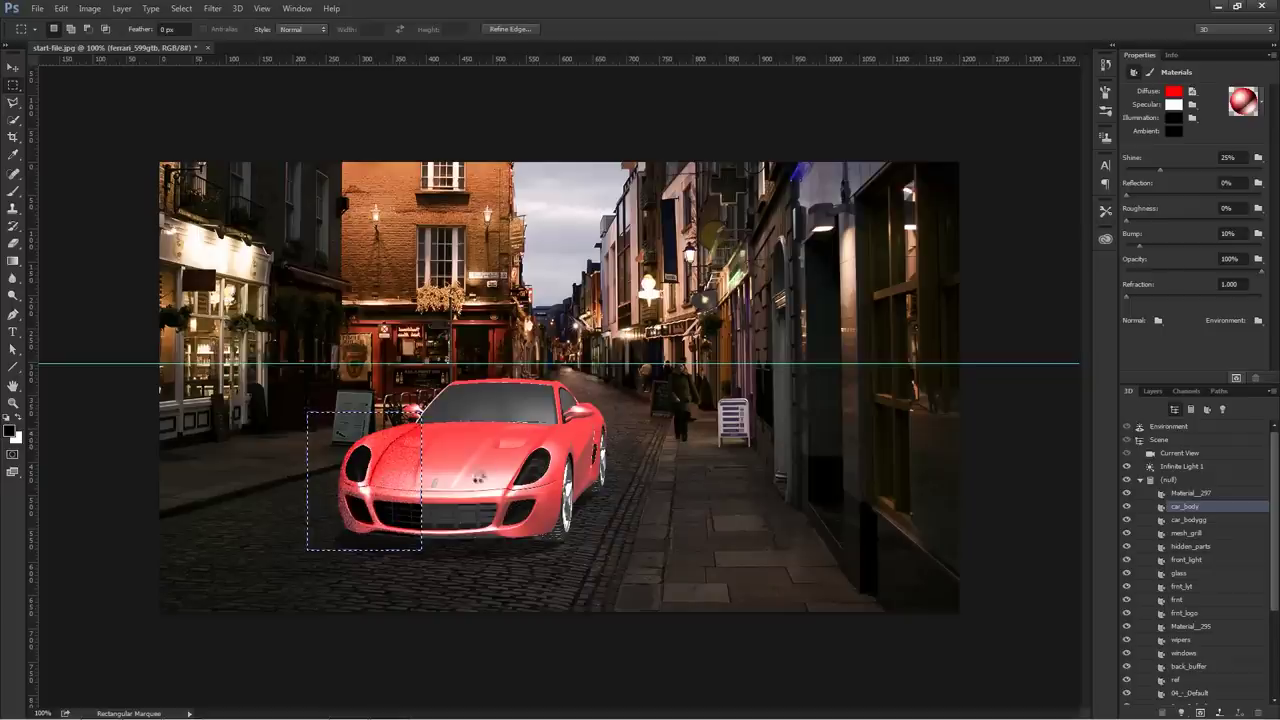
key(ctrl+d)
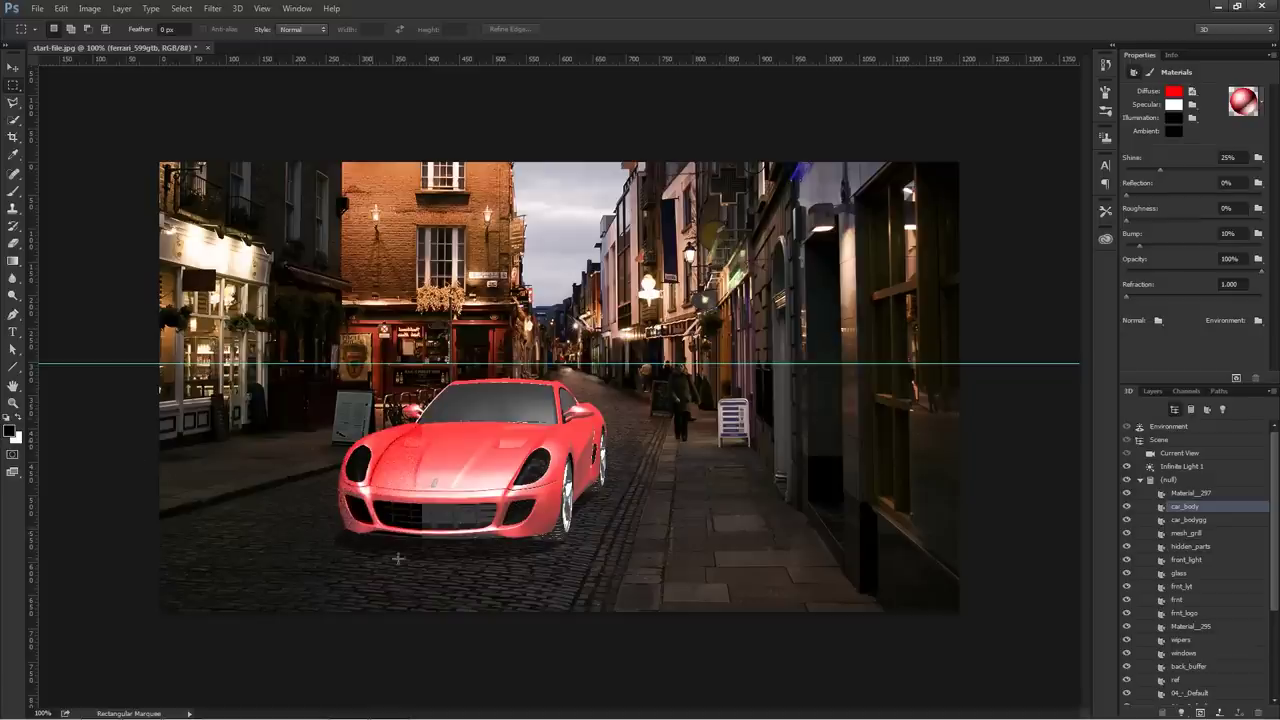
- Set Infinite Light 1's shadow softness to 90% and test-render the strip beneath the front bumper and the area around the whole car
click(1176, 468)
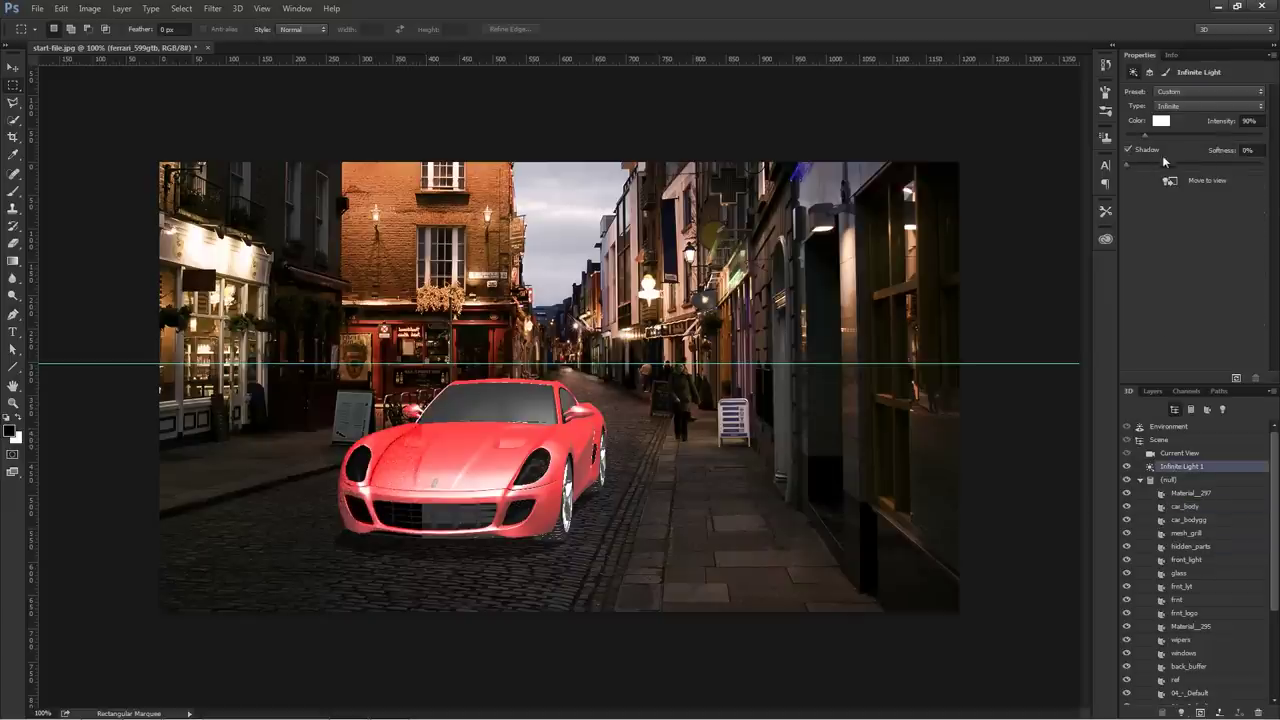
drag(1125, 165, 1248, 168)
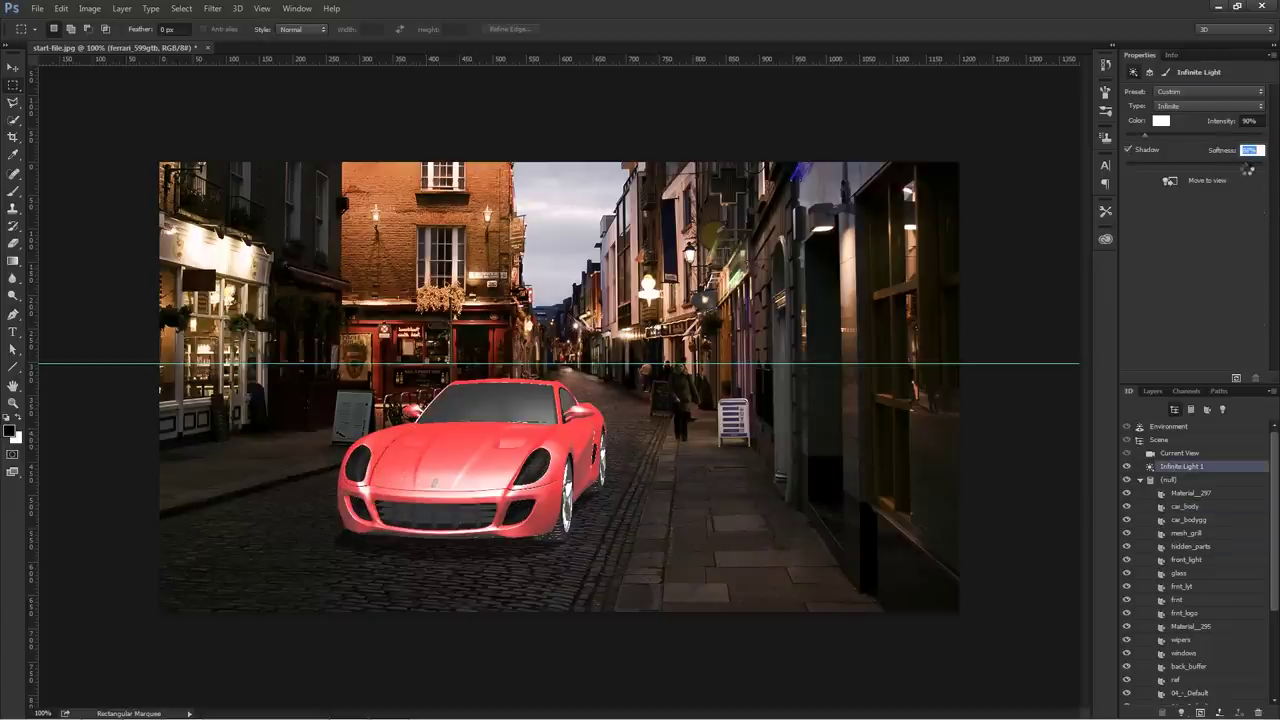
drag(556, 572, 297, 526)
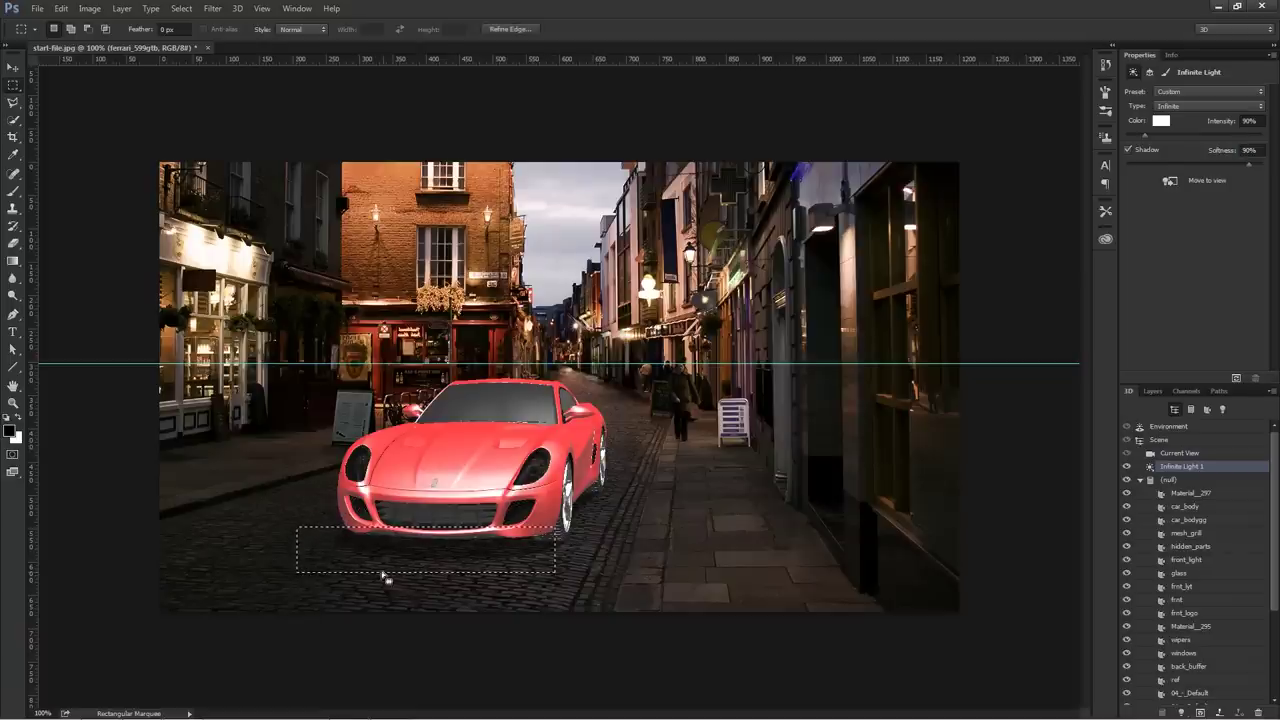
key(ctrl+alt+shift+r)
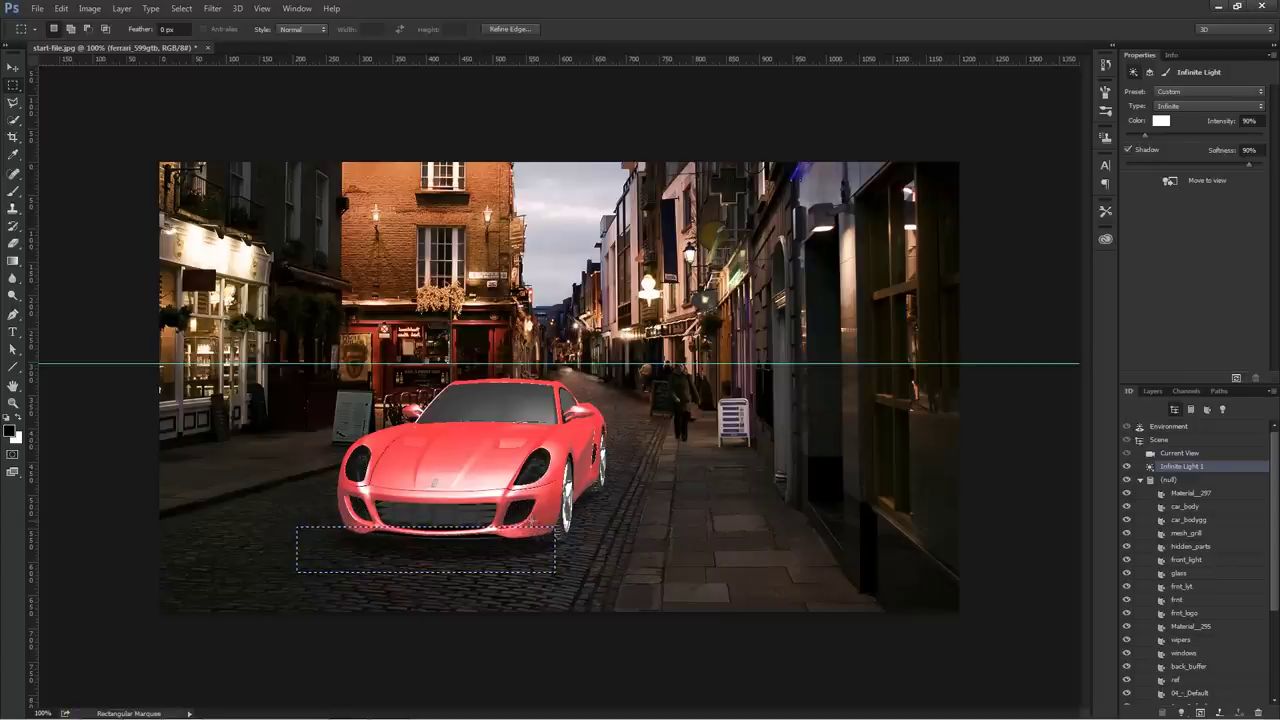
click(547, 563)
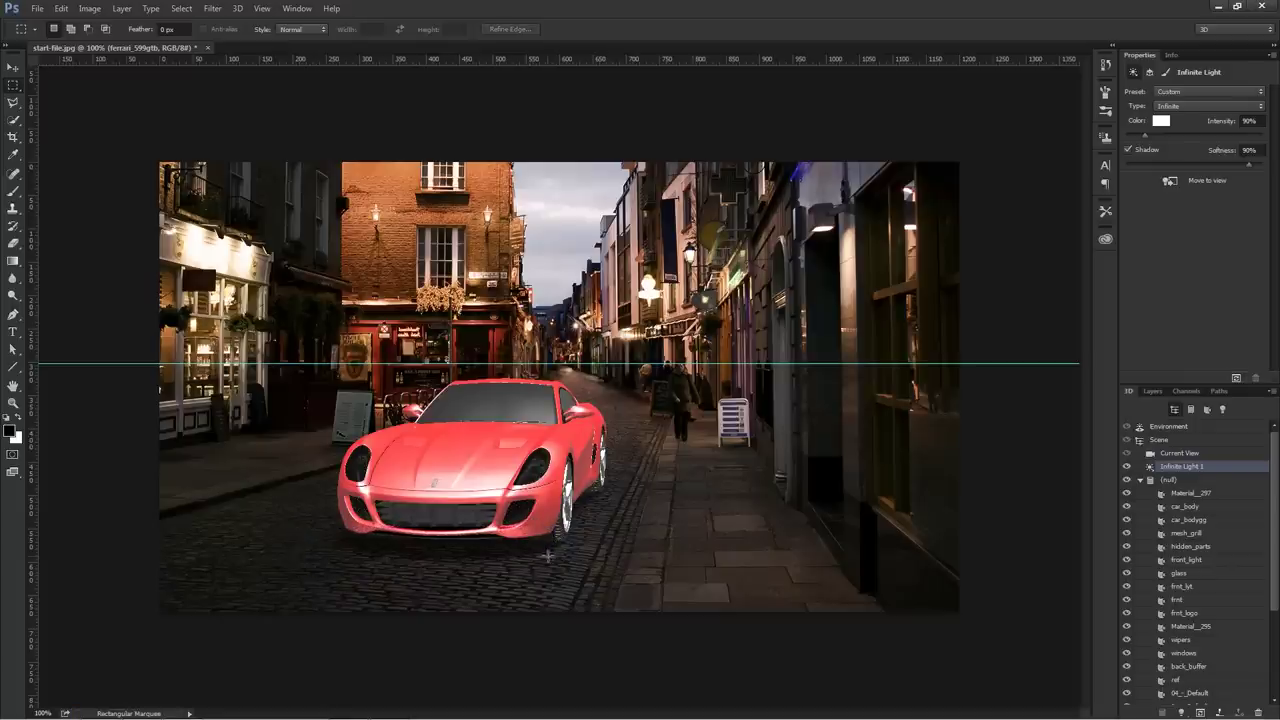
mouse_move(657, 567)
mouse_down()
mouse_move(500, 430)
mouse_move(309, 349)
mouse_up()
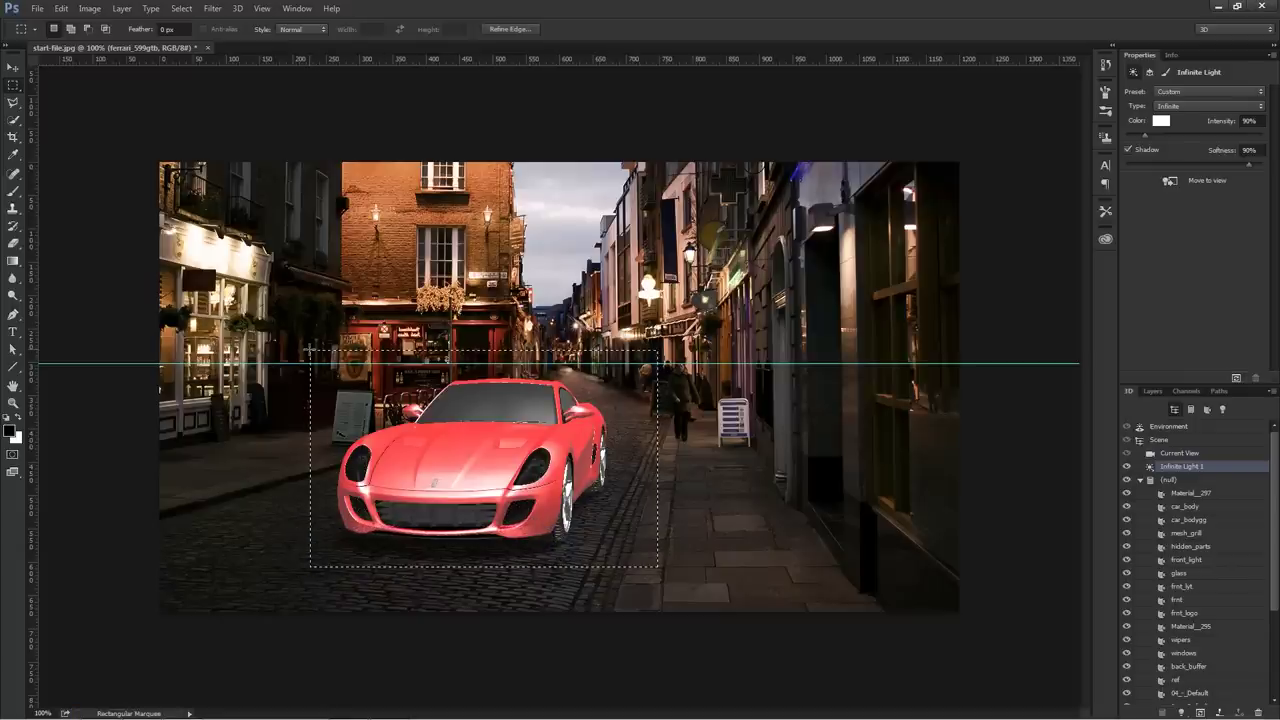
click(1236, 379)
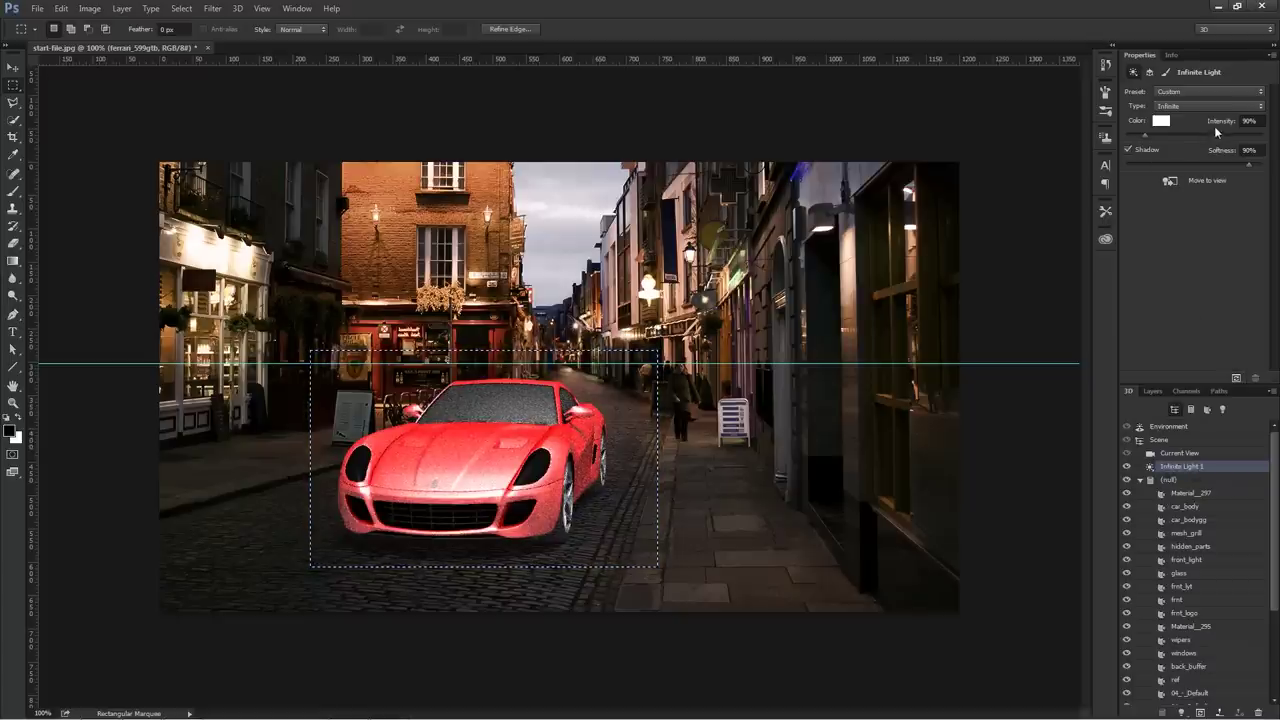
- Lower Infinite Light 1's intensity to 13%, render the selected car area again and clear the selection
click(1160, 137)
drag(1144, 138, 1129, 137)
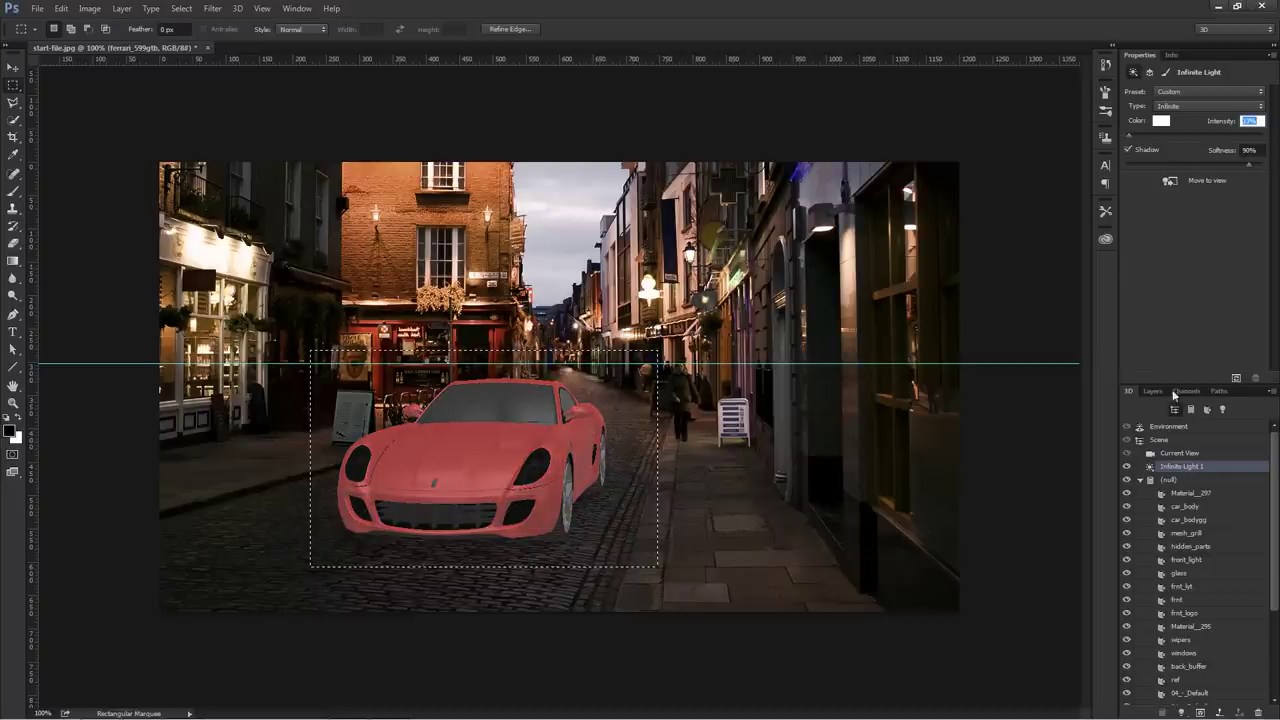
click(1237, 378)
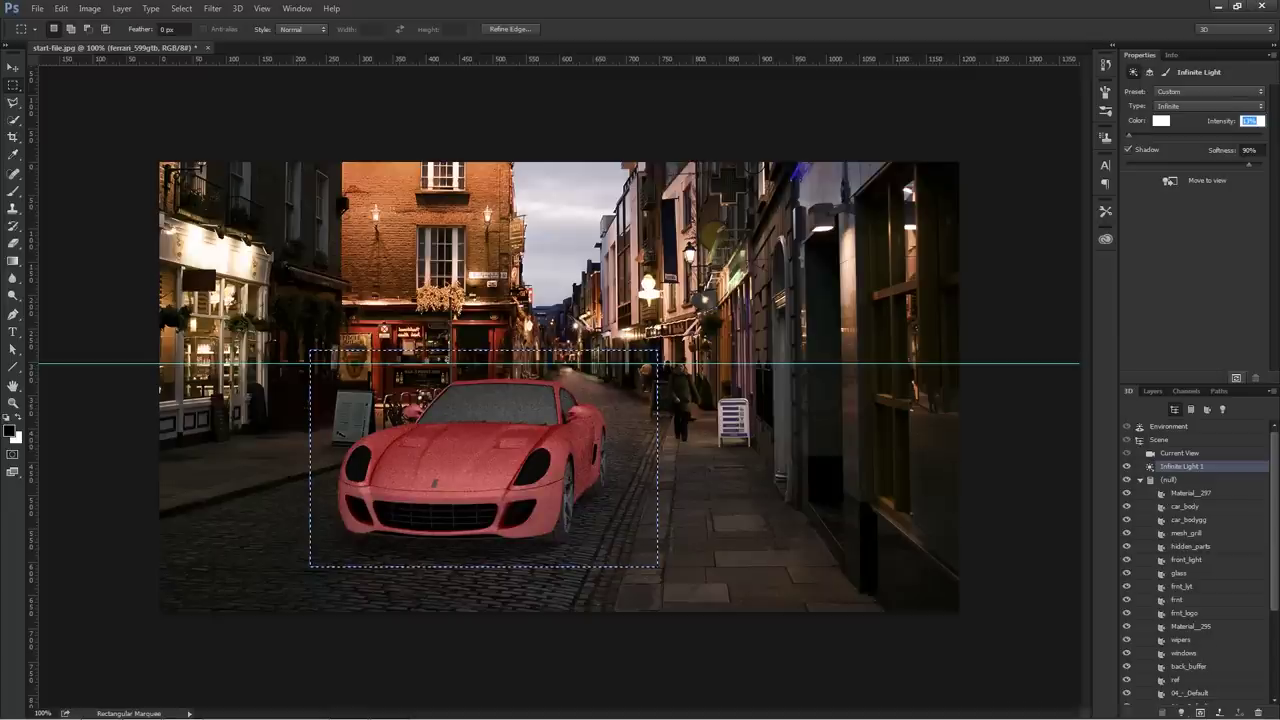
click(556, 468)
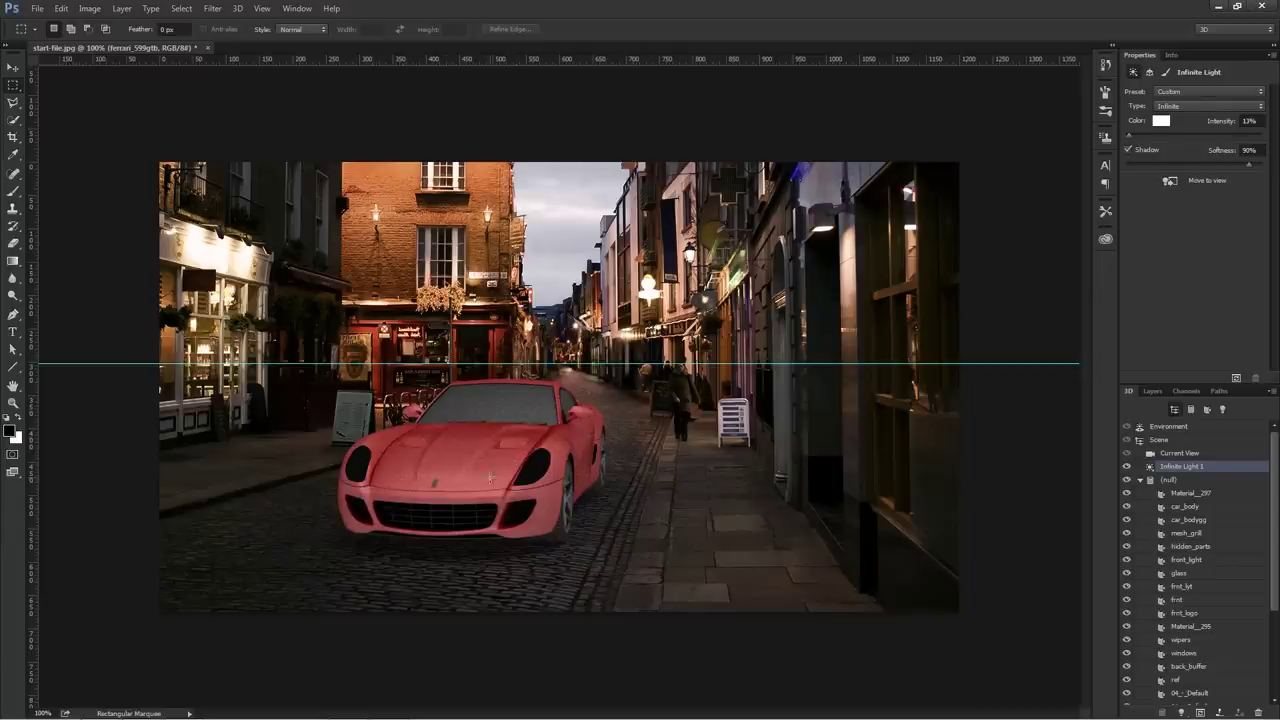
- Open the IBL texture of the 3D scene's Environment for editing
click(1183, 428)
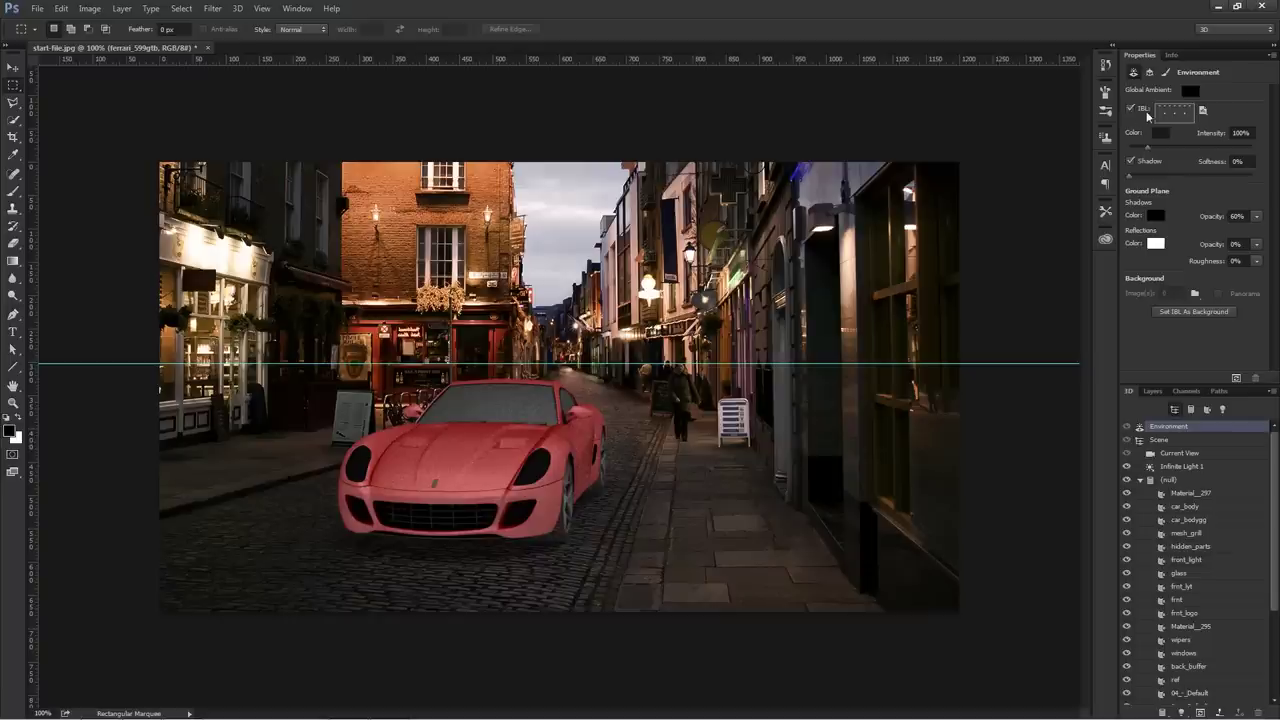
click(1204, 113)
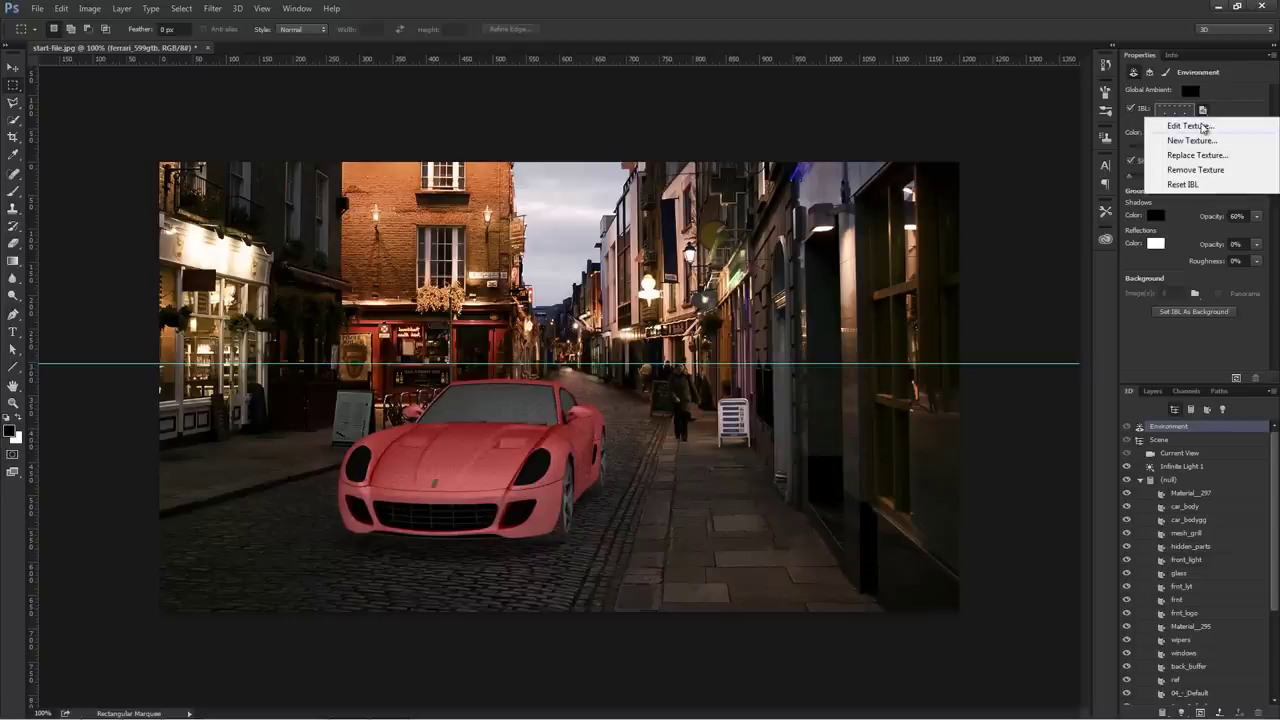
click(1202, 130)
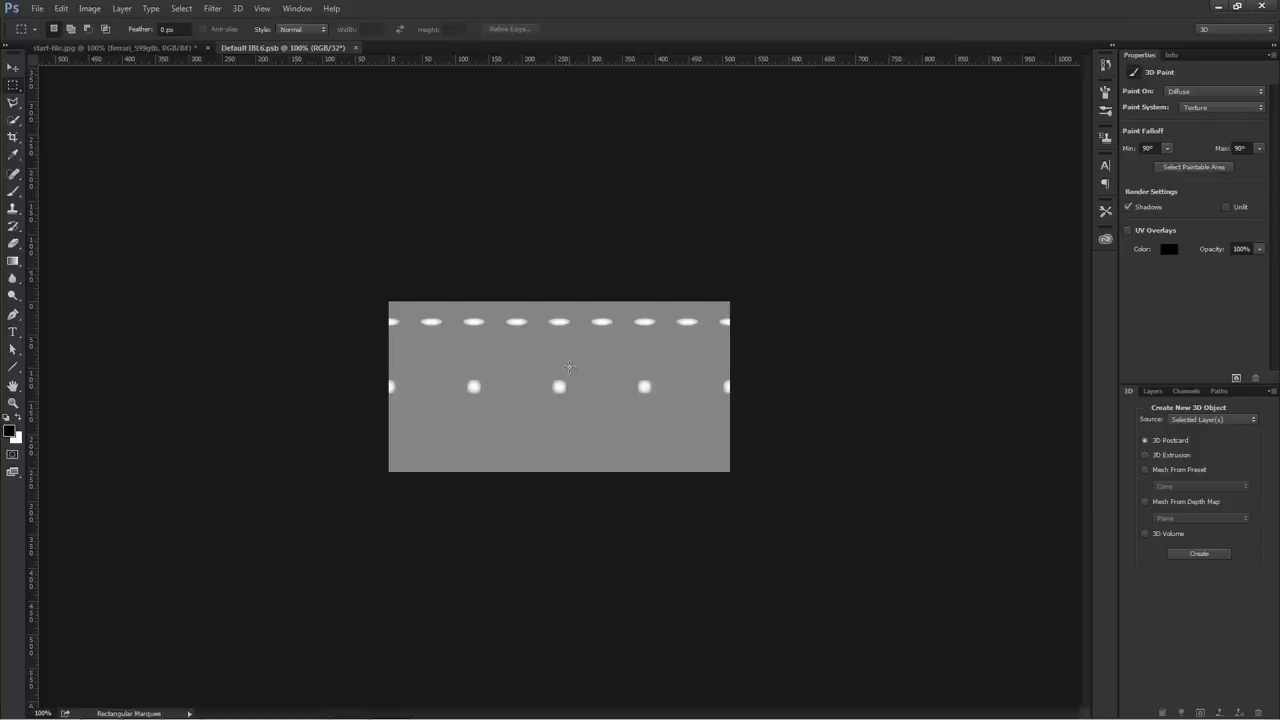
- Duplicate the street photo's Background layer from start-file.jpg into the Default IBL6.psb document
click(160, 48)
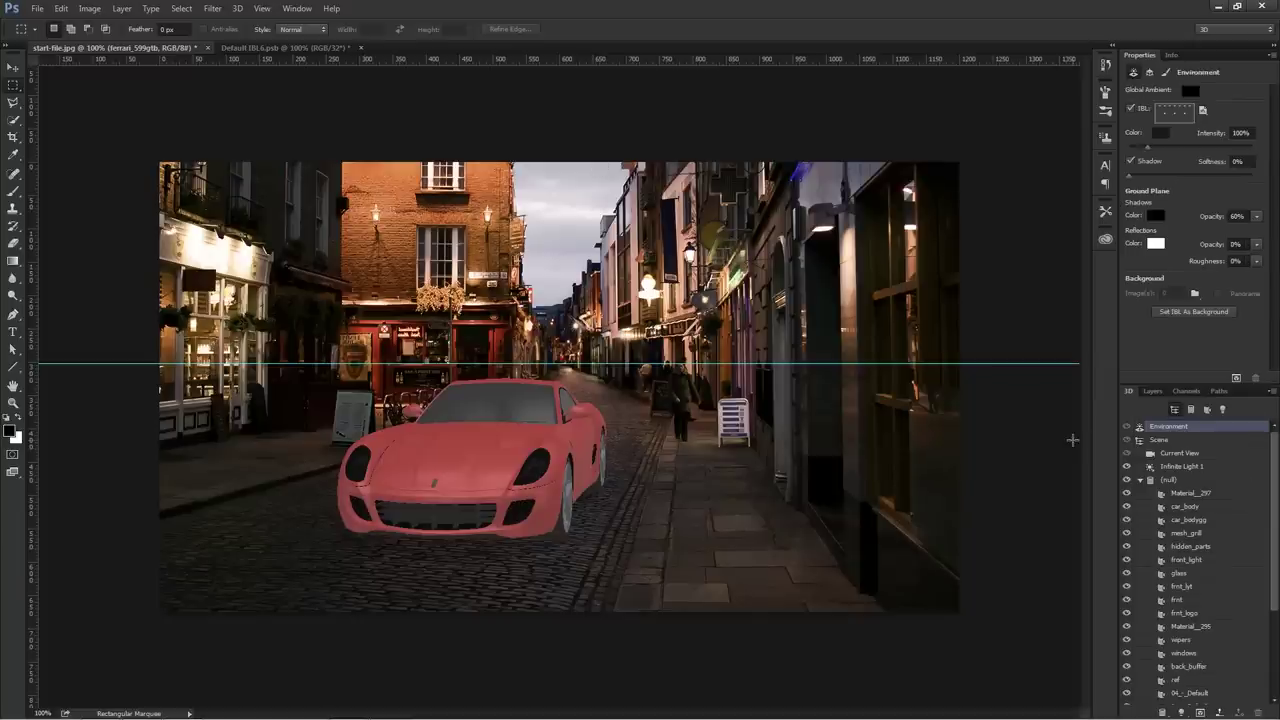
click(1150, 394)
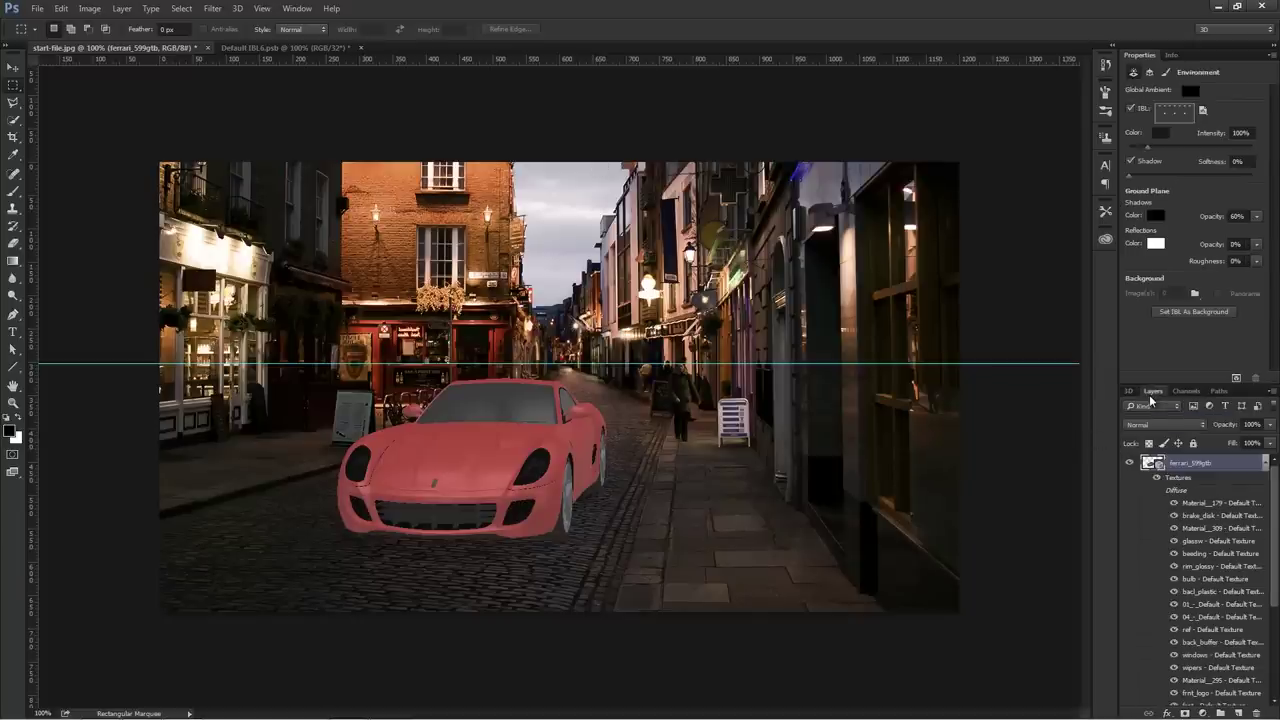
click(1266, 464)
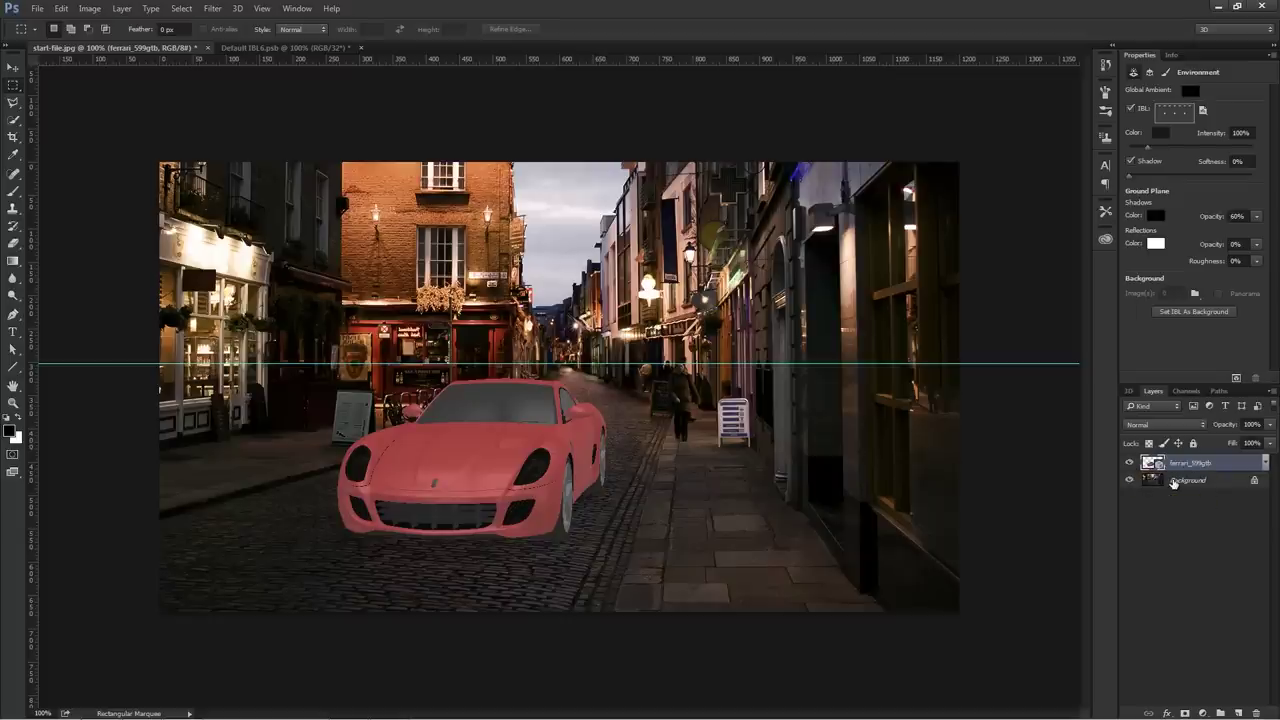
click(1174, 481)
right_click(1217, 482)
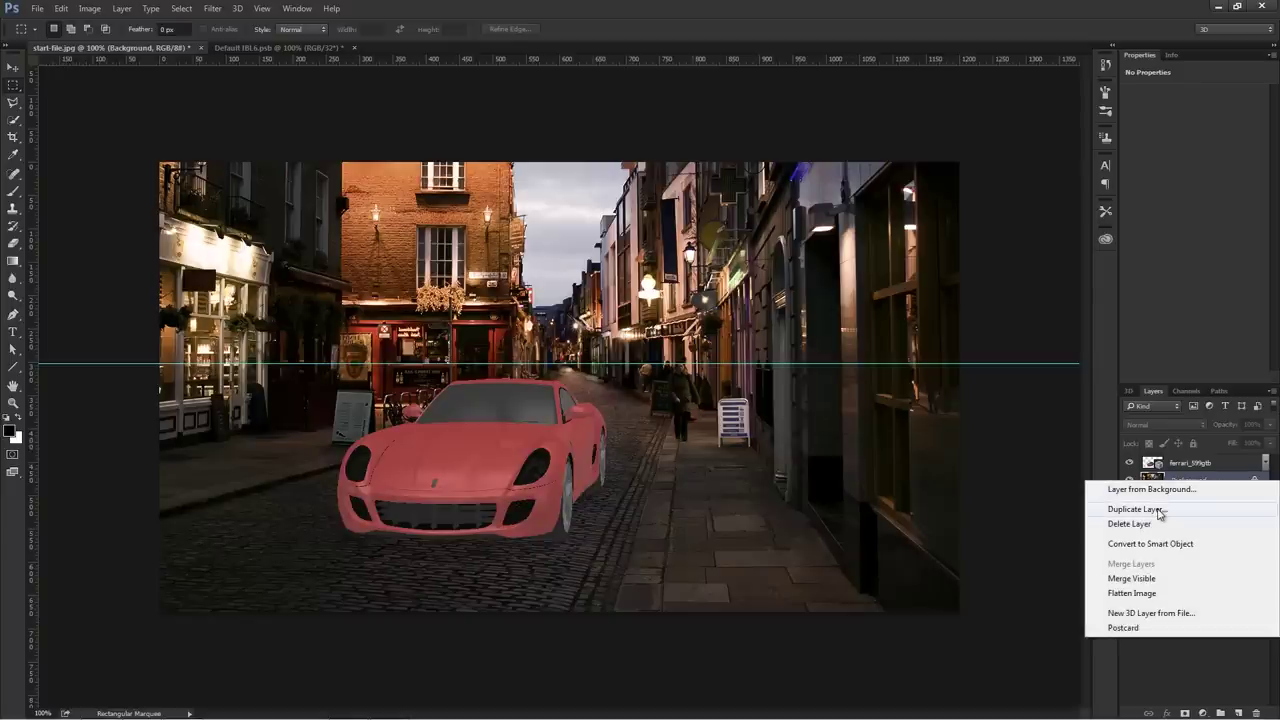
click(1150, 509)
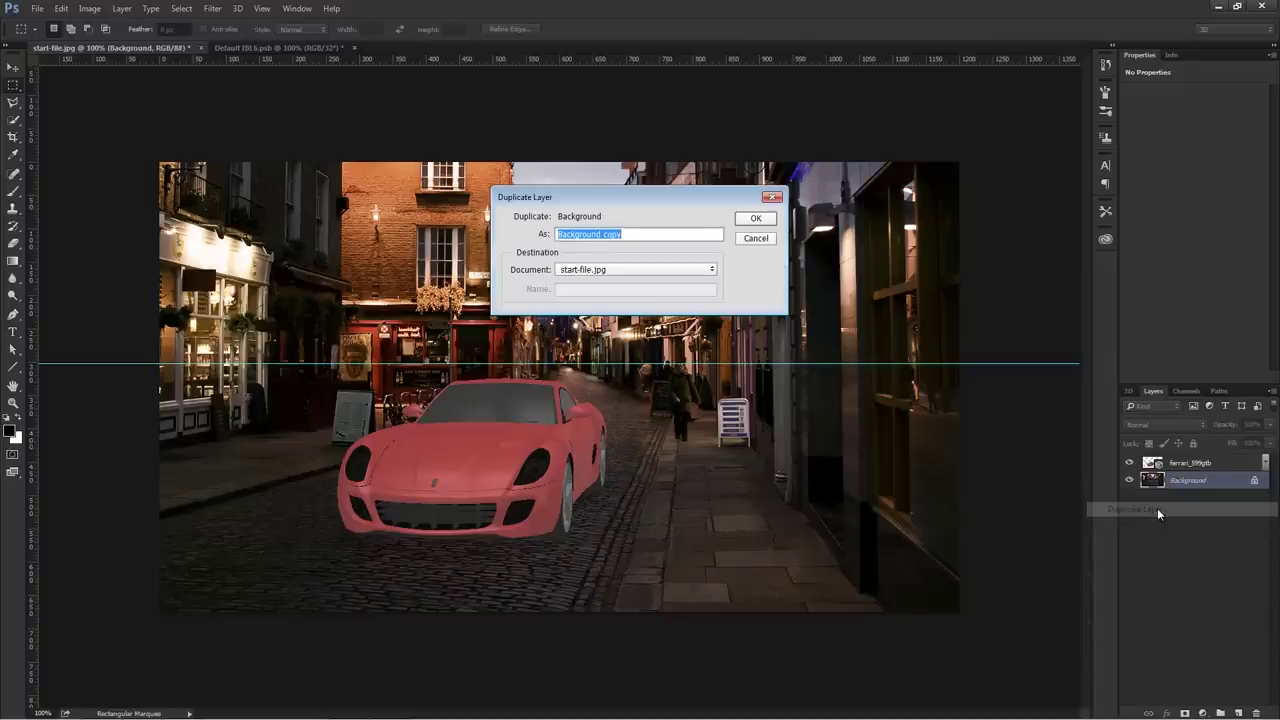
click(578, 277)
click(592, 290)
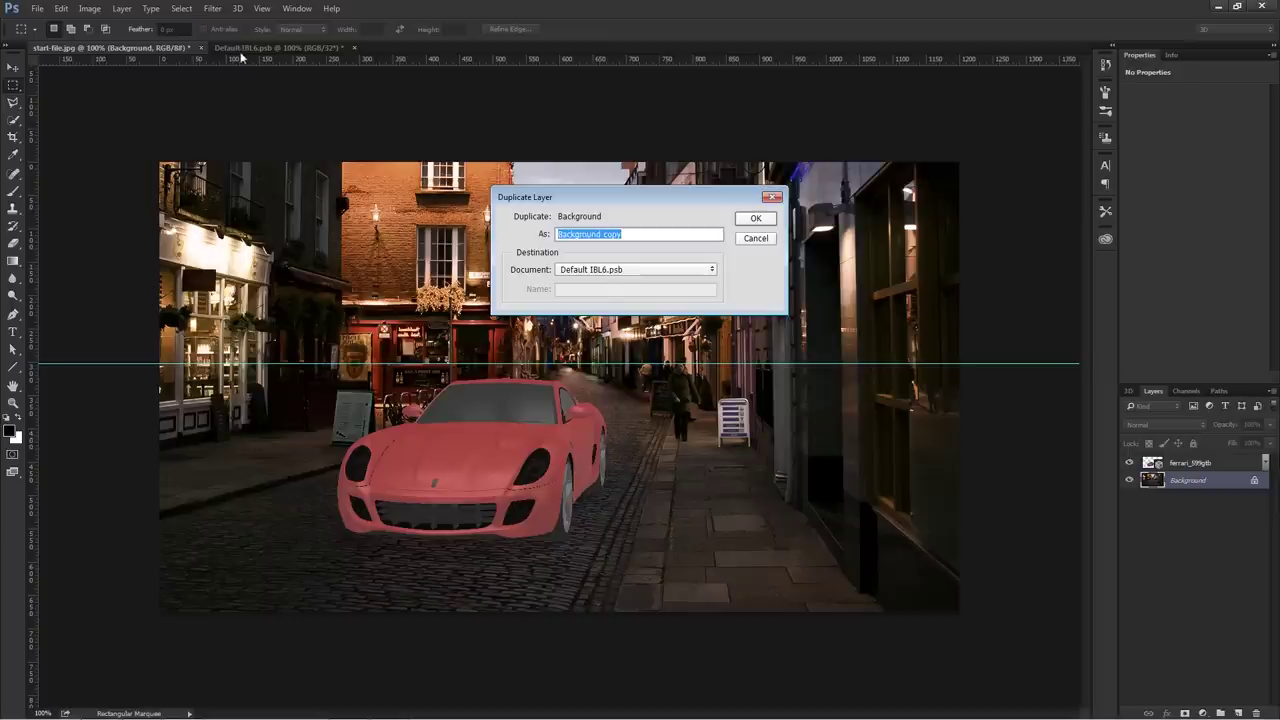
click(749, 221)
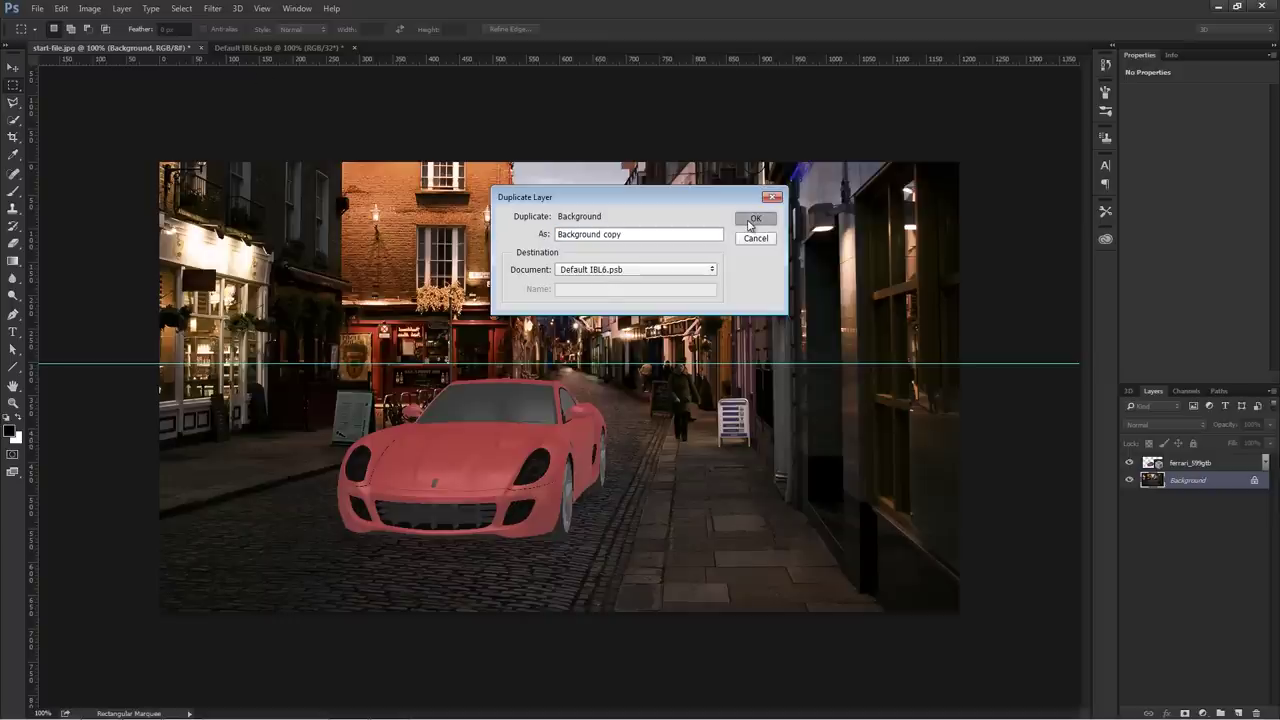
- Enlarge the Default IBL6.psb canvas with the Crop tool to fit the whole street photo, and merge the two layers
click(304, 48)
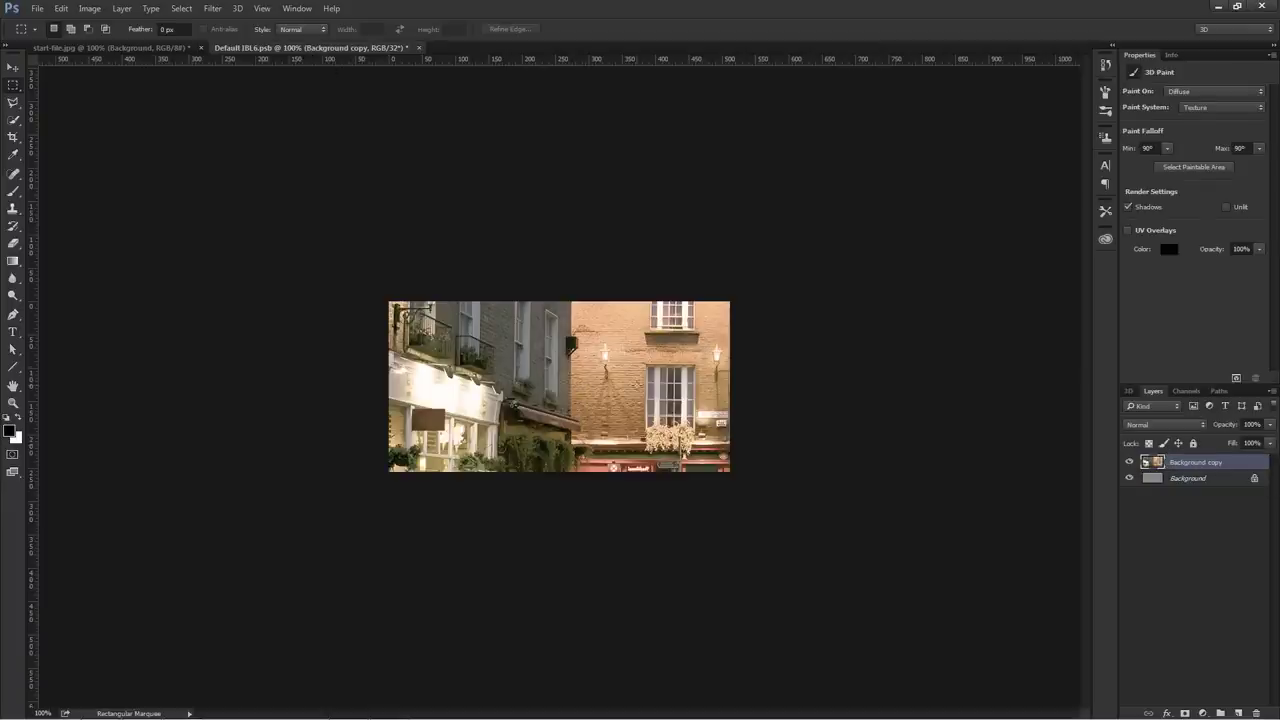
click(13, 137)
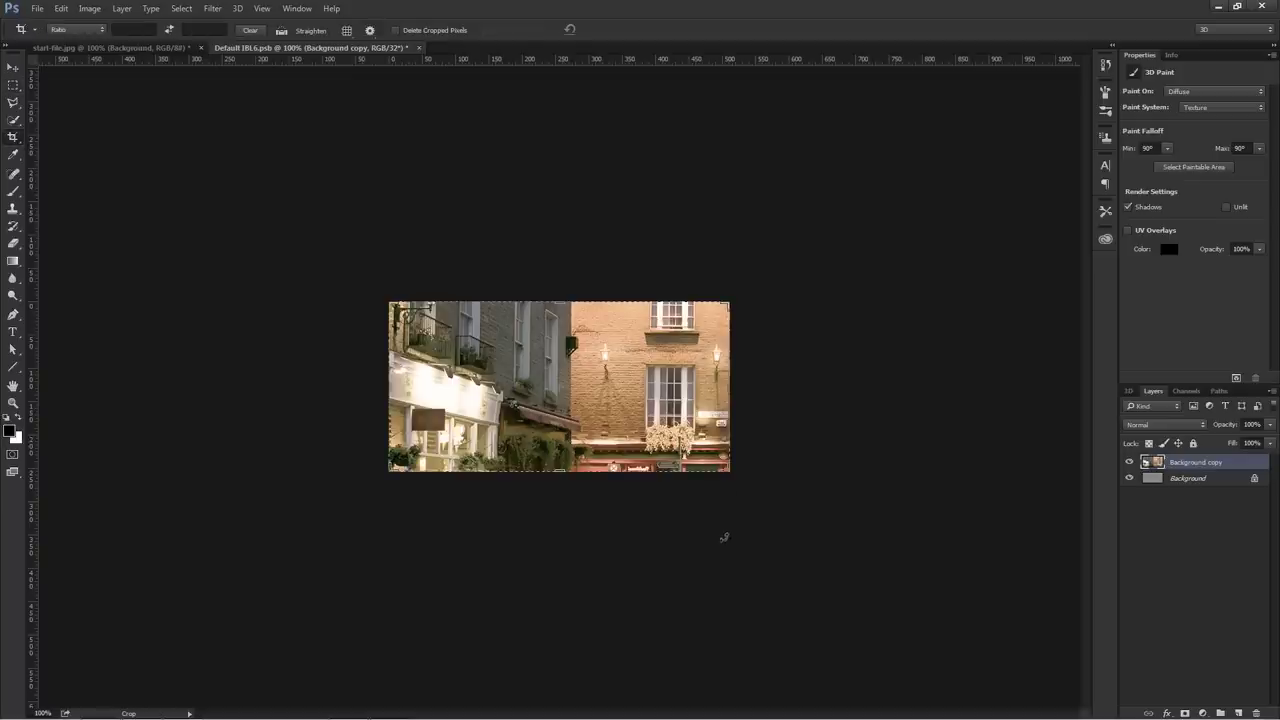
drag(731, 475, 958, 614)
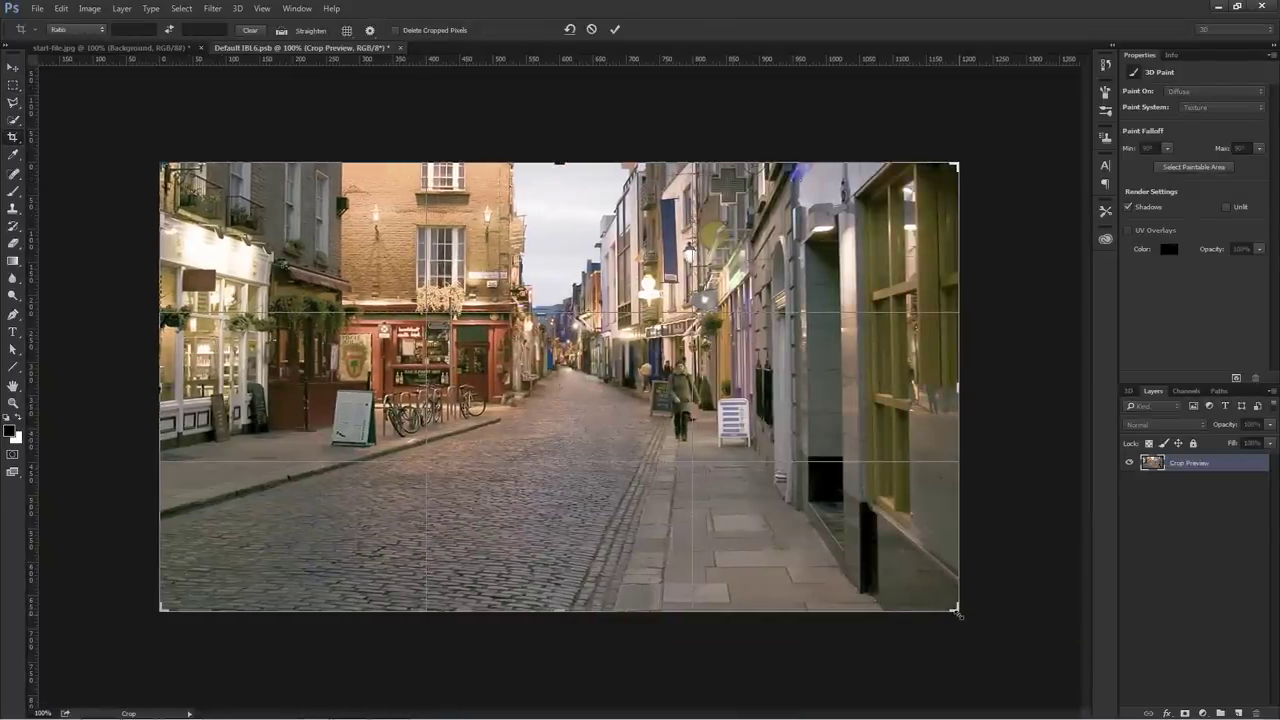
key(Return)
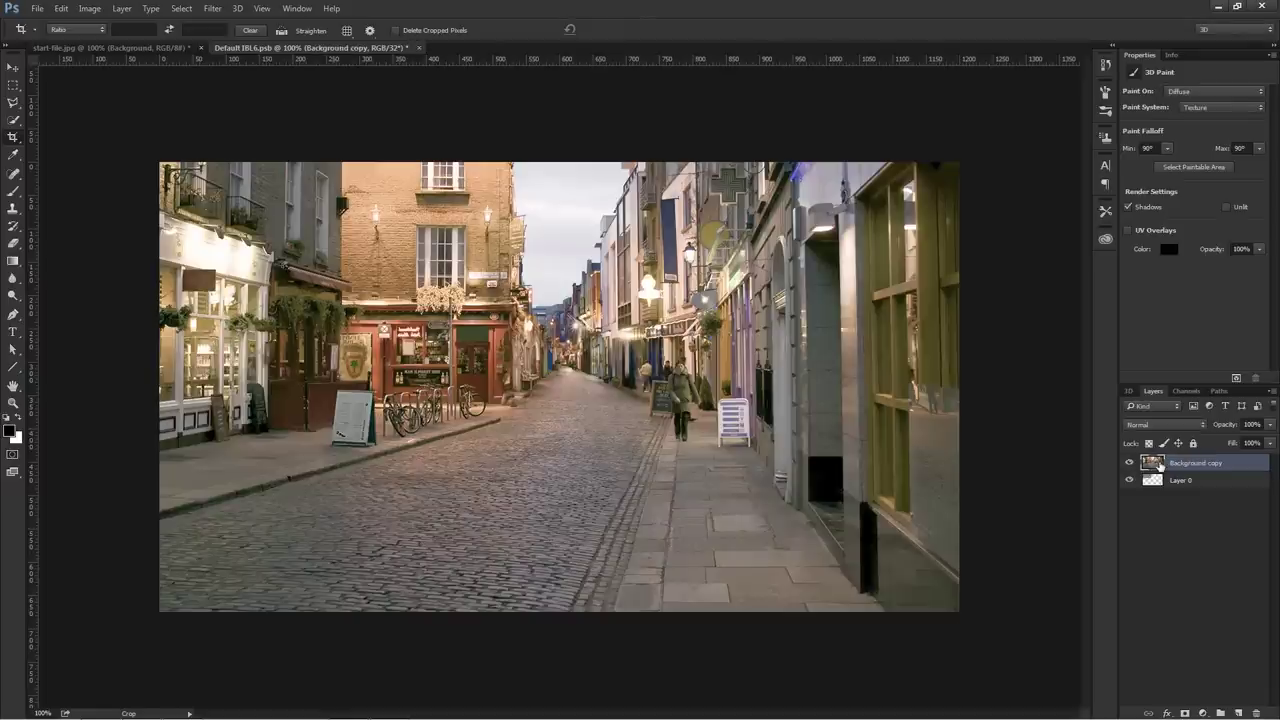
key(ctrl+e)
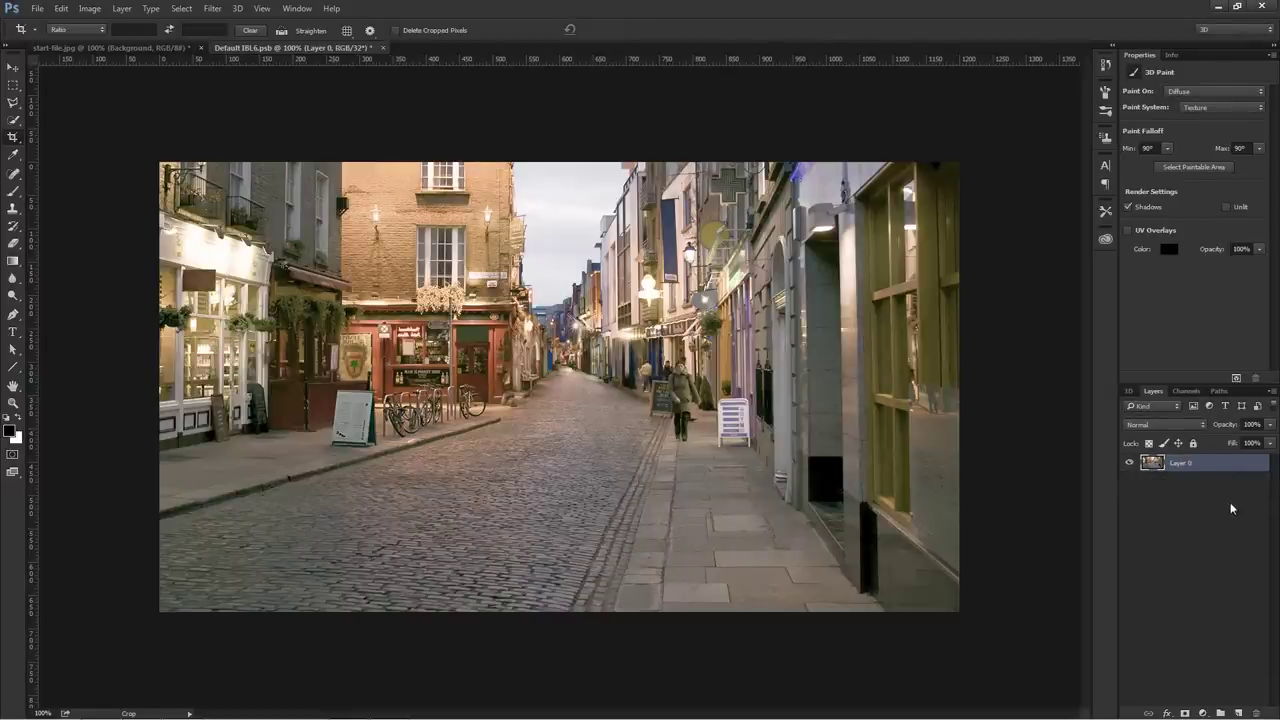
- Close the Default IBL6.psb texture document and save its changes
click(385, 48)
click(587, 278)
click(815, 219)
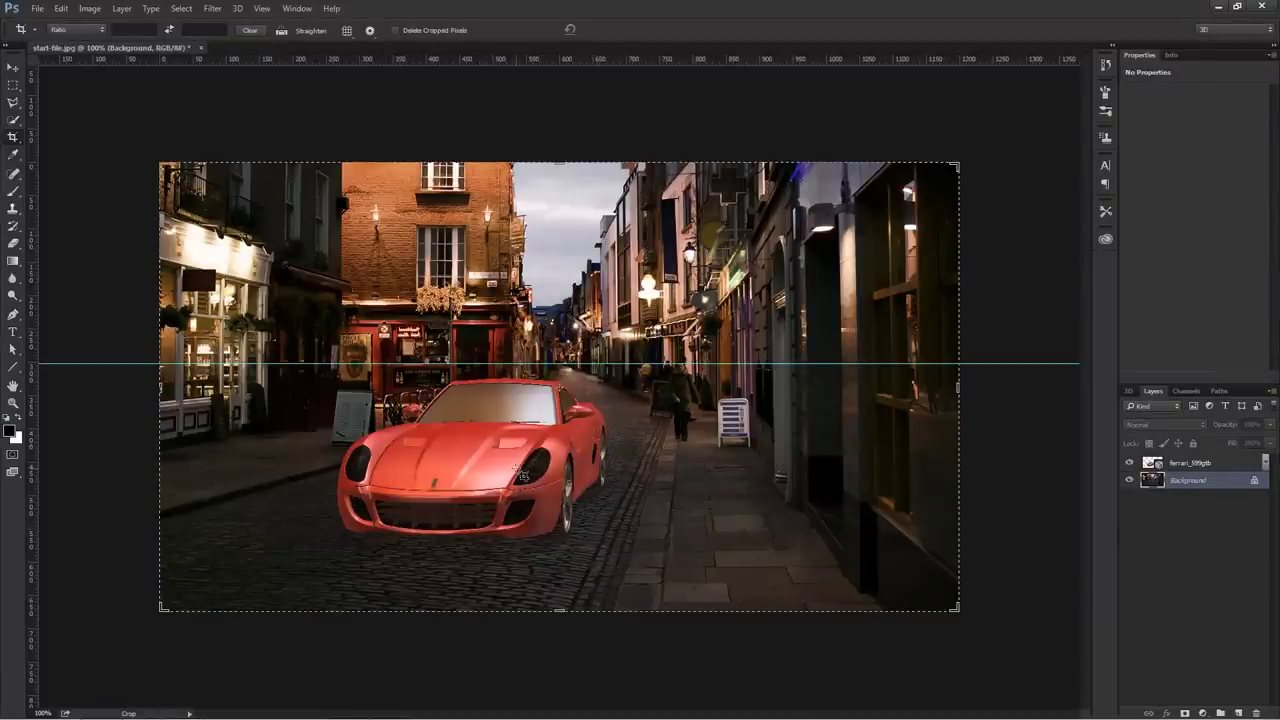
- Select the car_body material of the ferrari_599gtb layer and raise its reflection to roughly a third of the range
key(v)
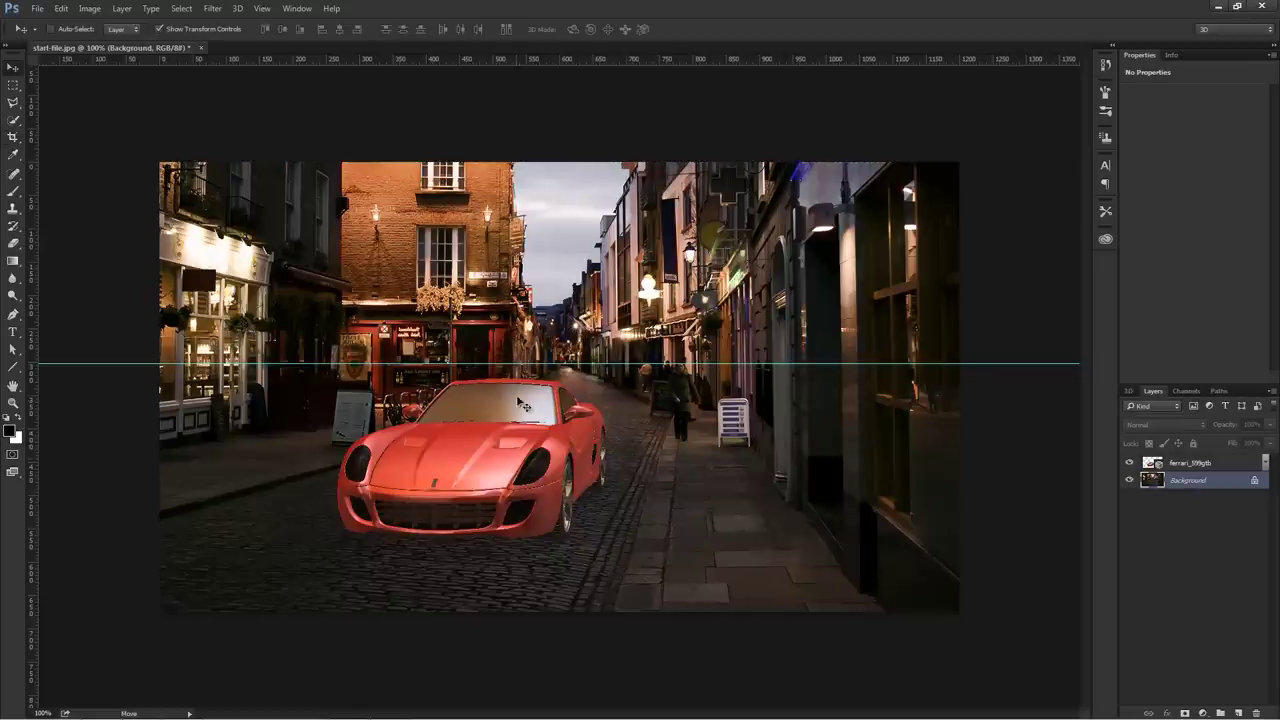
click(1172, 466)
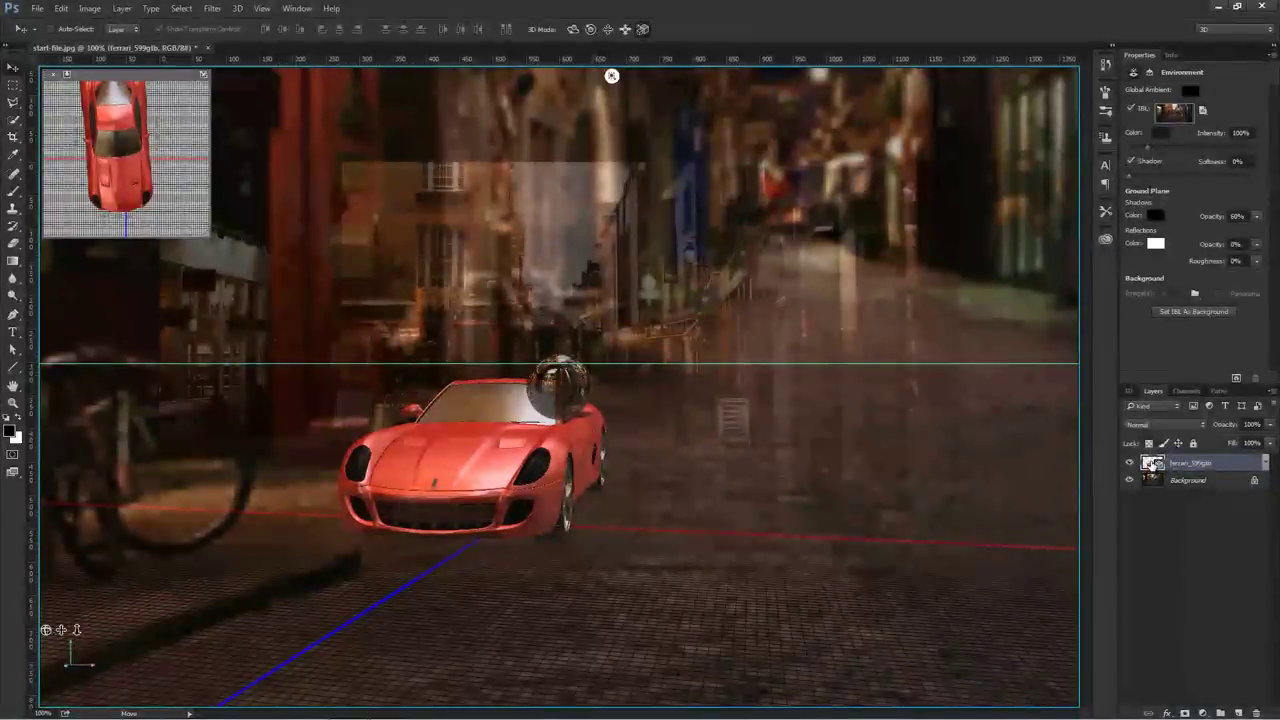
double_click(1152, 464)
click(1191, 506)
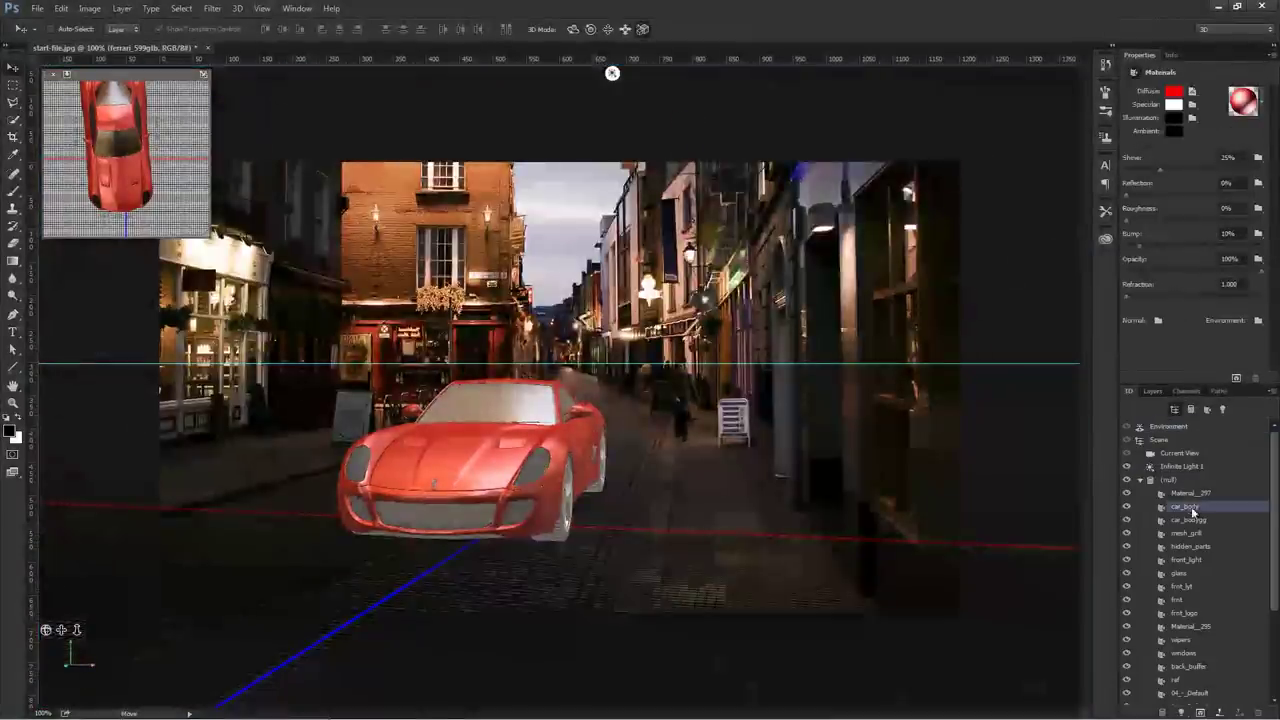
click(1163, 191)
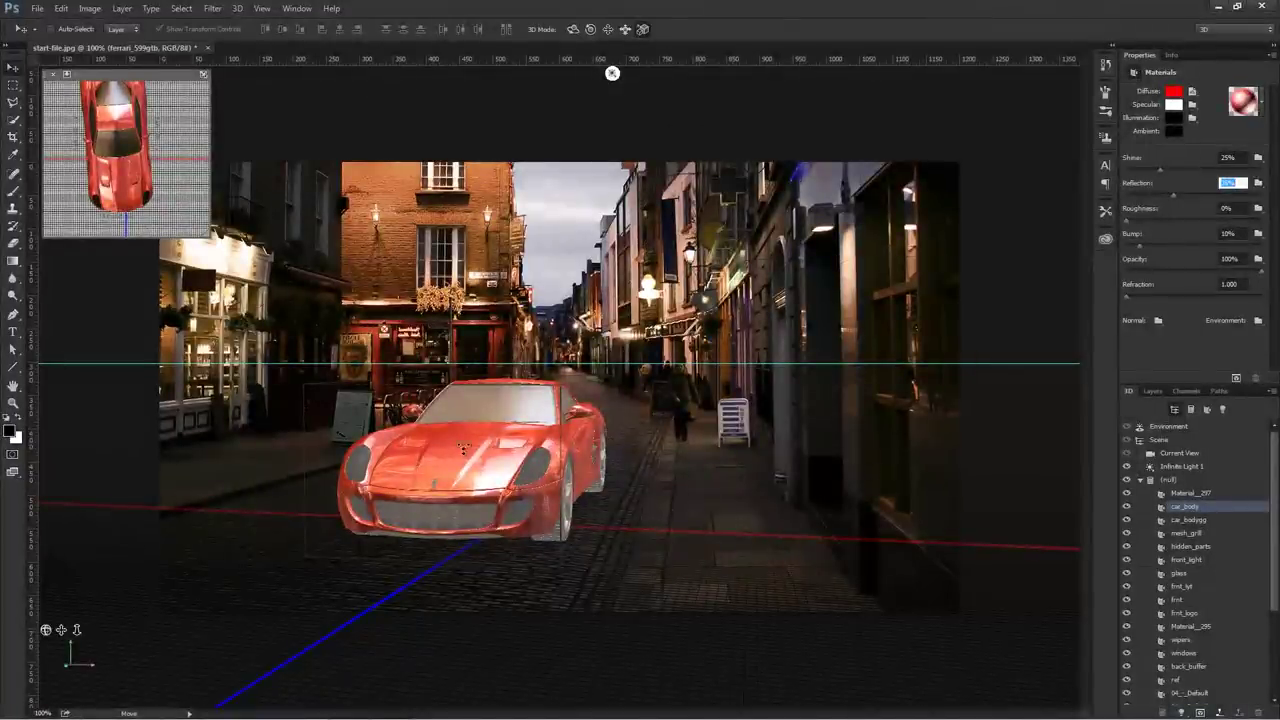
- Set the windows material's reflection to 90%, test-render a rectangular area around the car and clear the selection
click(513, 401)
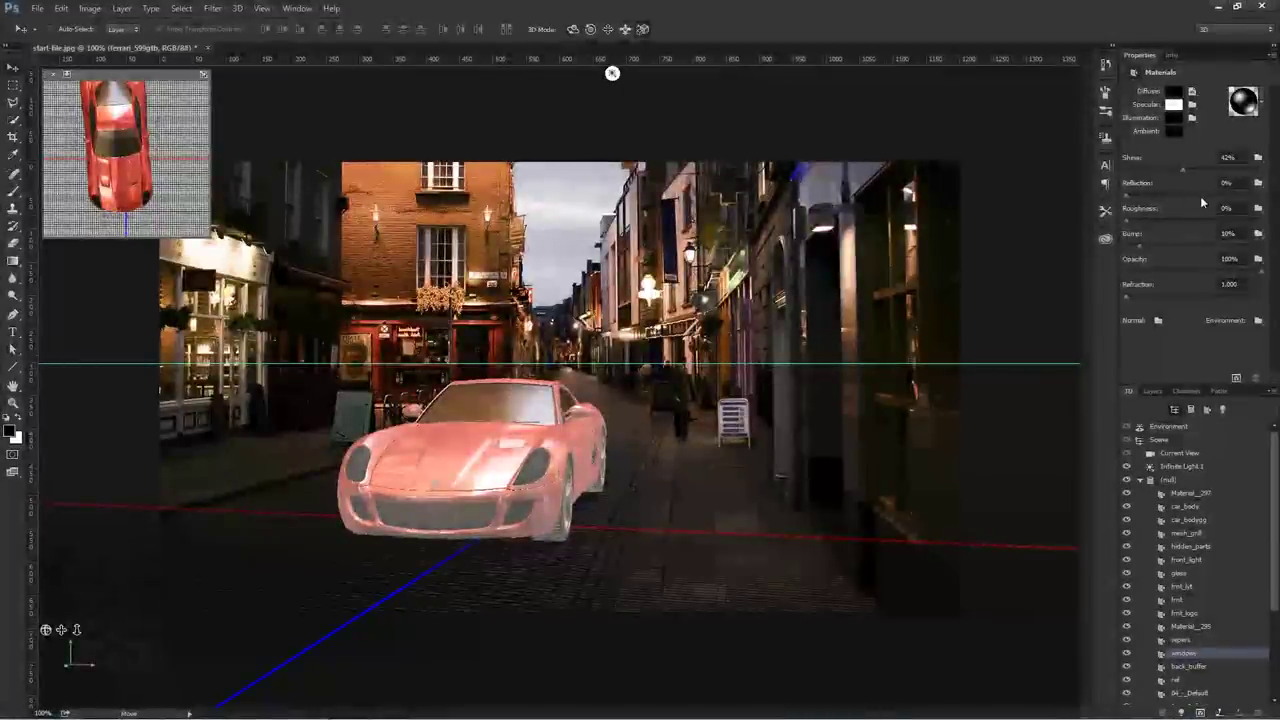
click(1240, 188)
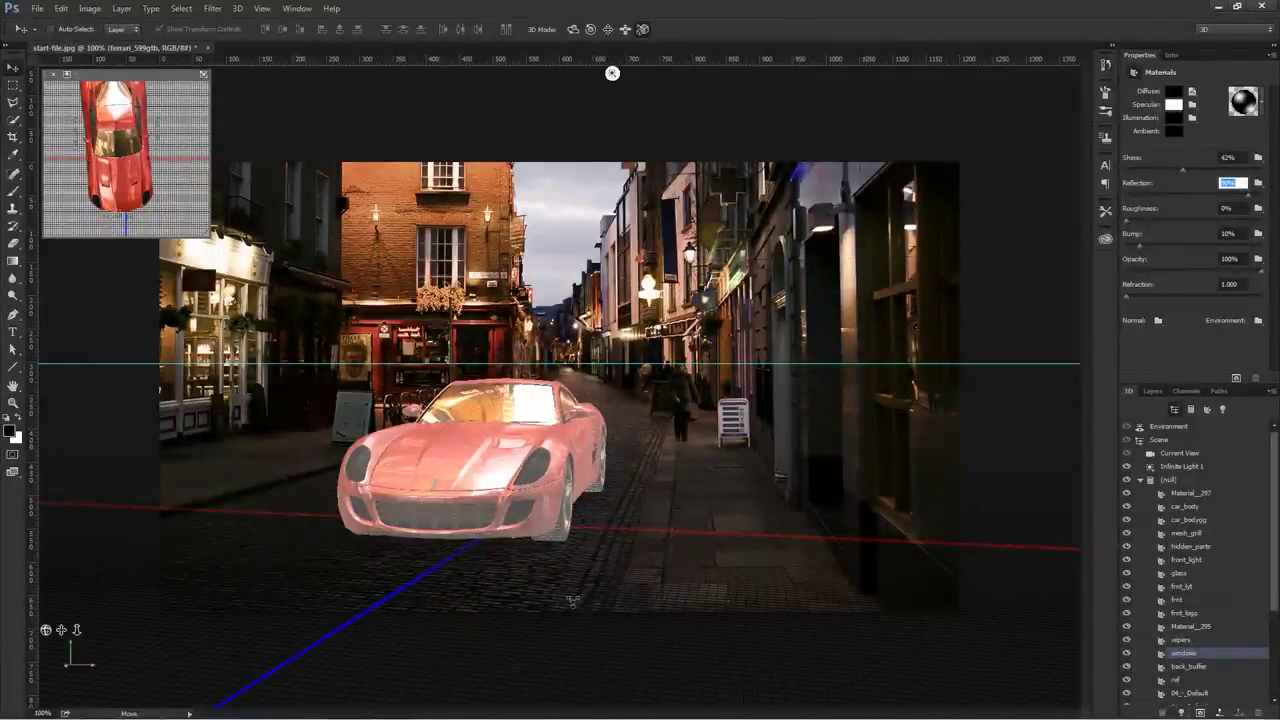
click(13, 84)
drag(275, 356, 665, 566)
click(1236, 378)
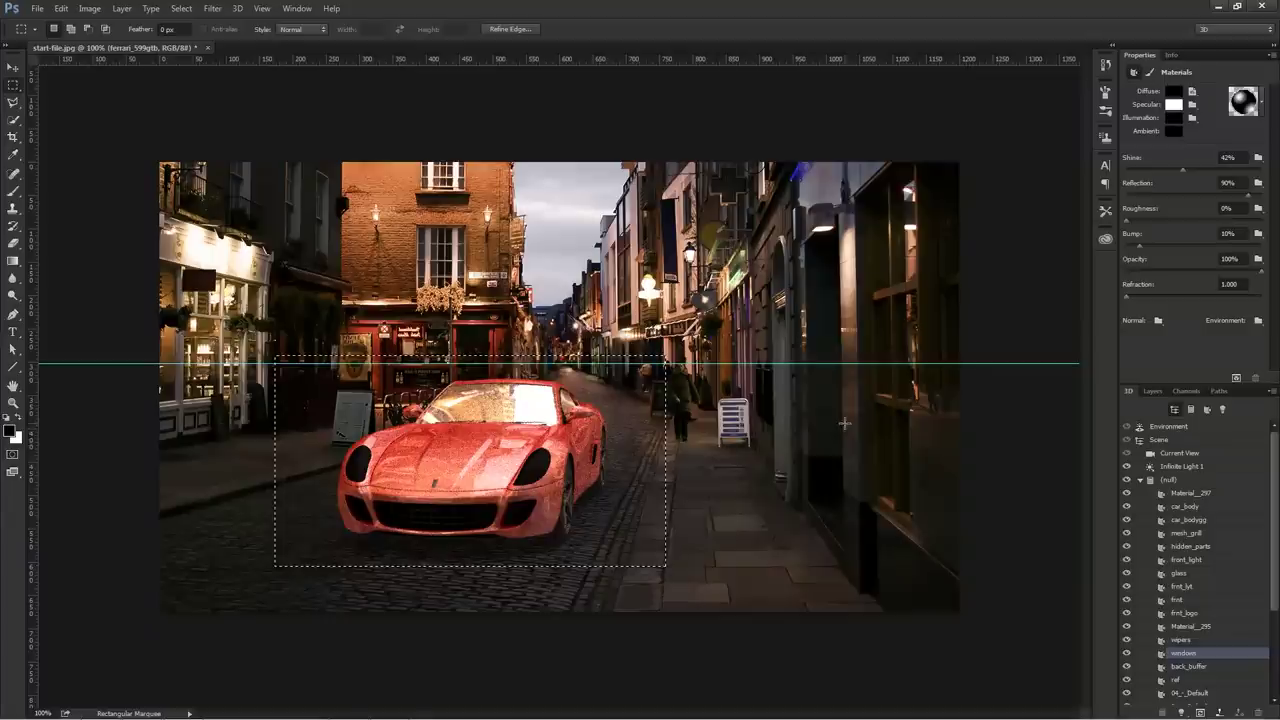
key(ctrl+d)
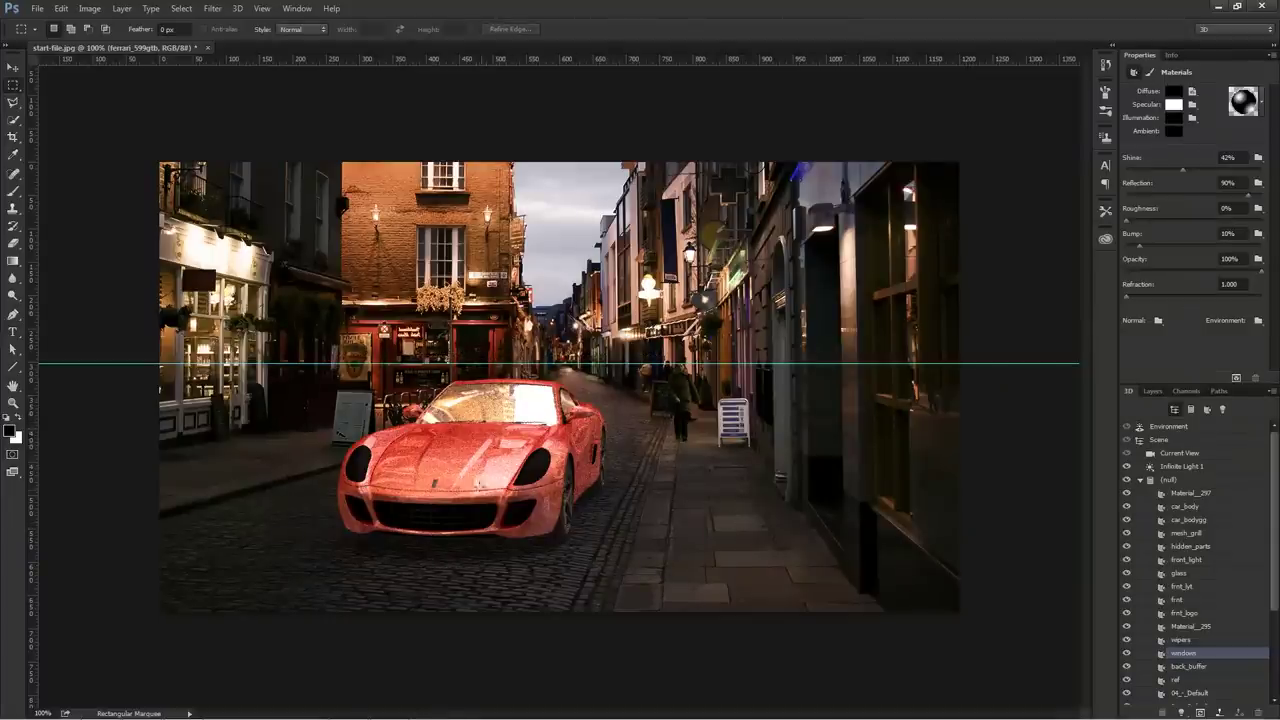
- Rotate the Environment's image-based light until the sky reflects in the windshield and the orange building on the car's side
click(1170, 427)
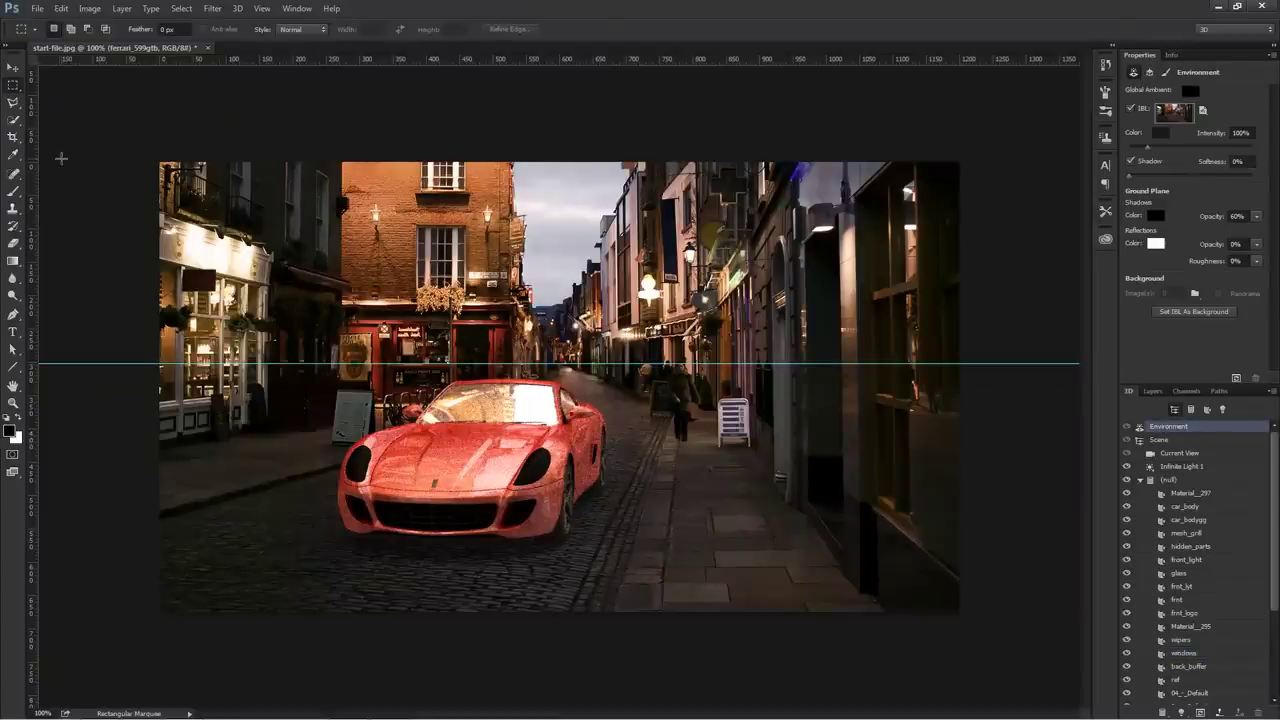
click(13, 67)
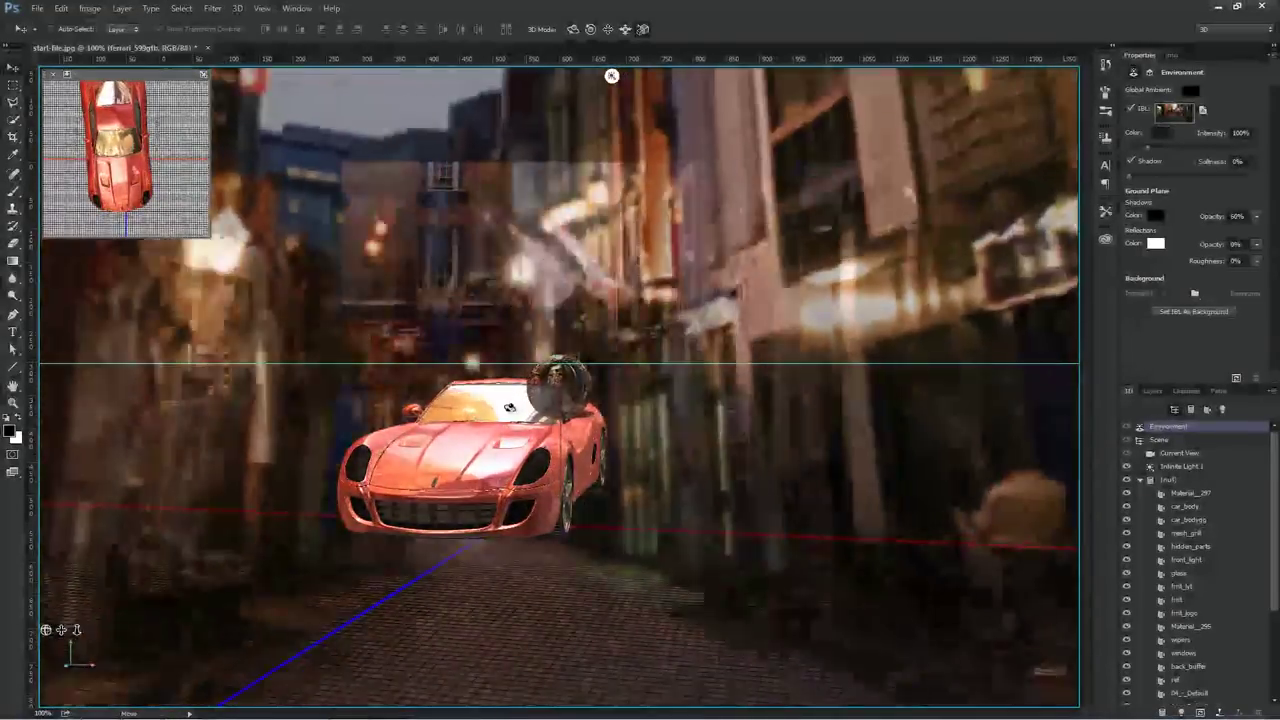
drag(510, 408, 364, 526)
drag(527, 396, 490, 387)
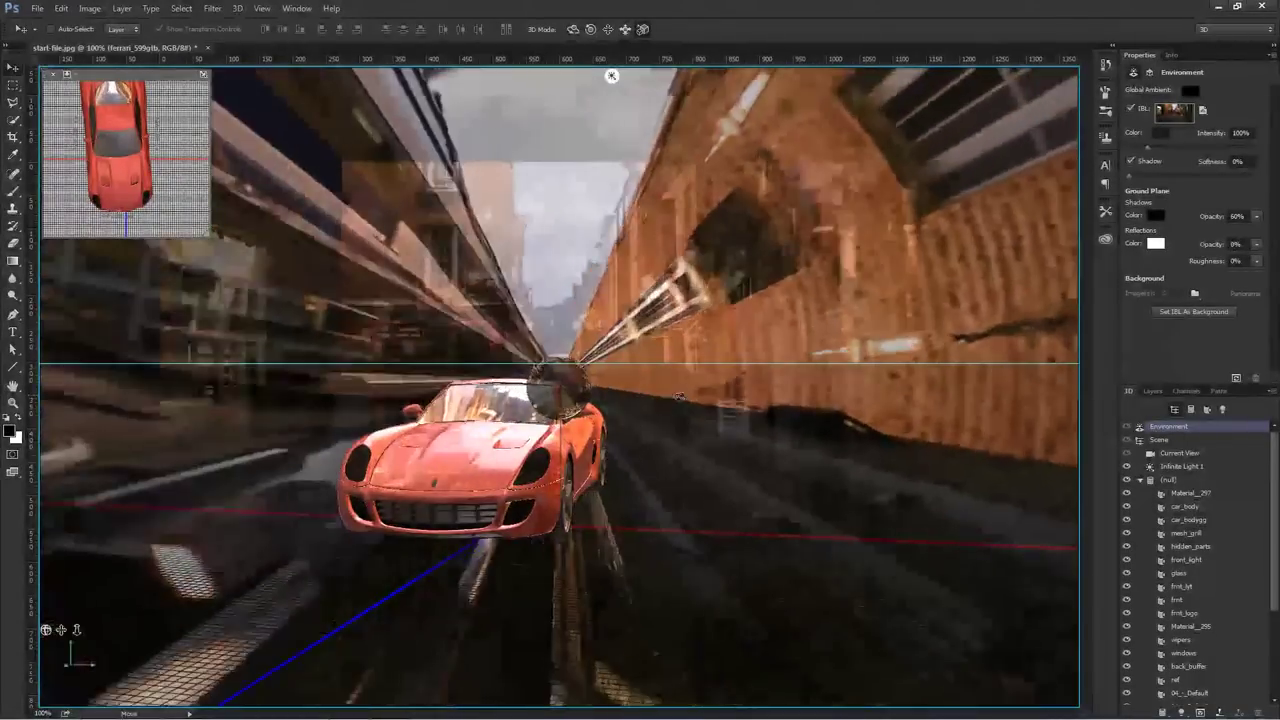
drag(679, 397, 729, 389)
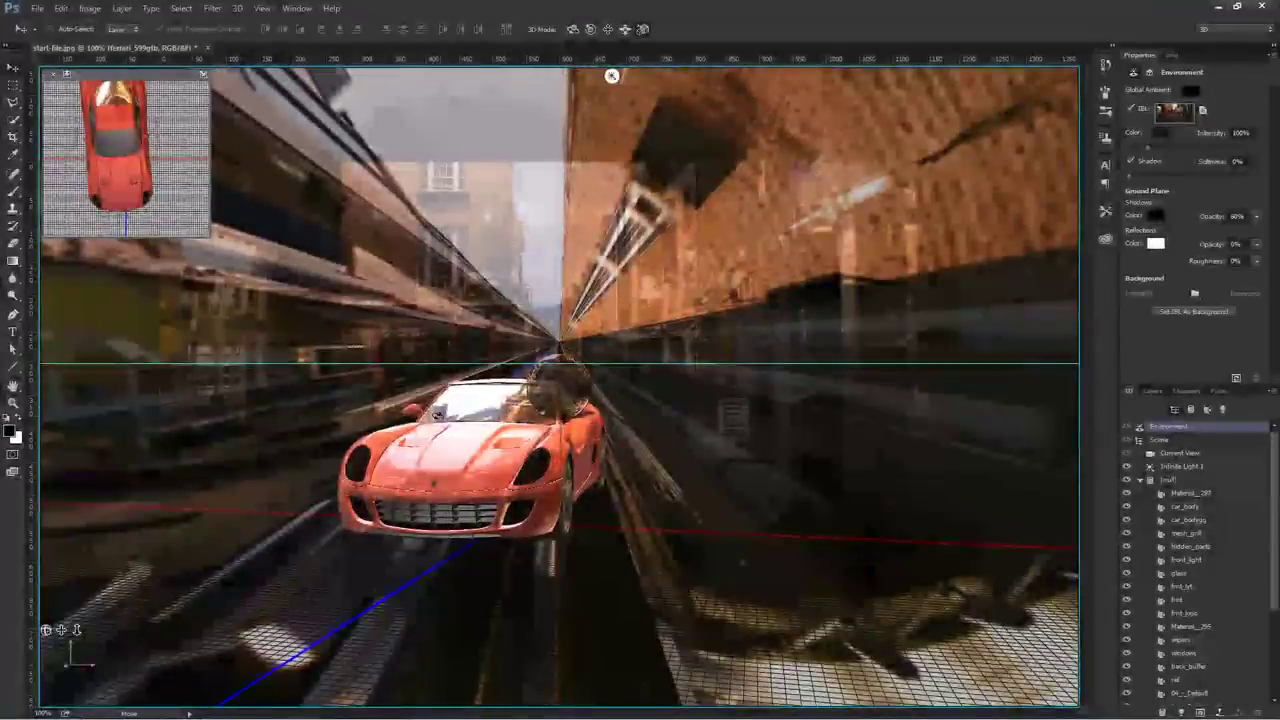
drag(560, 382, 564, 384)
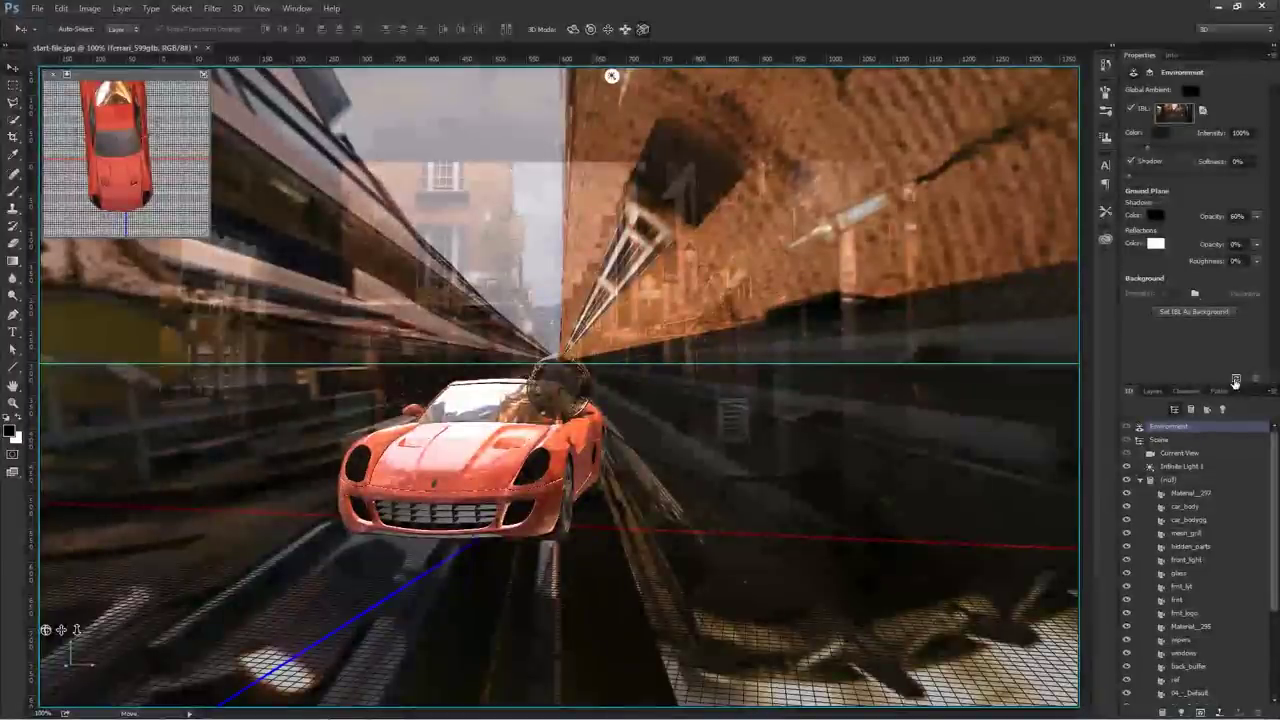
- Test-render a rectangular area around the car with the rotated environment, and clear the selection
click(13, 87)
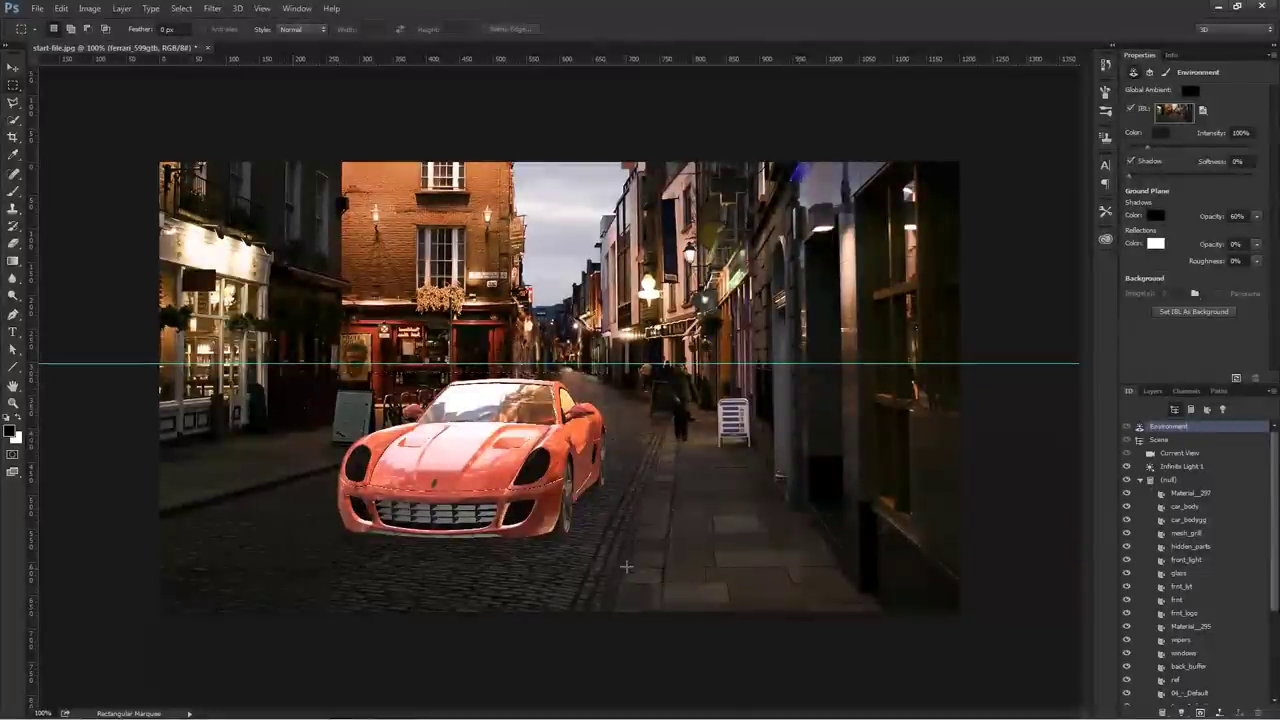
drag(626, 569, 292, 372)
click(1236, 379)
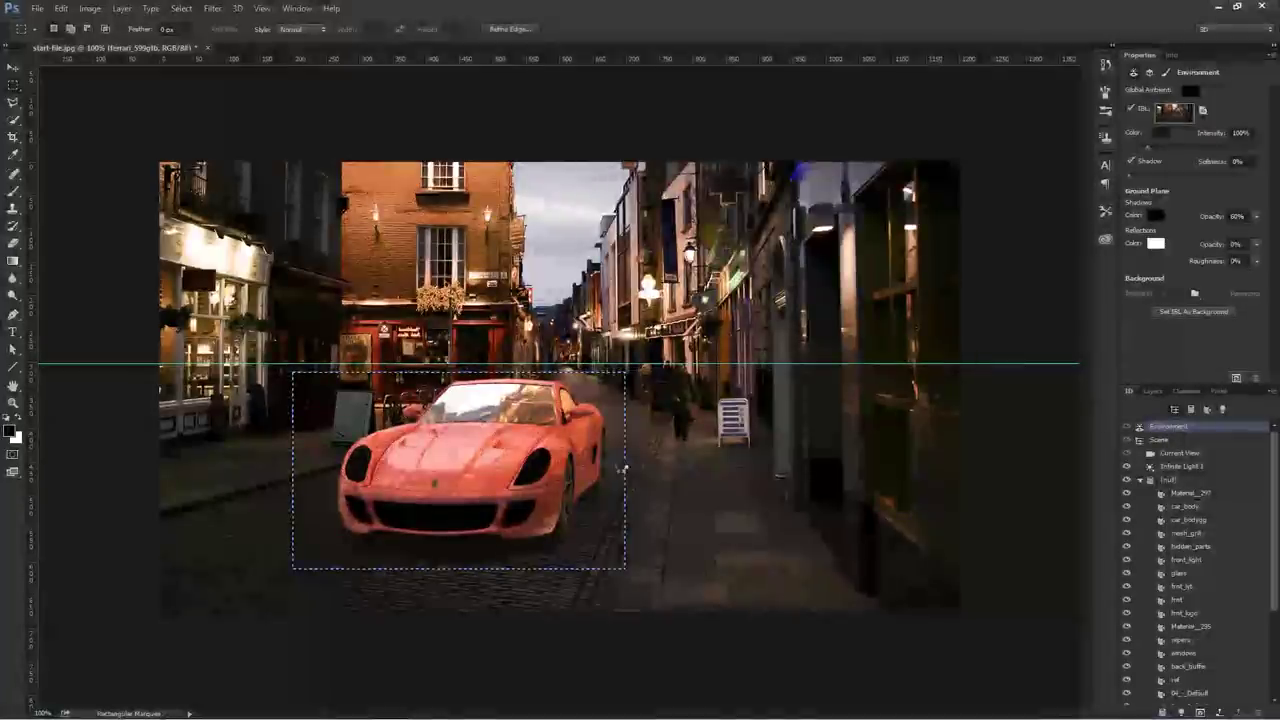
click(621, 472)
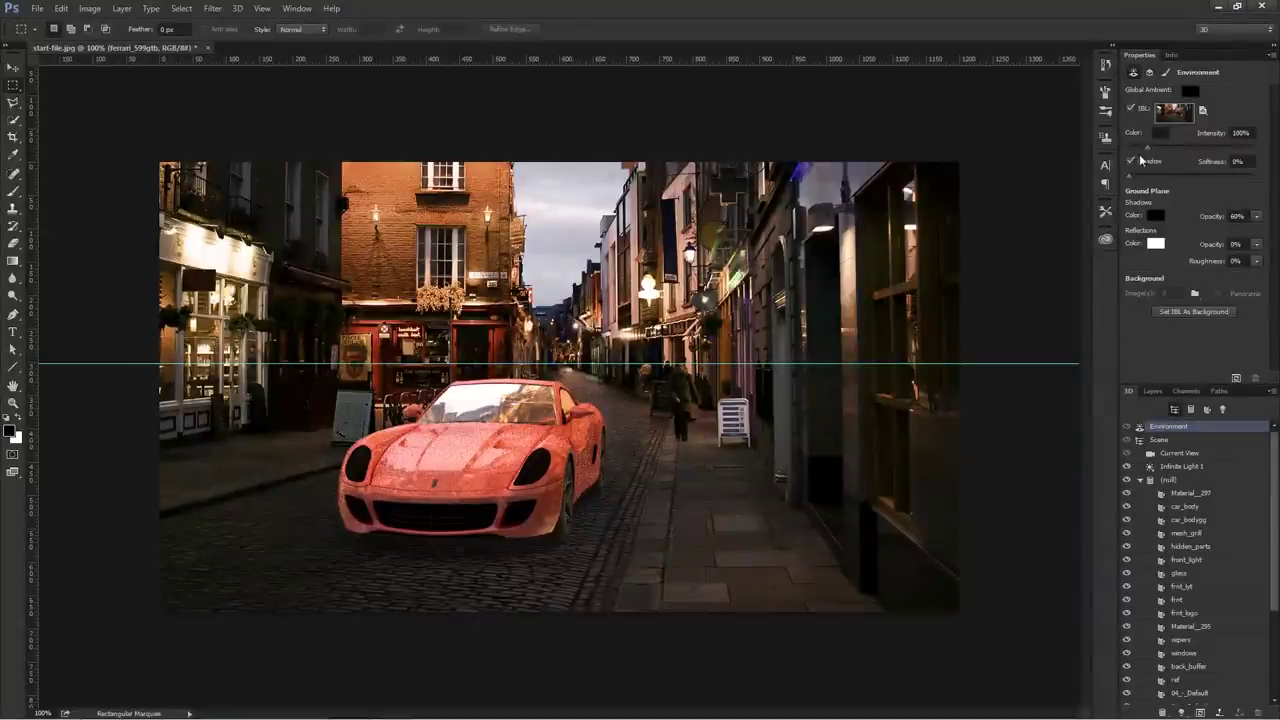
- Lower the Environment's IBL intensity to 25%, test-render the area around the car and clear the selection
drag(1146, 148, 1135, 146)
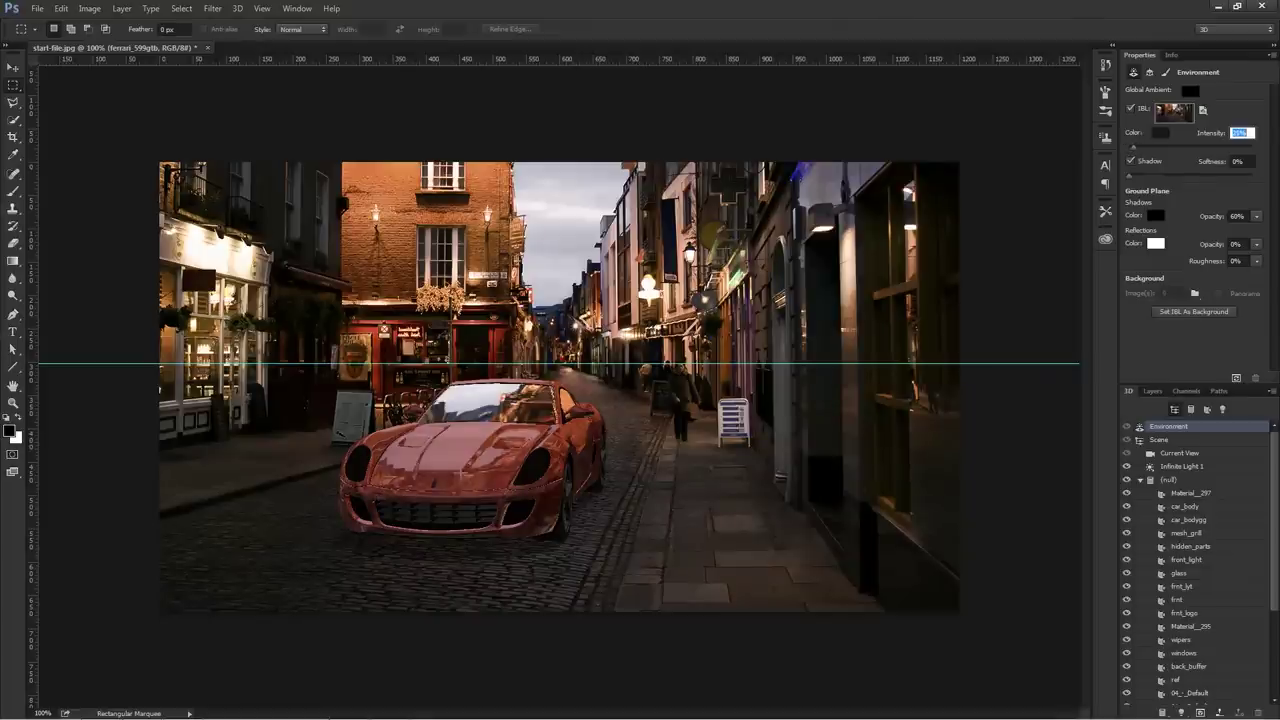
drag(296, 356, 687, 572)
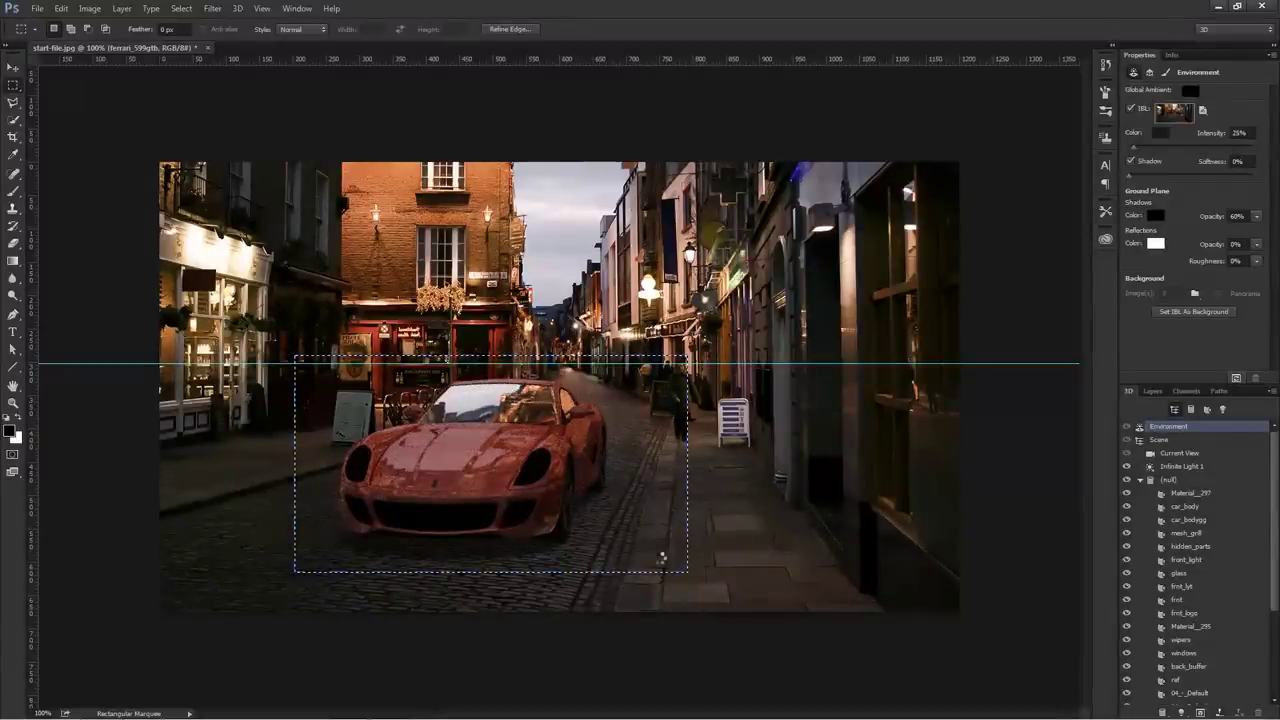
key(ctrl+d)
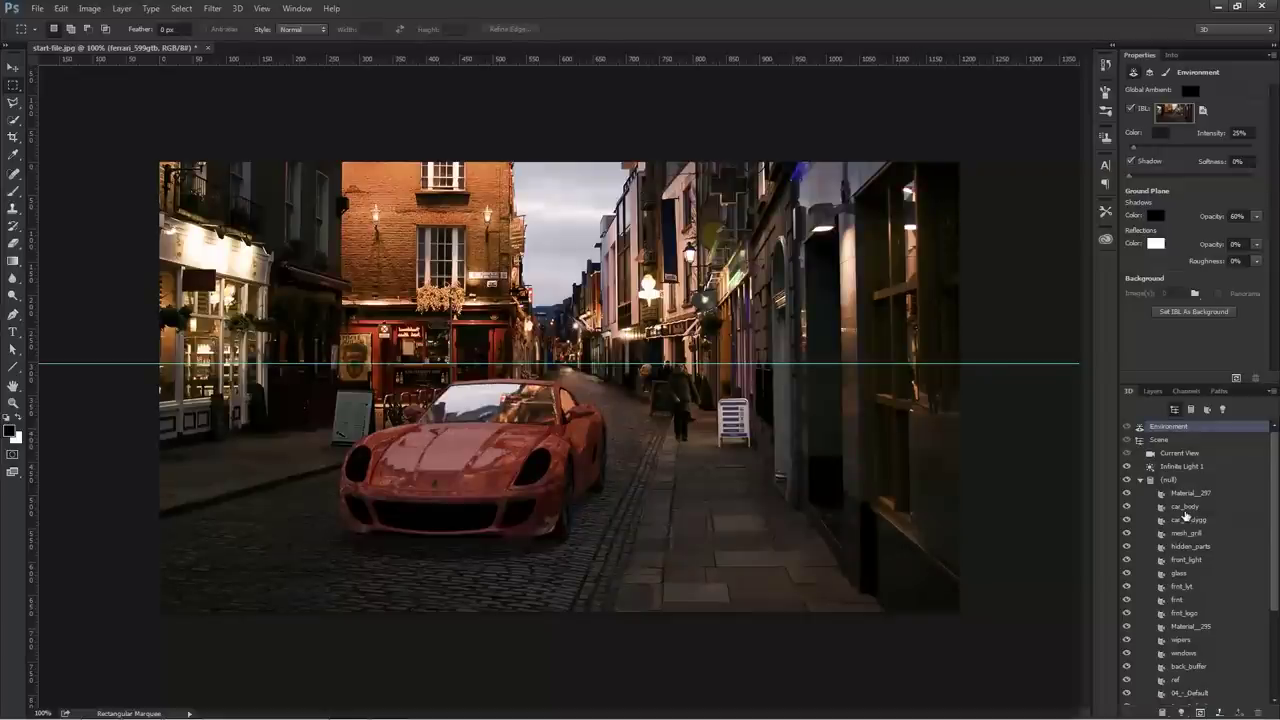
- Select the car's glass material and reduce its opacity
click(13, 66)
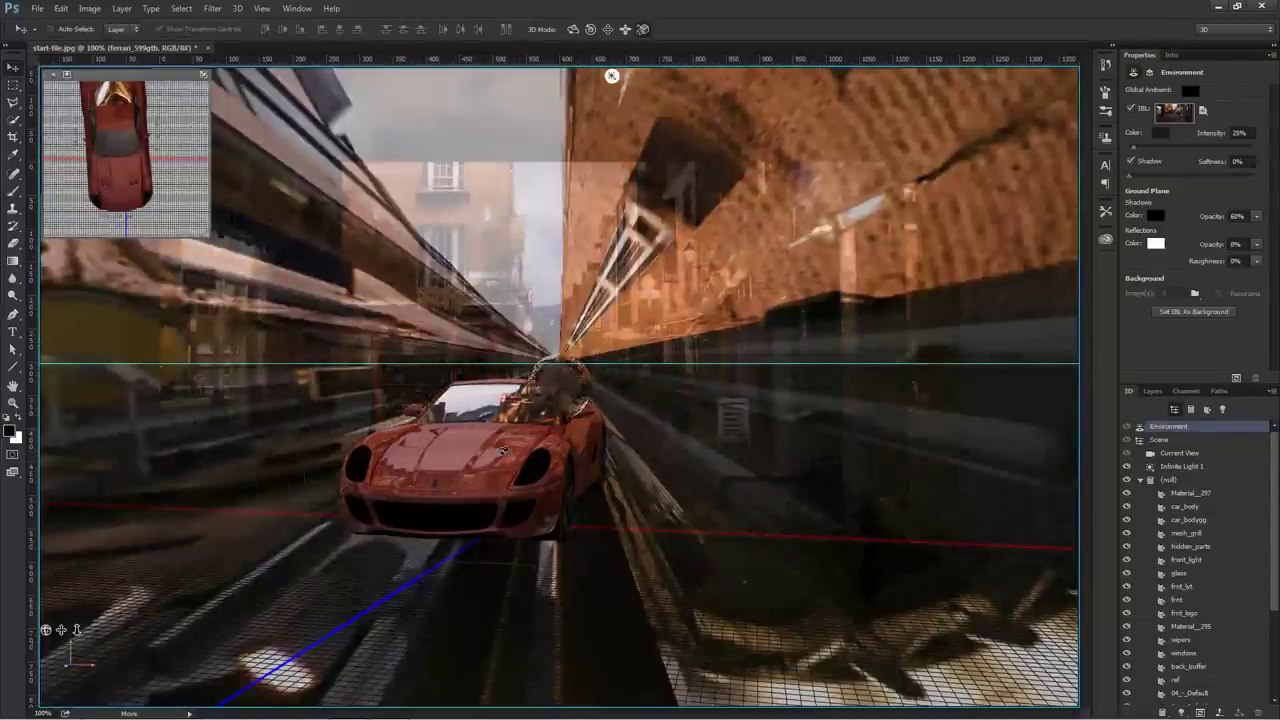
click(503, 451)
click(503, 452)
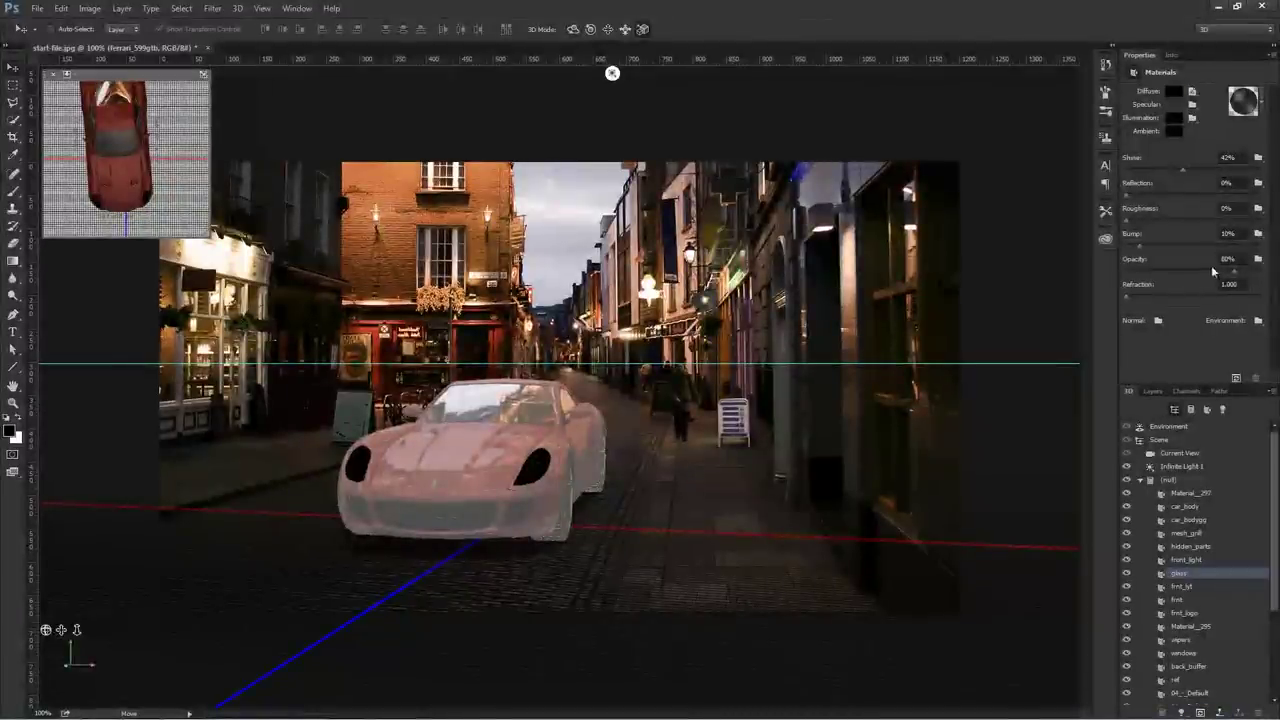
click(1181, 270)
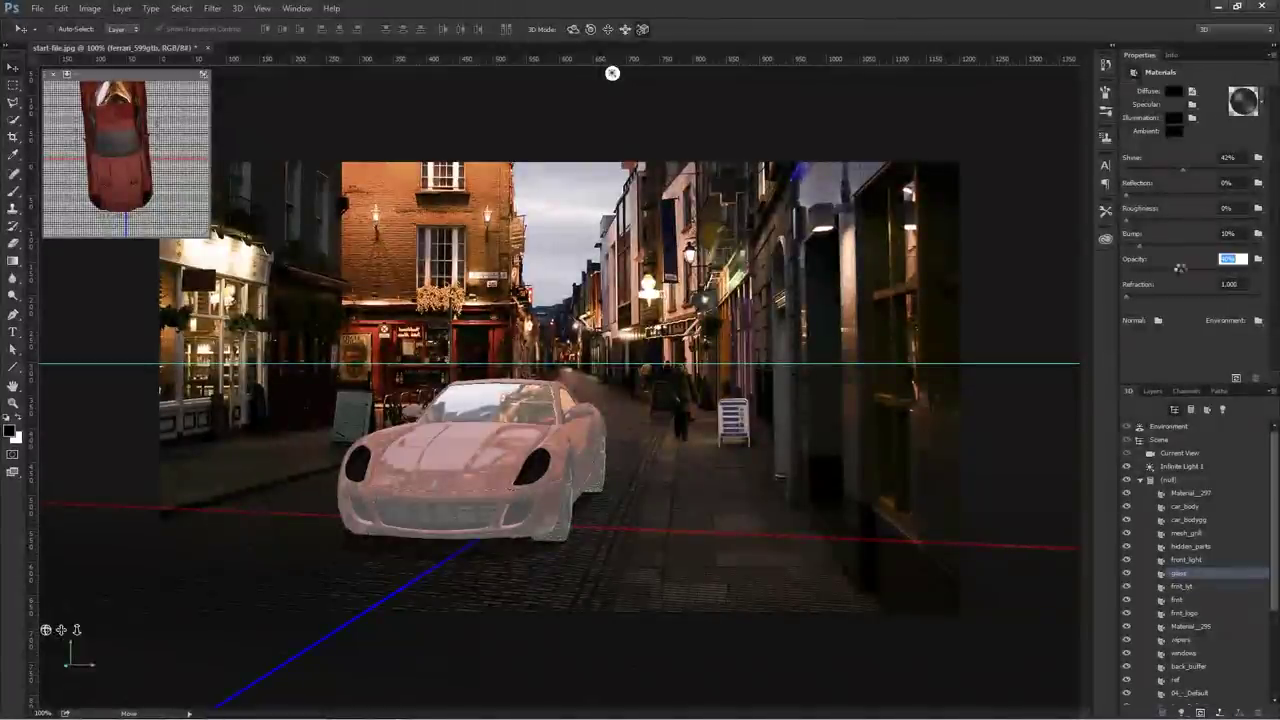
- Lower the glass material's opacity to 27% and set its diffuse colour to a neutral grey of RGB 150, 150, 150
click(1162, 268)
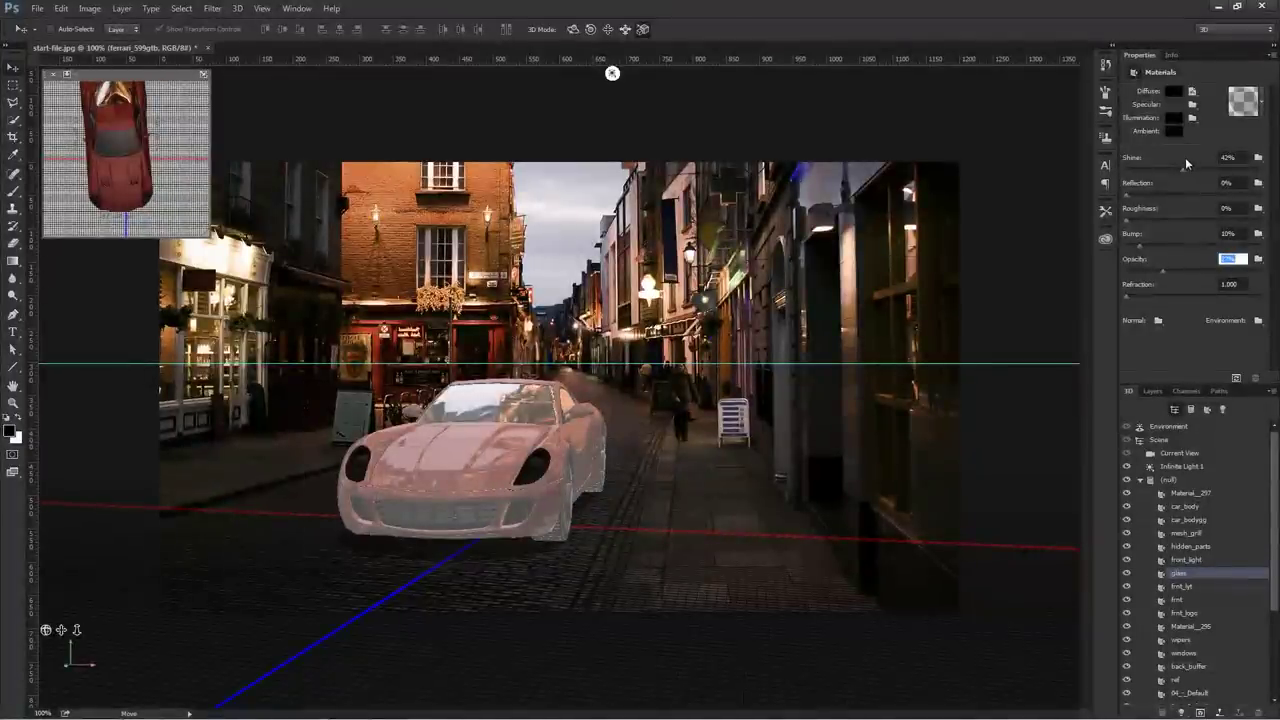
click(1174, 92)
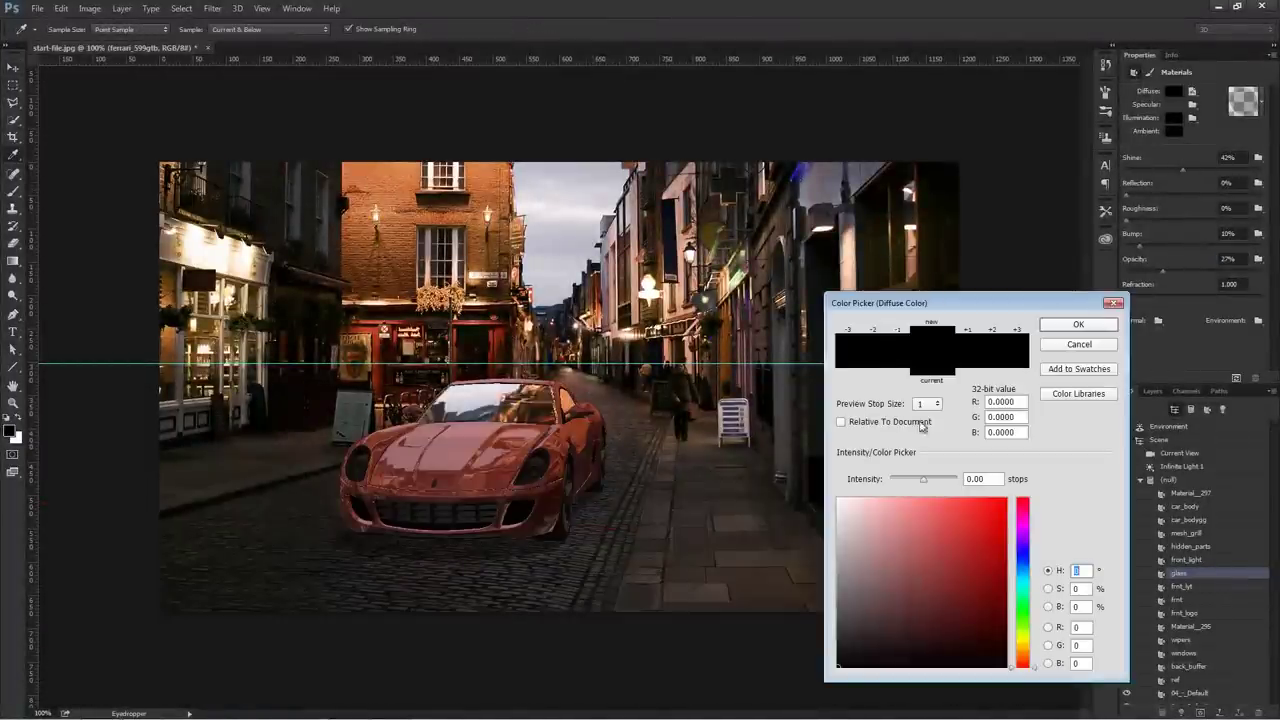
drag(836, 600, 832, 567)
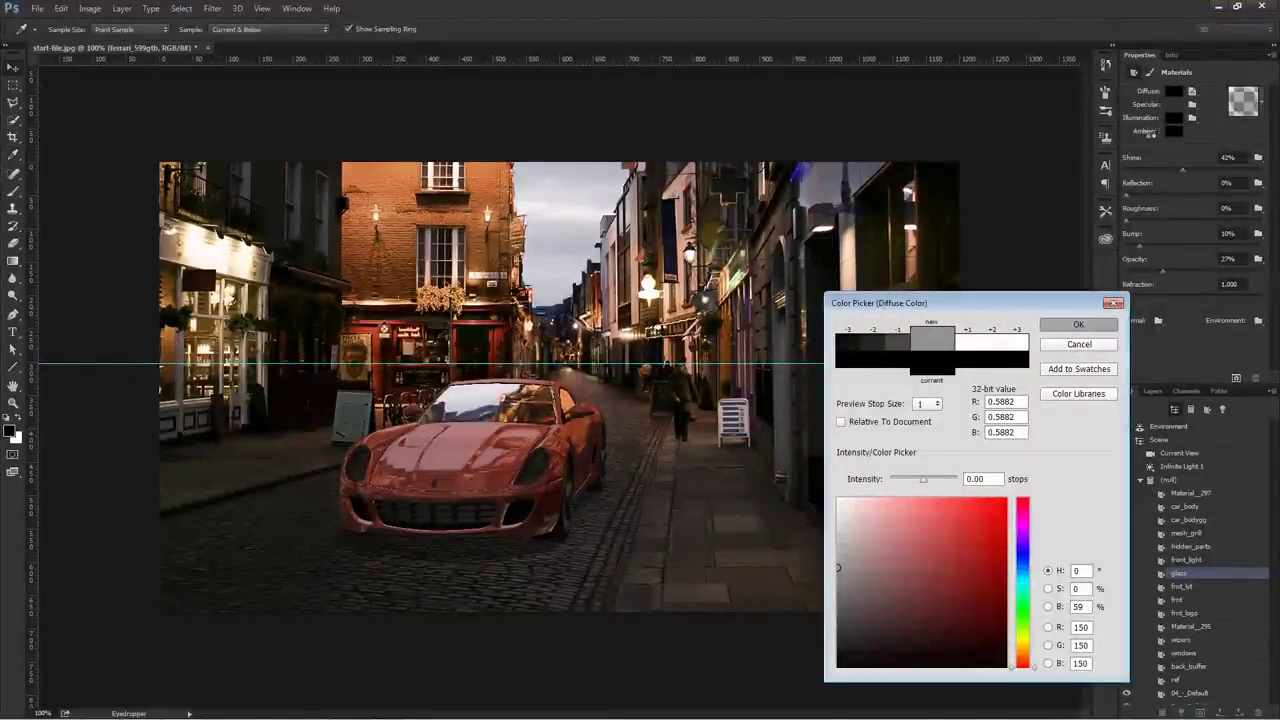
click(1078, 324)
- Set the glass material's illumination colour to a neutral grey of RGB 161, 161, 161
click(1174, 118)
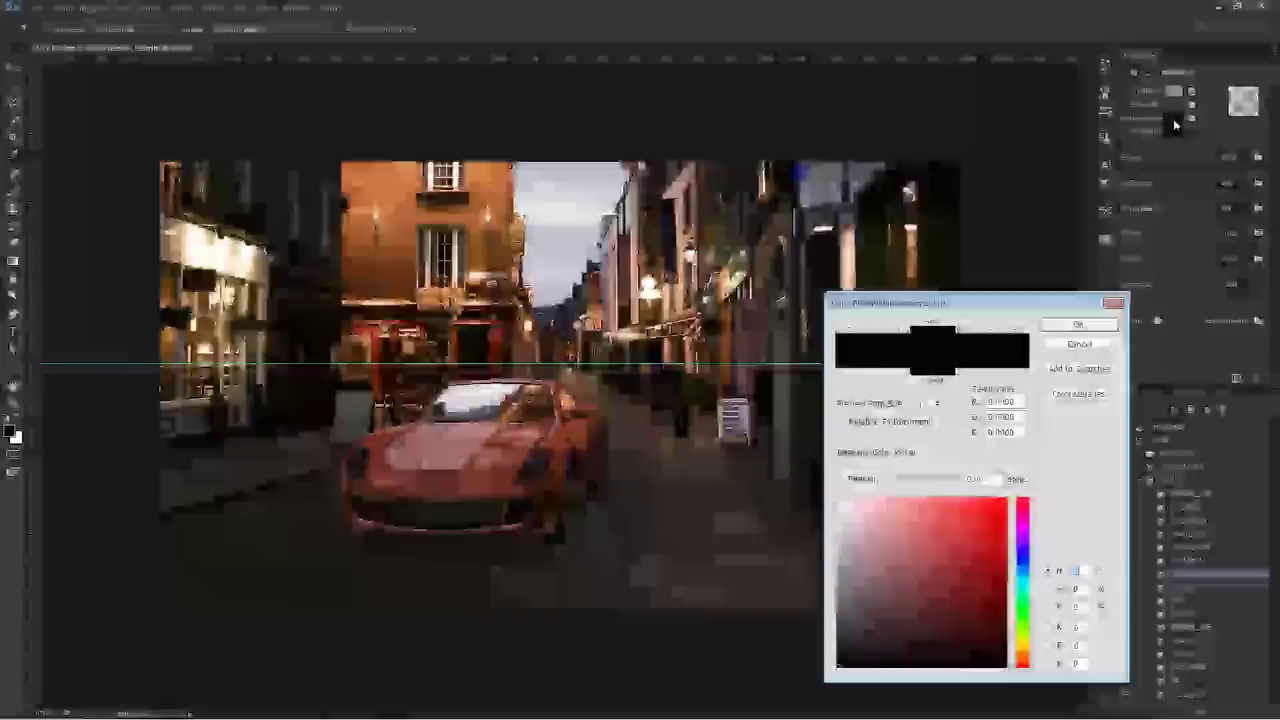
click(838, 577)
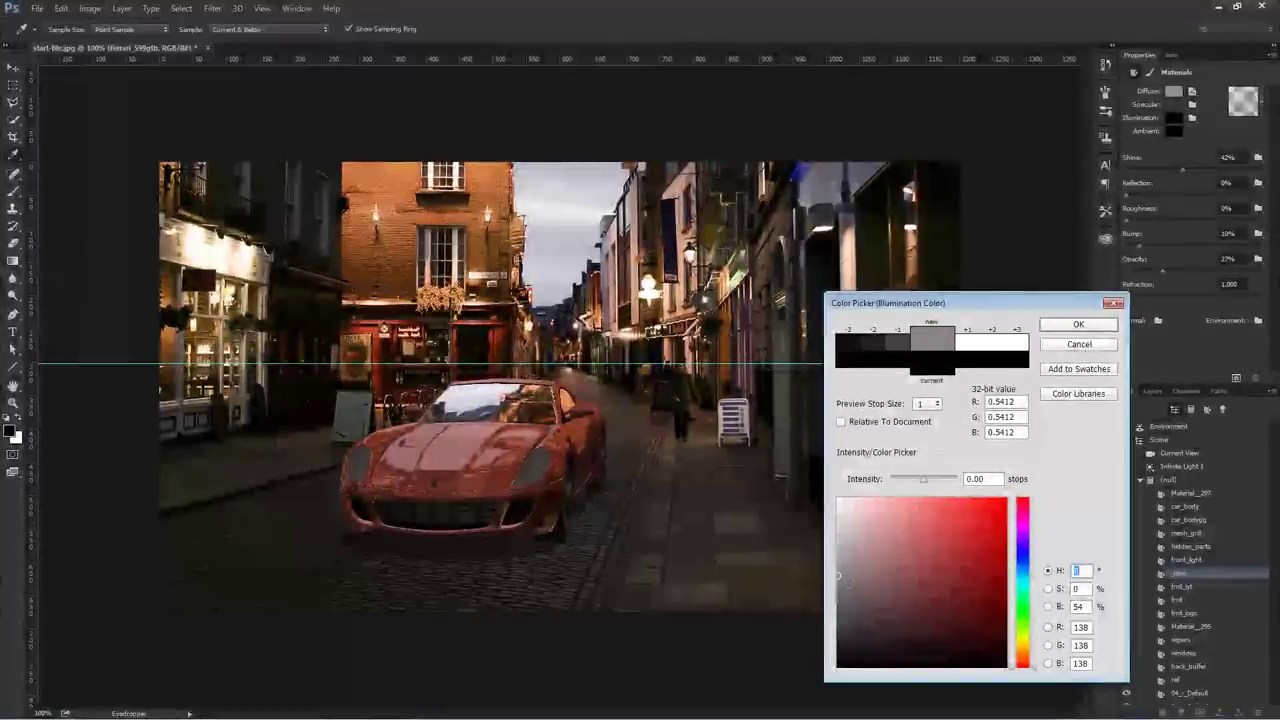
drag(838, 577, 838, 561)
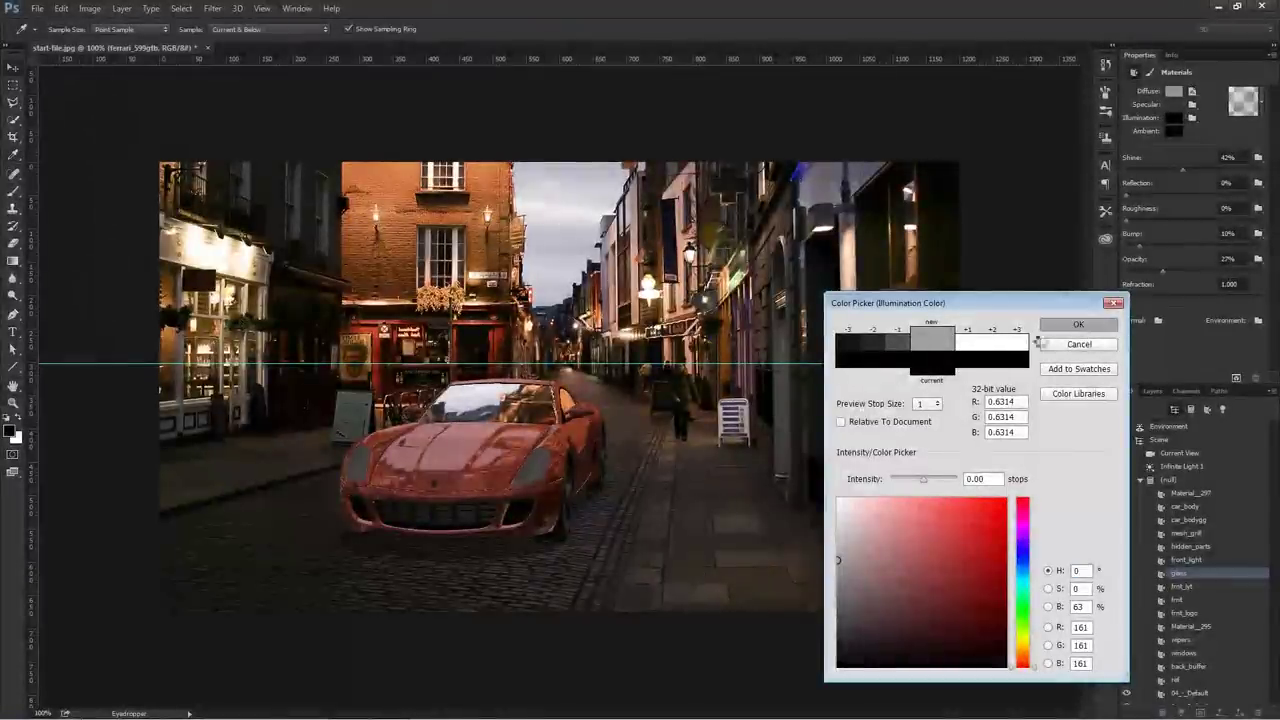
key(Return)
- Test-render a rectangular area across the car's headlights and hood, and clear the selection
key(m)
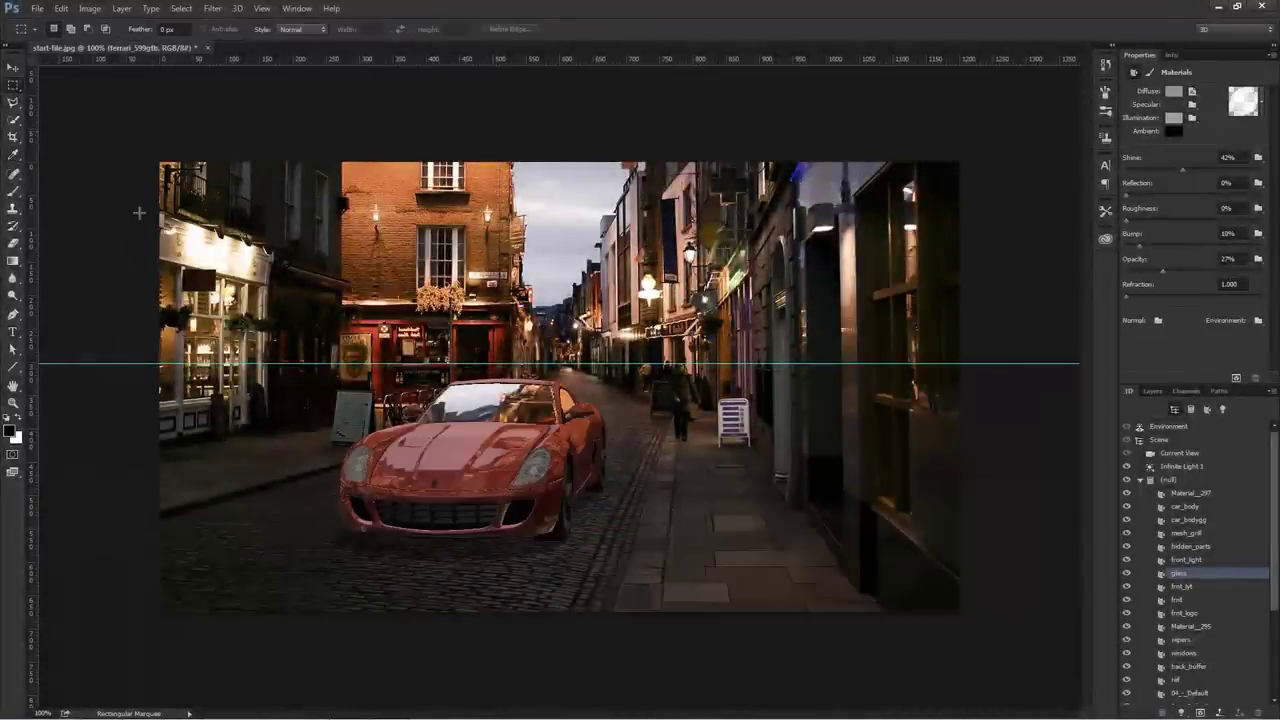
drag(305, 429, 626, 515)
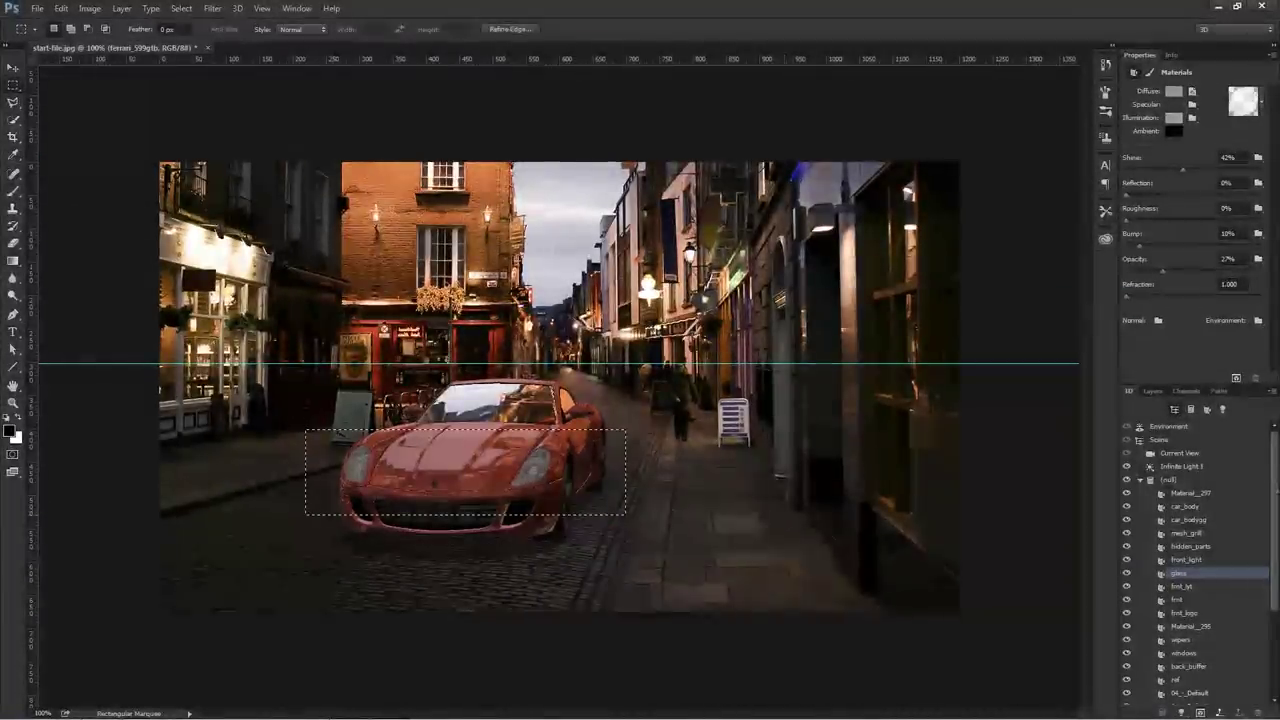
click(1236, 378)
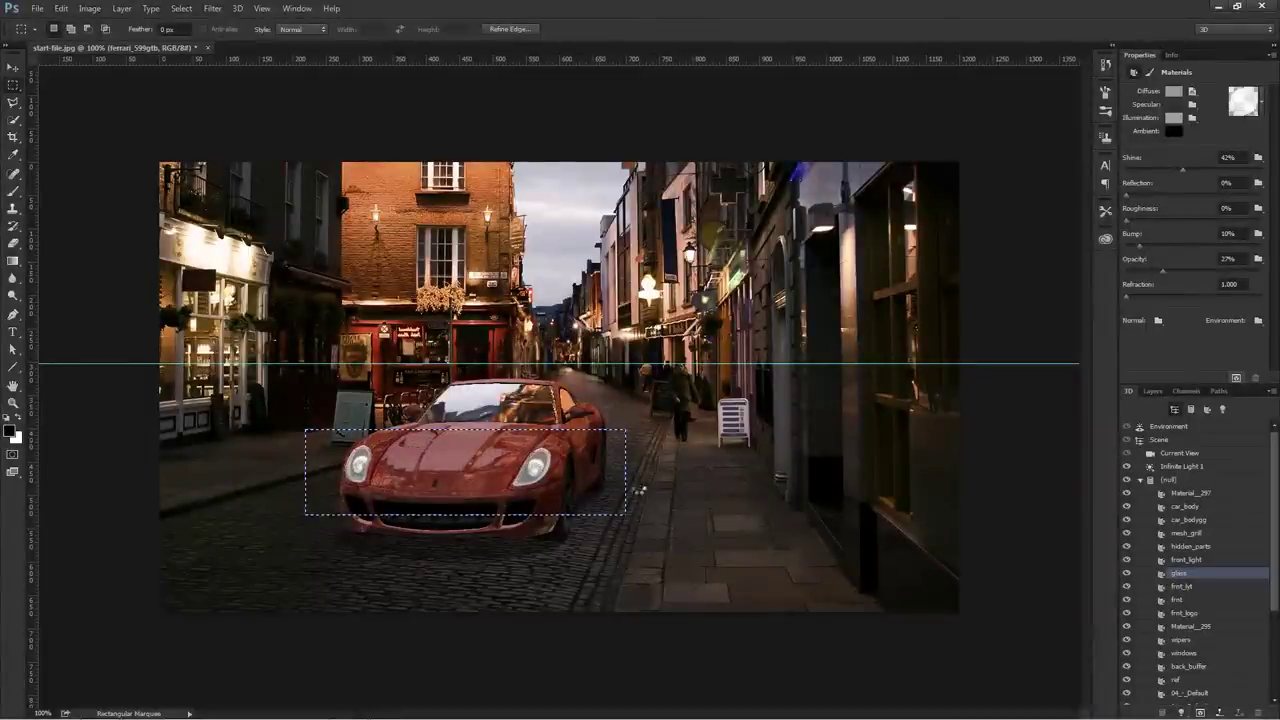
key(ctrl+d)
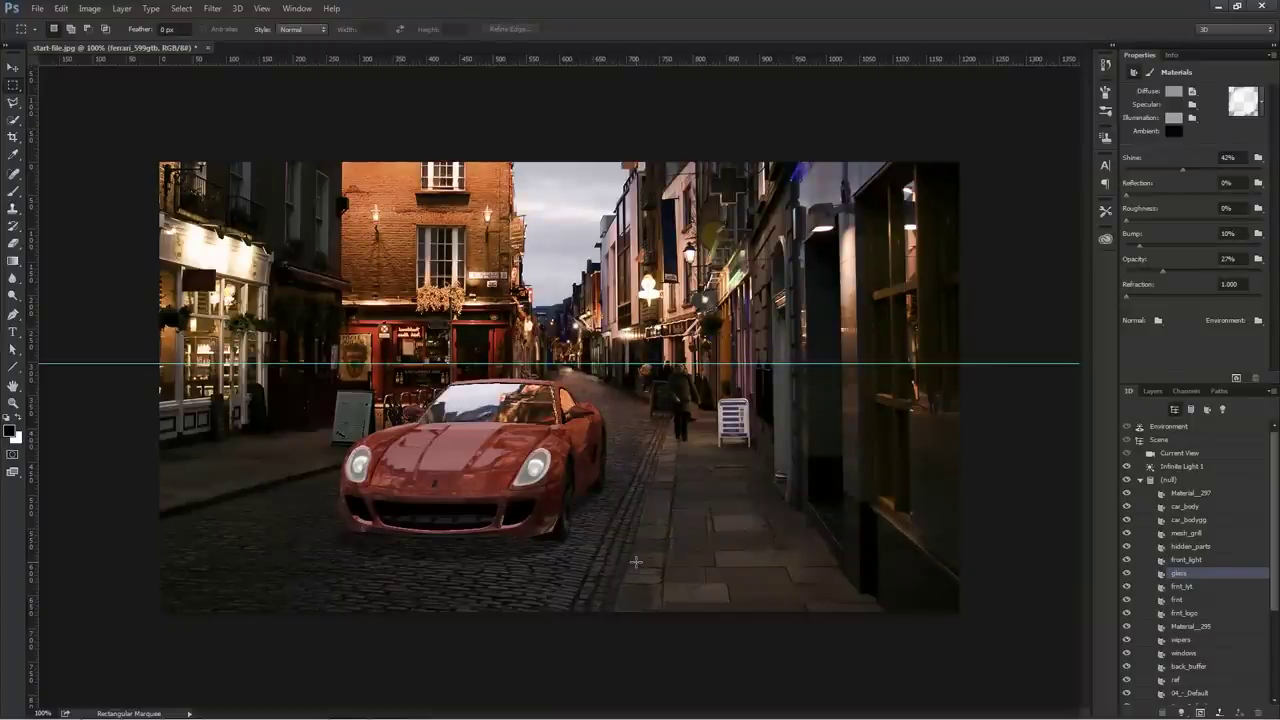
- Save the document in Photoshop format as start-file.psd in the assets folder, with Maximize Compatibility enabled
key(ctrl+shift+s)
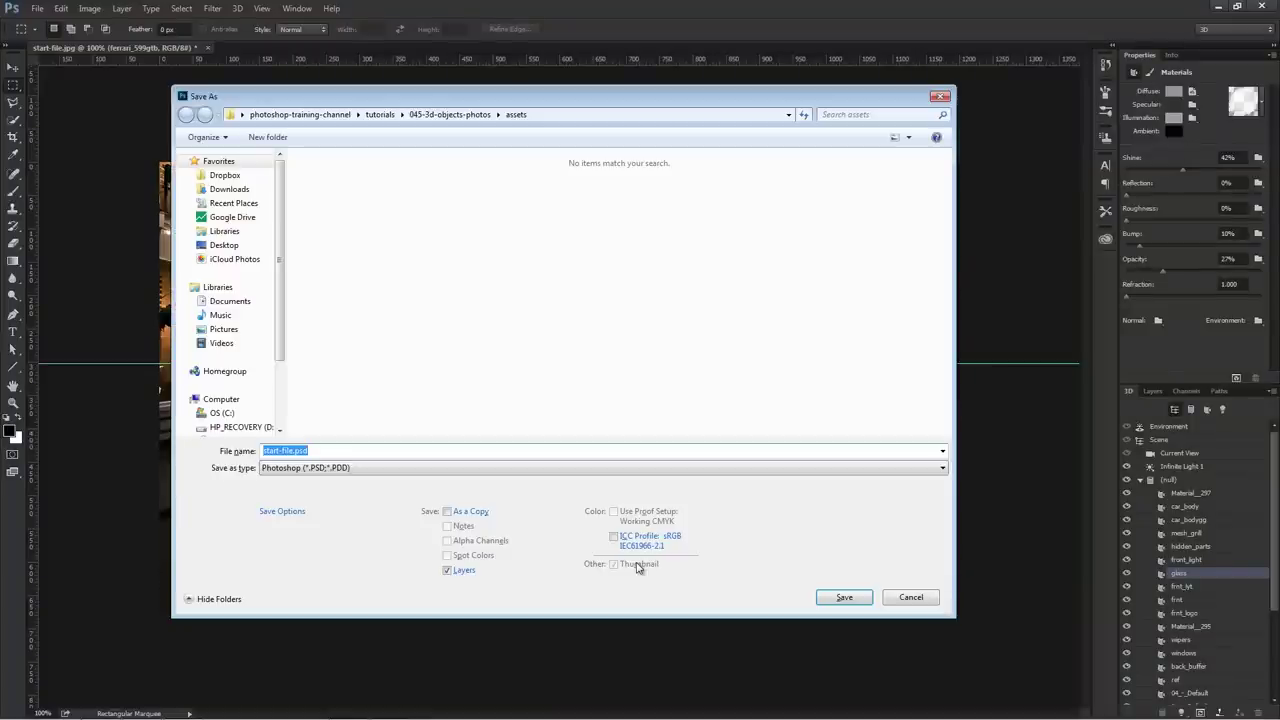
click(845, 598)
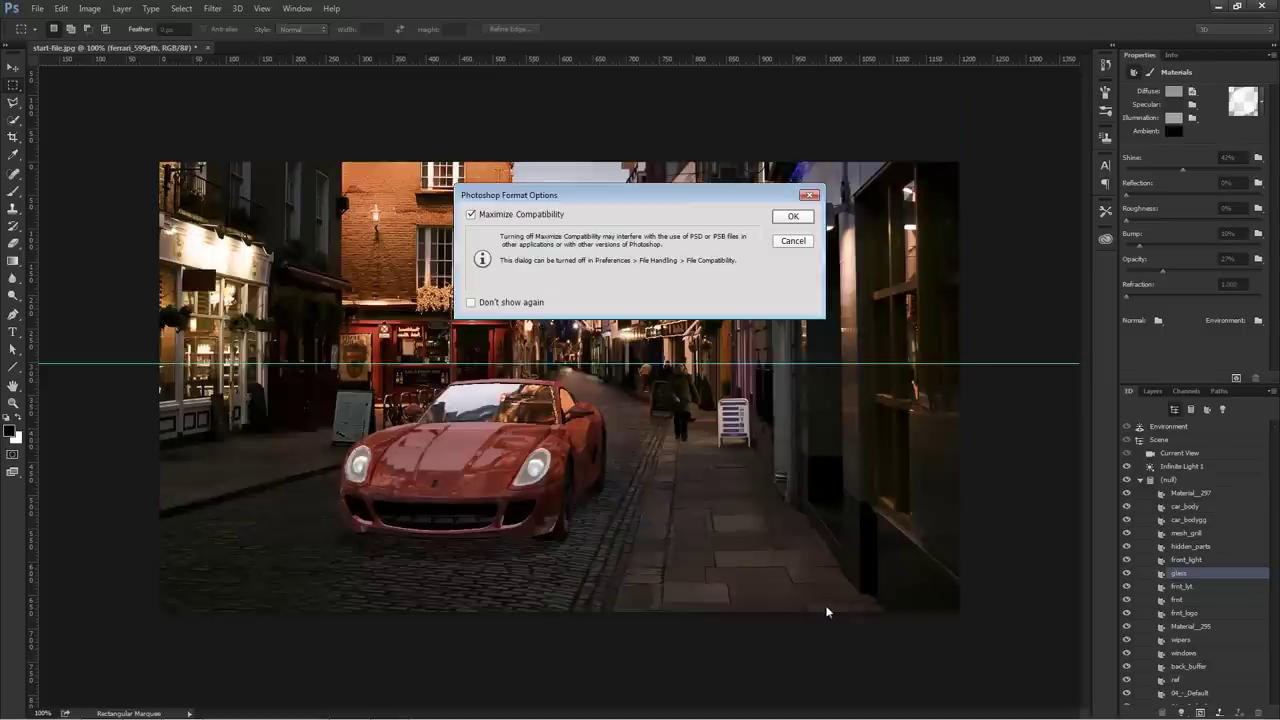
click(803, 217)
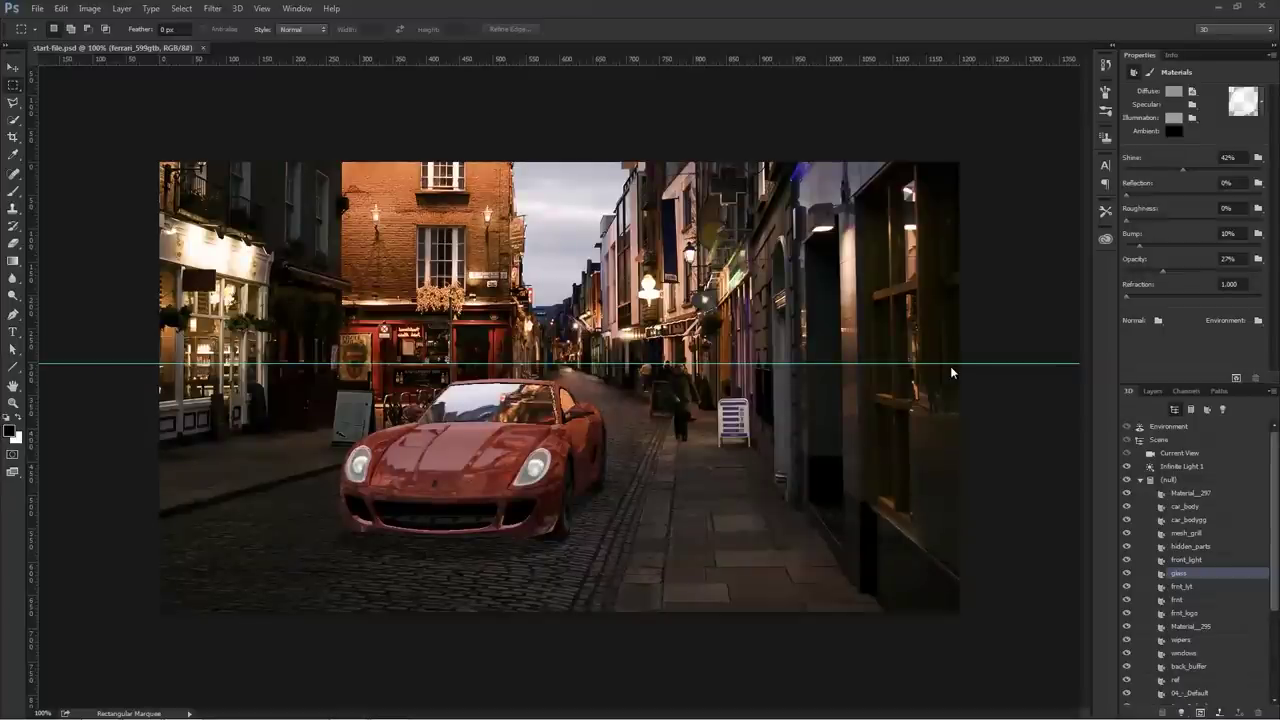
- Select the glossy wheel rim material, set its reflection to 97% and raise its shine
key(v)
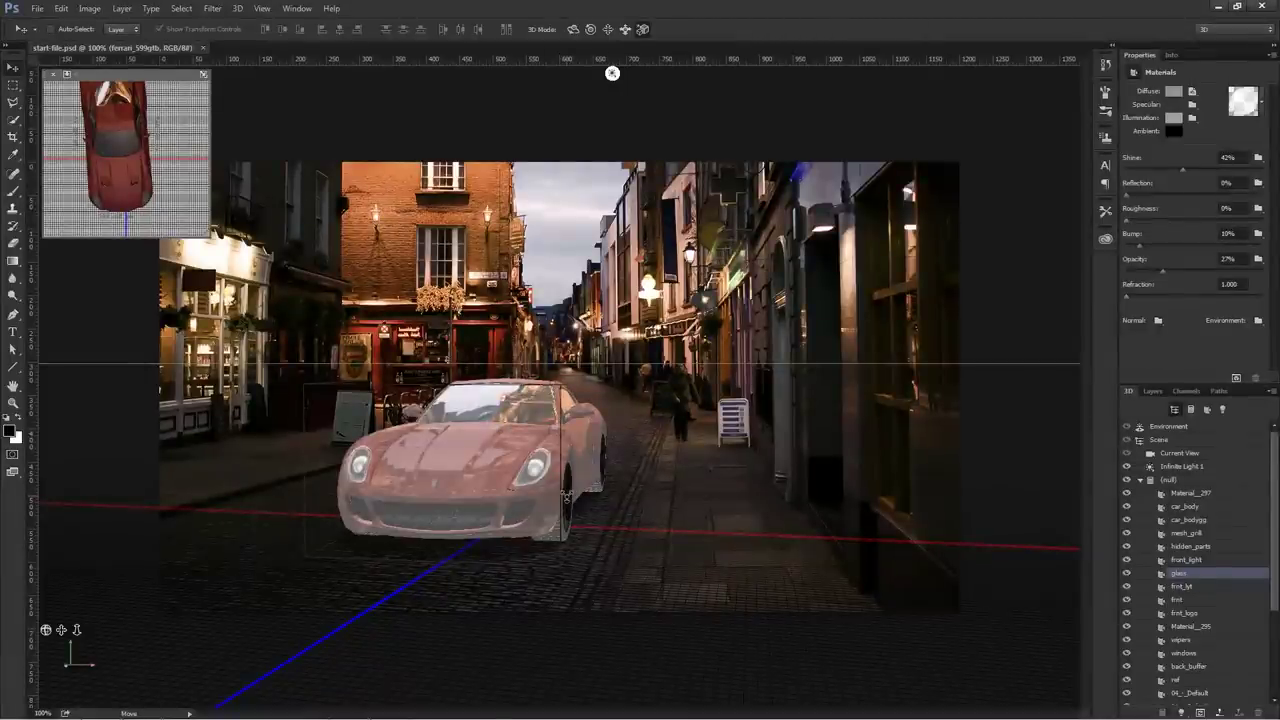
click(566, 496)
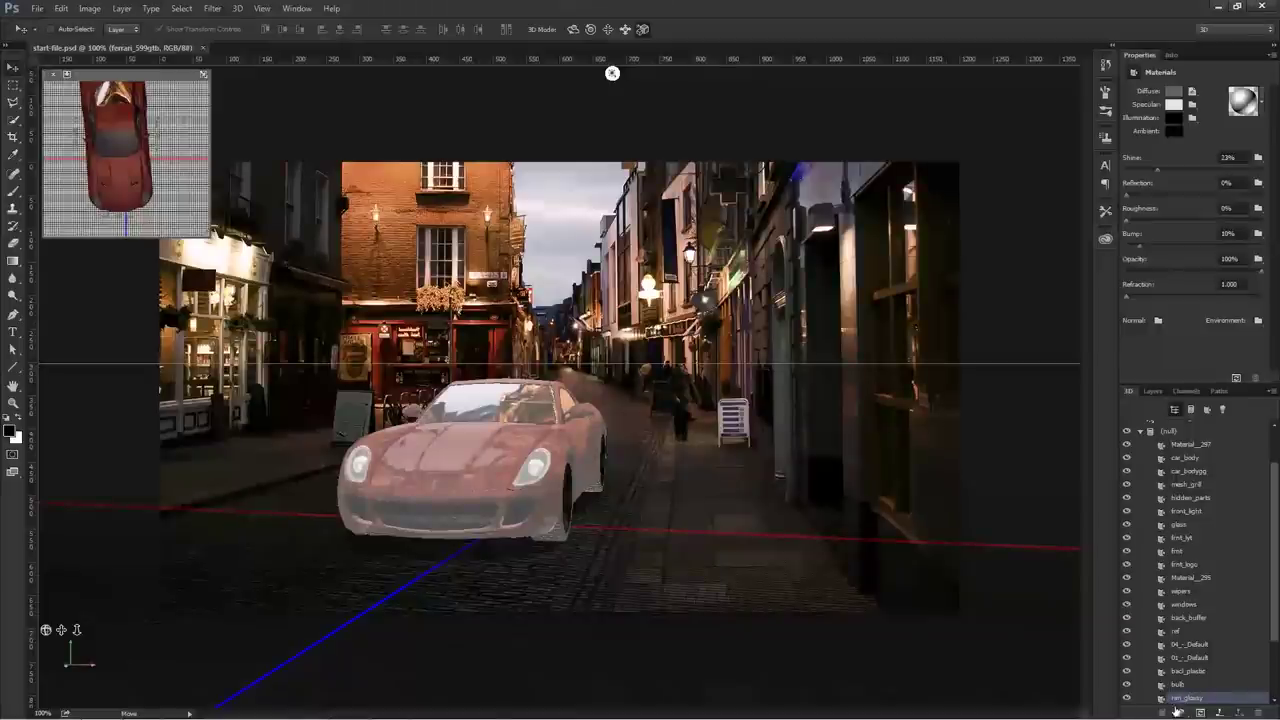
click(1232, 183)
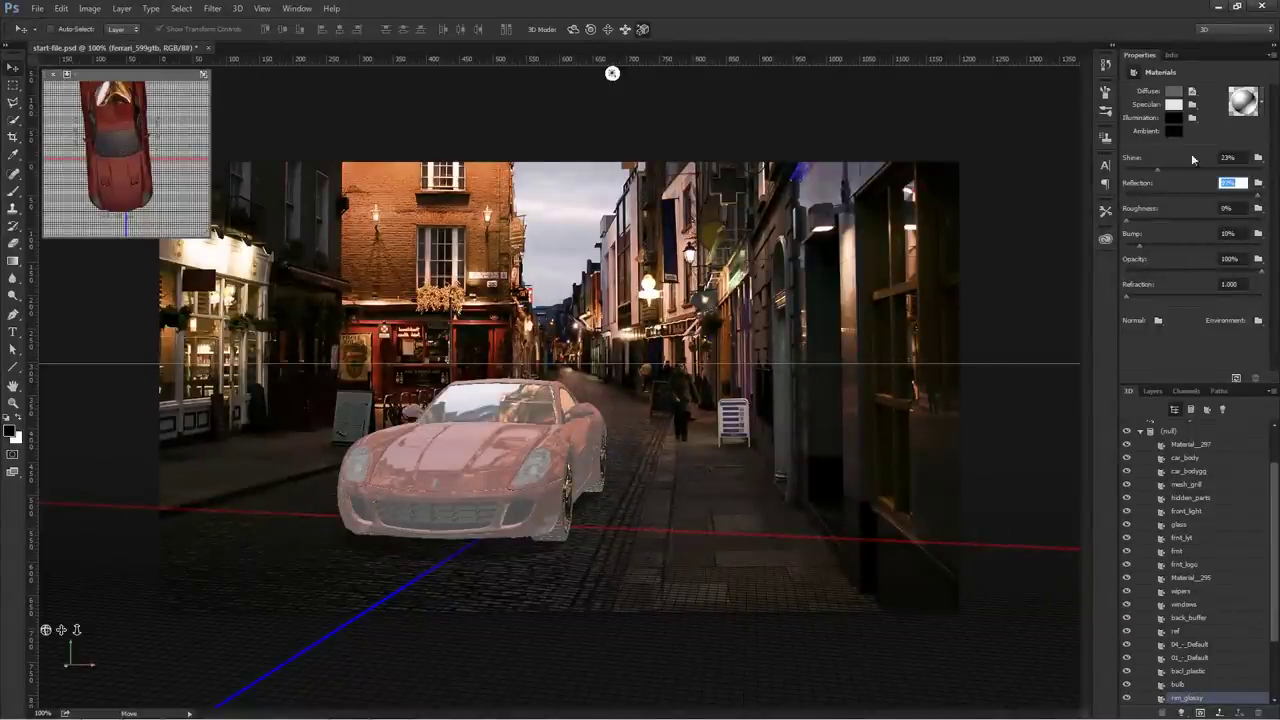
text(97)
key(shift+Tab)
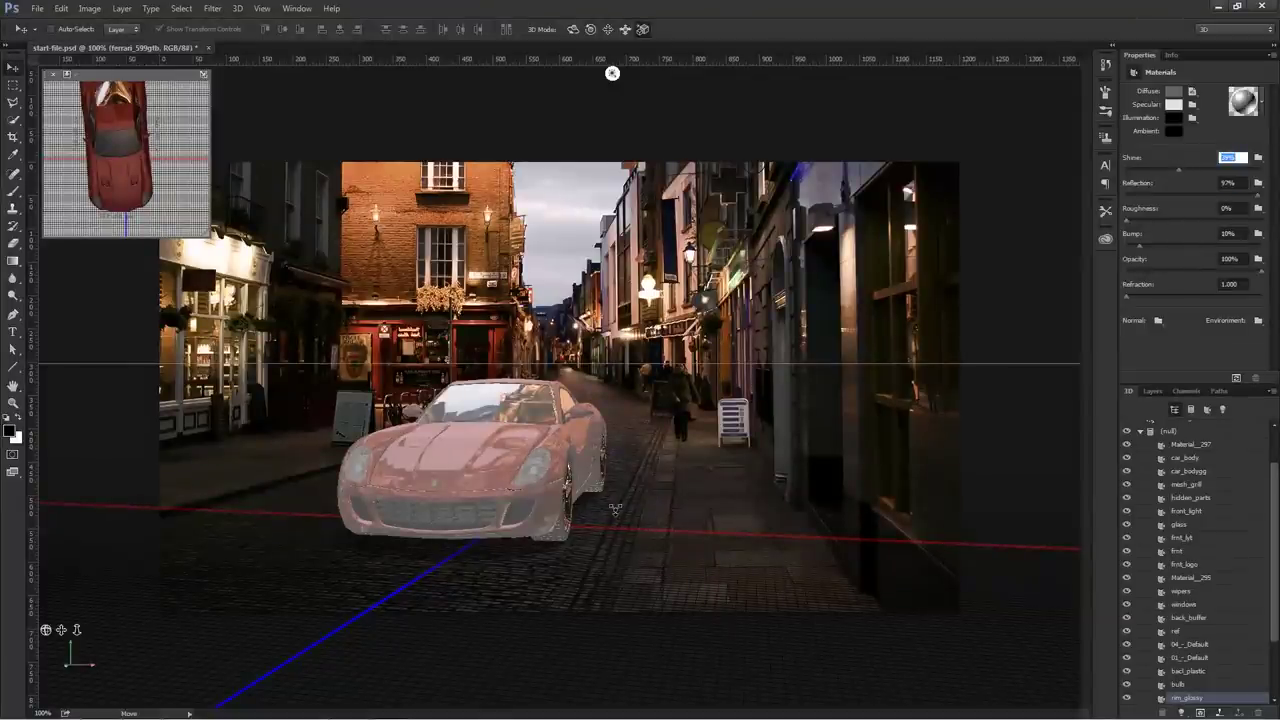
- Test-render a rectangular area around the car's wheels on the side facing the sidewalk, and clear the selection
key(m)
drag(553, 428, 662, 580)
key(alt+shift+ctrl+r)
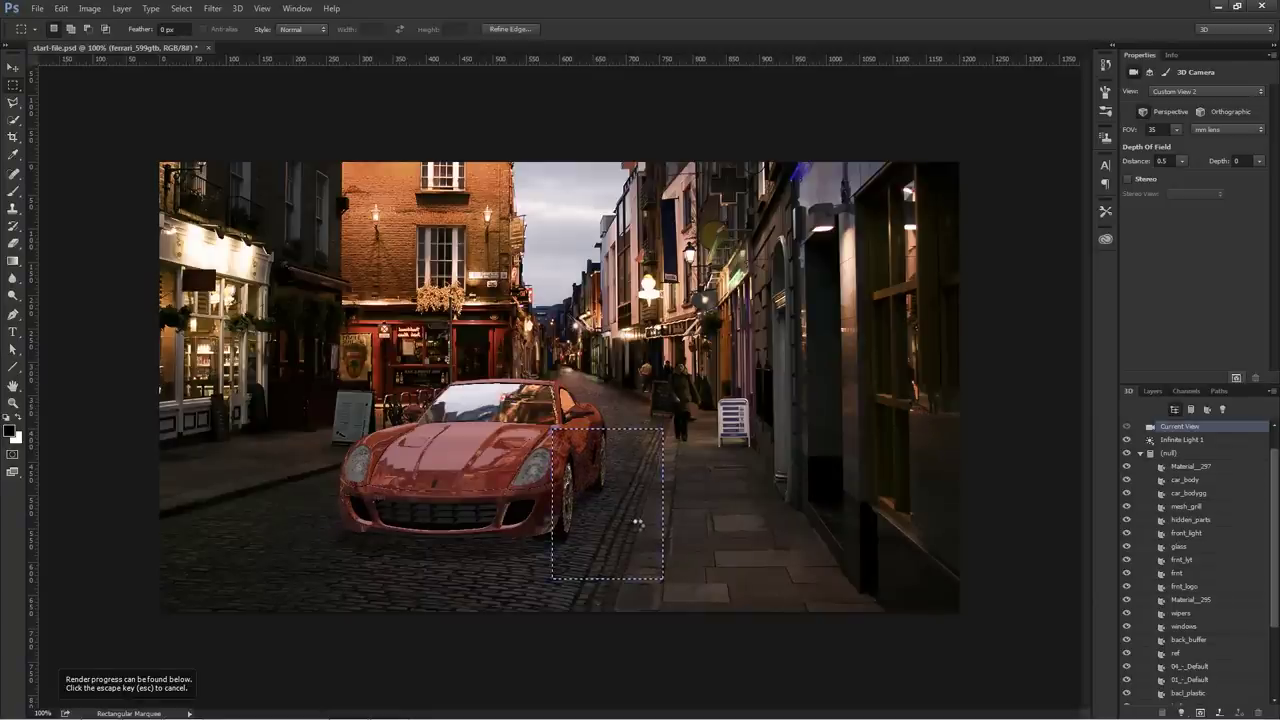
key(ctrl+d)
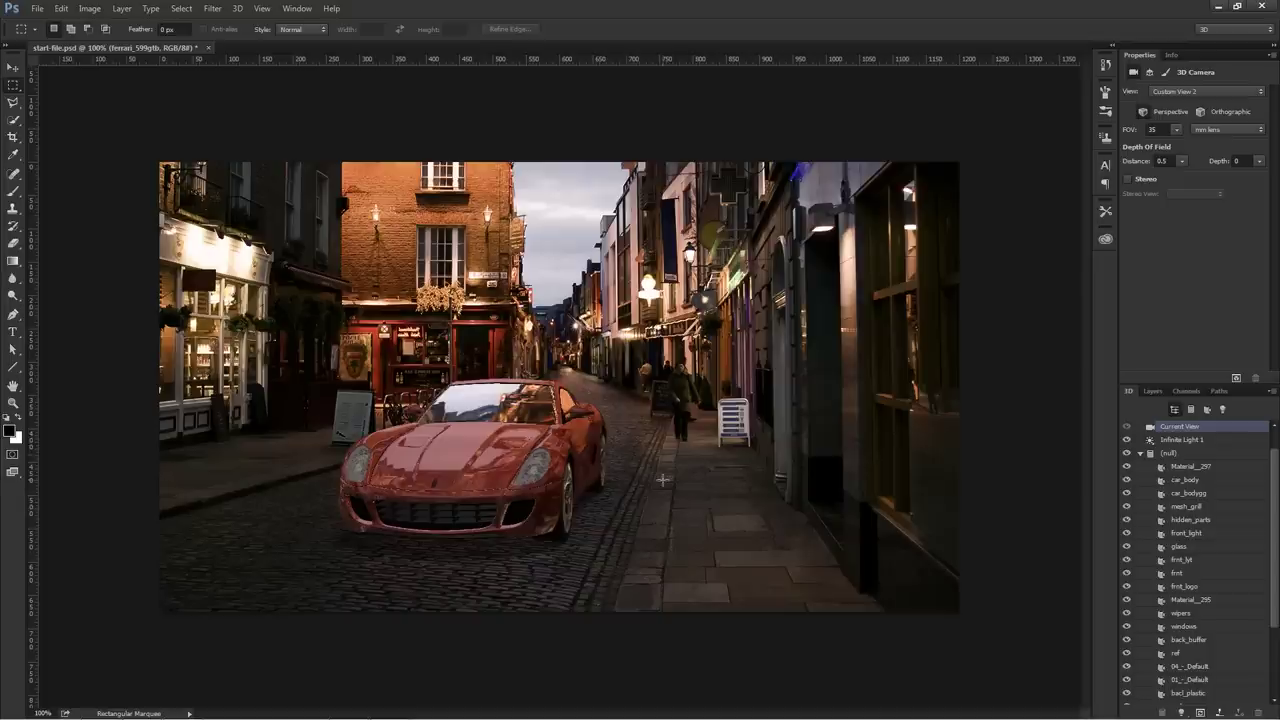
- Render a rectangular area enclosing the whole car and the ground around it
drag(652, 357, 250, 584)
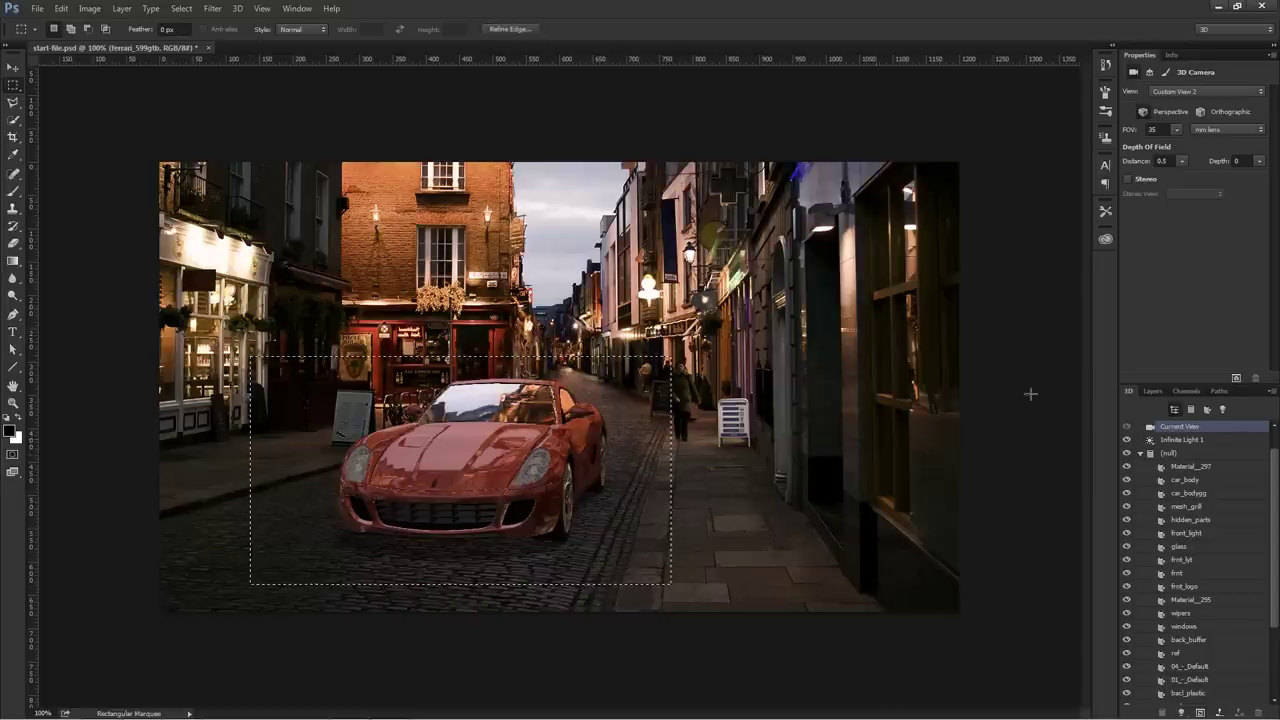
click(1236, 378)
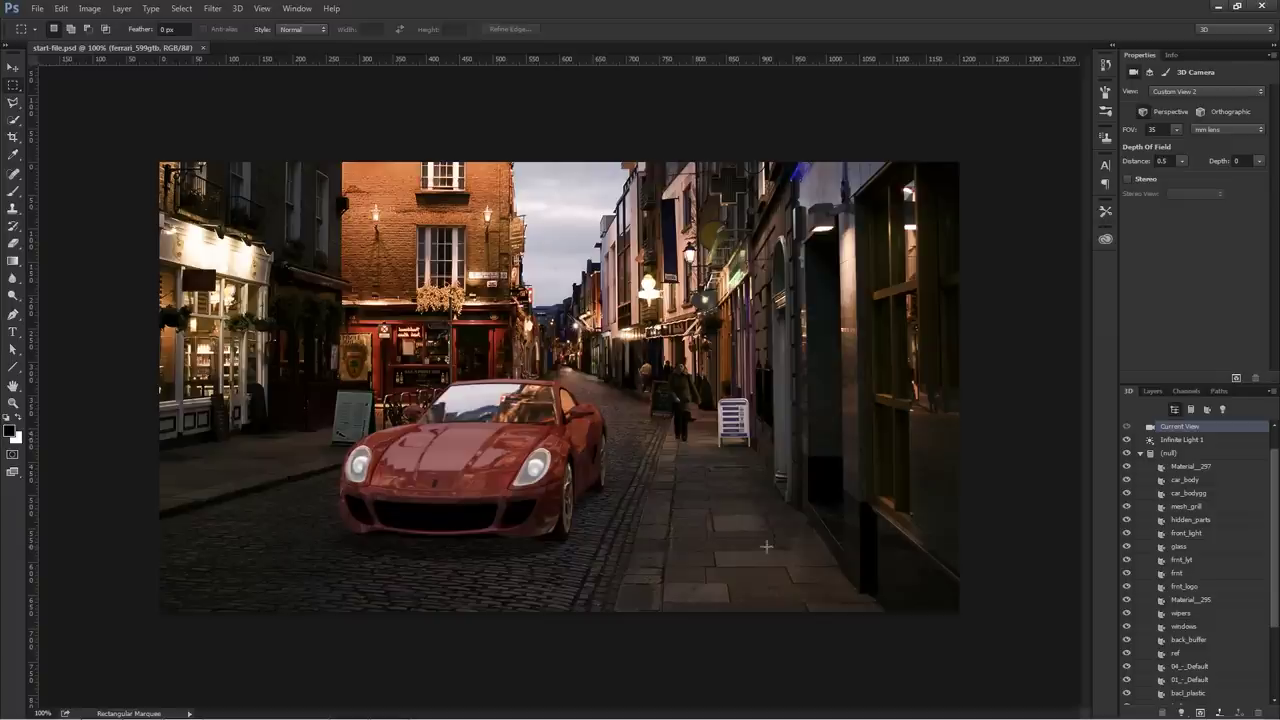
- Add a Black & White adjustment layer above the car layer
click(1154, 391)
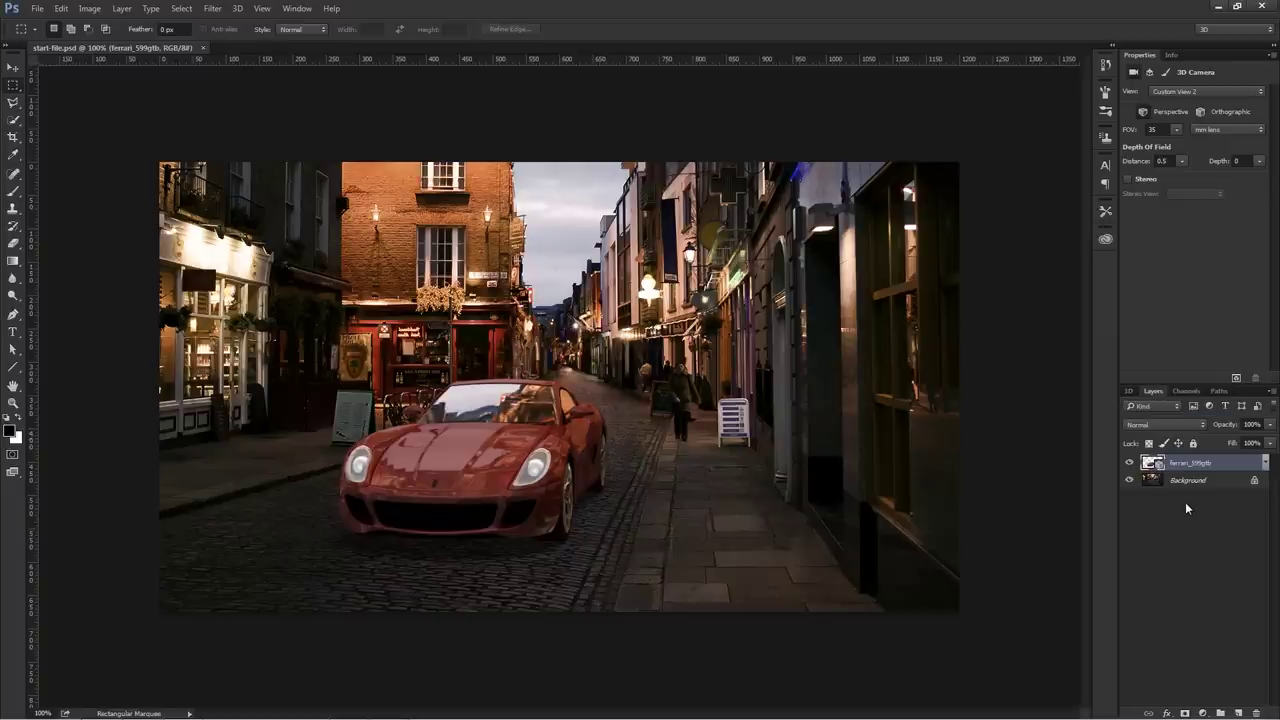
click(1203, 712)
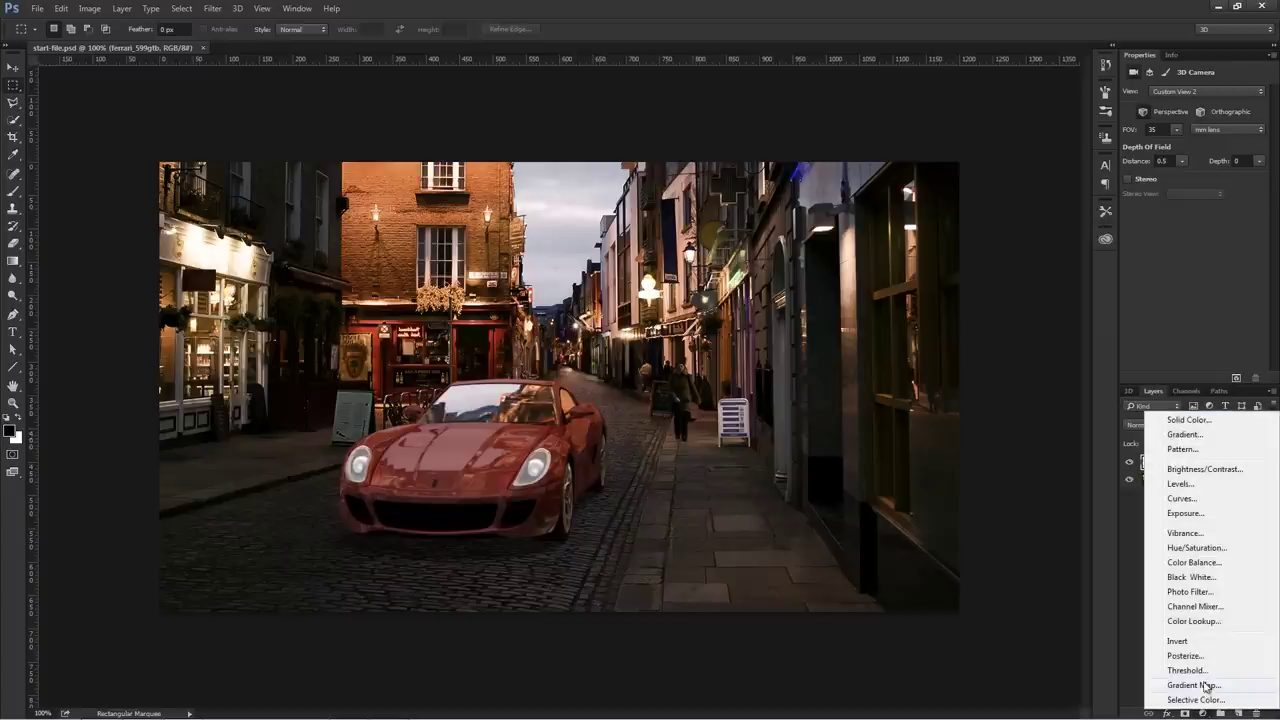
click(1215, 582)
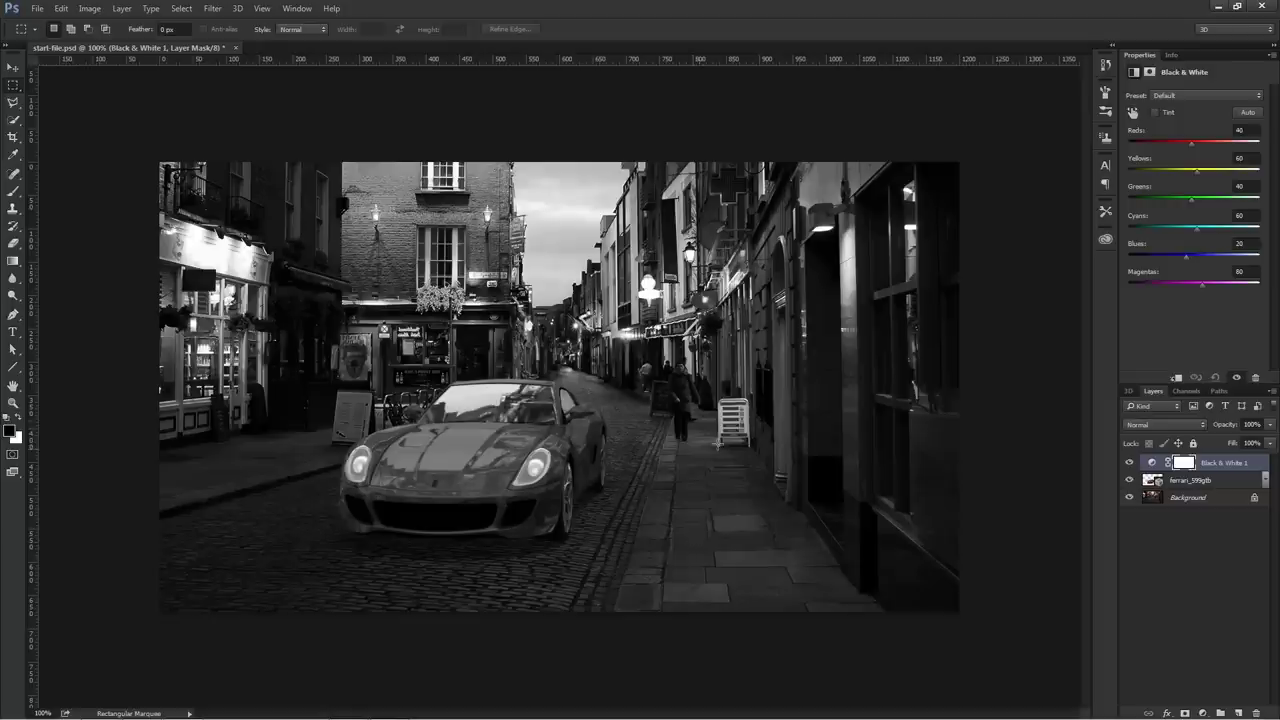
- Add a Curves adjustment layer directly above the car layer, clip it to the car and set its blend mode to Luminosity
click(1200, 481)
click(1203, 712)
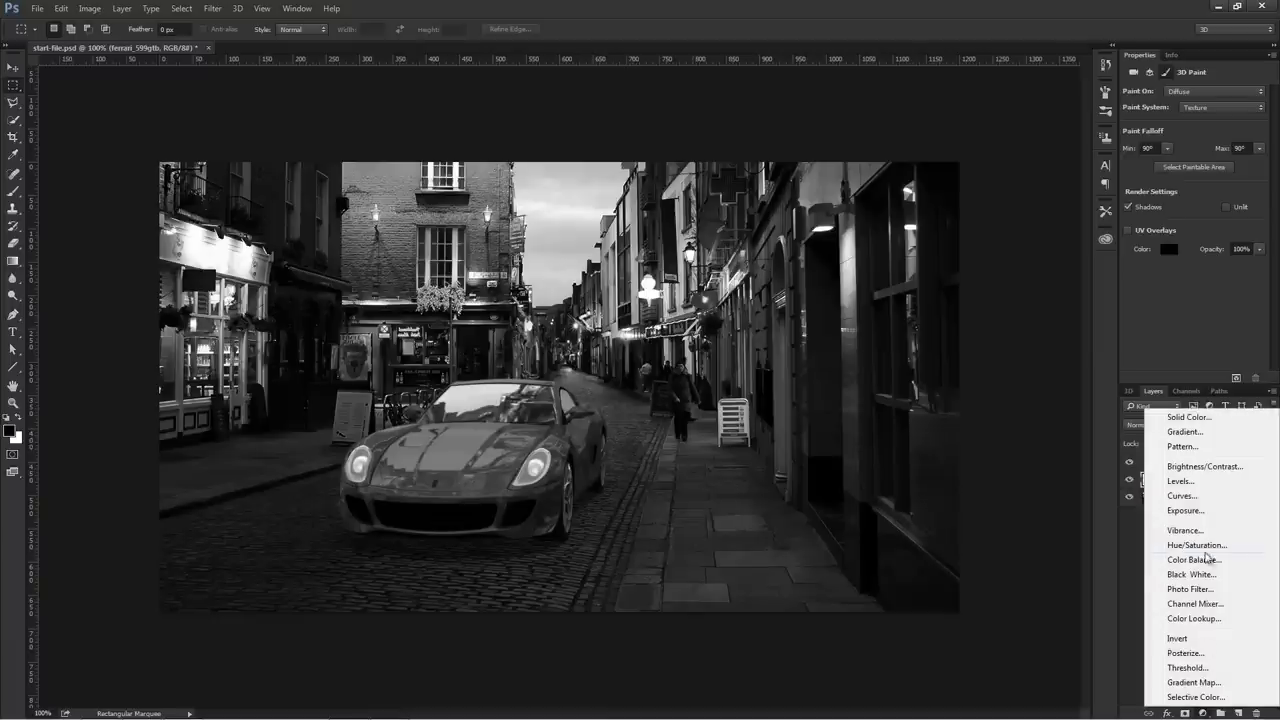
click(1195, 514)
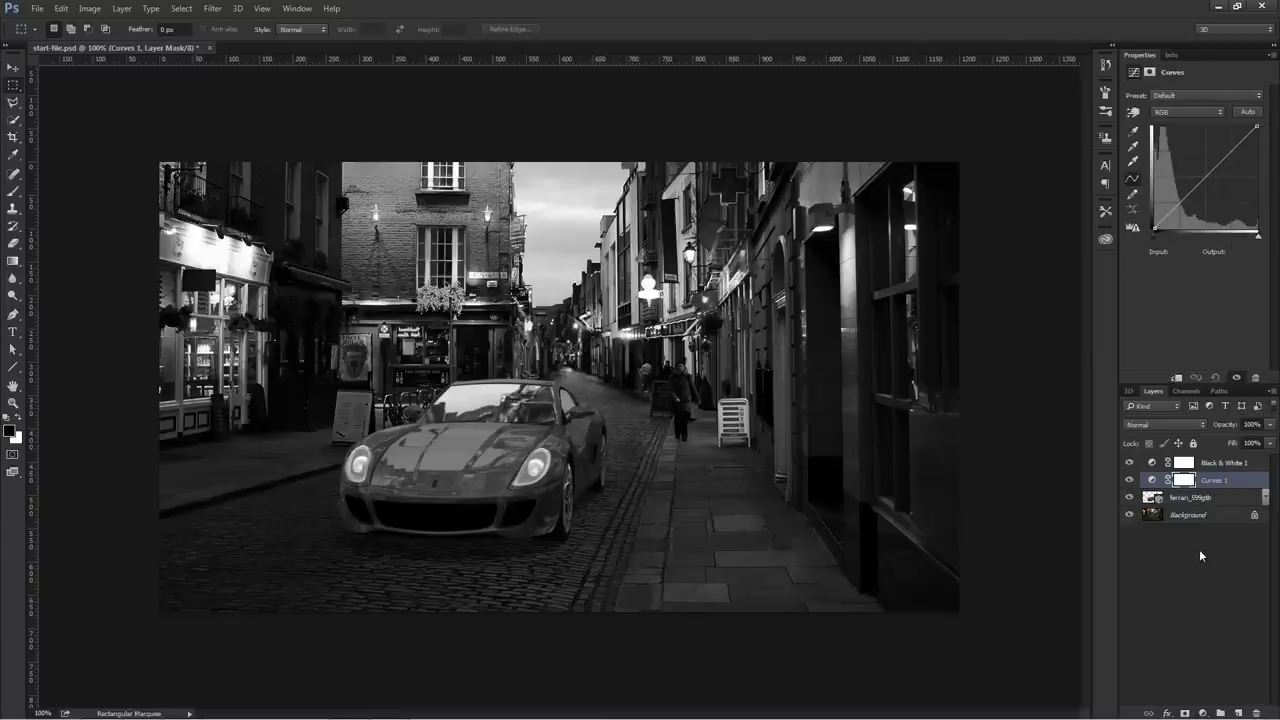
key(ctrl+alt+g)
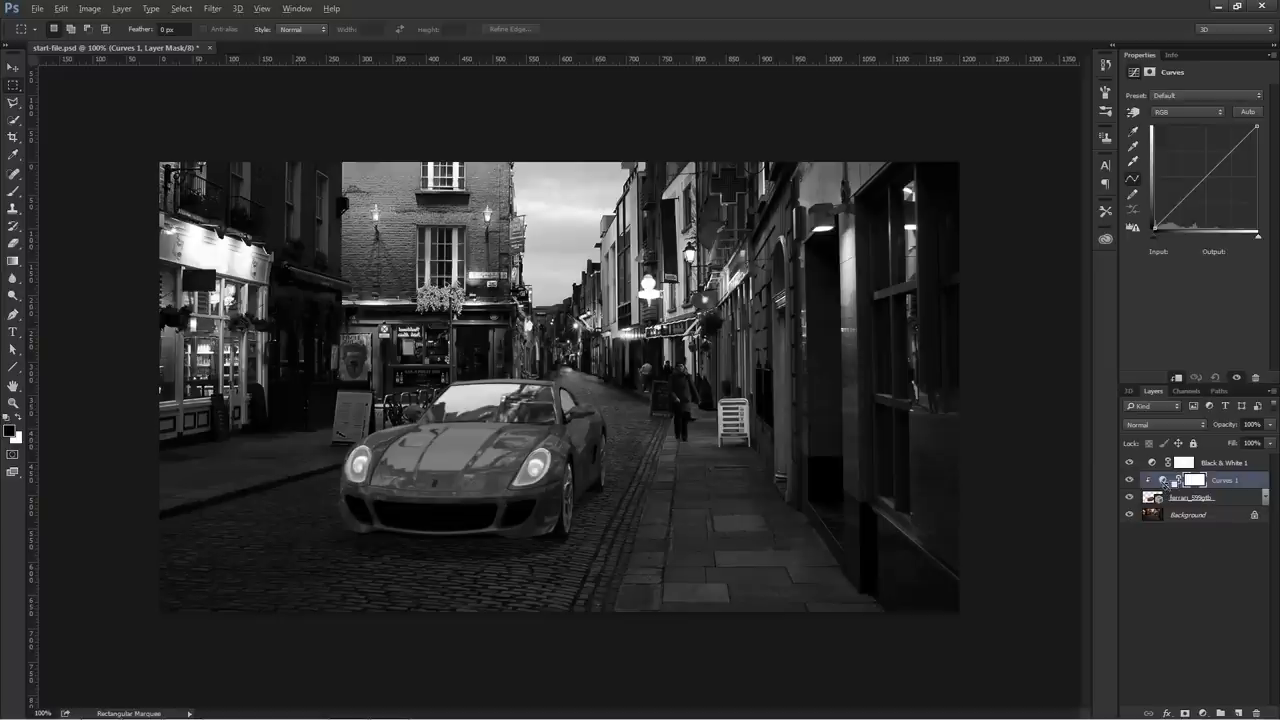
key(ctrl+alt+g)
key(ctrl+alt+g)
click(1159, 433)
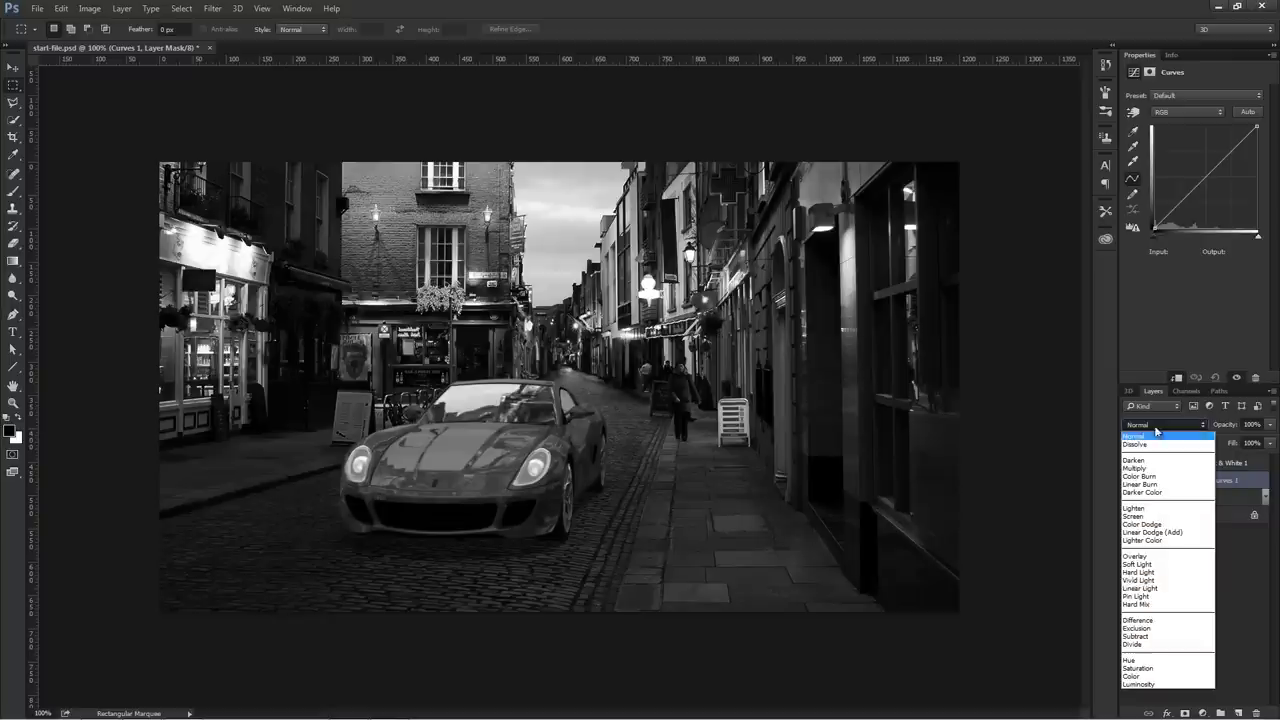
click(1157, 686)
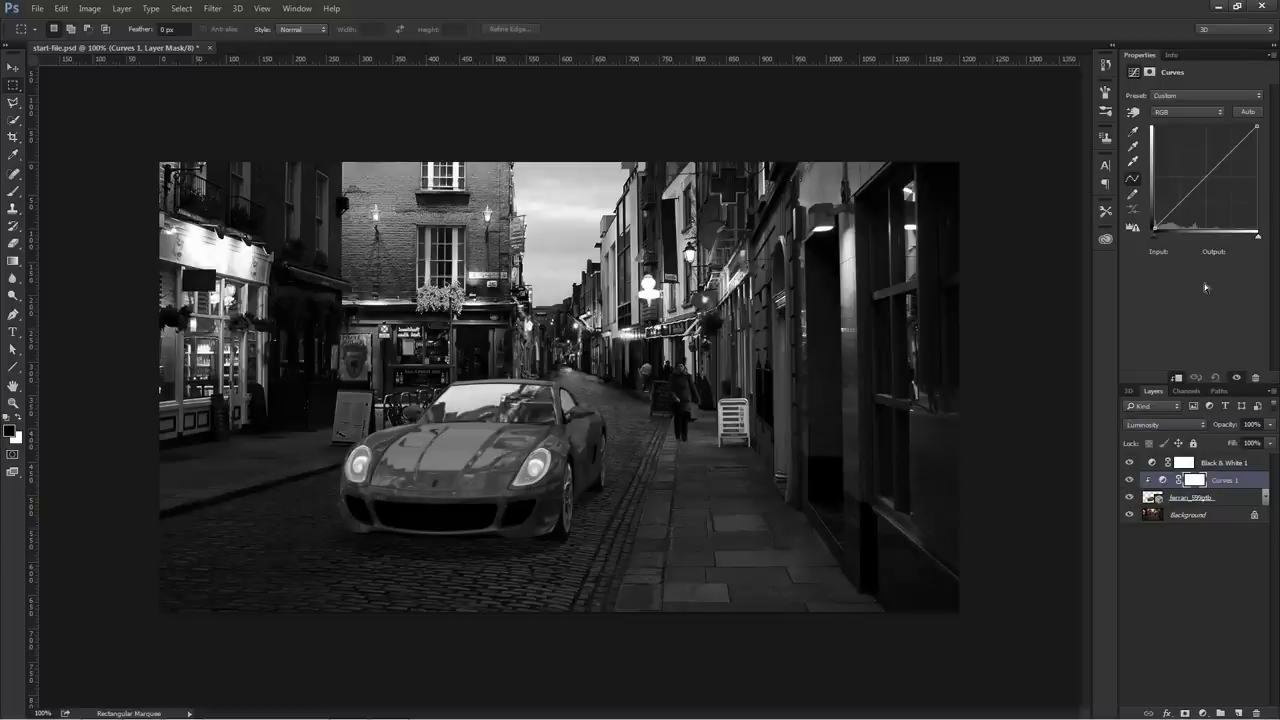
- Apply the Medium Contrast (RGB) preset to the Curves adjustment and compare the car with and without it
click(1172, 96)
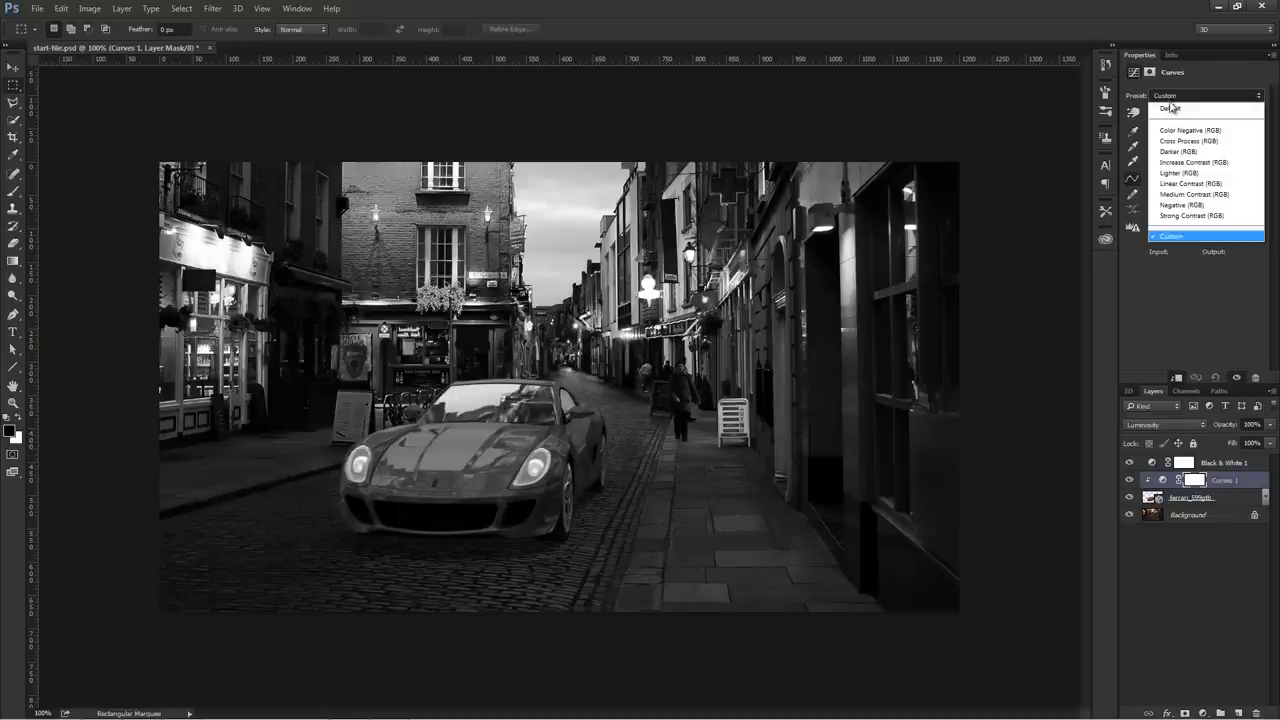
click(1201, 201)
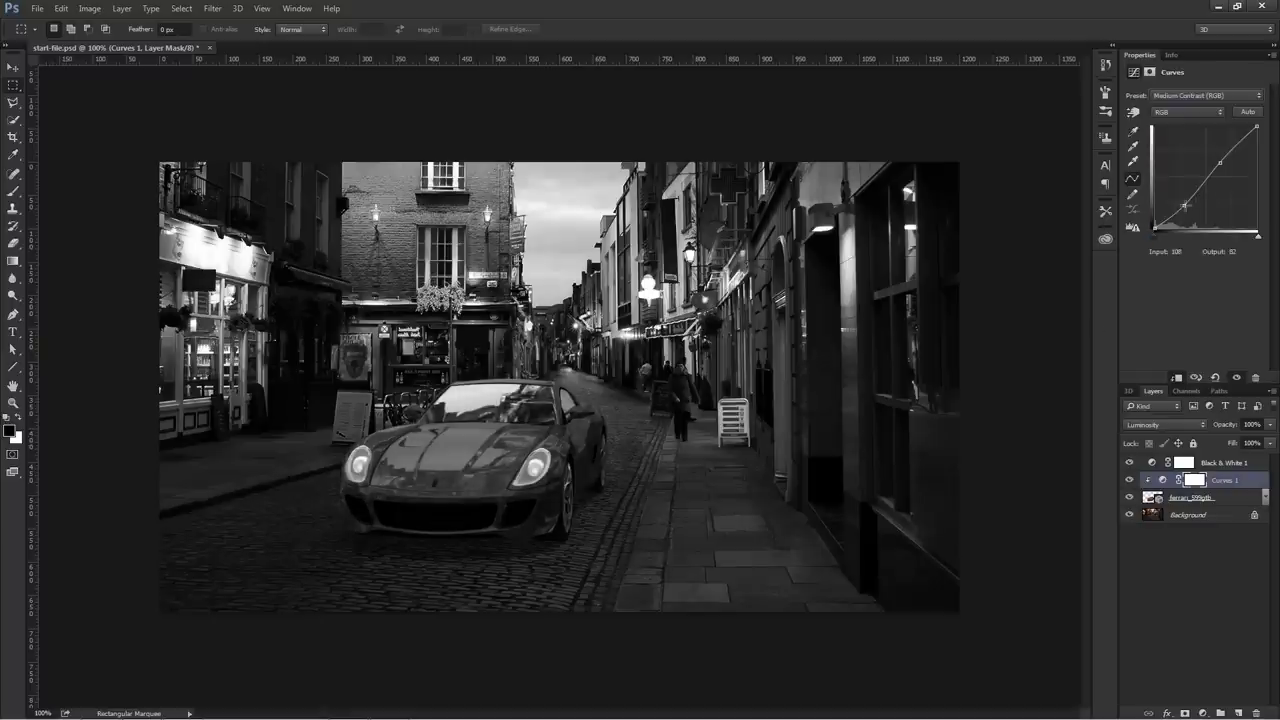
click(1129, 480)
click(1129, 481)
click(1129, 481)
click(1129, 481)
click(1129, 481)
click(1129, 481)
- Reshape the curve into a steeper S with a shadow point at input 73, output 53, and compare the effect
drag(1220, 162, 1184, 207)
click(1128, 481)
click(1128, 481)
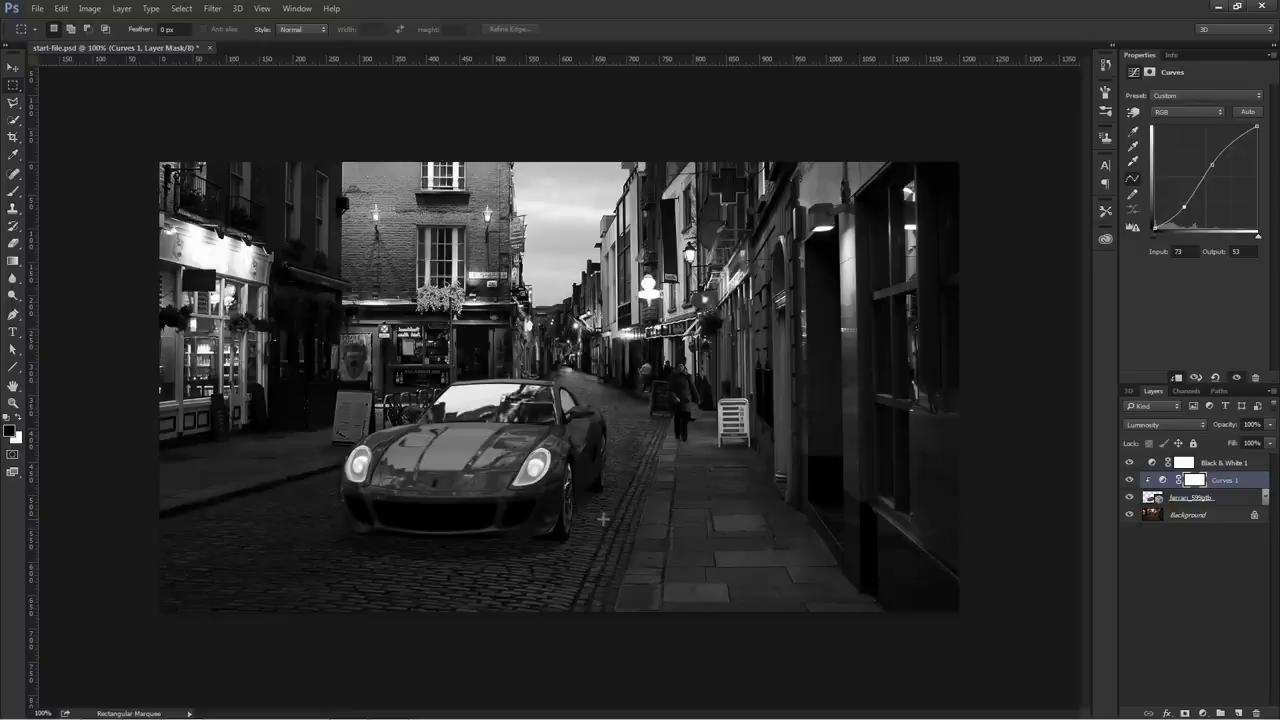
- Compare the car's luminosity with and without the Curves adjustment, and hide the Black & White layer
click(1130, 481)
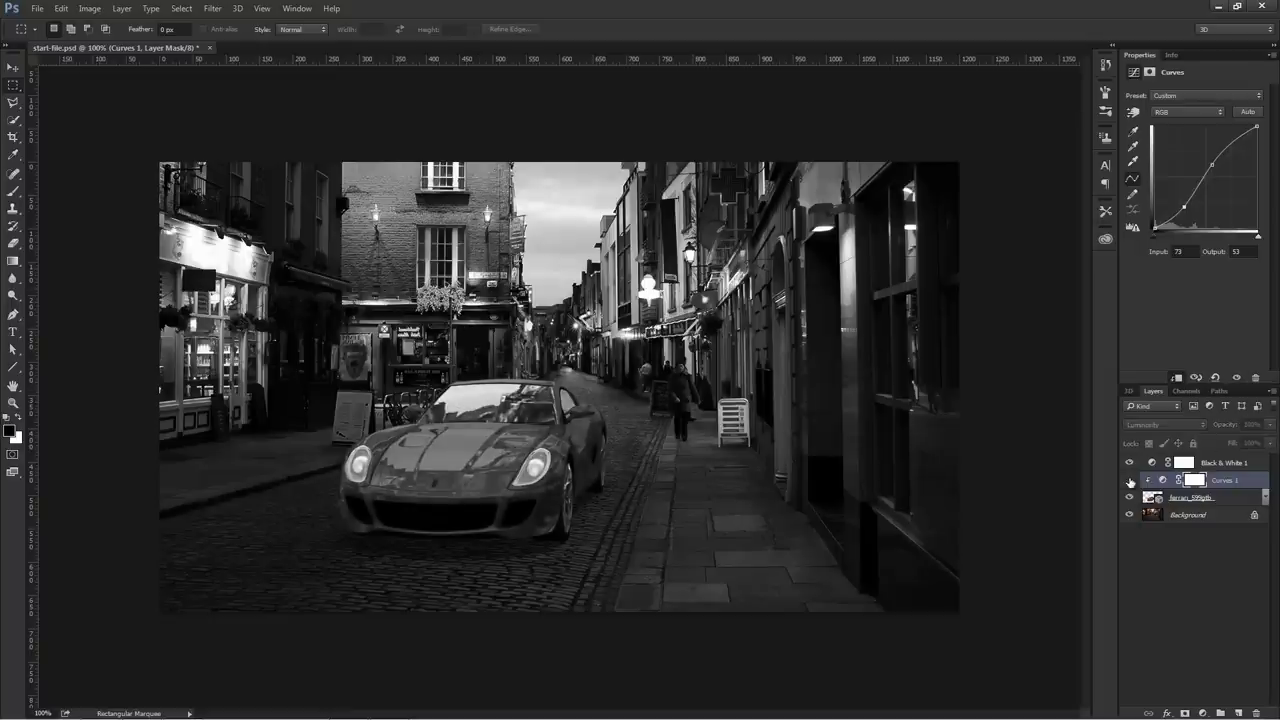
click(1130, 481)
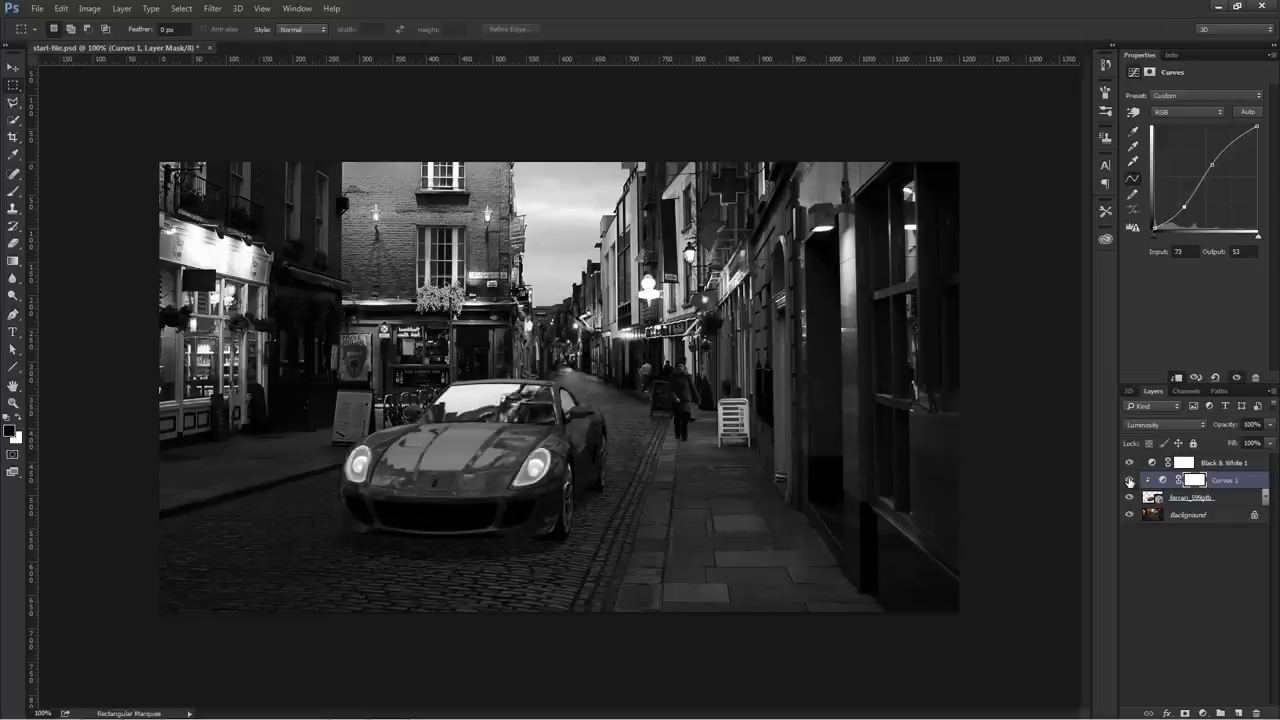
click(1130, 463)
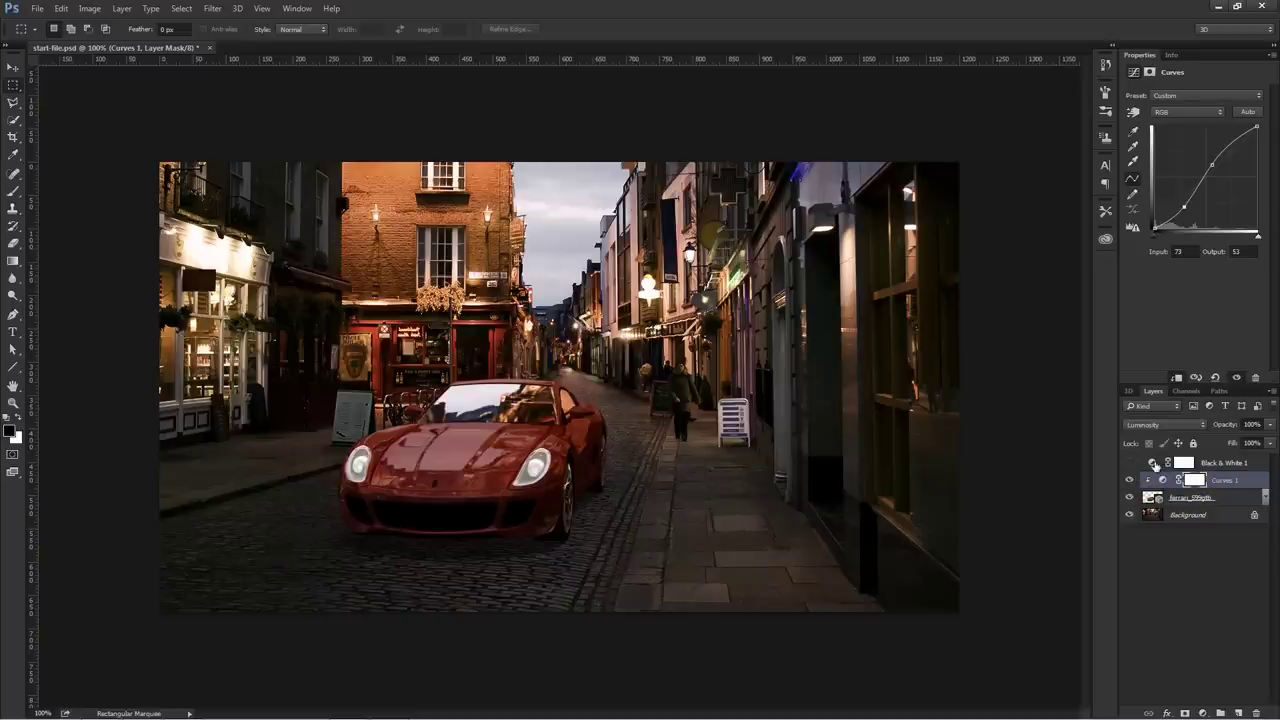
- Compare the car's contrast with the Curves adjustment hidden and shown
click(1131, 482)
click(1131, 481)
- Add a new empty layer directly above the Background and name it contact shadow
scroll(582, 539, up, 5)
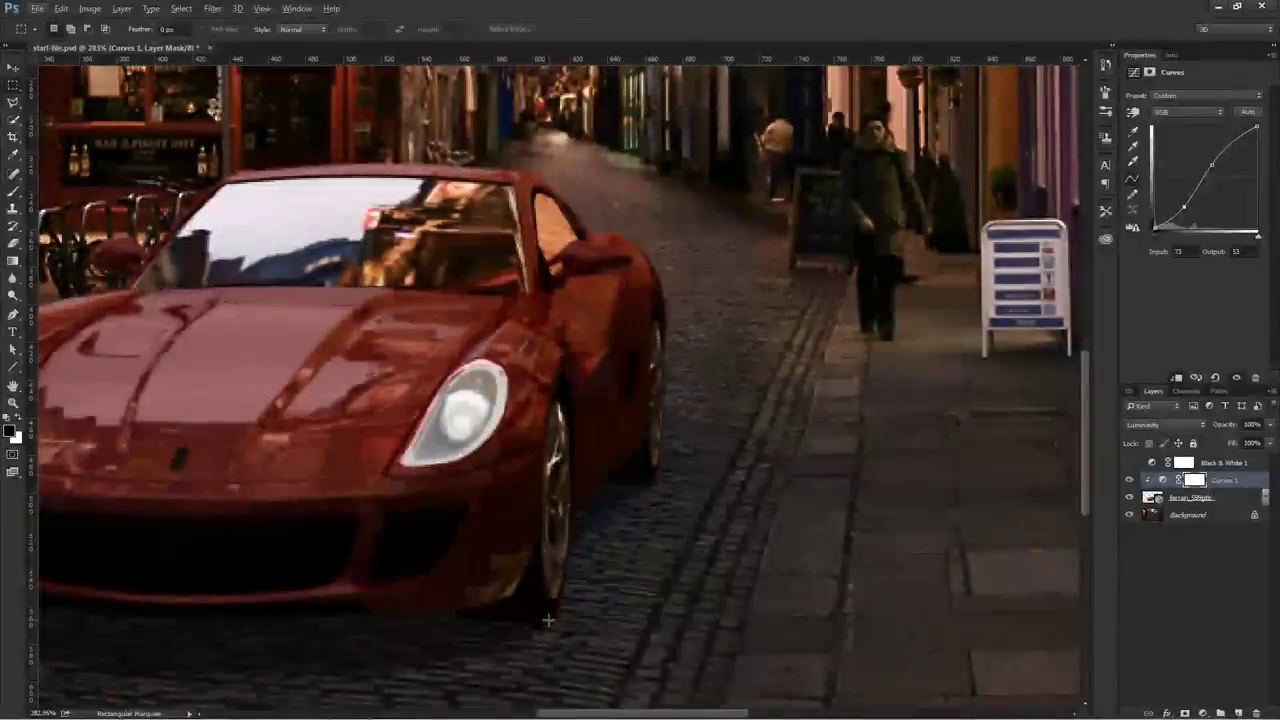
click(1203, 517)
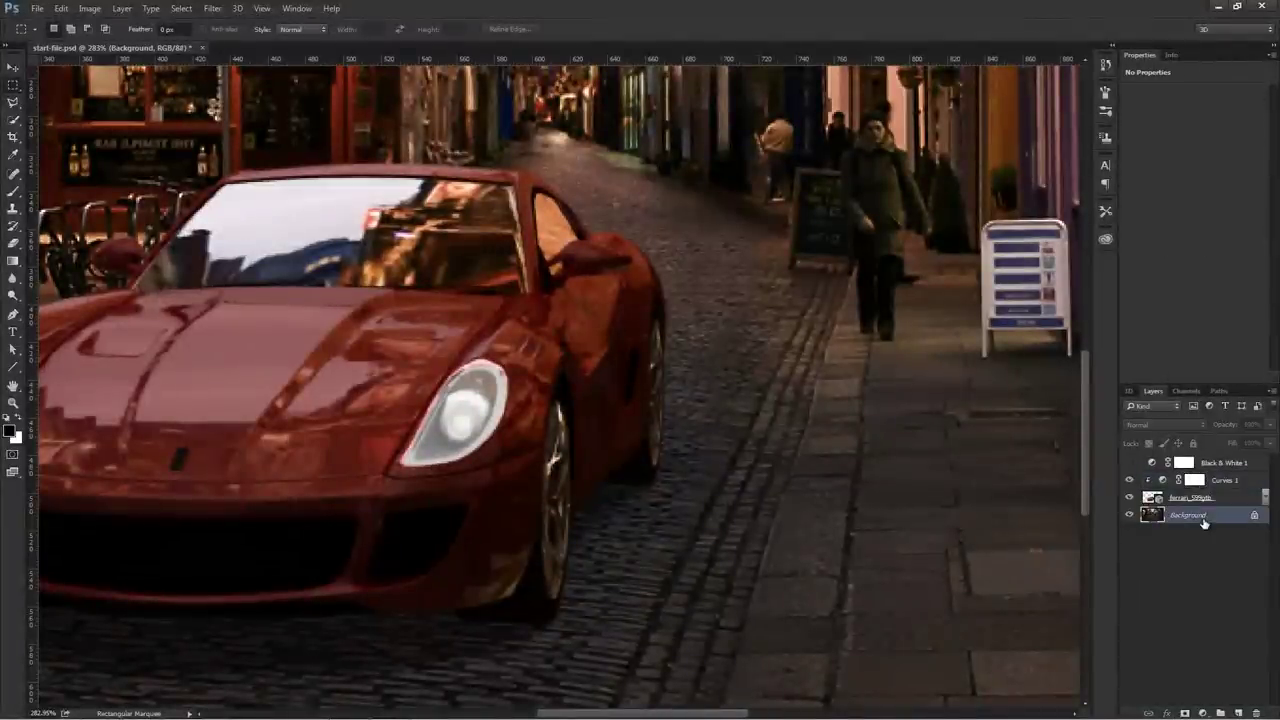
click(1238, 713)
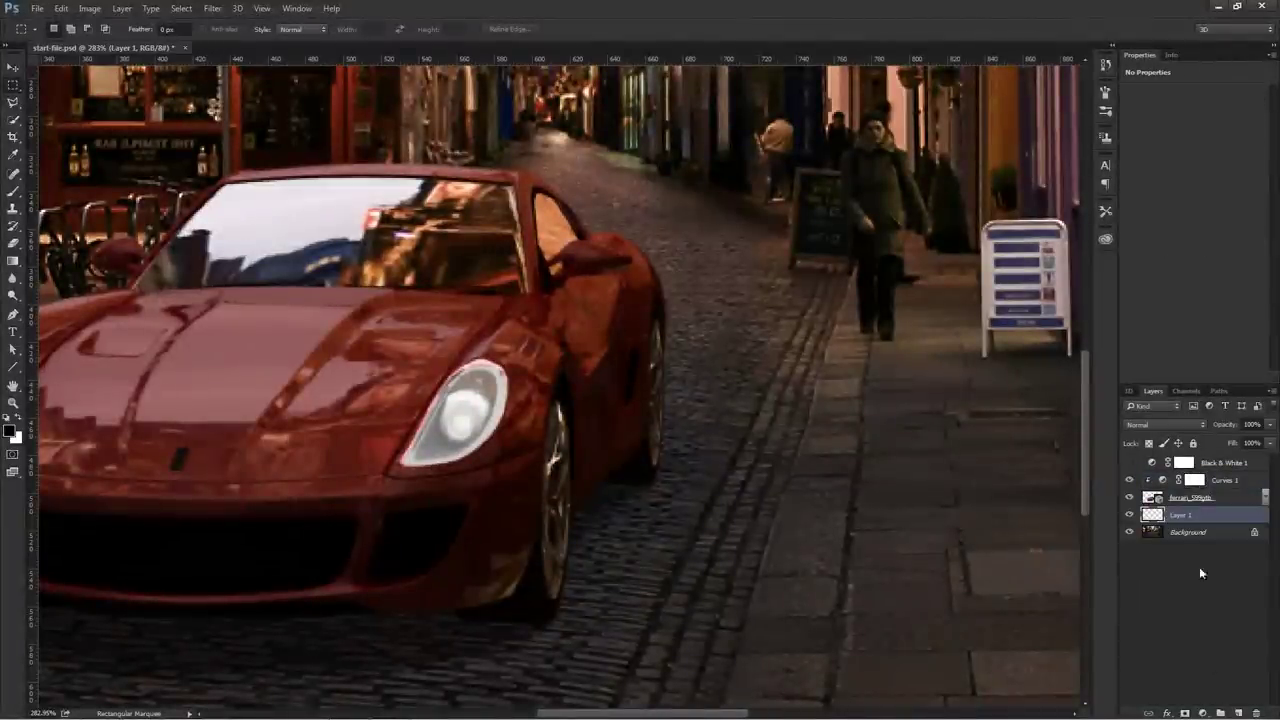
double_click(1182, 514)
text(cantra)
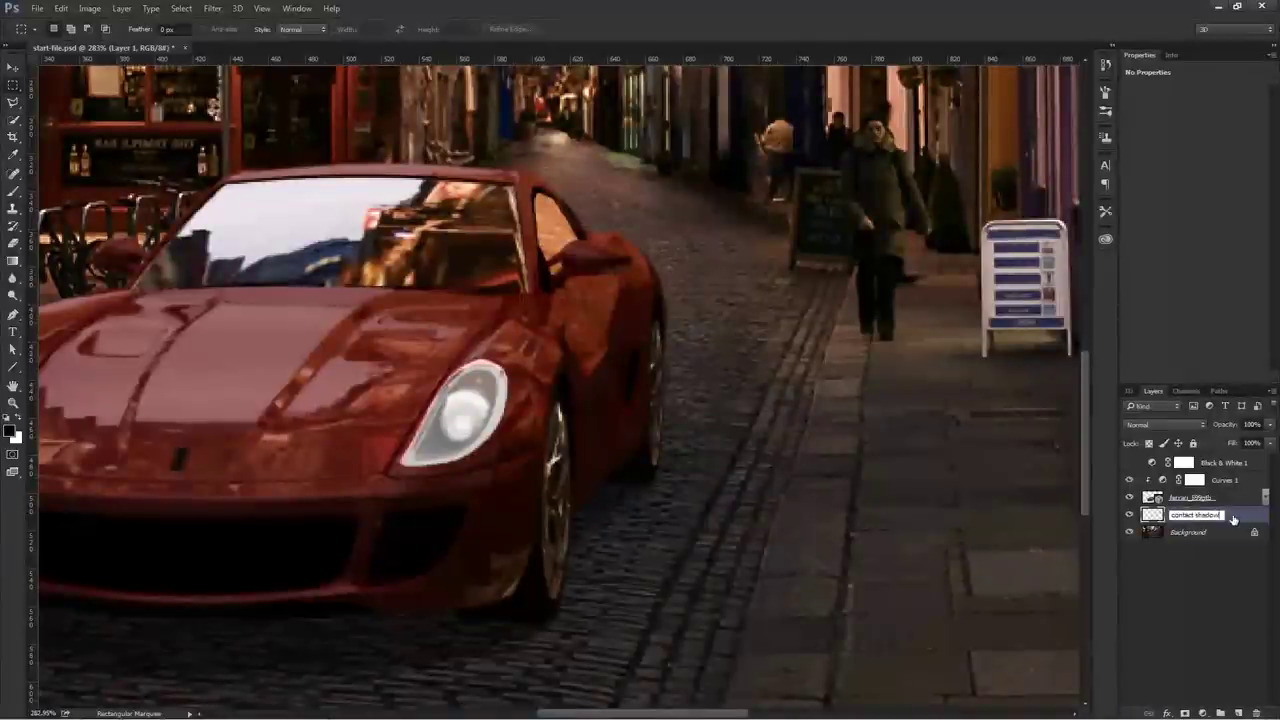
key(Return)
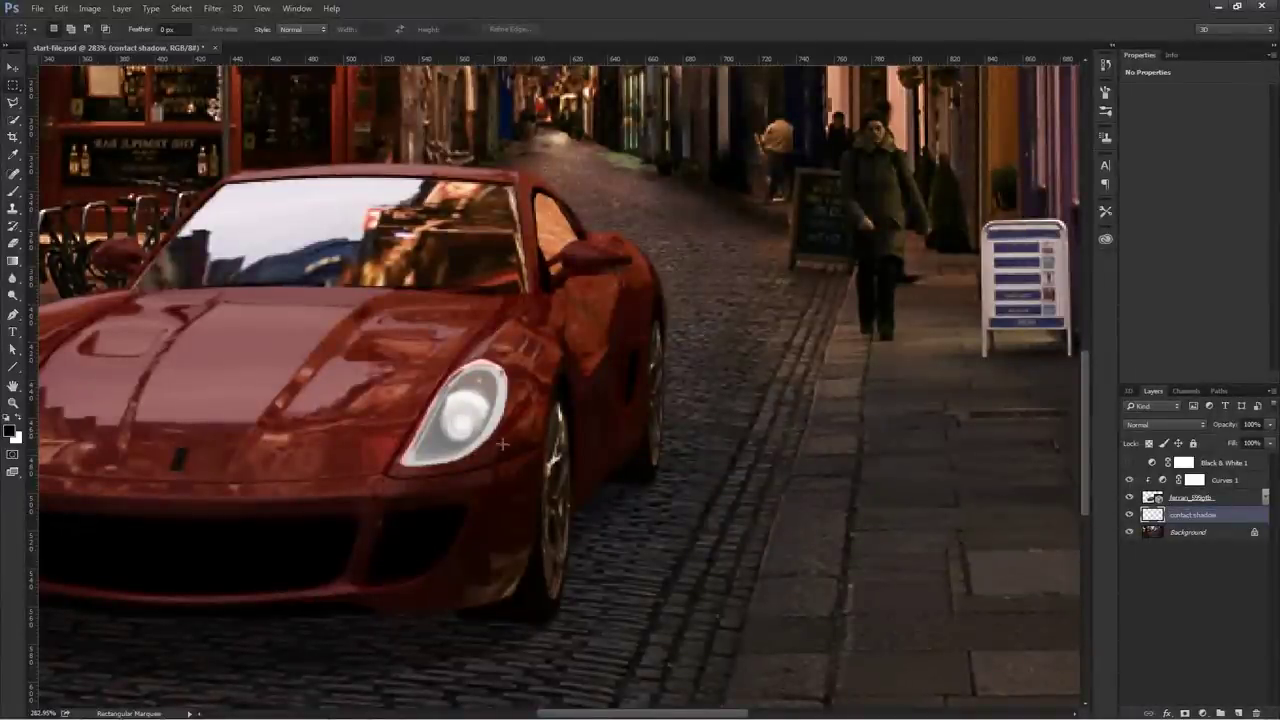
- Paint black contact shadows with a small brush on the cobblestones beneath the car's rear and front tires
key(b)
key(bracketright)
key(bracketright)
key(bracketright)
key(bracketleft)
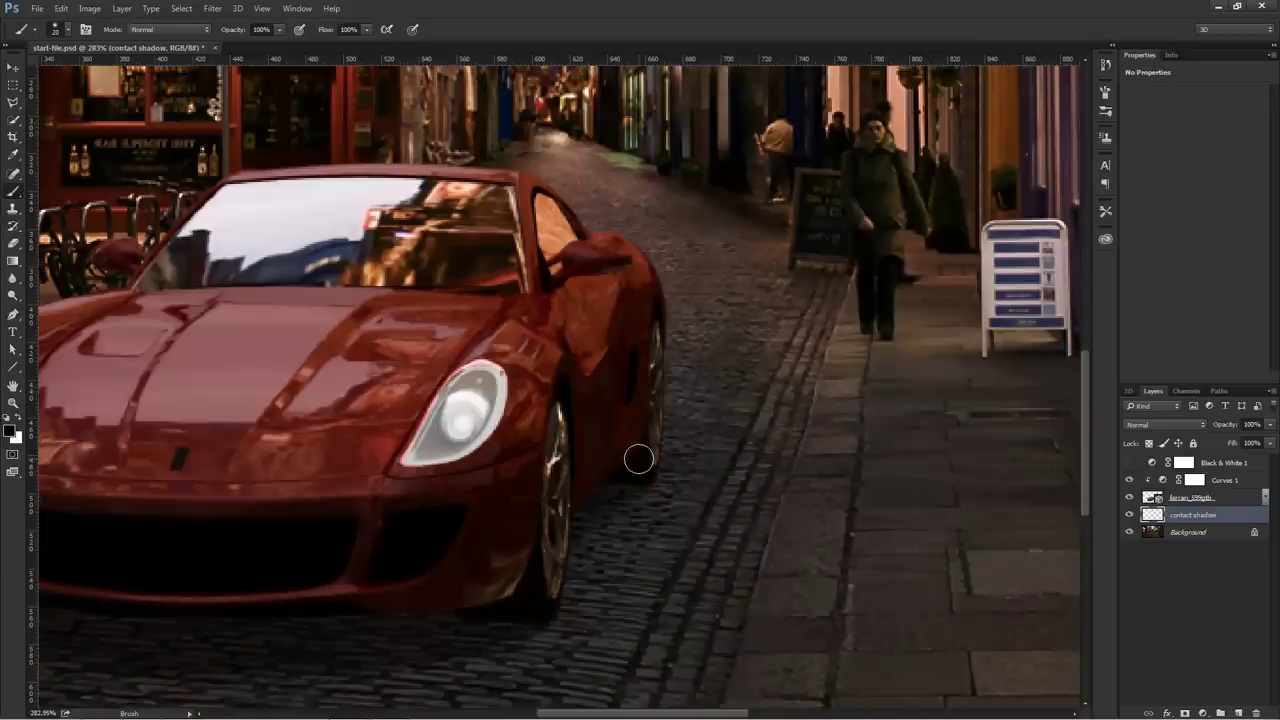
key(bracketleft)
key(bracketleft)
mouse_move(640, 480)
mouse_down()
mouse_move(600, 479)
mouse_move(651, 480)
mouse_up()
mouse_move(491, 617)
mouse_down()
mouse_move(460, 614)
mouse_move(502, 620)
mouse_up()
- Set the contact shadow layer's opacity to 76%
click(1225, 430)
text(76)
key(Return)
- Add a new layer above contact shadow and paint a black shadow beneath the car body with a 70 px brush
scroll(599, 390, down, 5)
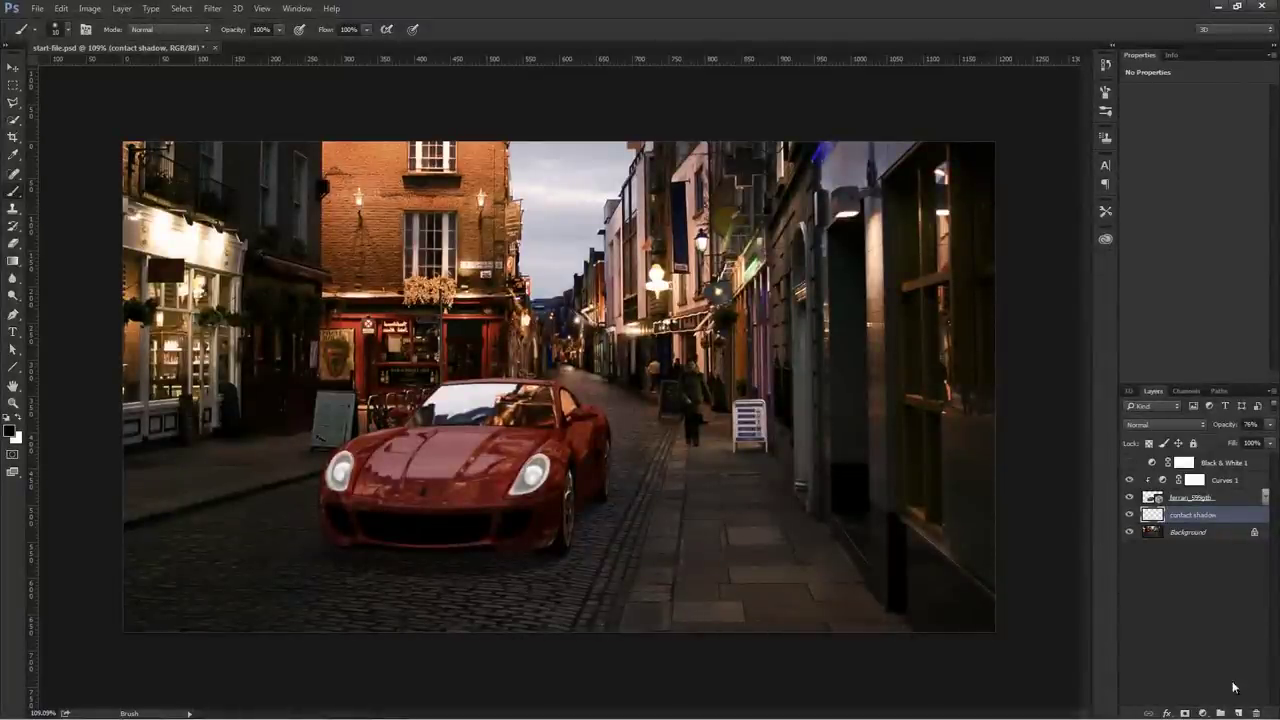
click(1238, 713)
key(bracketright)
key(bracketright)
key(bracketright)
key(bracketright)
key(bracketright)
key(bracketright)
key(bracketright)
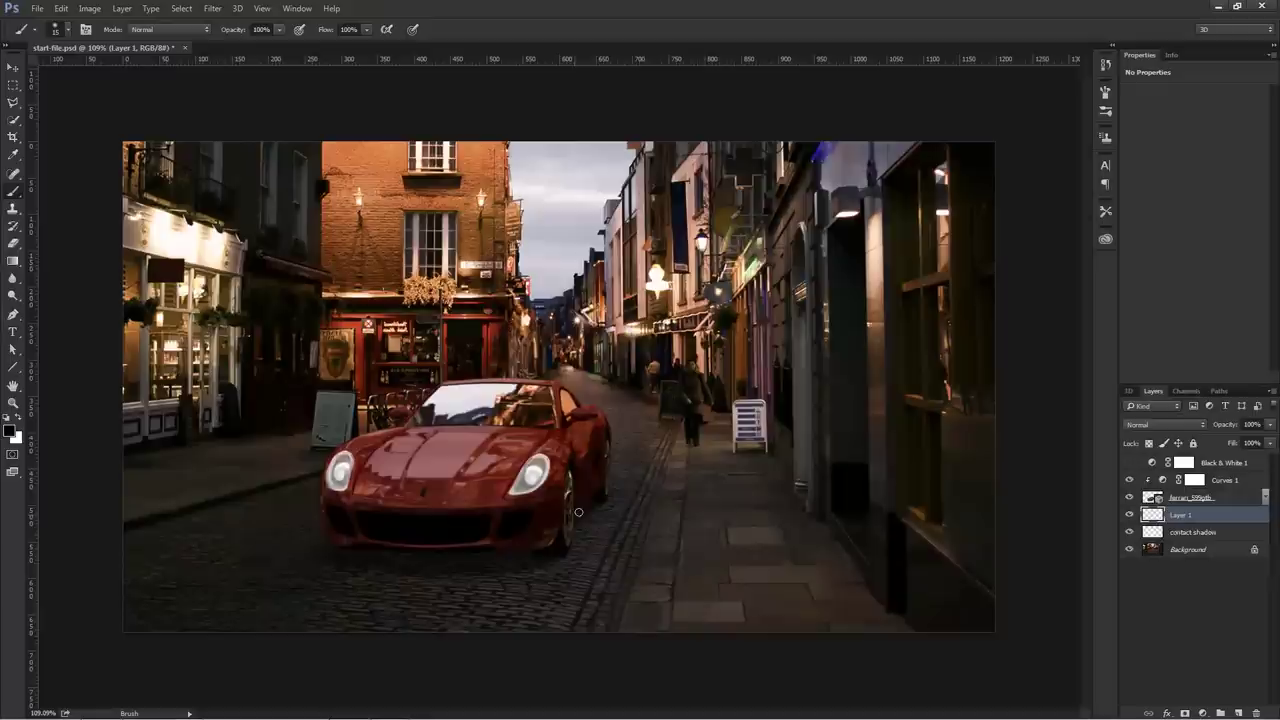
key(bracketright)
key(bracketright)
key(bracketright)
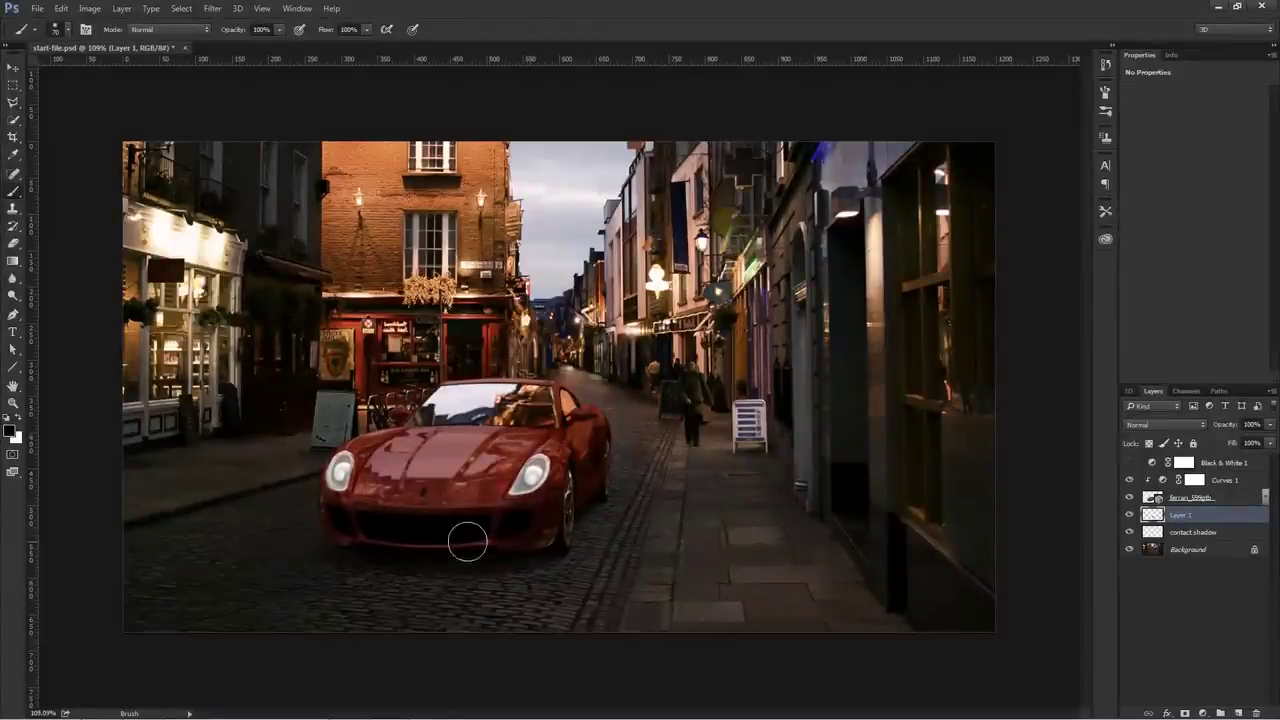
- Set the body shadow layer's opacity to 67% and name it under car shadow
drag(1218, 428, 756, 430)
mouse_move(1224, 429)
mouse_down()
mouse_move(1247, 430)
mouse_move(1220, 428)
mouse_move(1232, 441)
mouse_up()
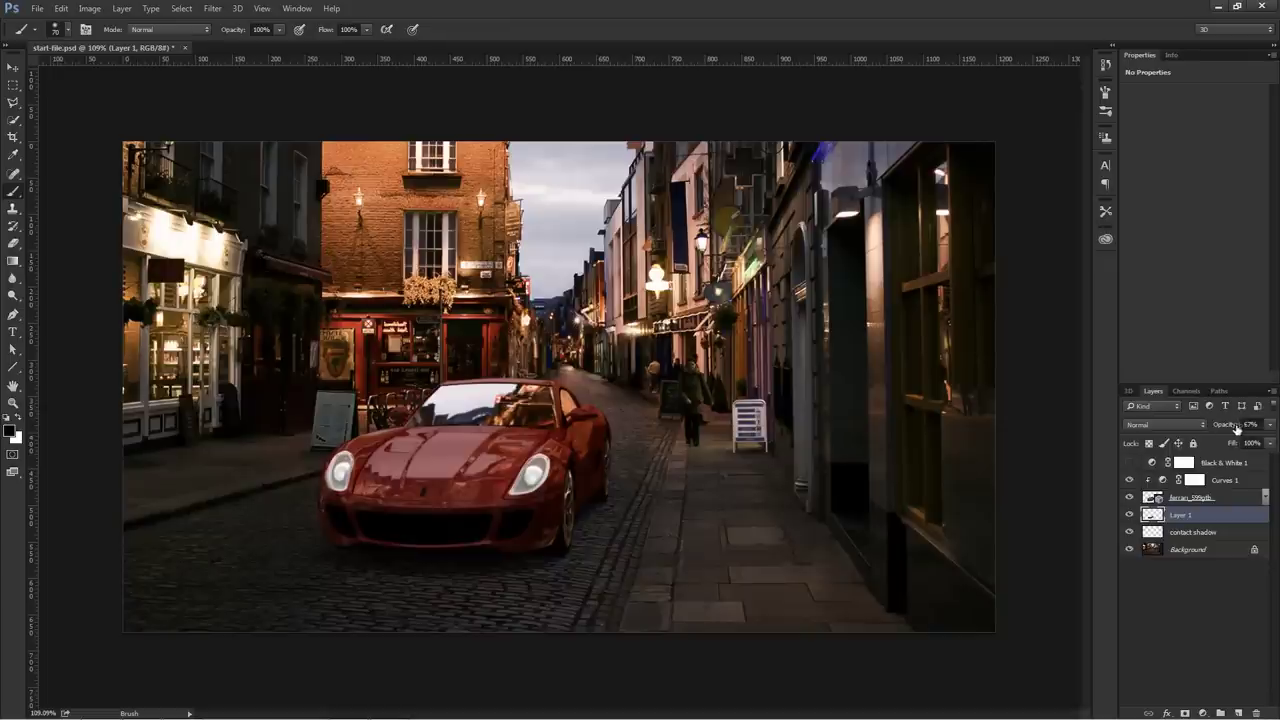
double_click(1190, 514)
text(sh)
text(der car)
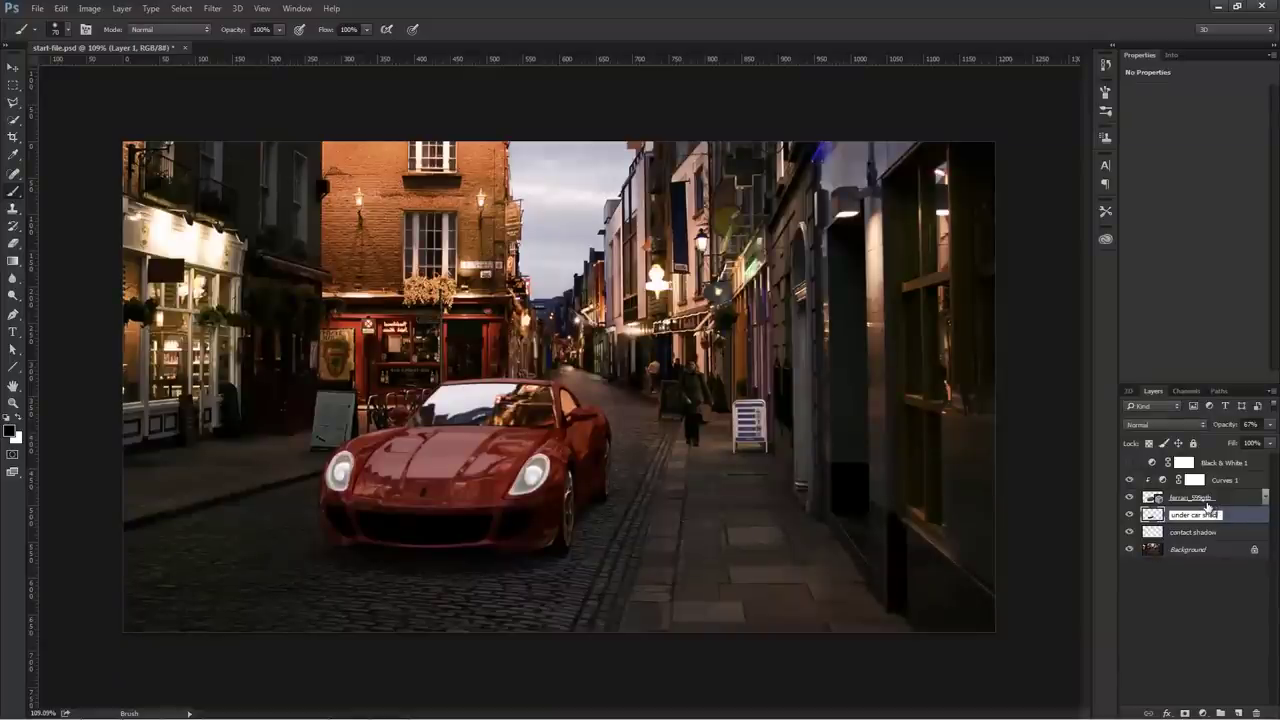
key(Return)
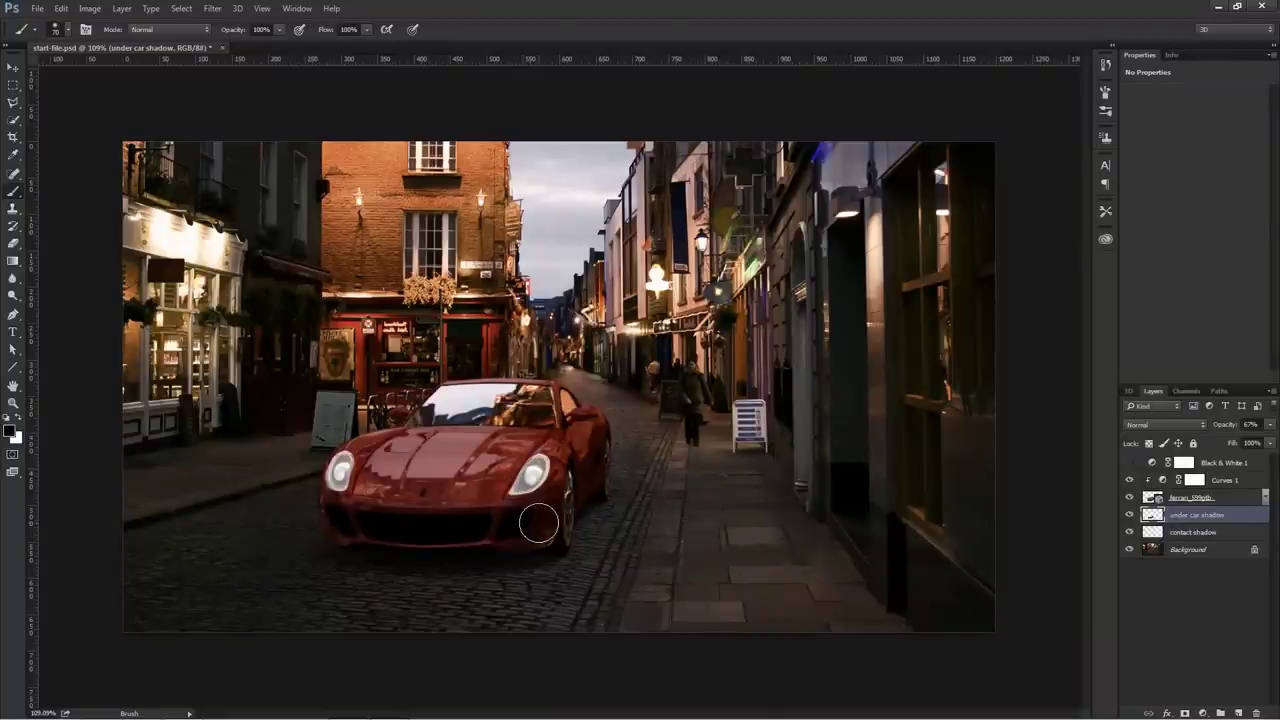
- Add a new layer above the Curves adjustment and fill it with black
click(1236, 481)
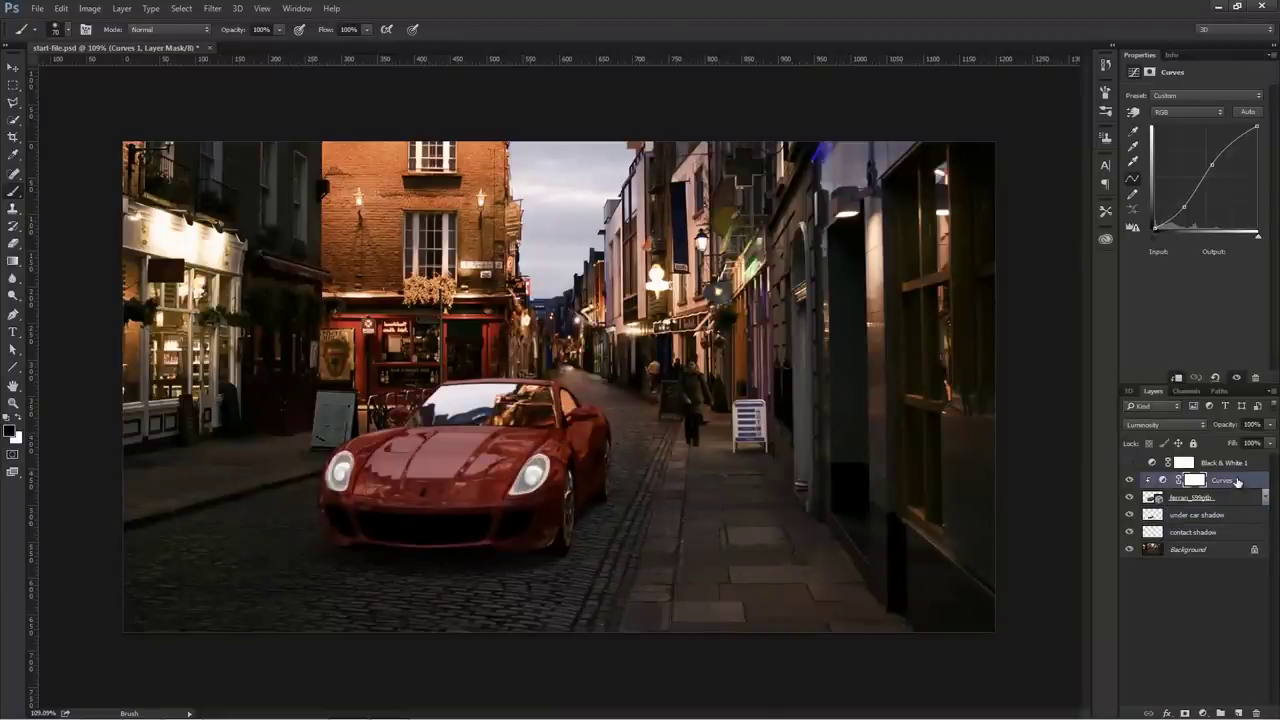
click(1238, 713)
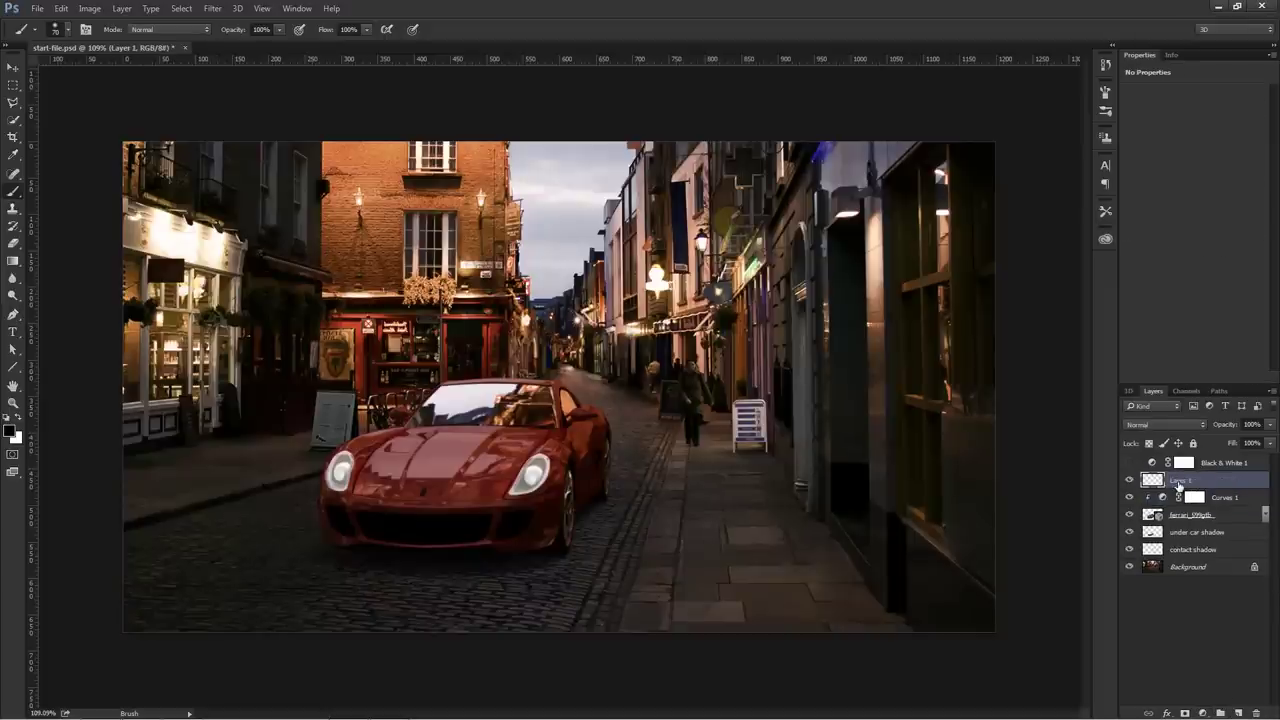
key(alt+BackSpace)
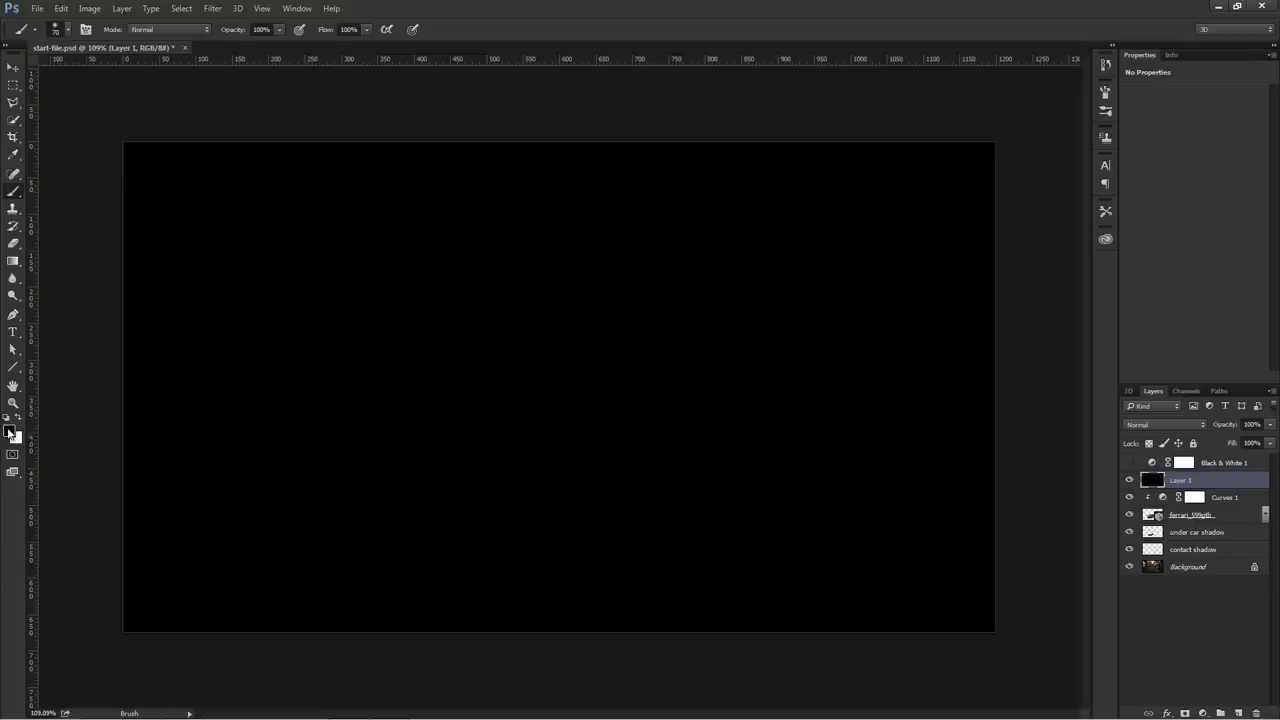
- Hide the black layer and use the Info readout to find the pixel coordinates of the car's pavement-side headlight
click(1129, 482)
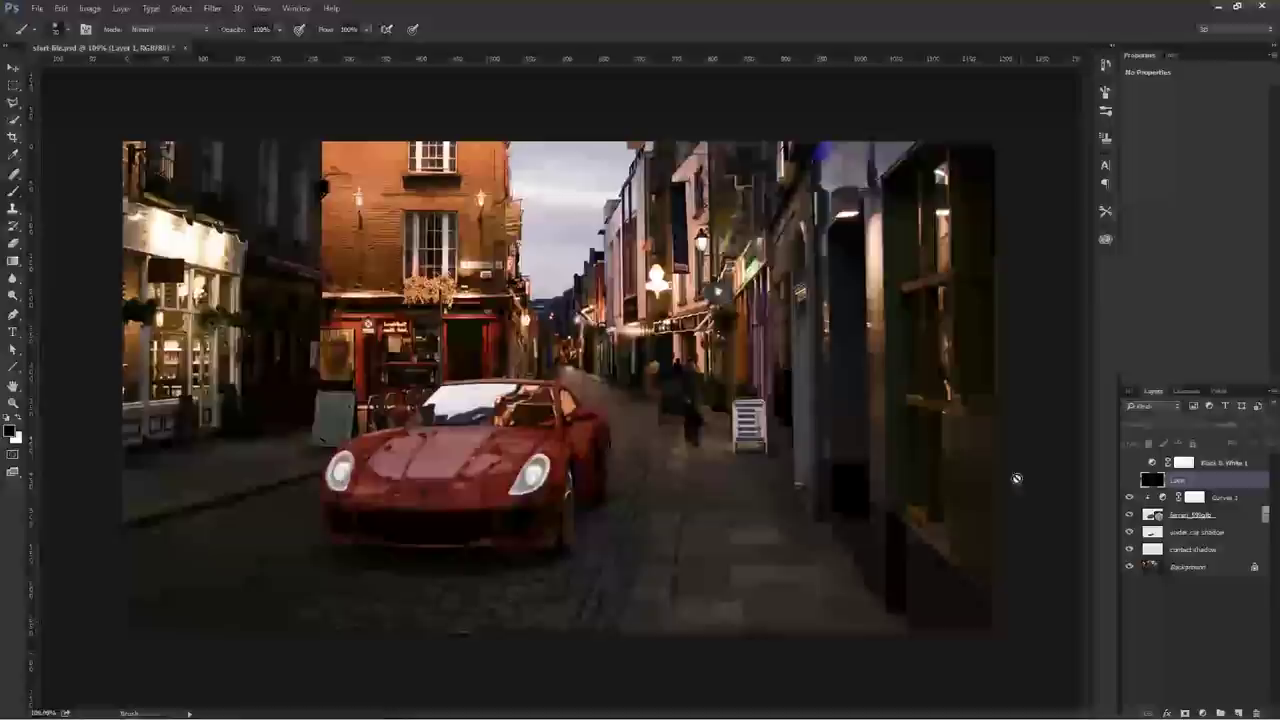
key(v)
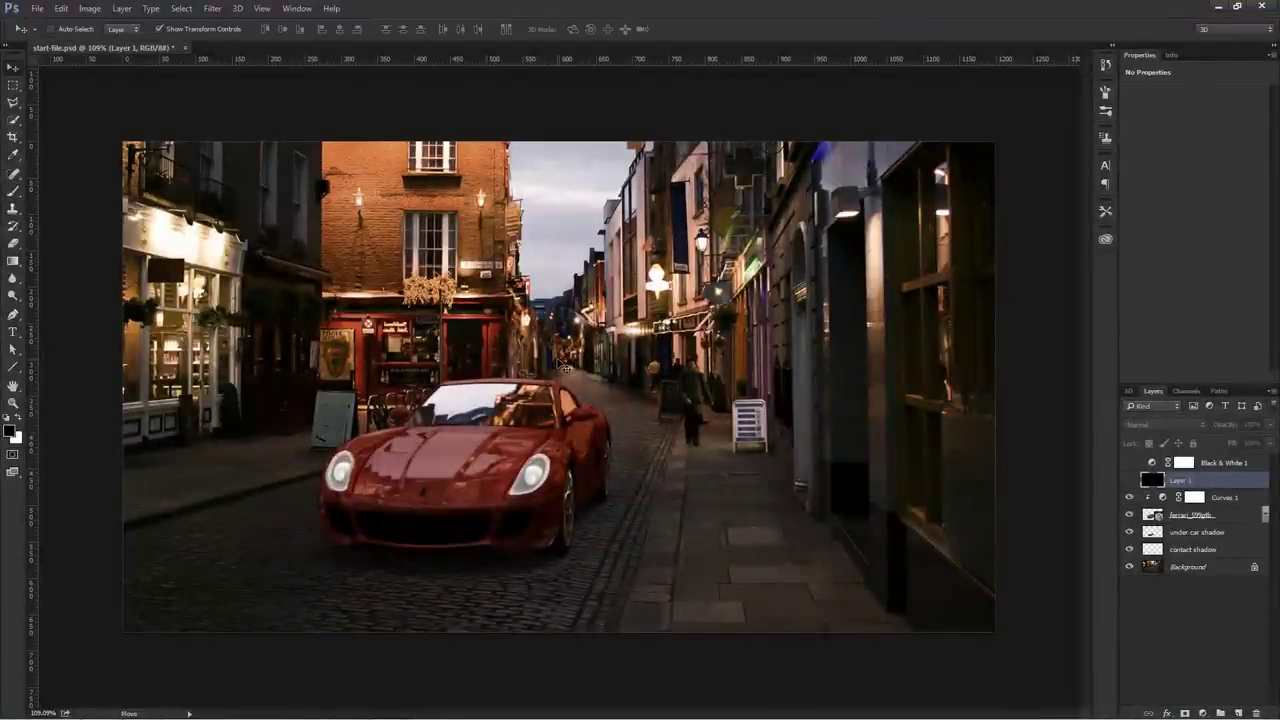
click(1172, 56)
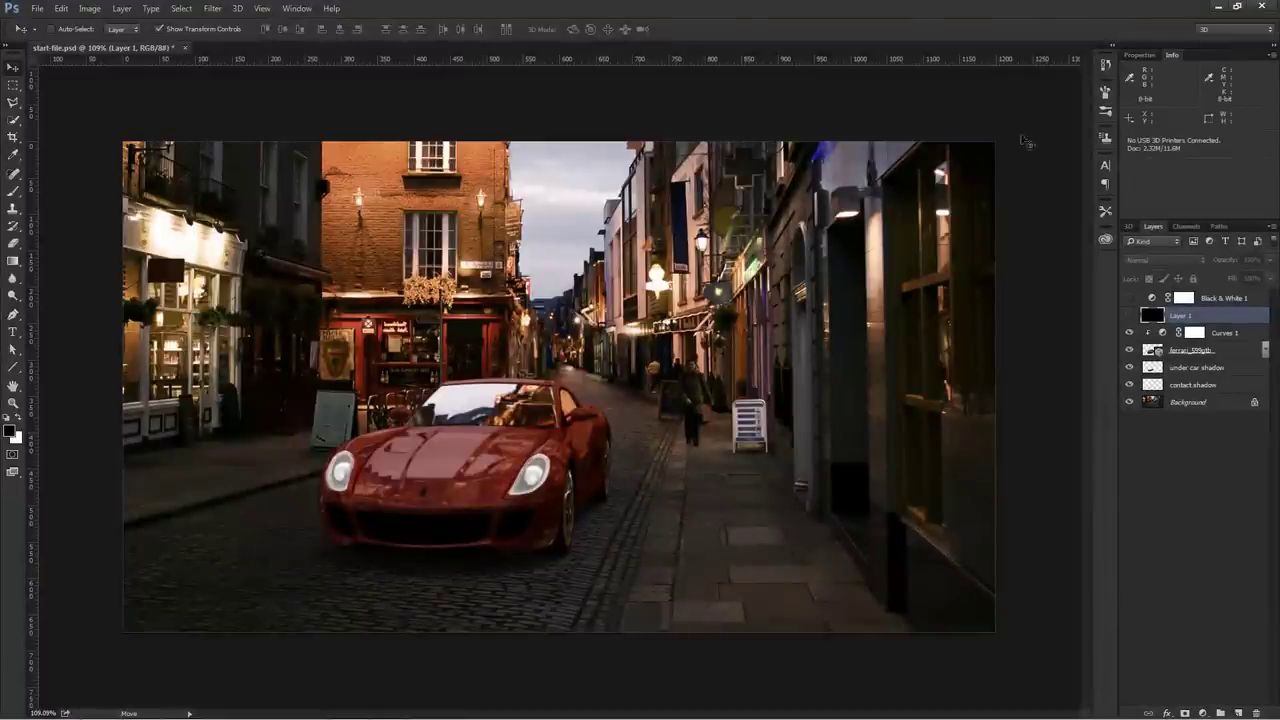
click(297, 8)
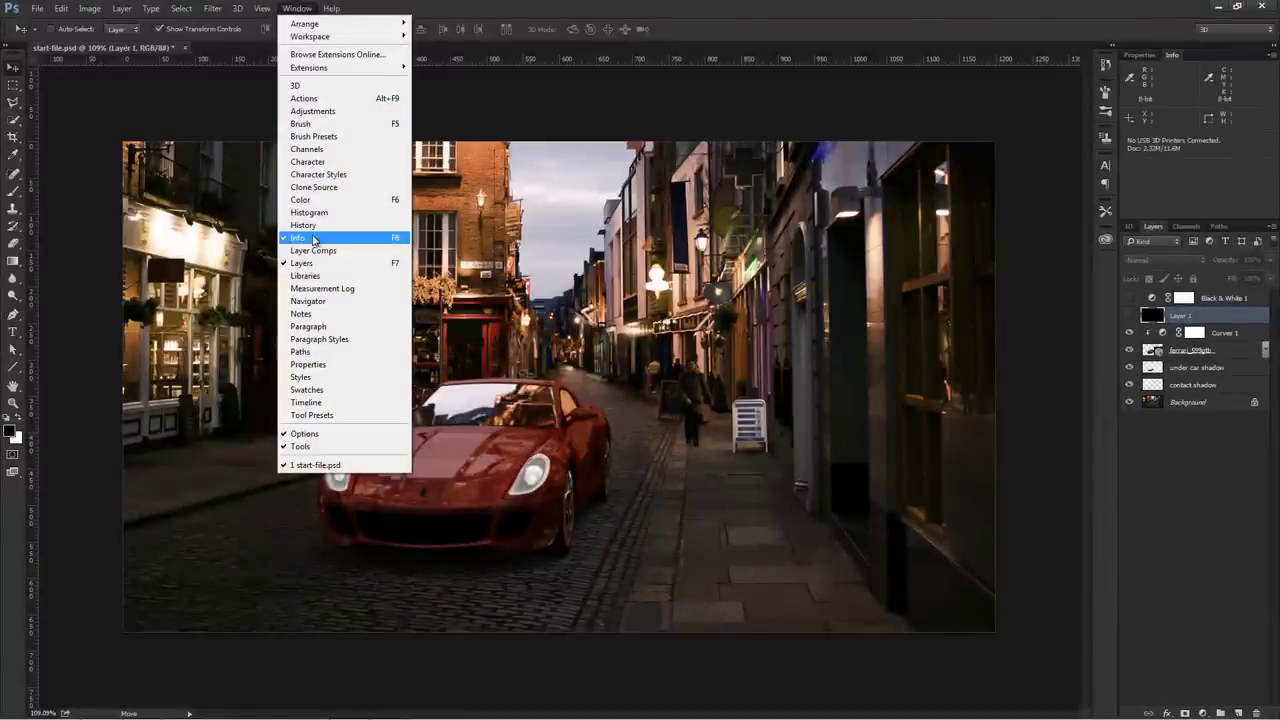
click(748, 188)
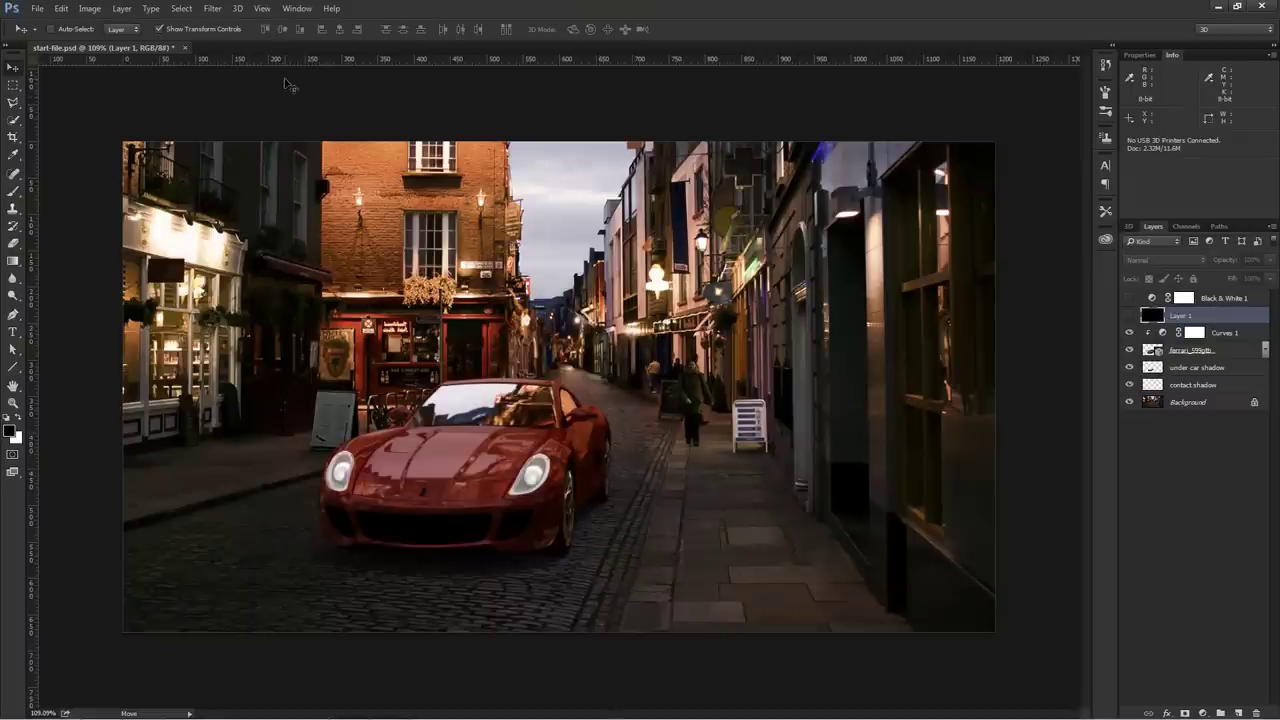
- Show the black layer and render a 105mm Prime lens flare on it at 55% brightness, centred at X 562, Y 463 pixels
click(1130, 316)
click(212, 8)
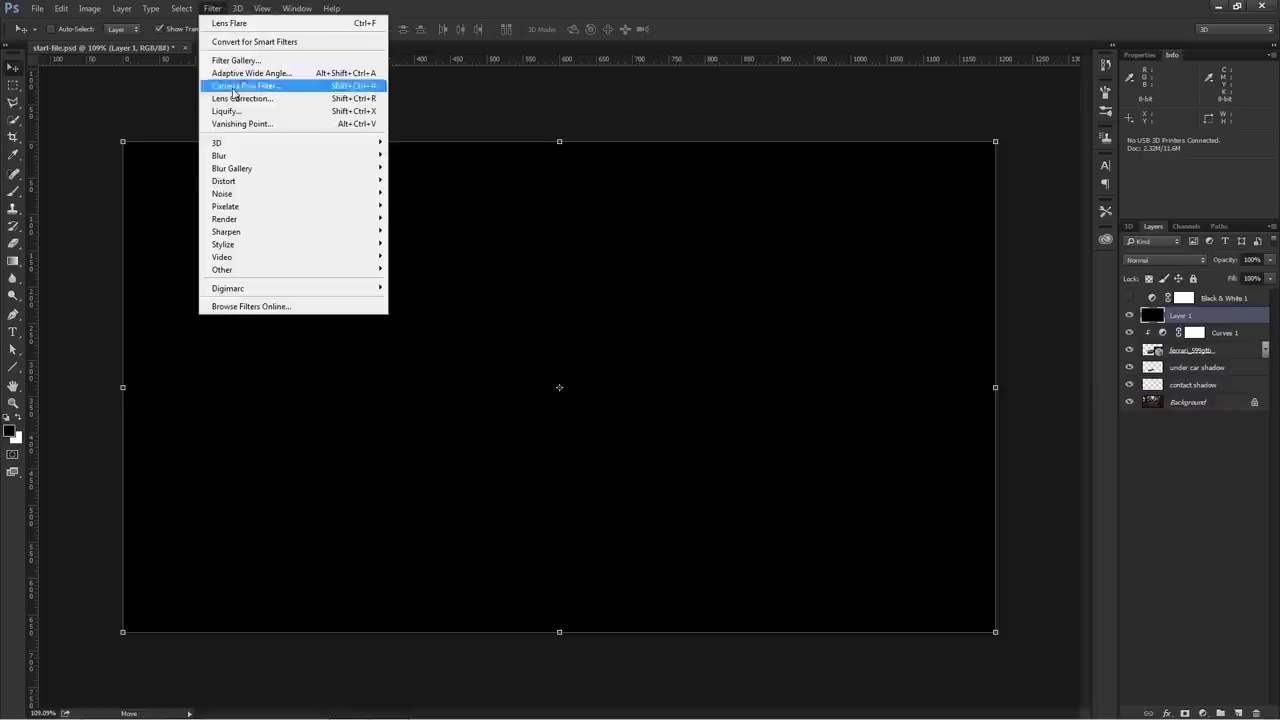
mouse_move(246, 219)
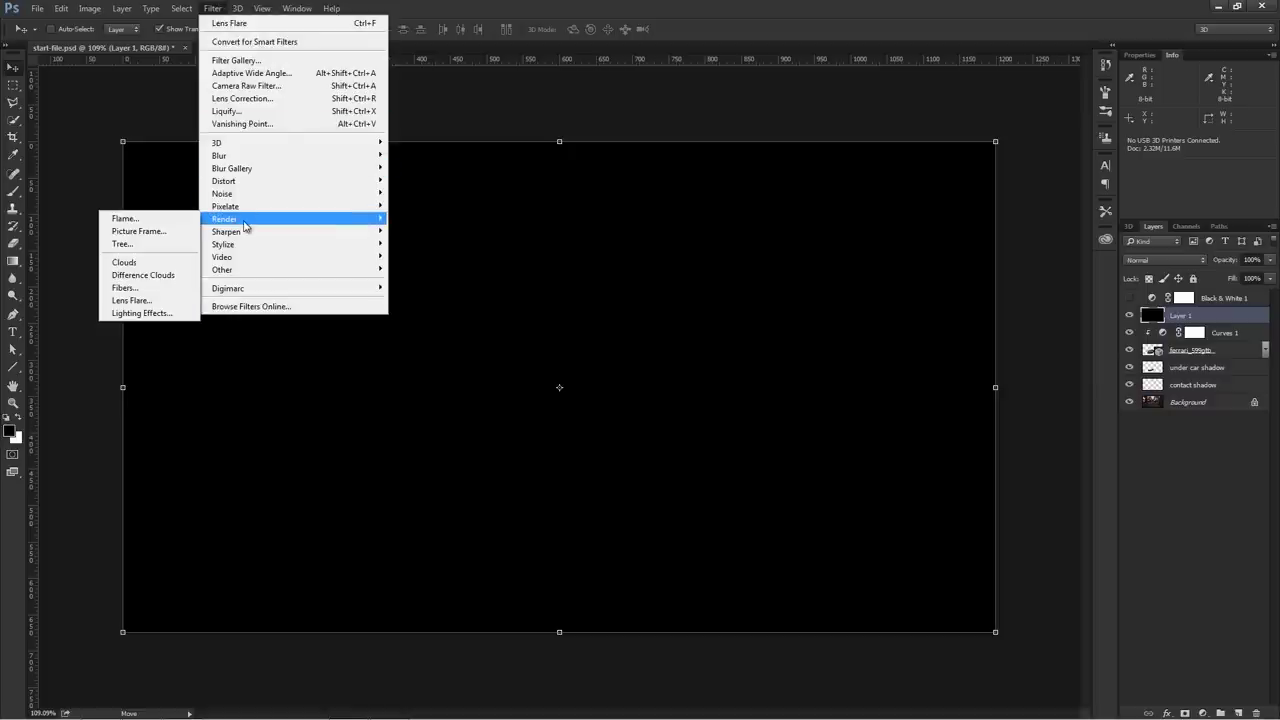
click(152, 306)
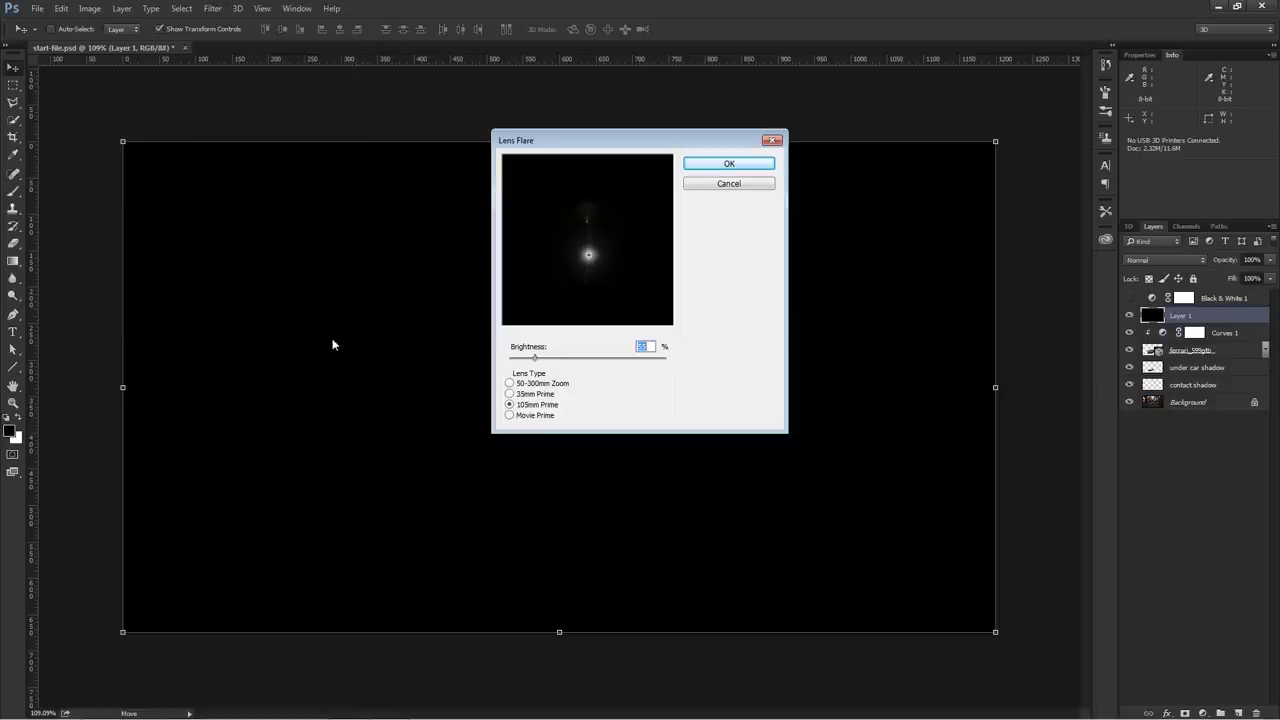
alt+click(609, 242)
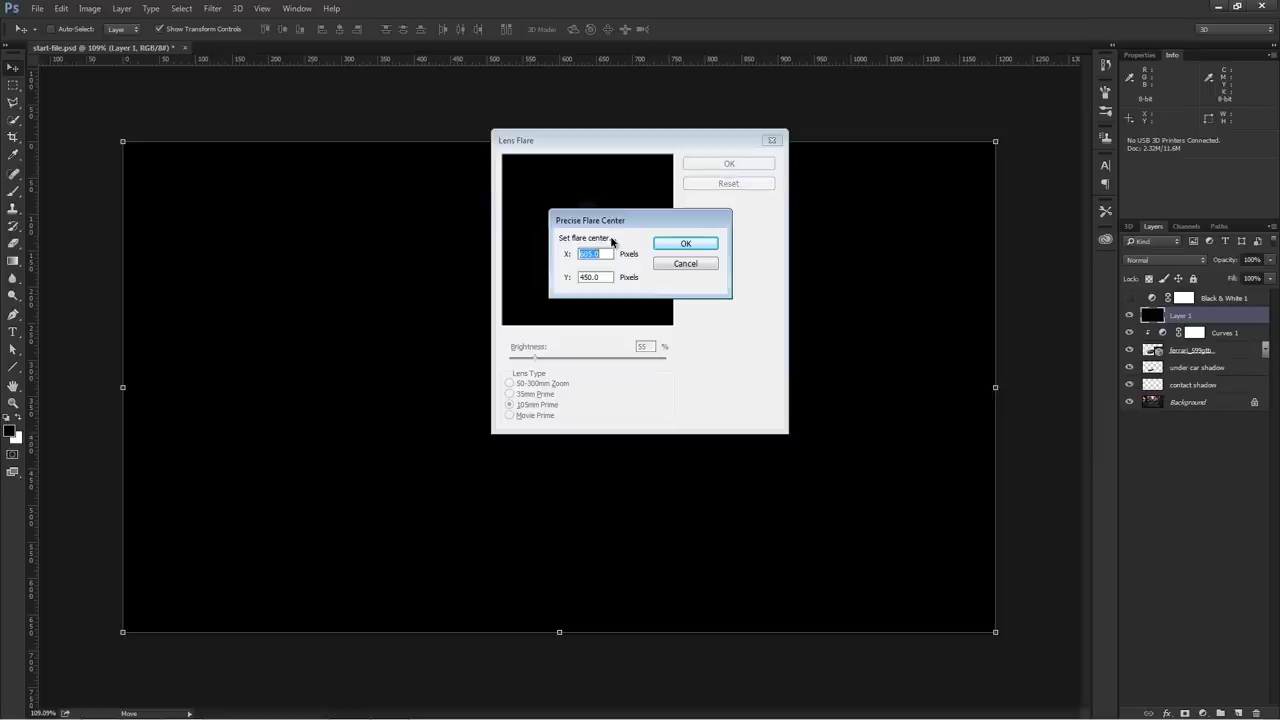
drag(594, 226, 604, 220)
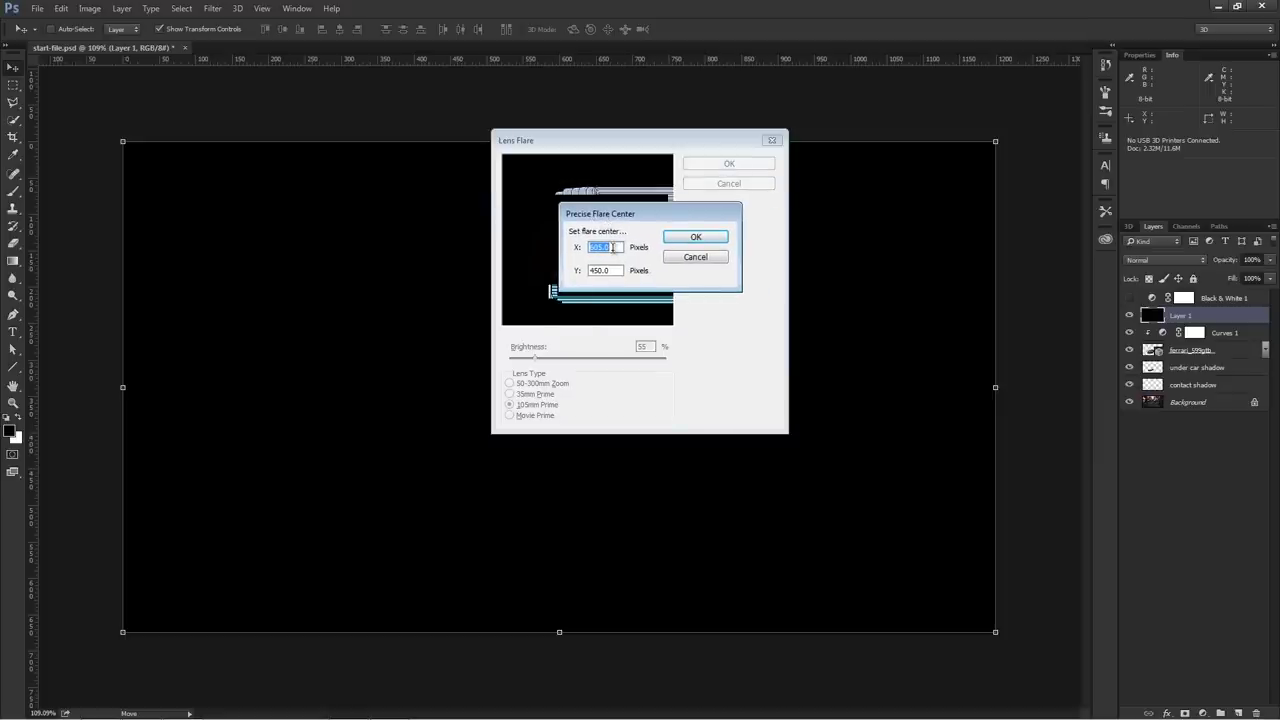
text(562)
key(Tab)
text(463)
click(707, 236)
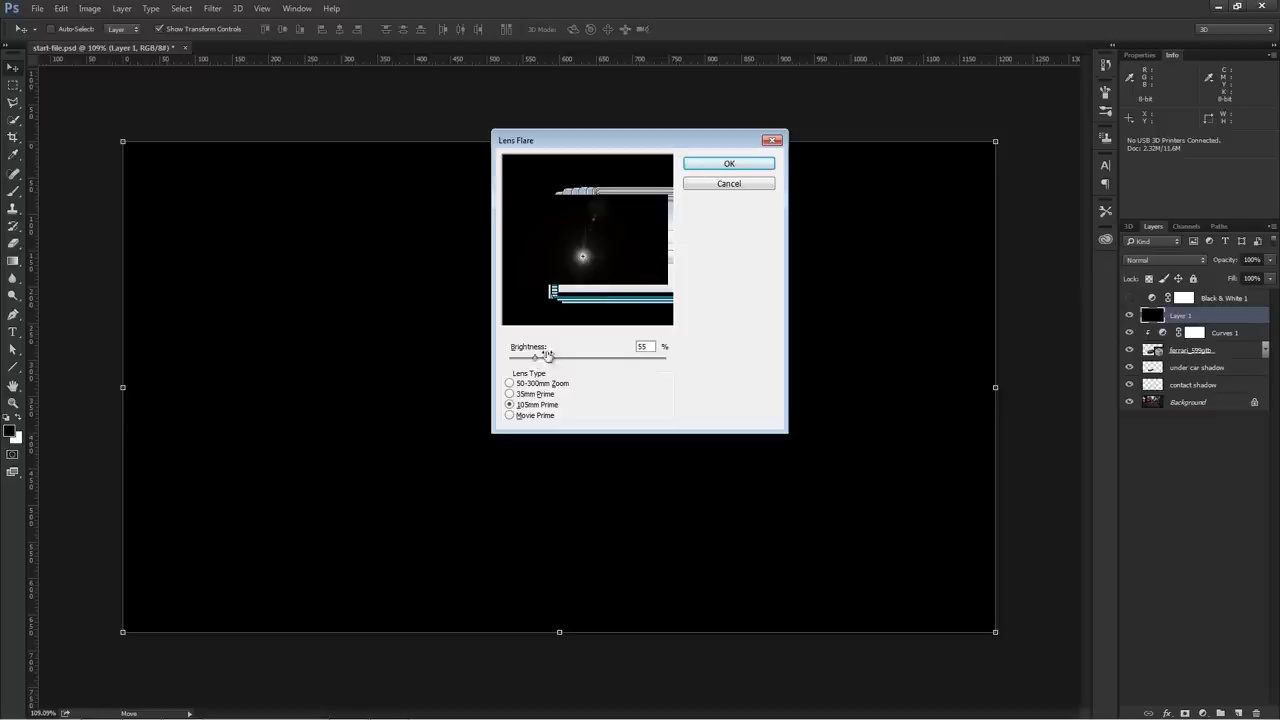
click(730, 165)
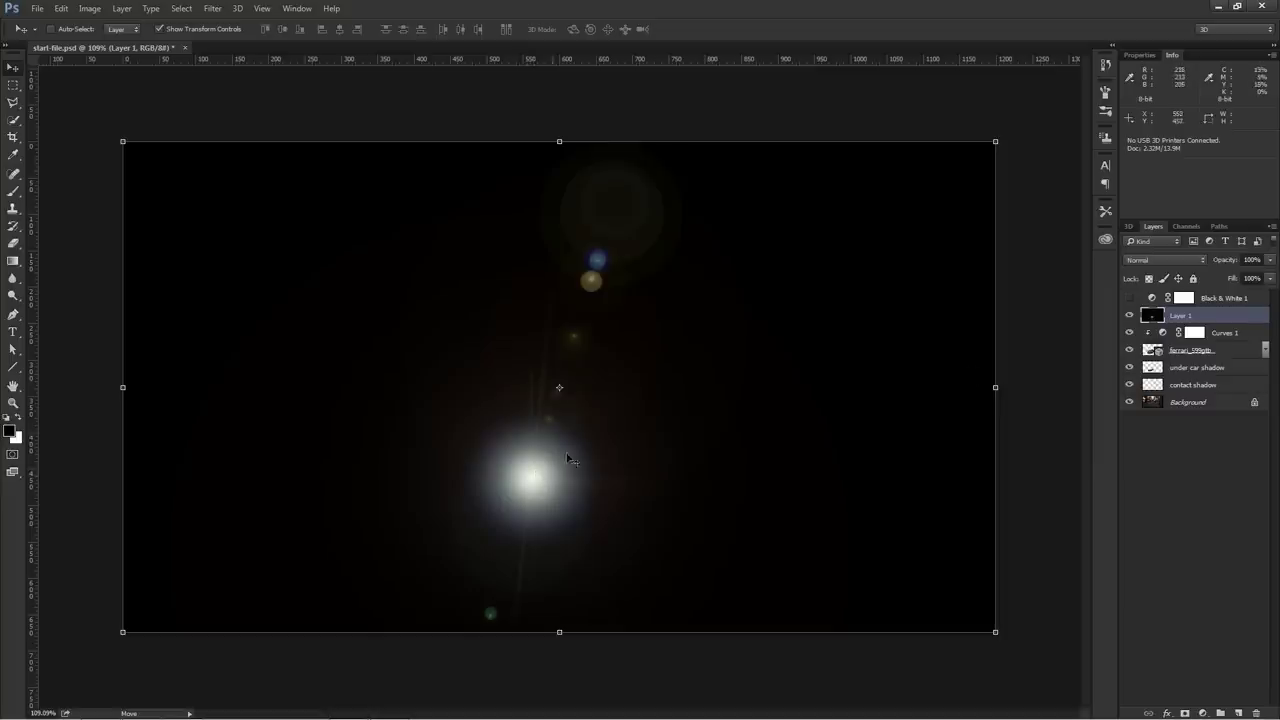
- Set the flare layer's blend mode to Screen and place a duplicate of it over the car's other headlight
click(1165, 264)
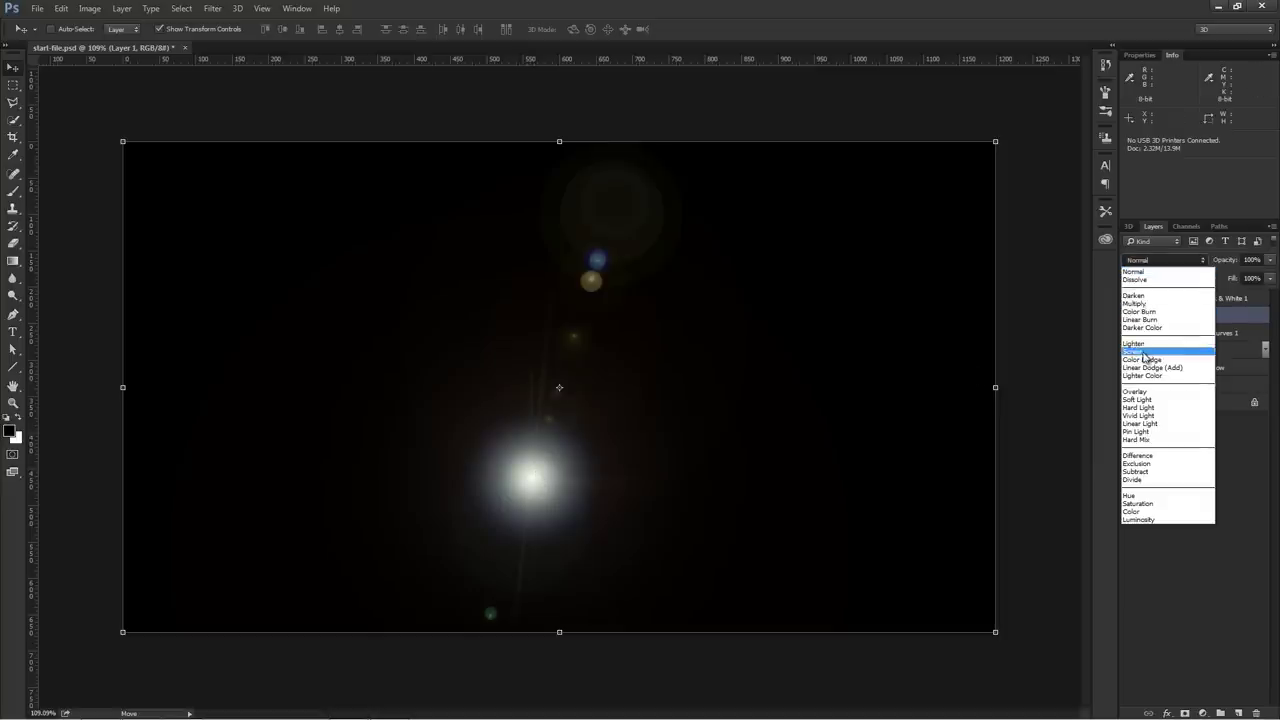
click(1143, 353)
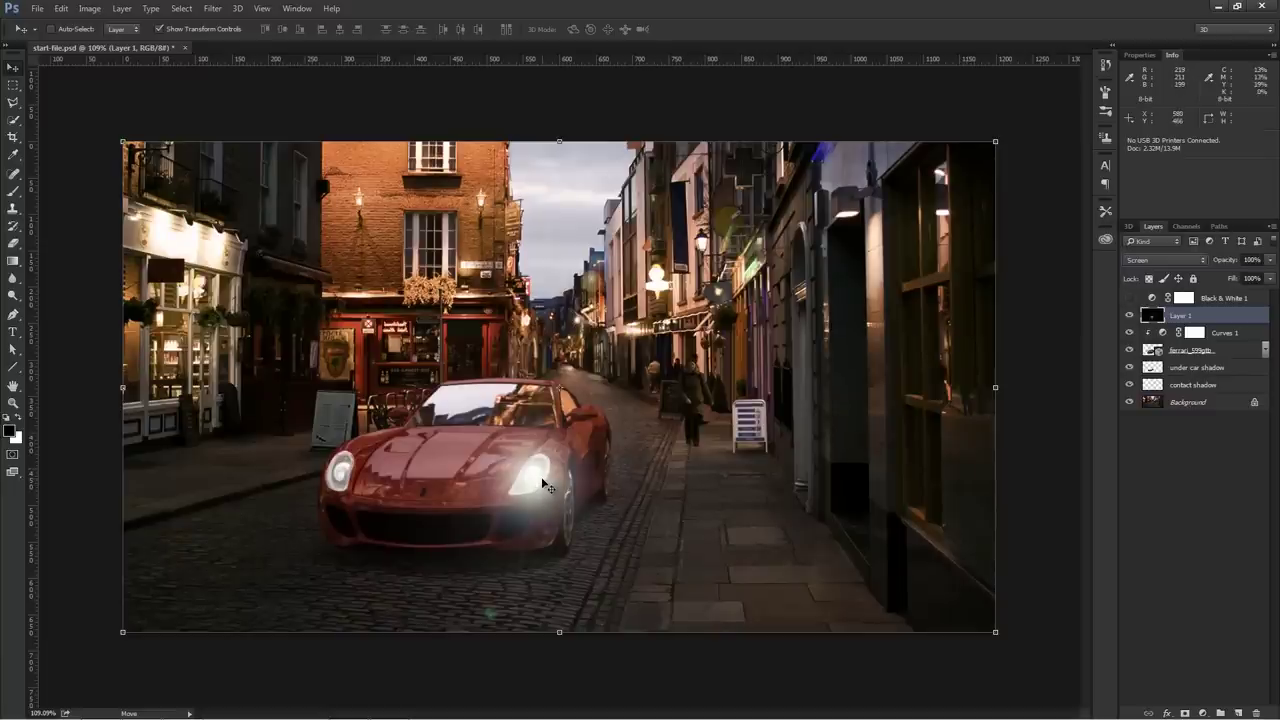
drag(540, 482, 365, 478)
key(Down)
key(Down)
key(Down)
key(Down)
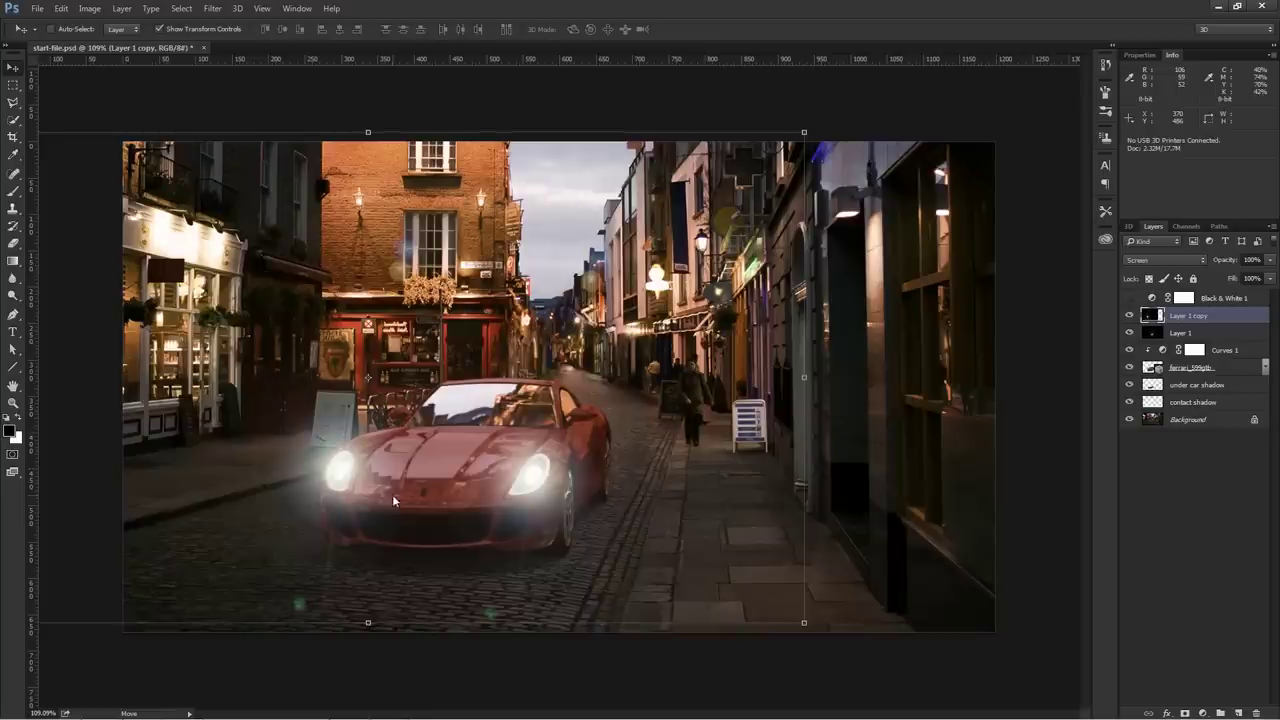
key(Right)
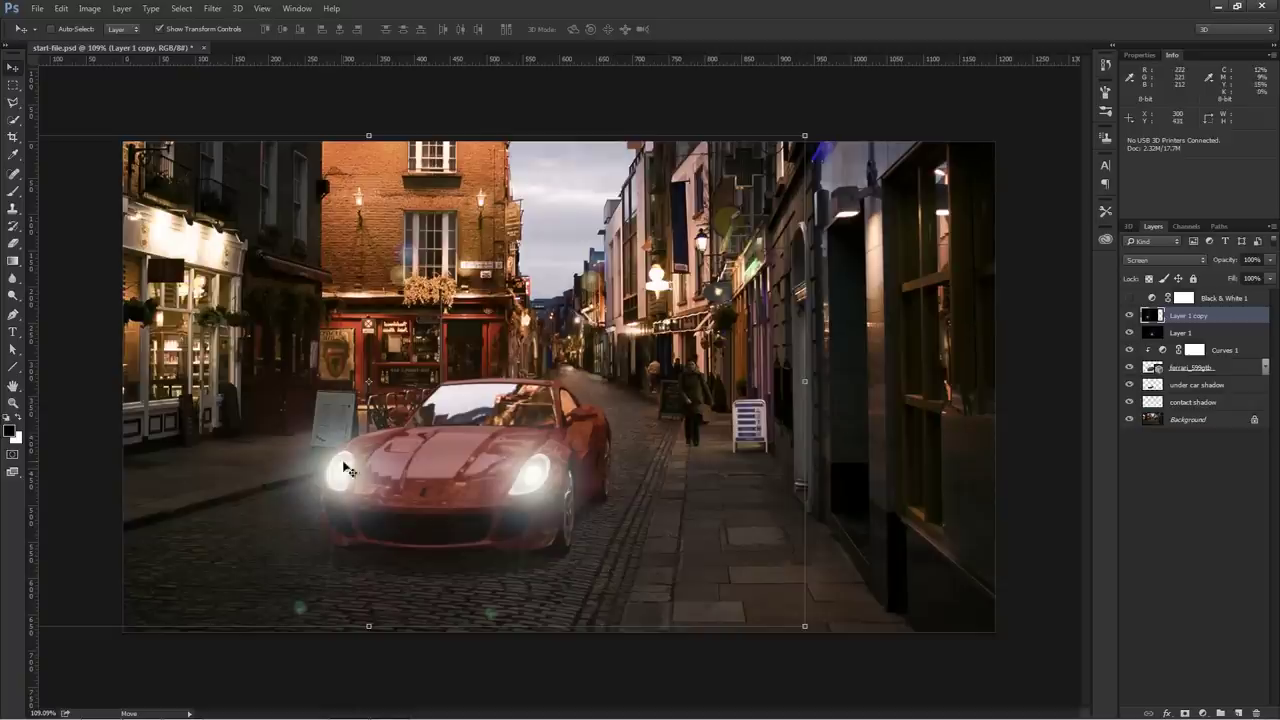
- Group the two flare layers under the name lens flares and compare the scene with and without the group
click(11, 192)
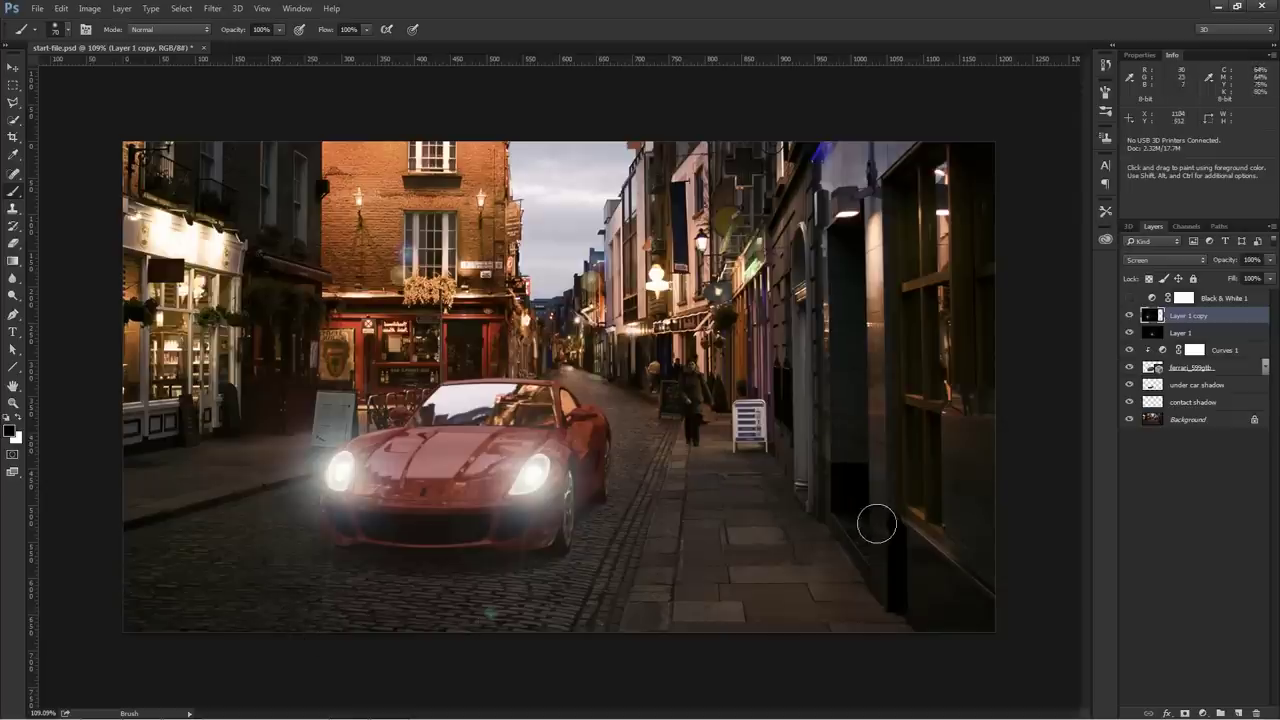
key(shift)
shift+click(1190, 333)
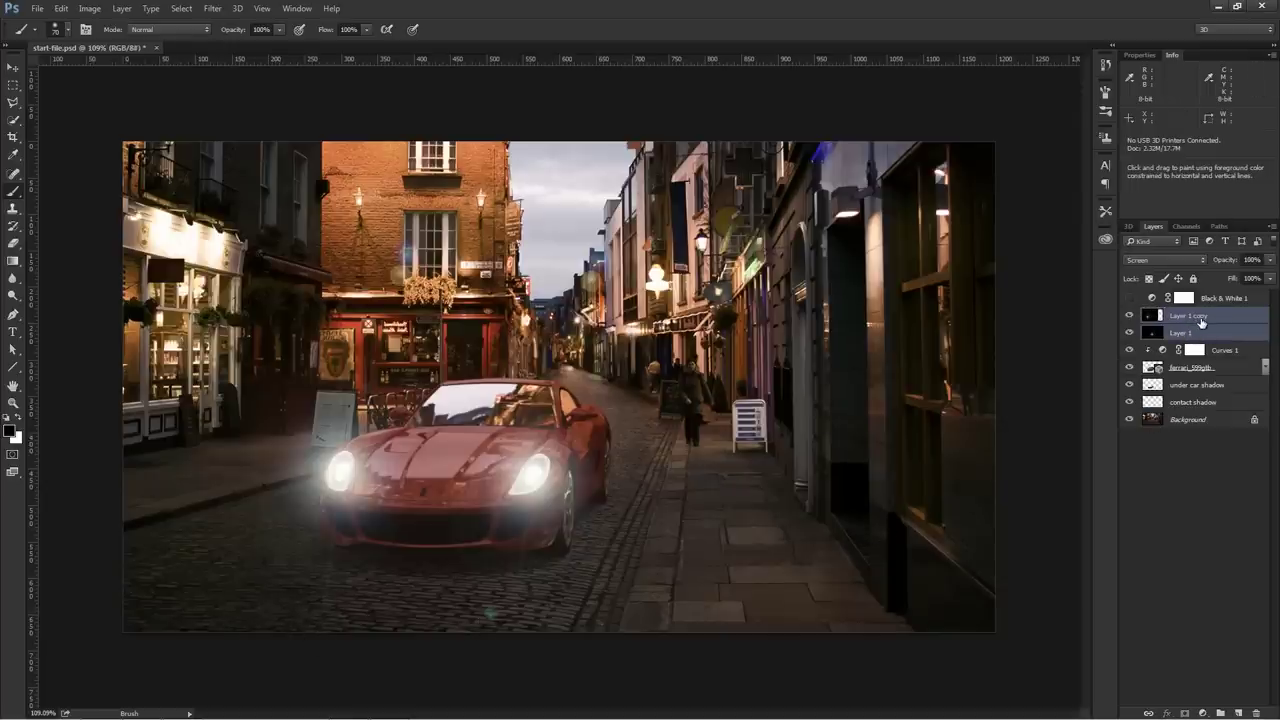
key(ctrl+g)
double_click(1182, 315)
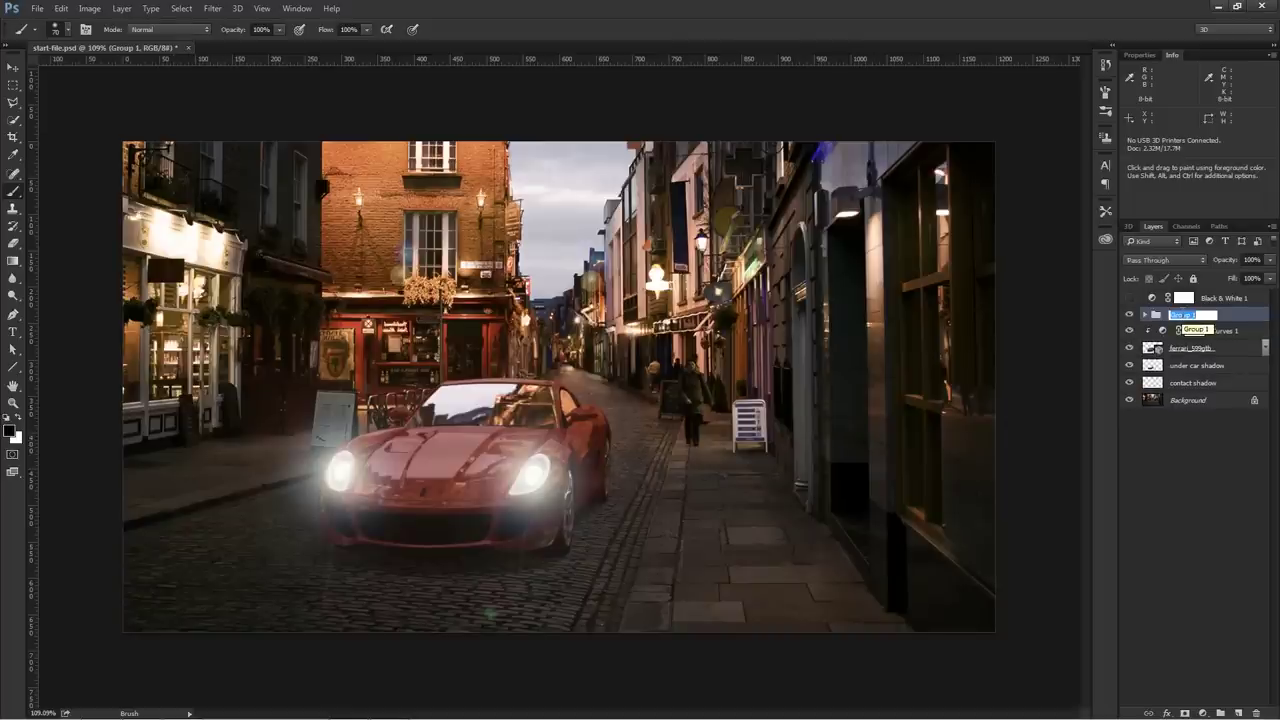
text(li)
text(nsflar)
text(e)
text(s)
key(Return)
click(1129, 315)
click(1129, 315)
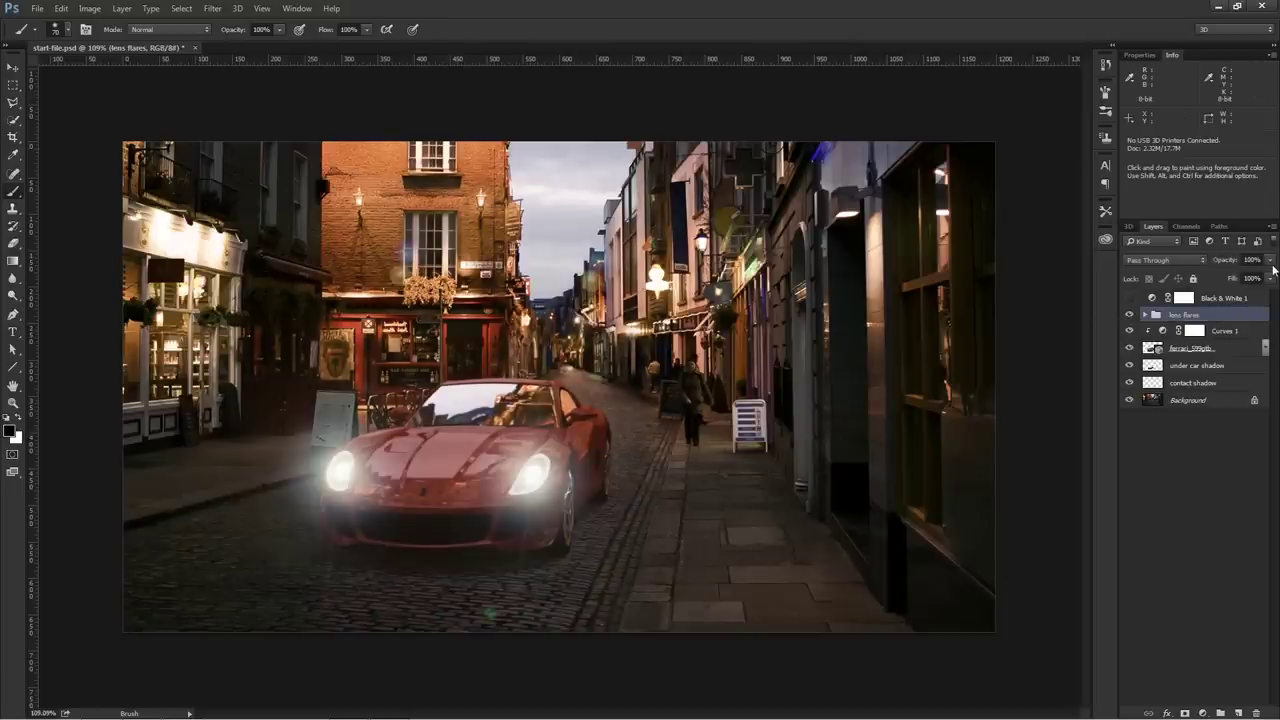
- Lower the lens flares group's opacity to 69% and add an Exposure adjustment layer at +2.29 above Curves 1
mouse_move(1218, 265)
mouse_down()
mouse_move(1206, 267)
mouse_move(1222, 264)
mouse_up()
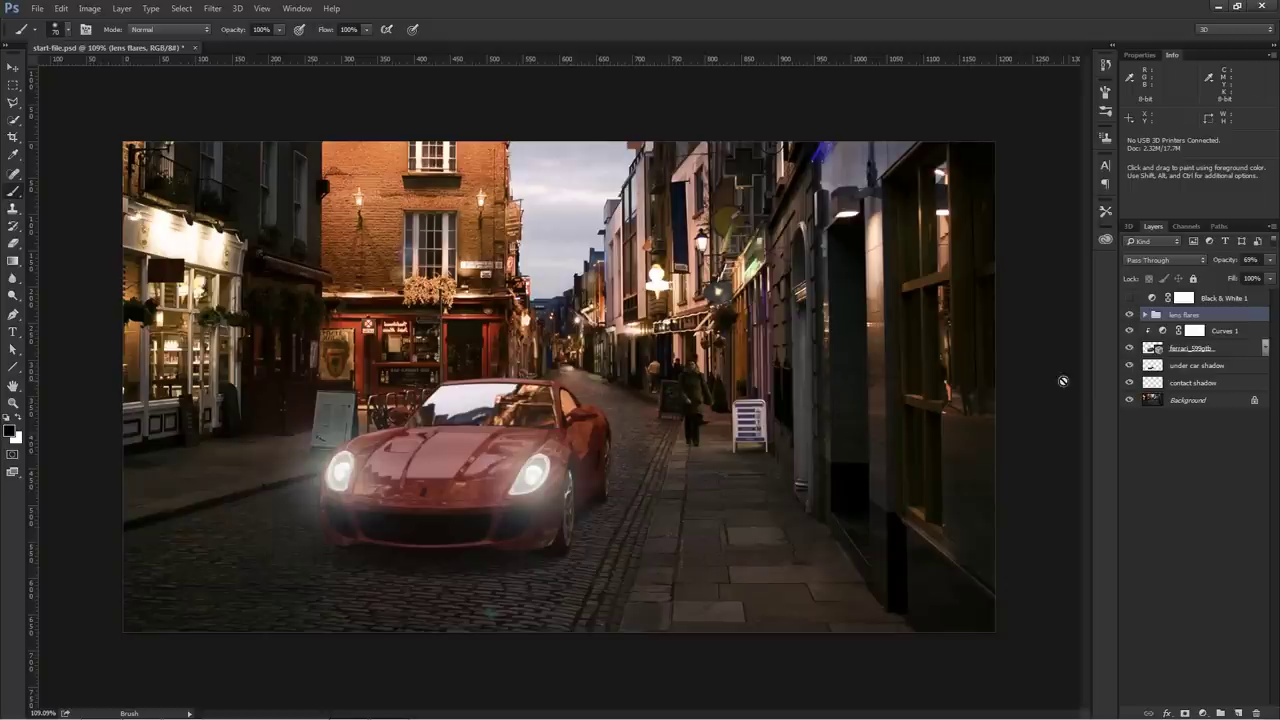
click(1230, 333)
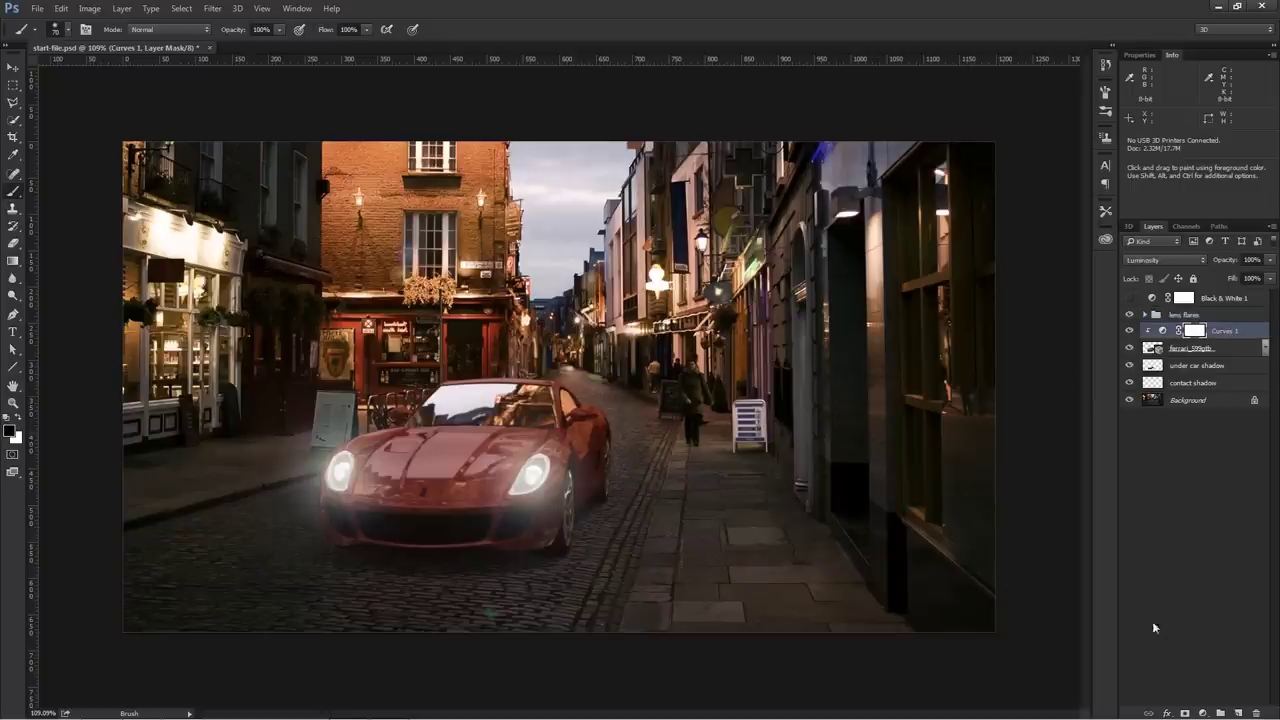
click(1204, 713)
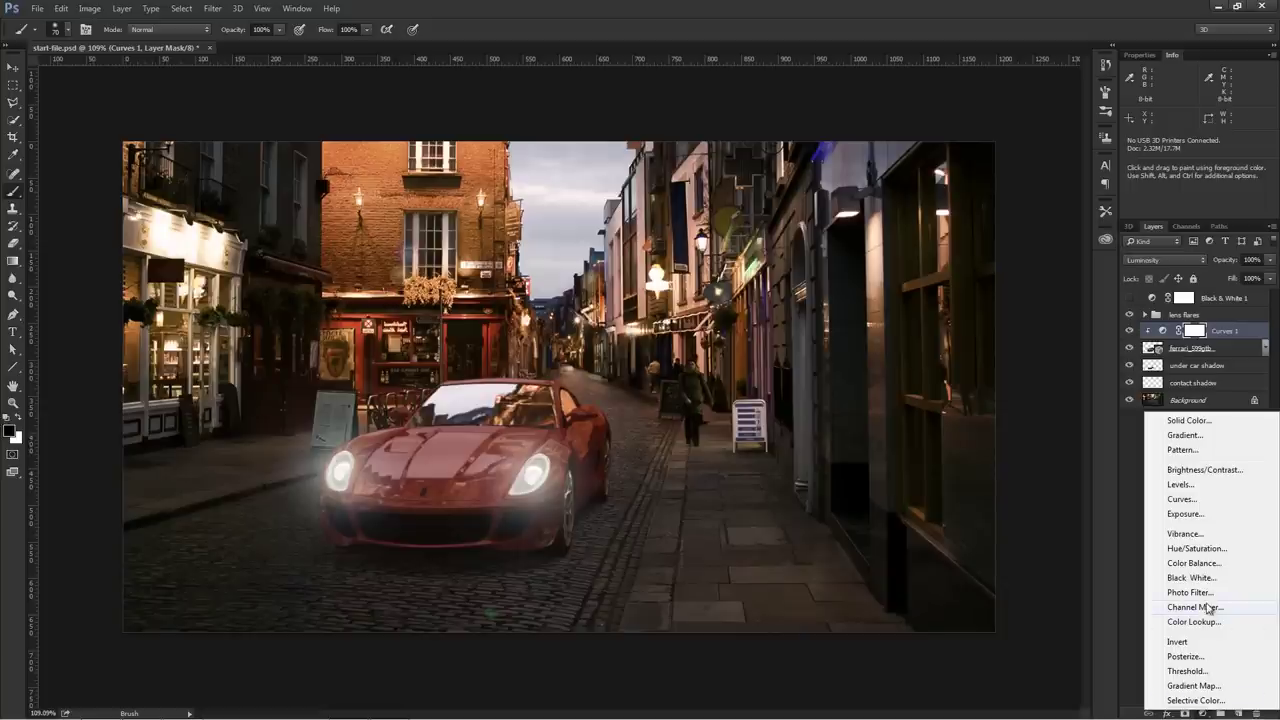
click(1182, 514)
drag(1193, 129, 1215, 131)
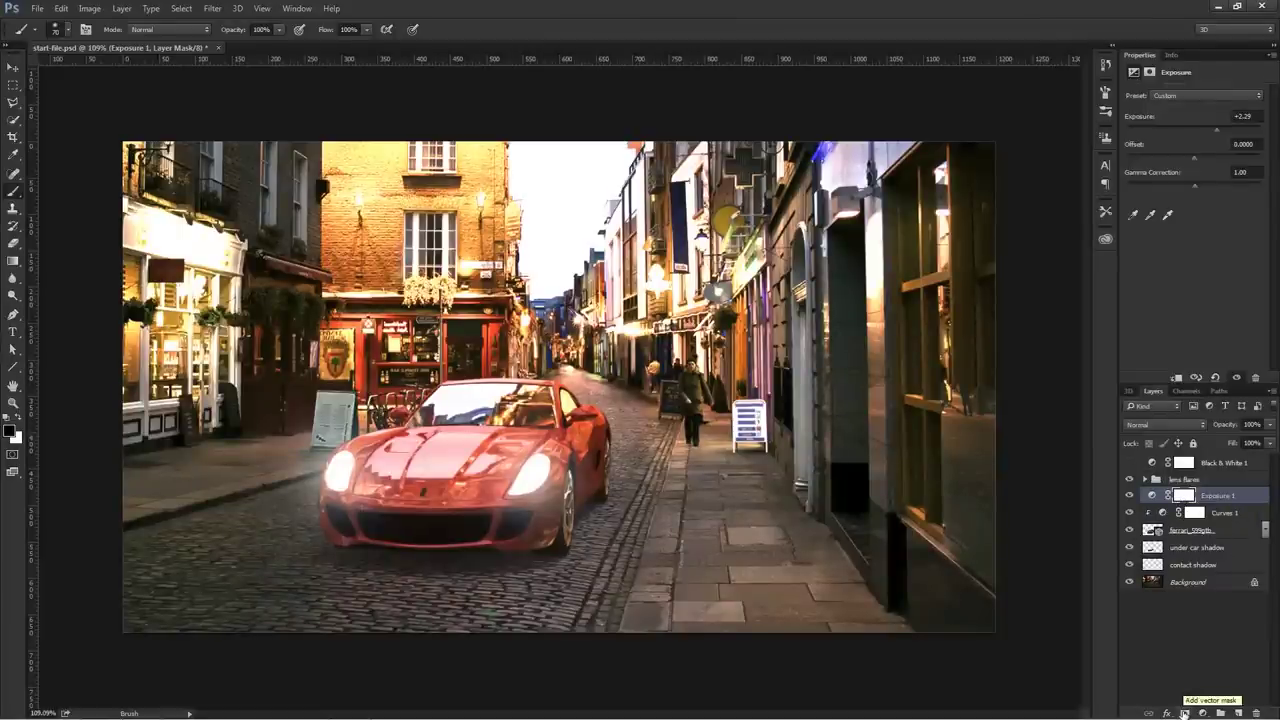
- Replace the pixel layer mask on the Exposure adjustment with a vector mask
click(1183, 712)
right_click(1183, 496)
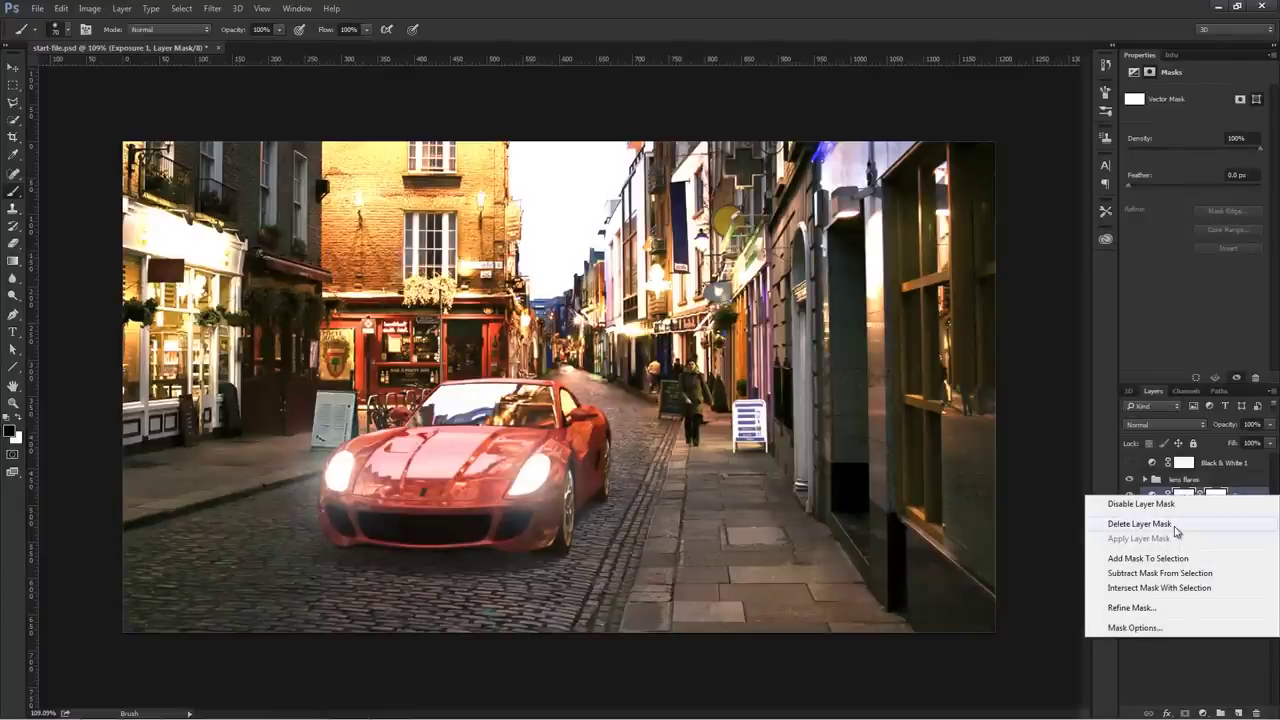
click(1177, 526)
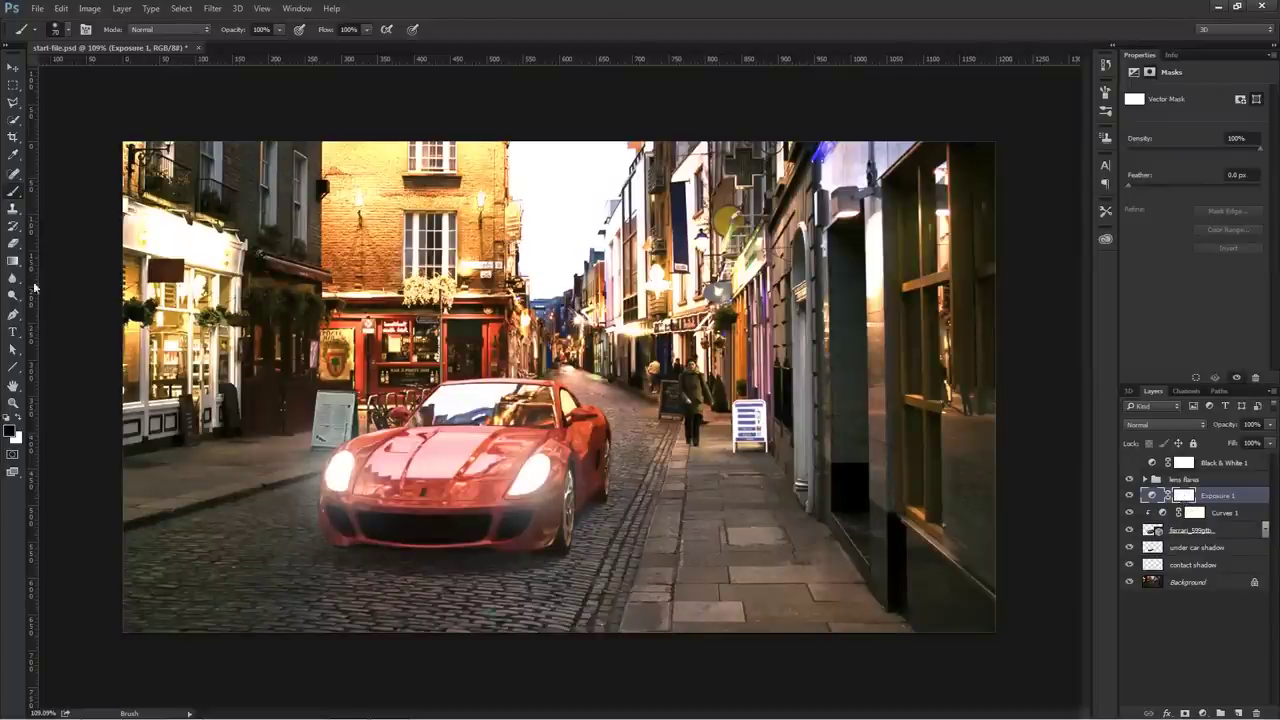
- Outline two headlight beams fanning out from the headlights to the photo's lower edge as one closed Pen path on the Exposure vector mask
click(13, 314)
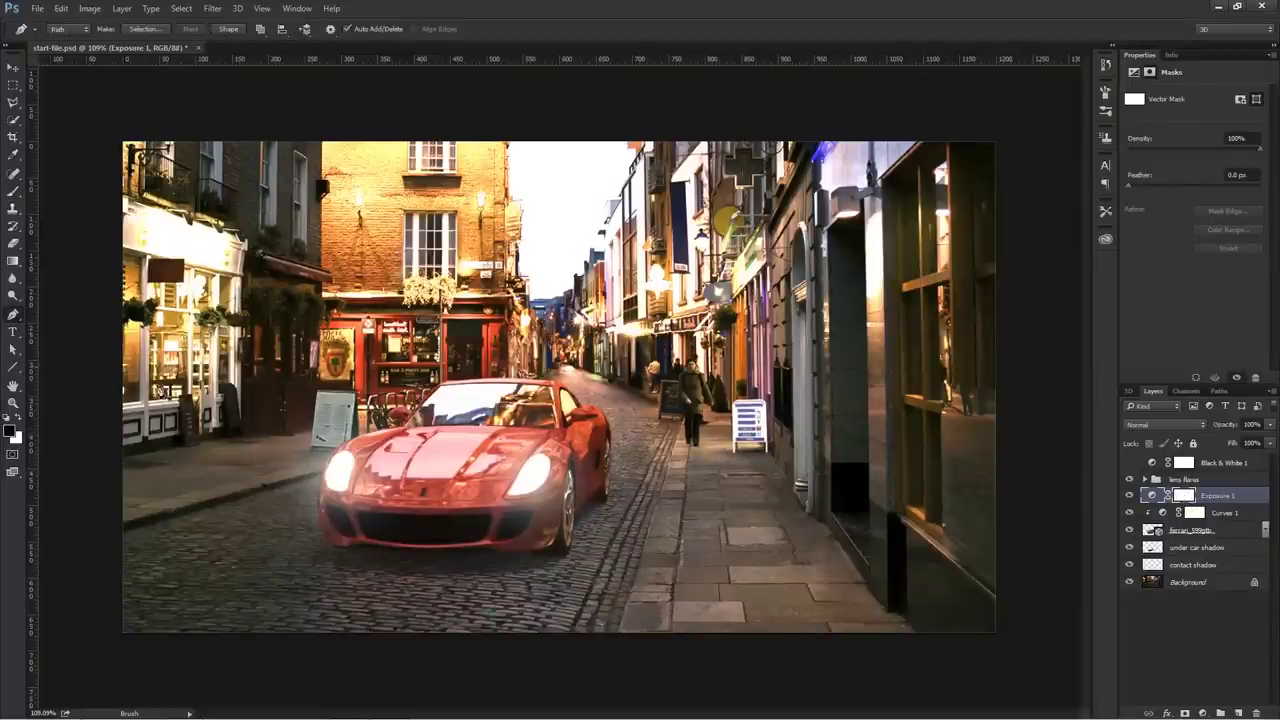
click(341, 453)
click(120, 646)
click(589, 646)
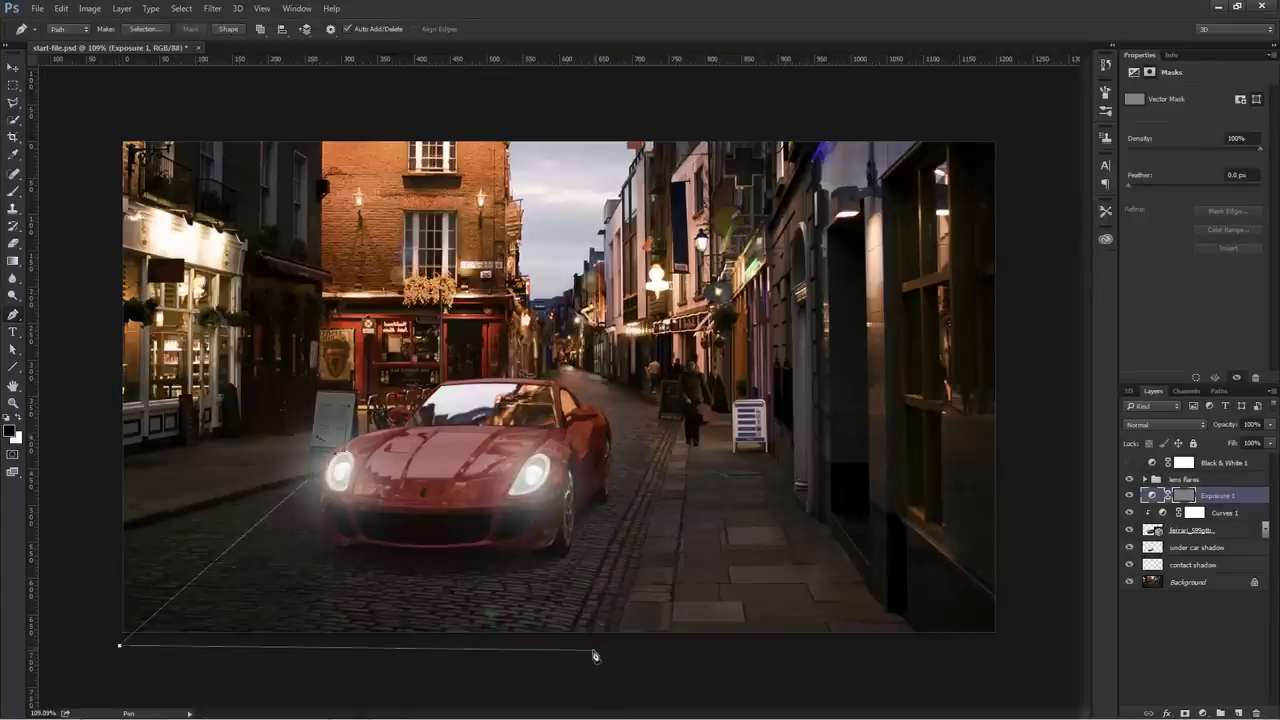
click(554, 465)
click(531, 465)
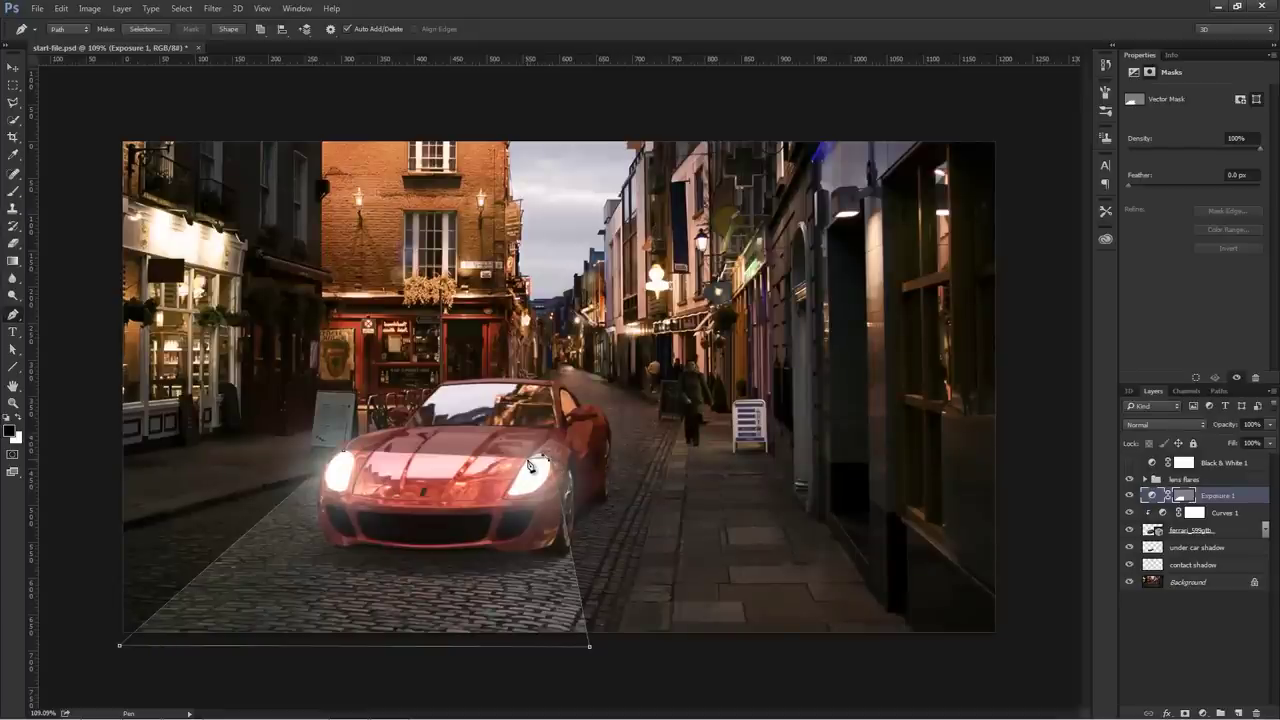
click(522, 468)
click(353, 636)
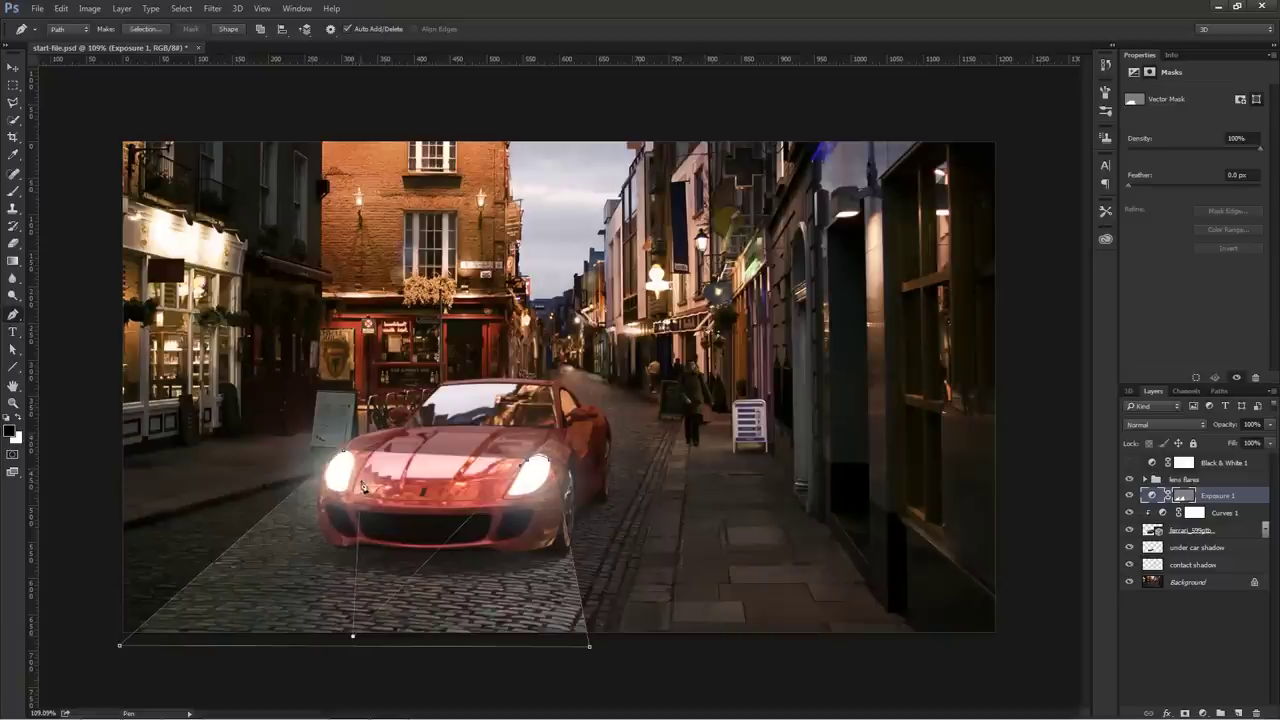
click(345, 457)
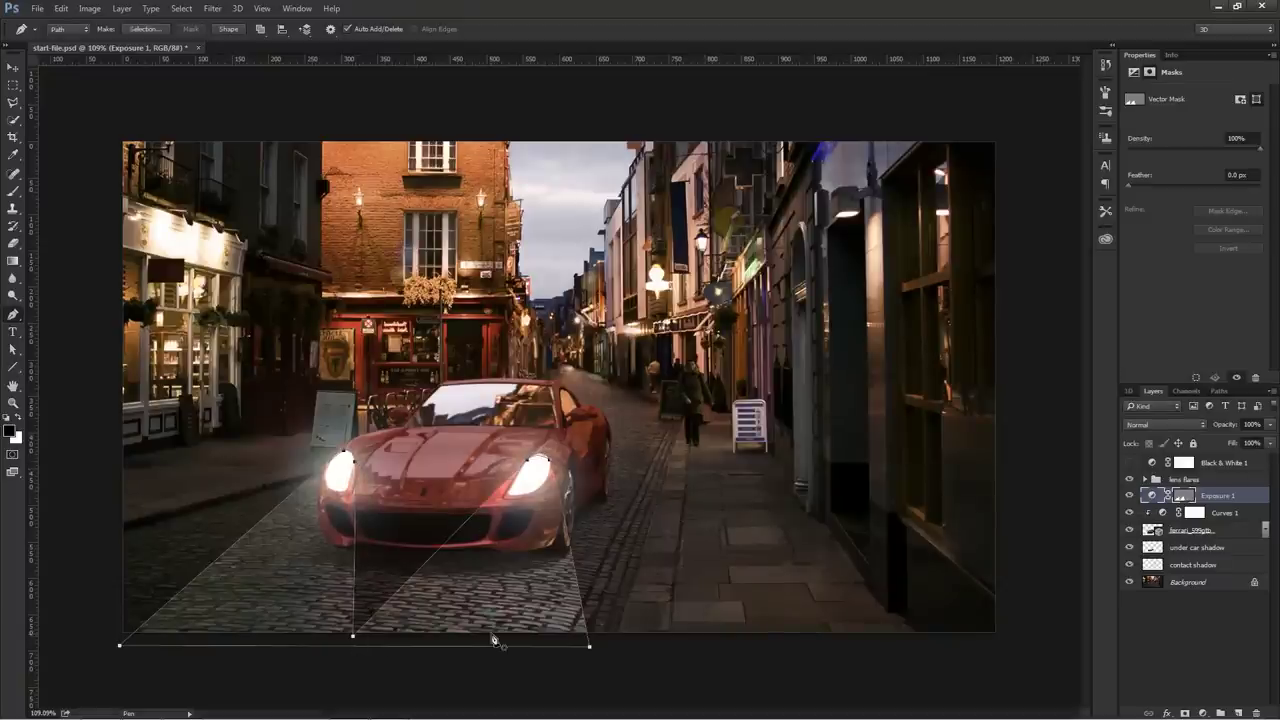
- Feather the Exposure layer's vector mask by 4.0 px and check the beams on the road without the path outline
click(1187, 497)
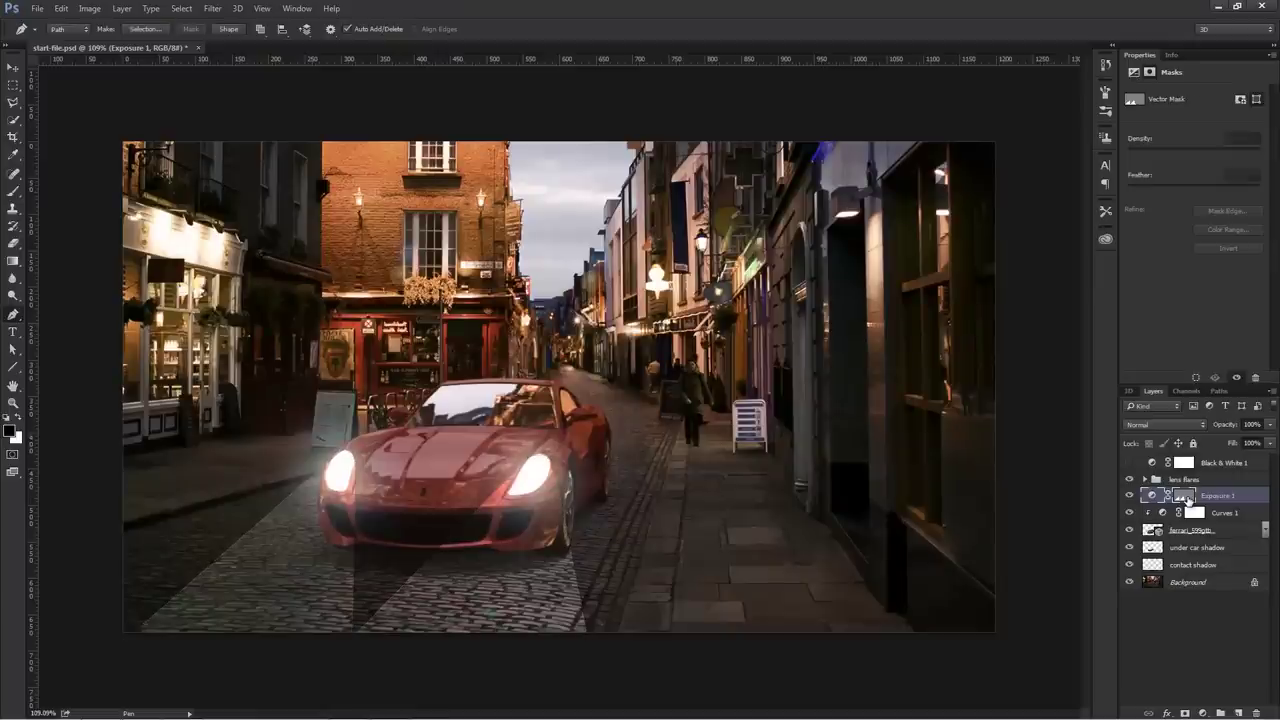
click(1187, 497)
drag(1130, 186, 1156, 183)
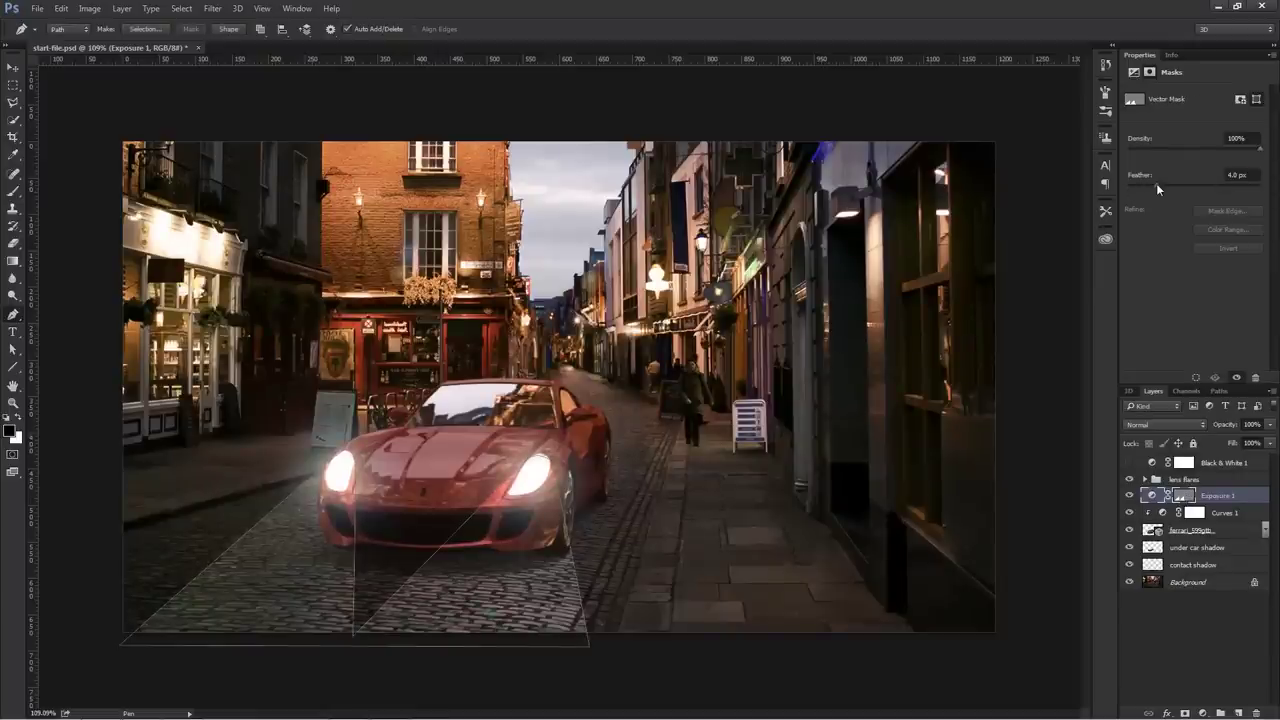
click(1181, 545)
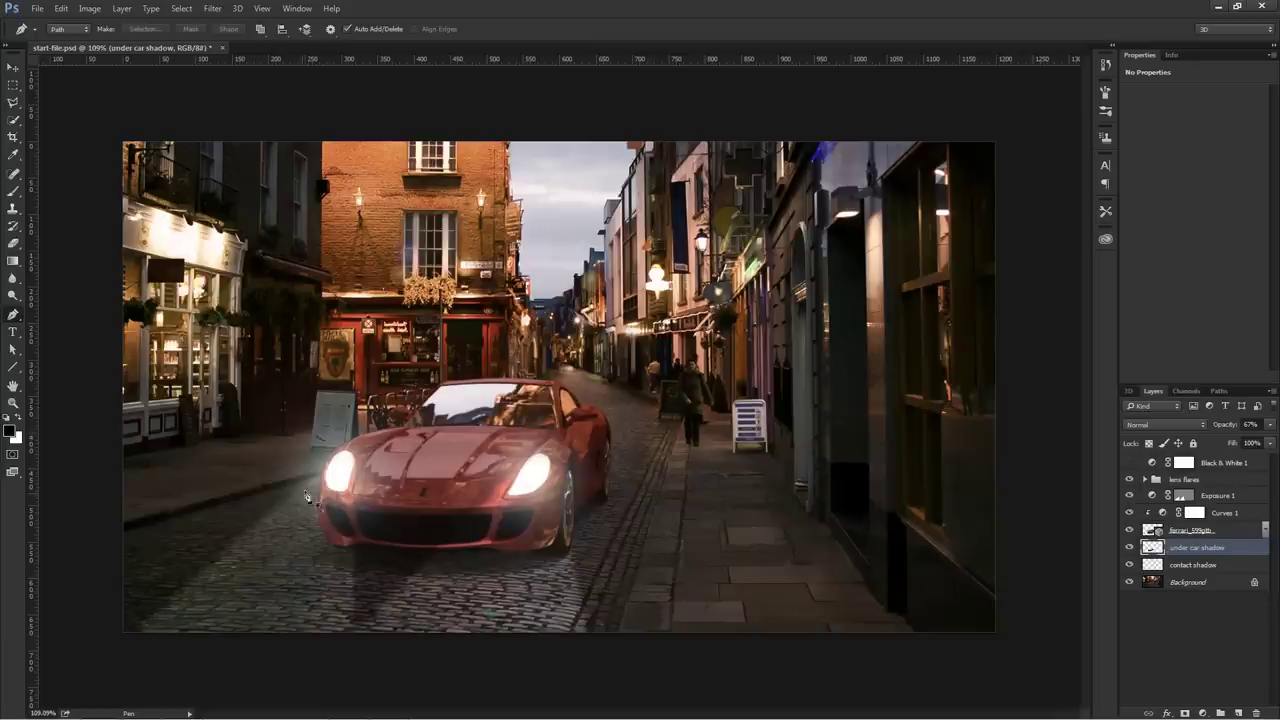
- Reshape the beam path by moving its outer lower corners and inner points so both light cones angle towards the shopfront side
click(1185, 498)
drag(13, 349, 69, 350)
click(120, 648)
drag(119, 648, 75, 643)
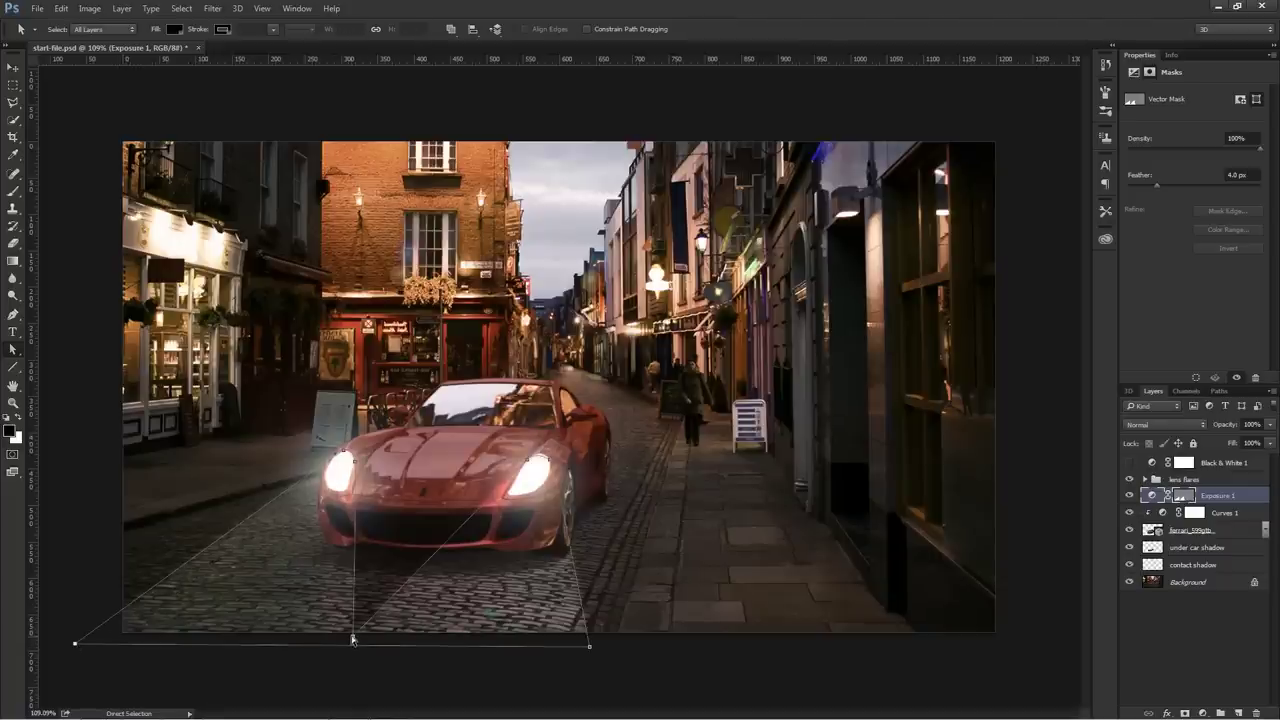
drag(355, 640, 321, 636)
drag(591, 655, 529, 651)
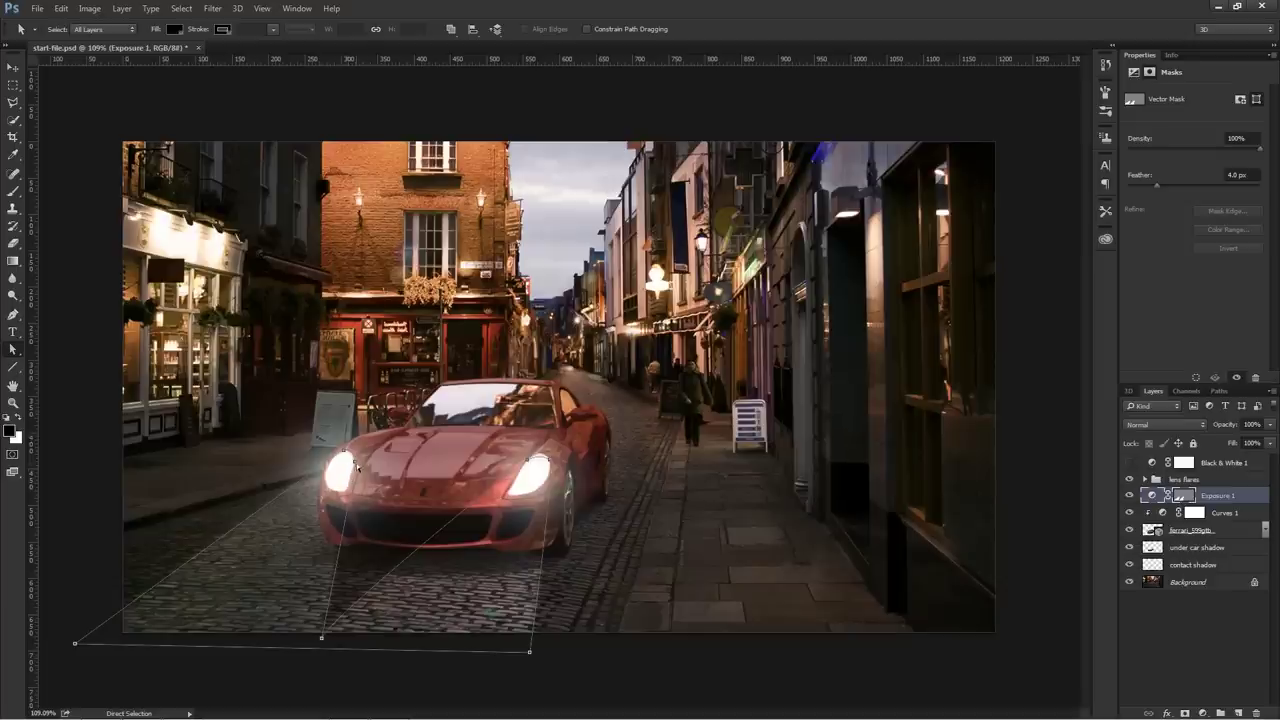
drag(322, 639, 342, 639)
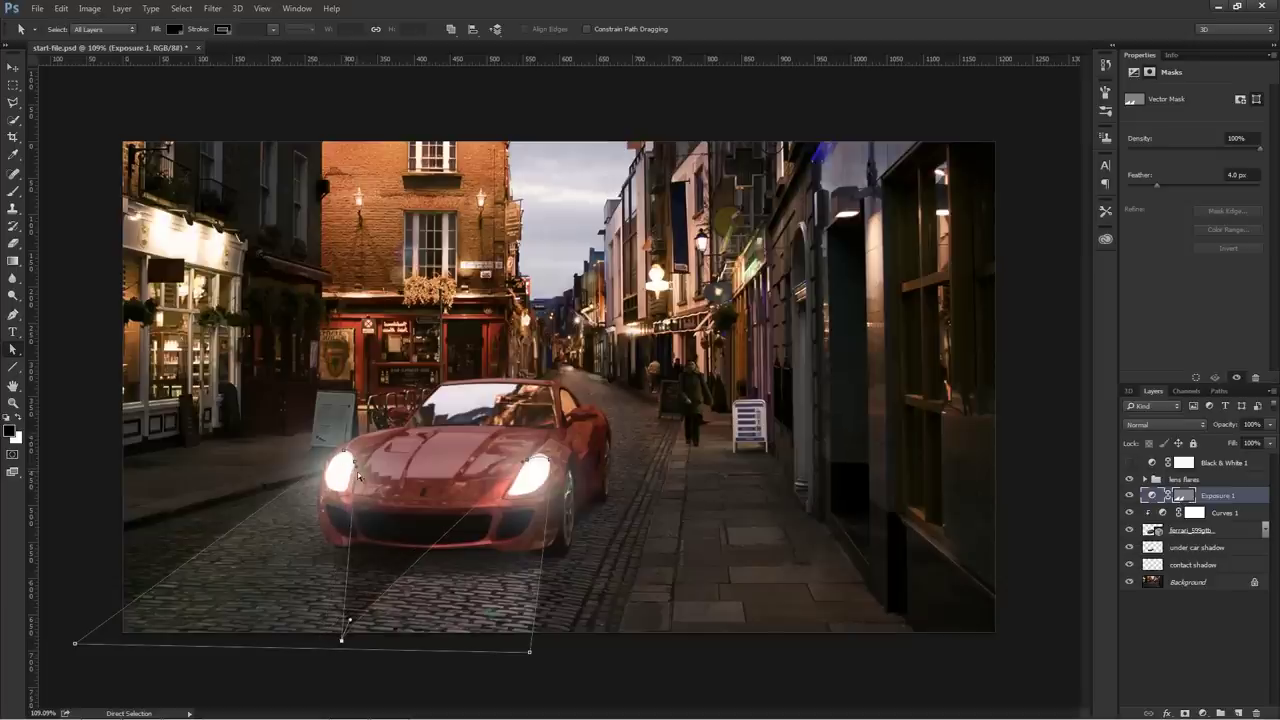
click(356, 466)
drag(358, 462, 365, 466)
click(651, 657)
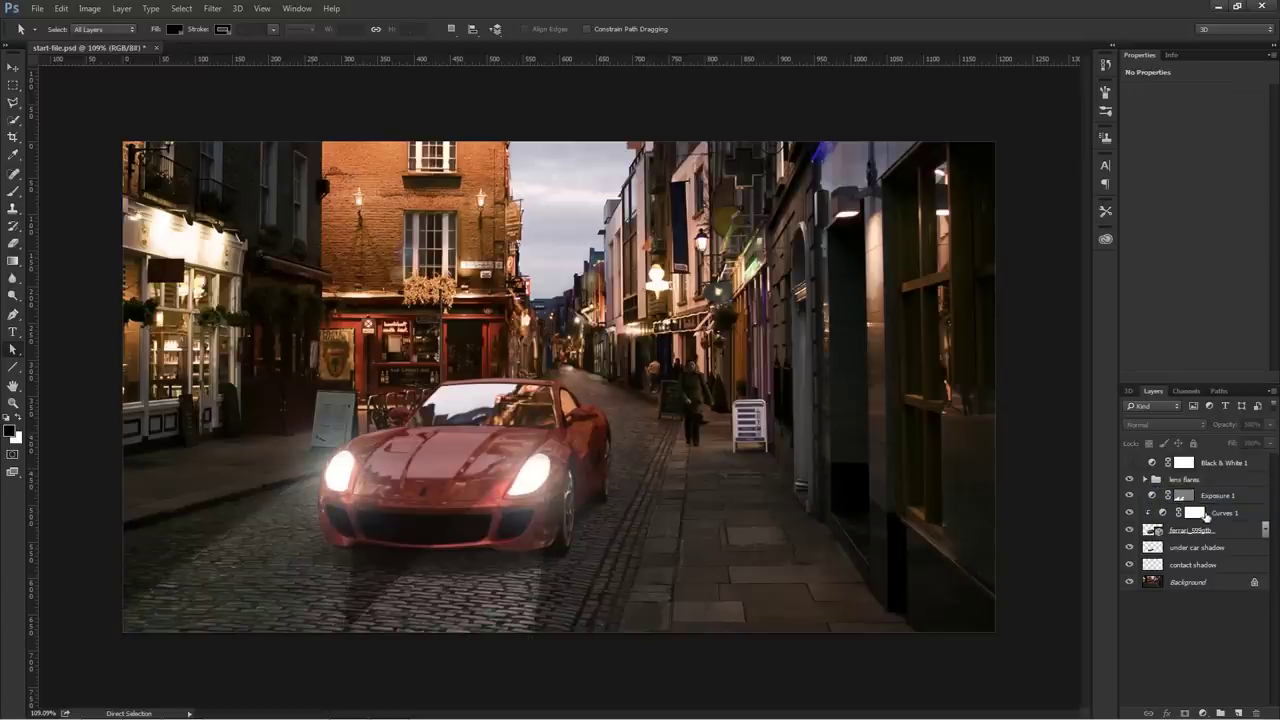
- Add a new layer above Curves 1 and paint one soft white spot on the cobbles before the headlight nearest the signboard
click(1200, 510)
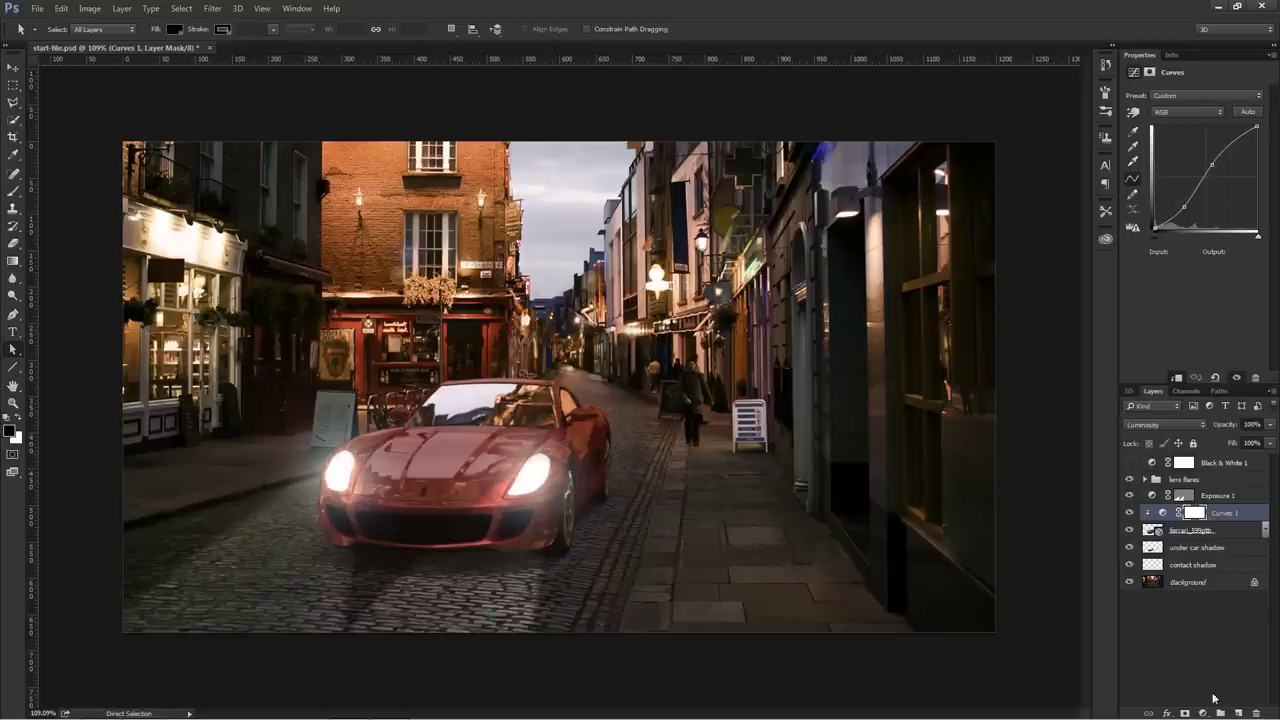
click(1238, 713)
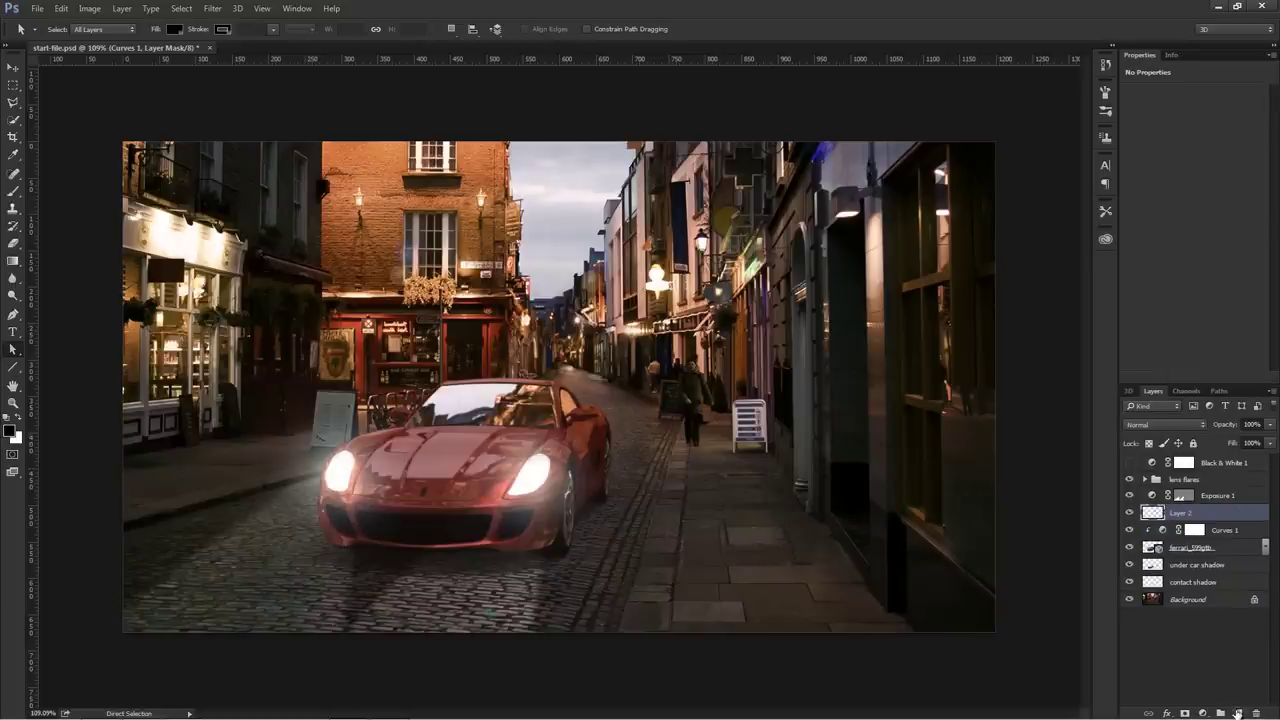
click(15, 192)
click(19, 417)
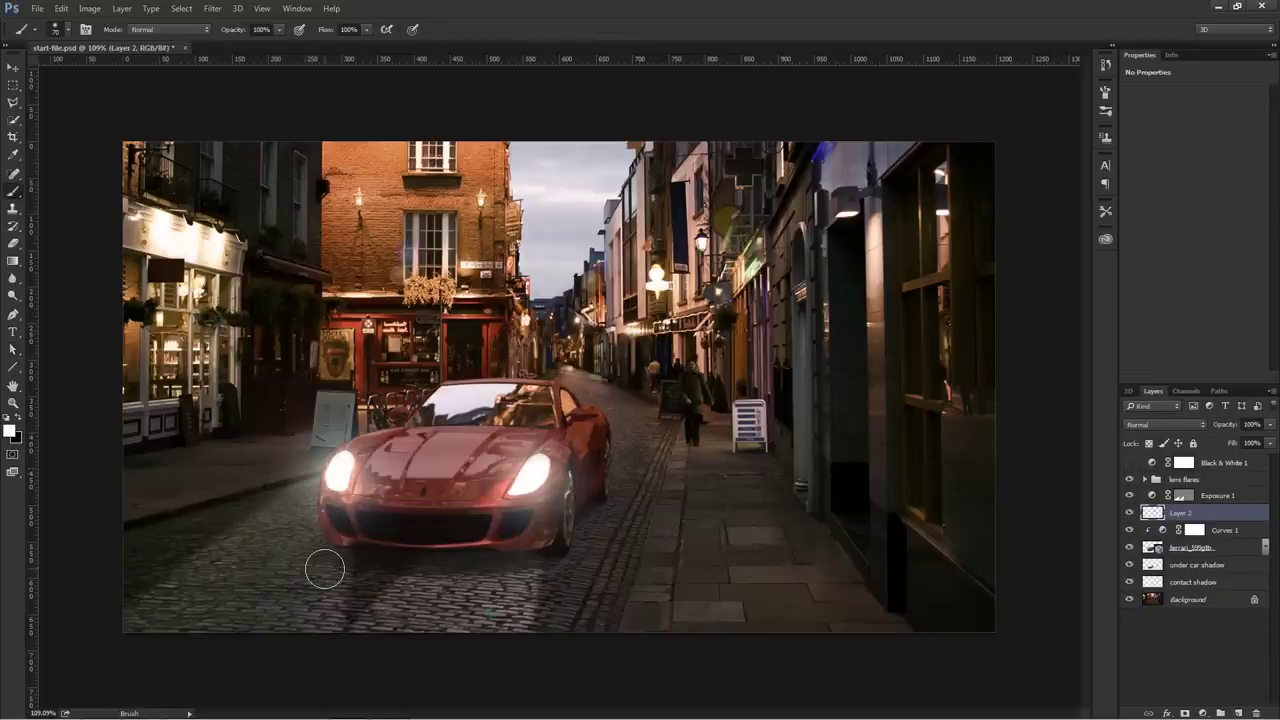
click(322, 568)
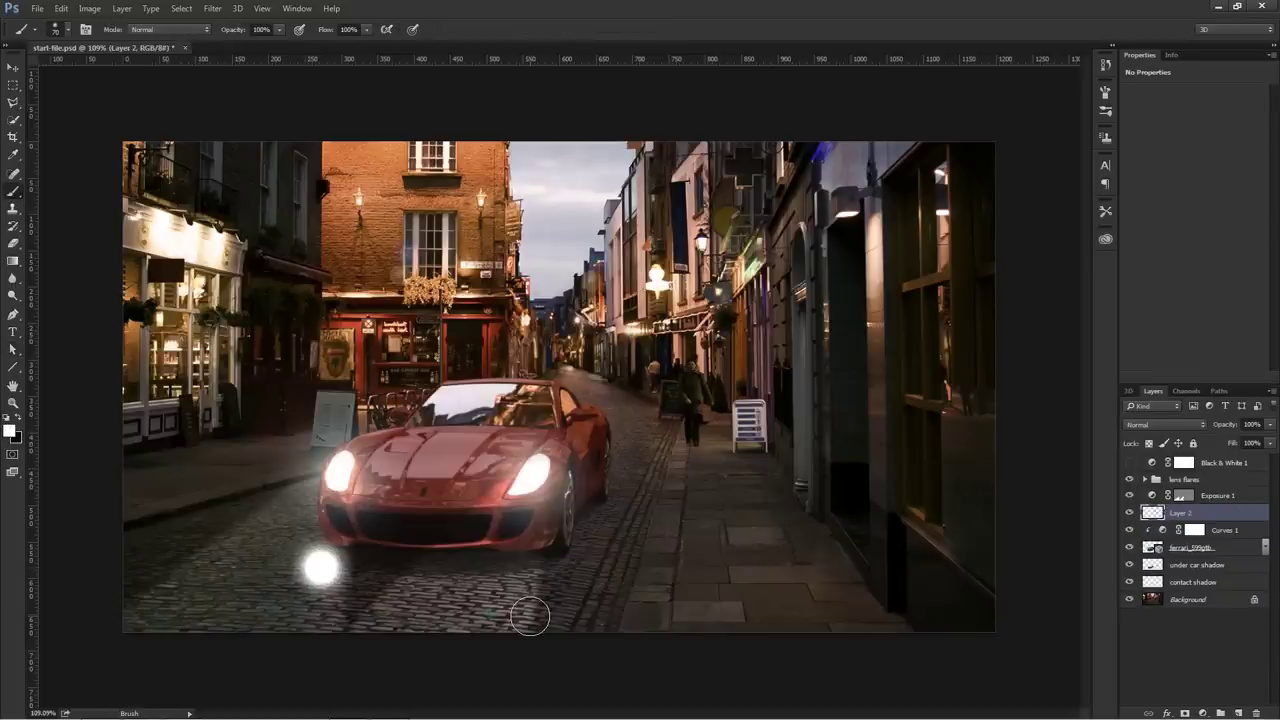
- Stretch the white spot to 168.75% width and set its layer's blend mode to Overlay
key(ctrl+t)
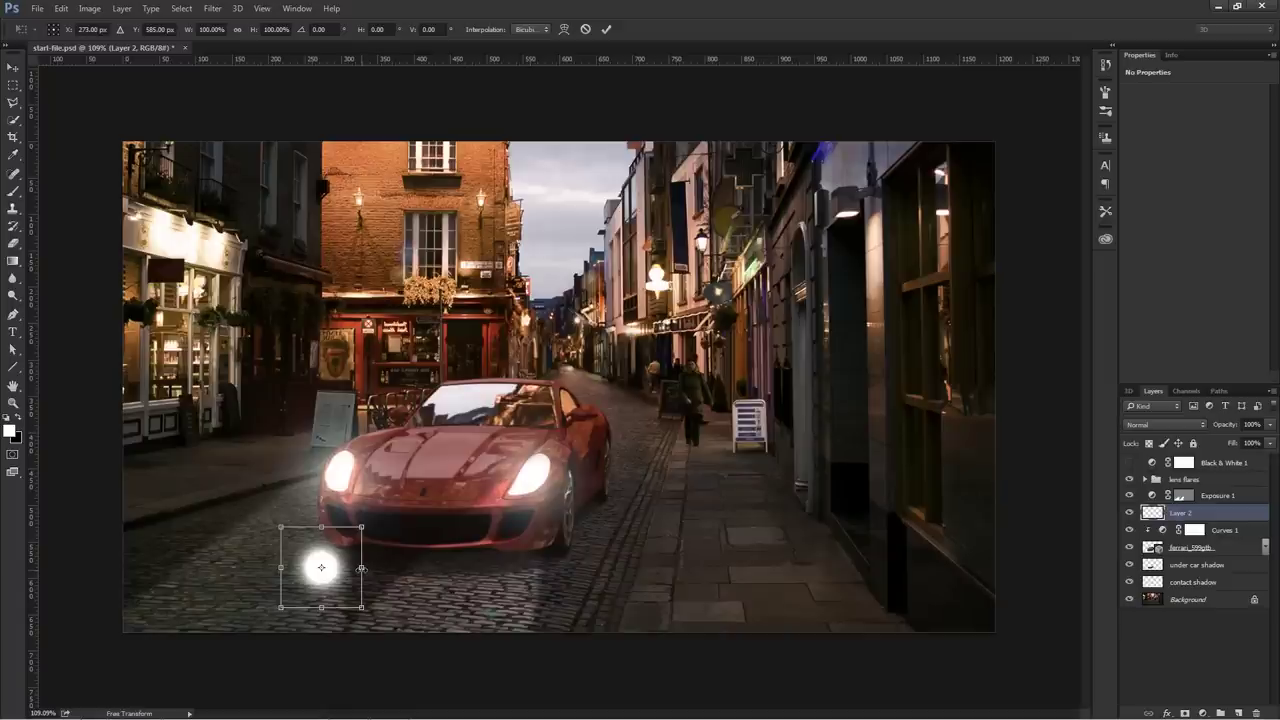
drag(362, 568, 392, 572)
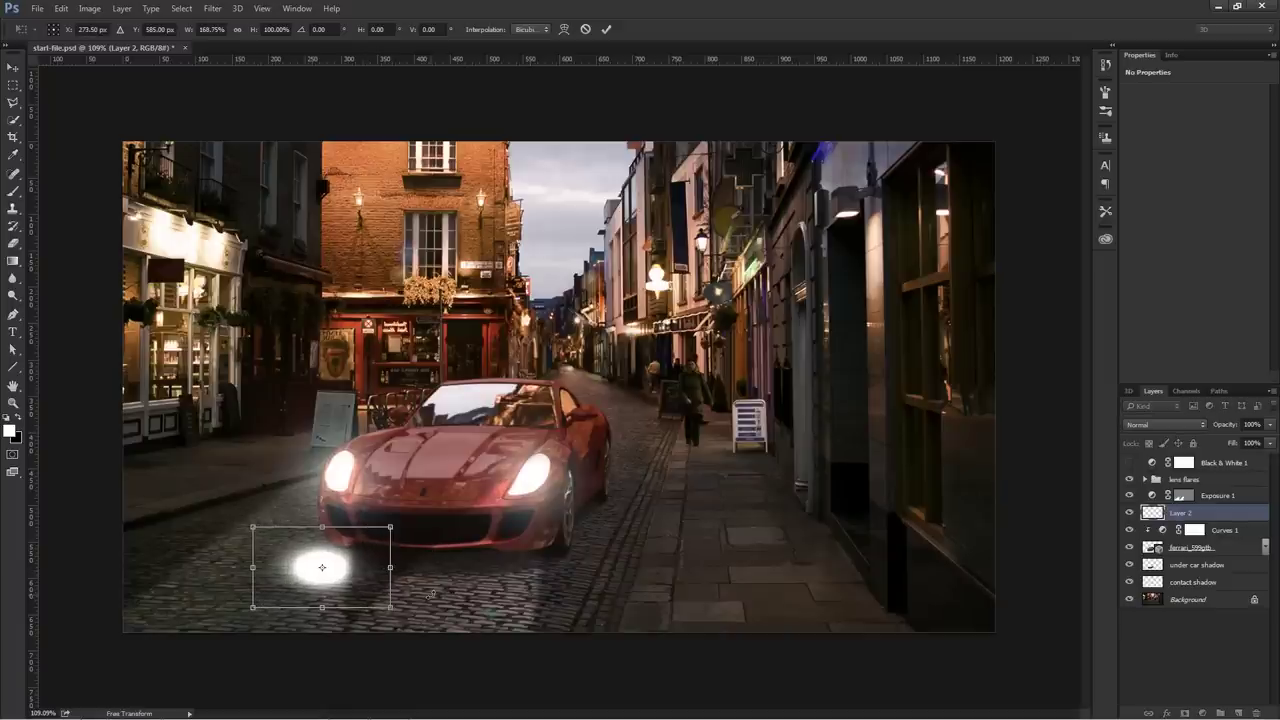
key(Return)
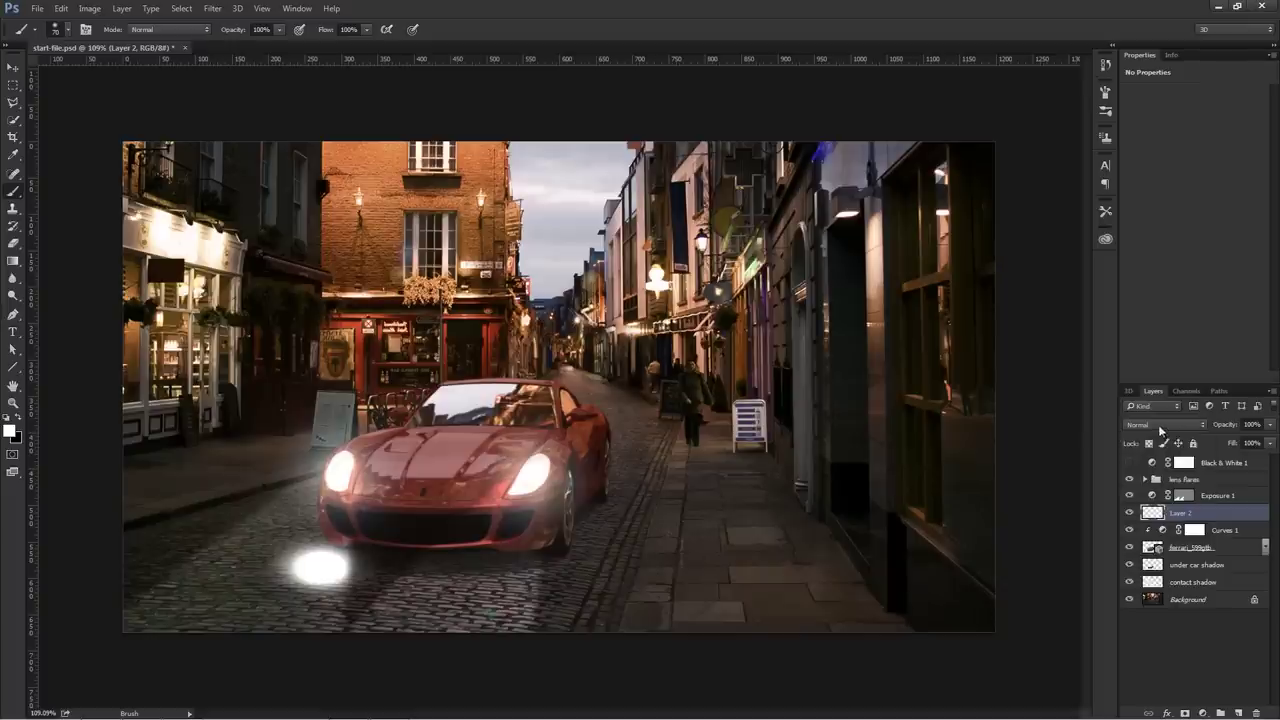
click(1160, 430)
click(1165, 555)
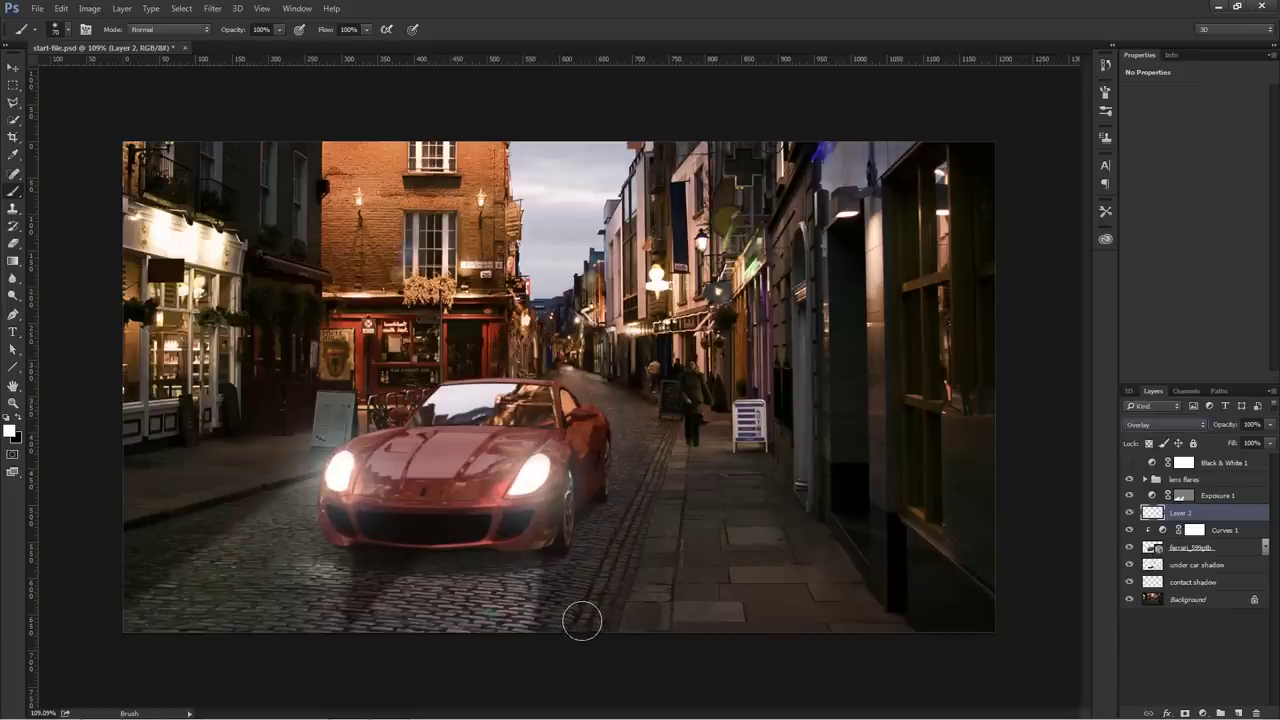
- Duplicate the Overlay spot as a horizontally narrower copy and compare the road with and without that copy
key(ctrl+j)
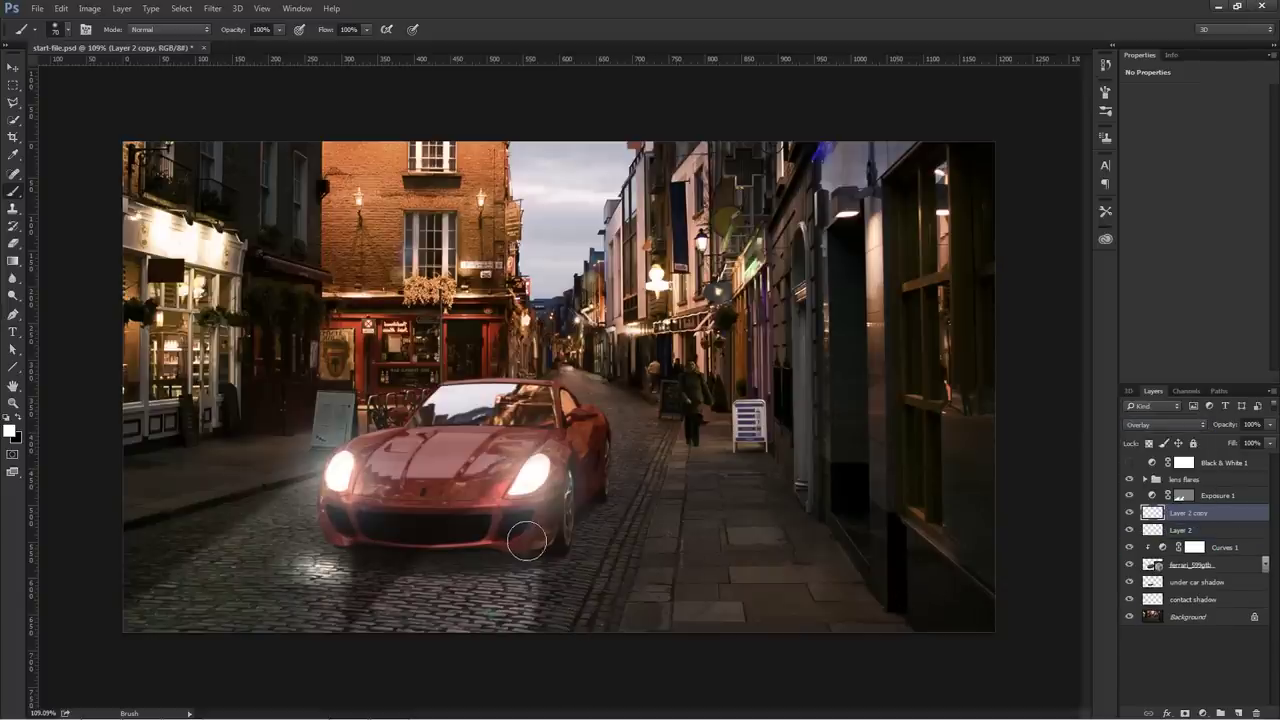
key(ctrl+t)
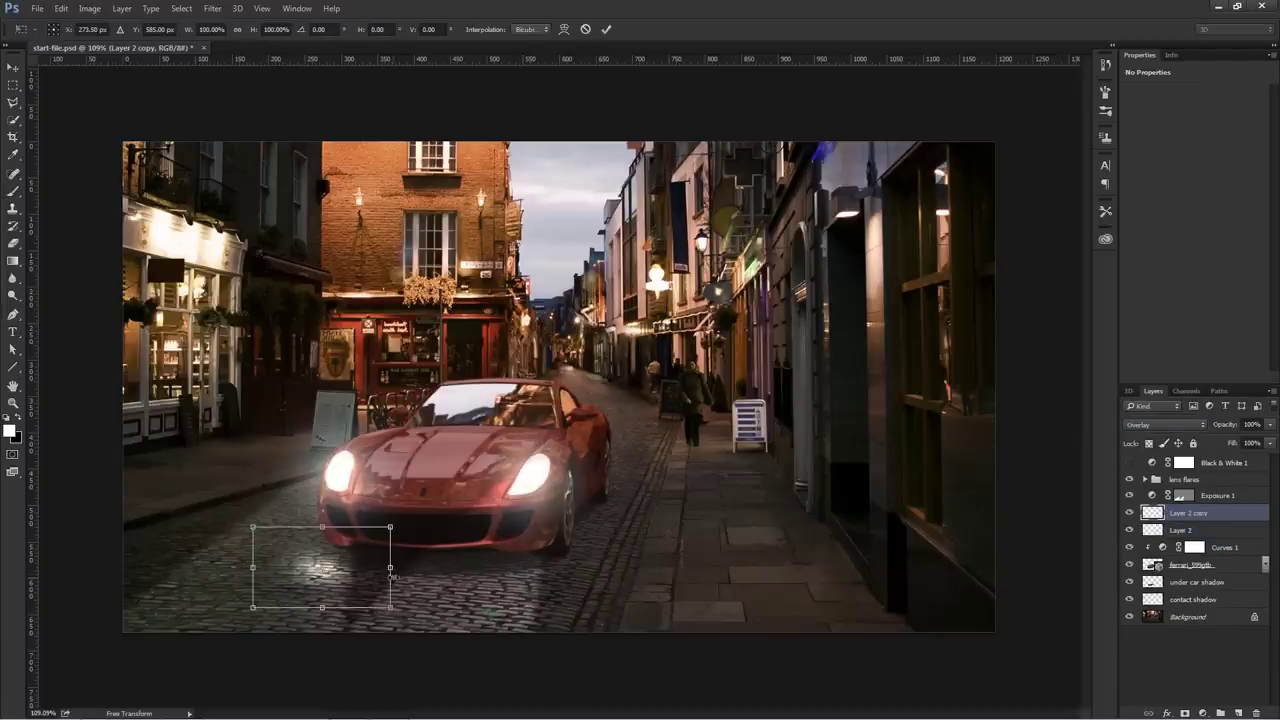
drag(392, 568, 368, 570)
key(Return)
click(1129, 513)
click(1129, 513)
click(1129, 513)
click(1129, 513)
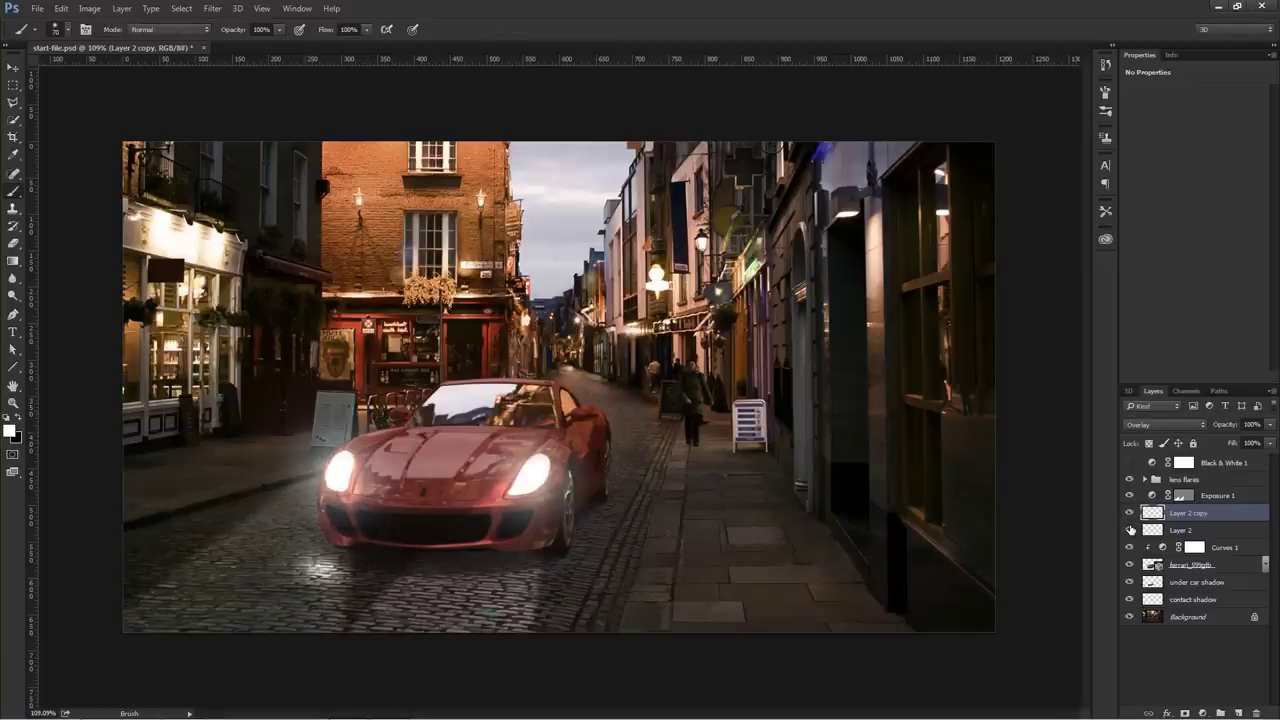
- Duplicate both Overlay spot layers together and place the copies on the cobbles in front of the pavement-side headlight
shift+click(1157, 531)
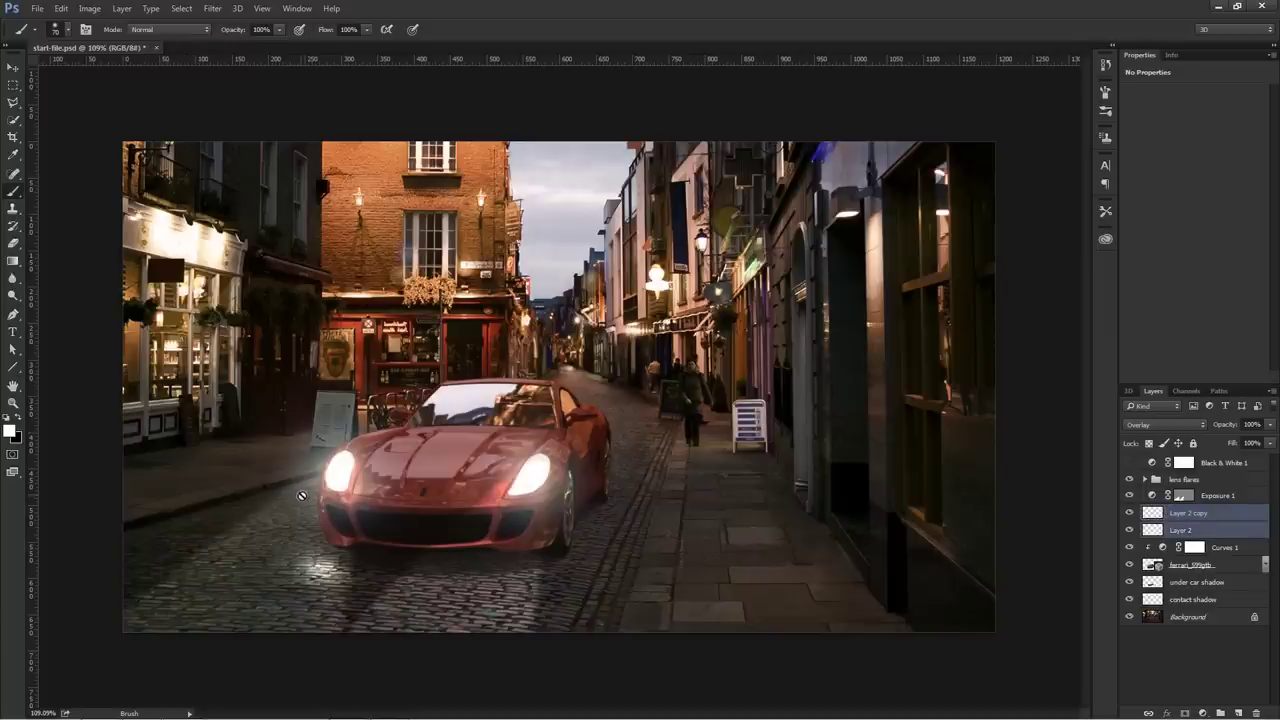
key(v)
drag(337, 575, 526, 583)
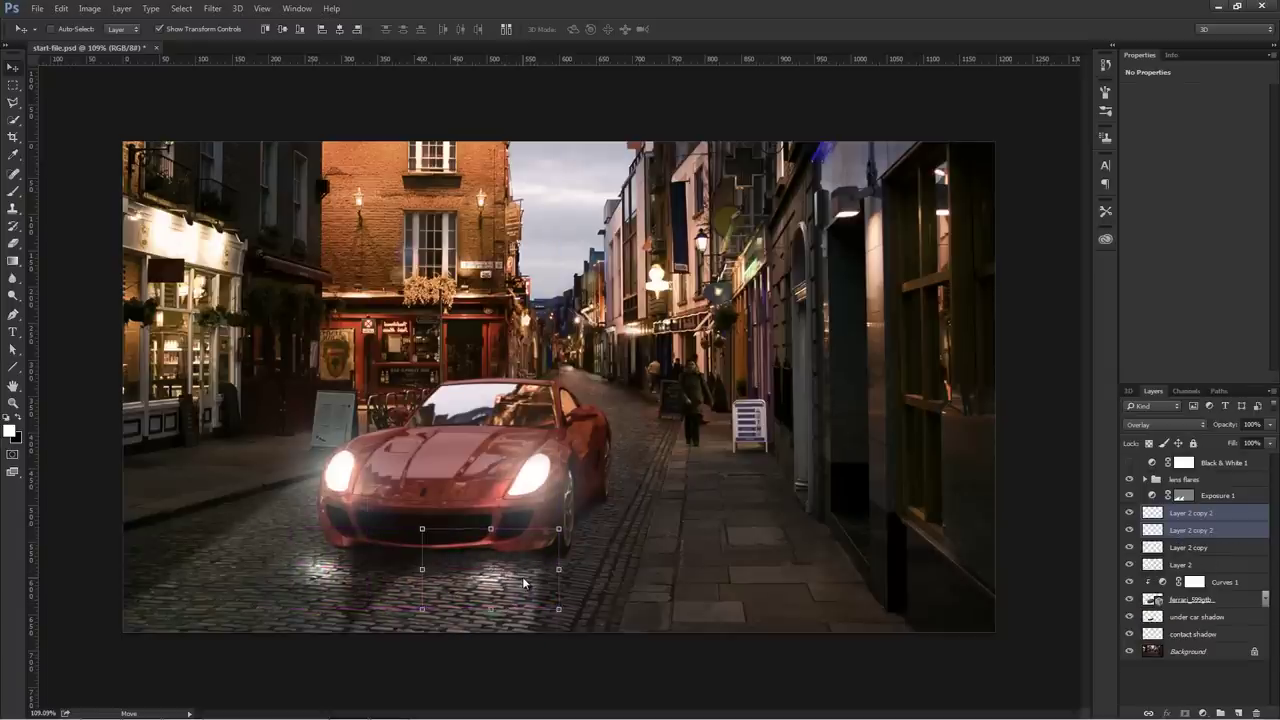
key(Right)
key(Right)
key(Right)
key(Right)
key(Right)
key(Right)
key(Right)
key(Right)
key(Right)
key(Right)
key(Right)
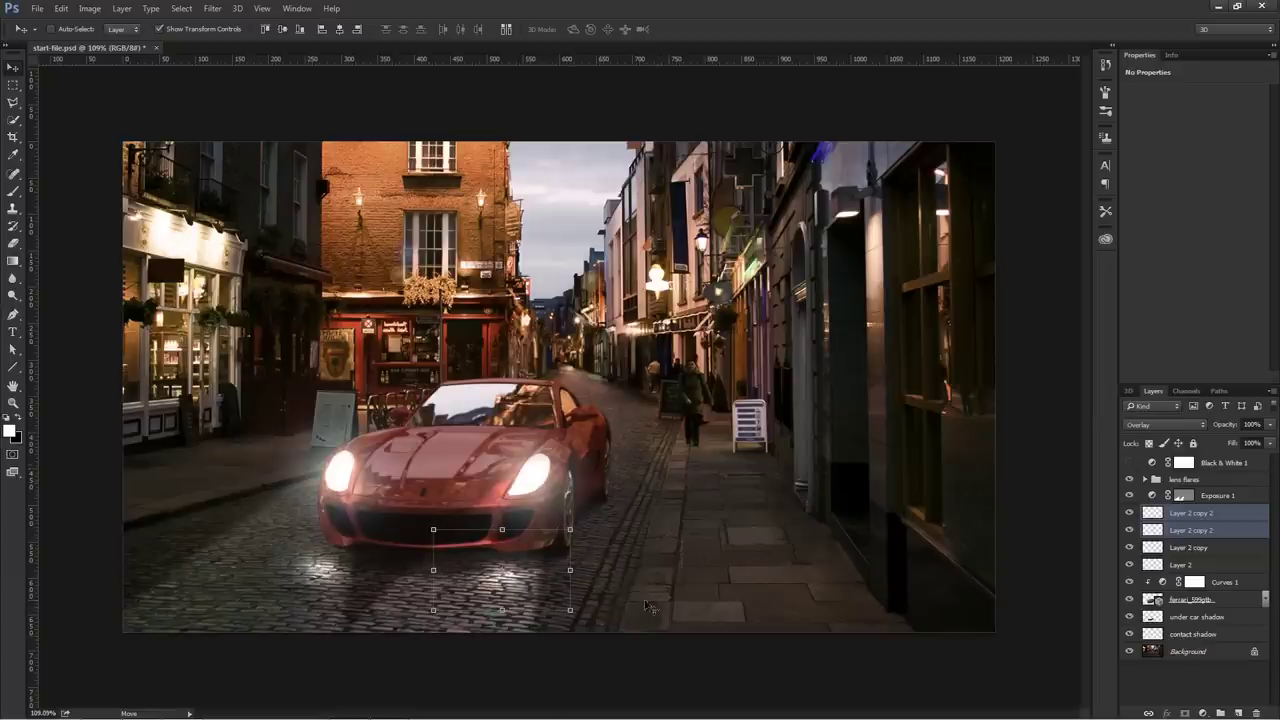
- Group the four road highlight spot layers
click(1186, 566)
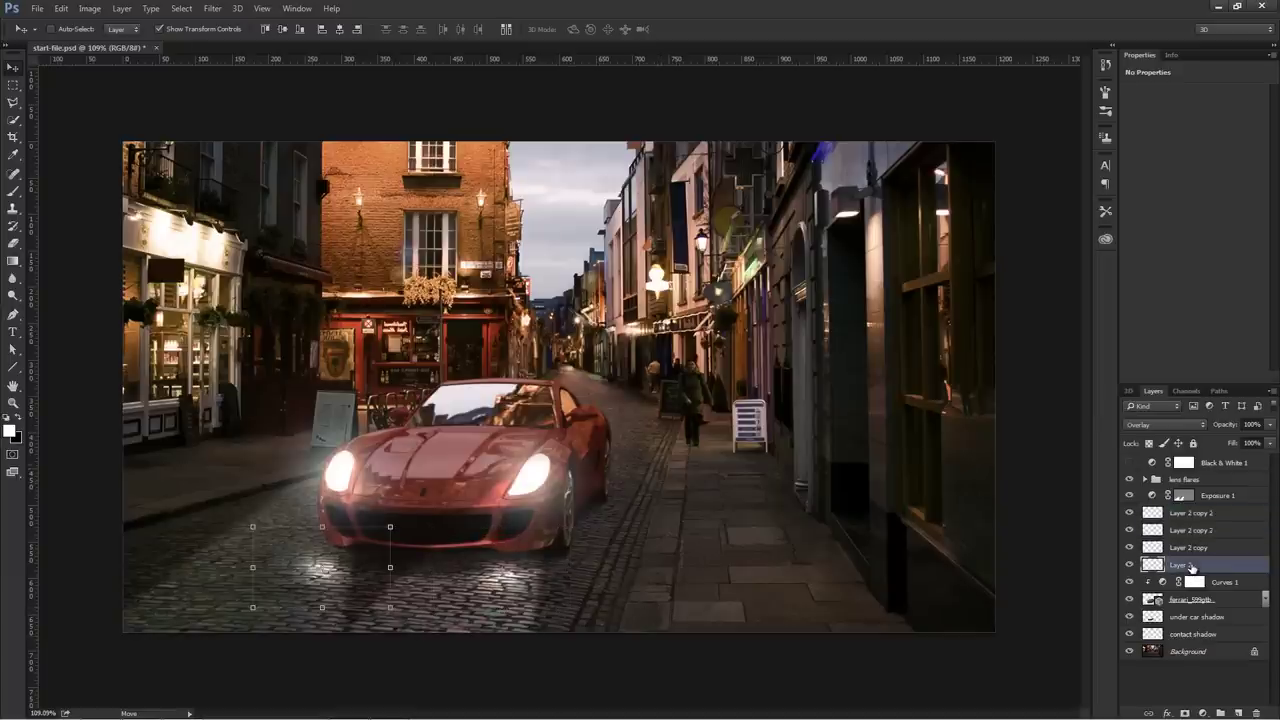
shift+click(1190, 516)
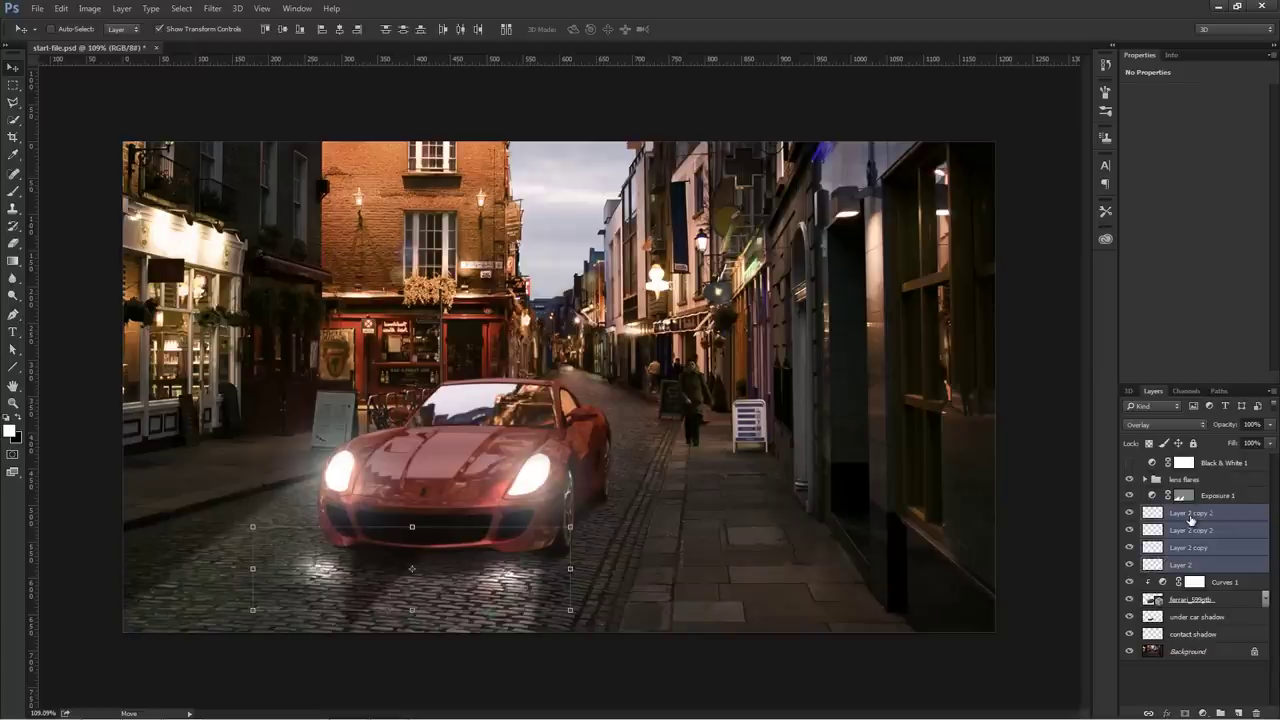
key(ctrl+g)
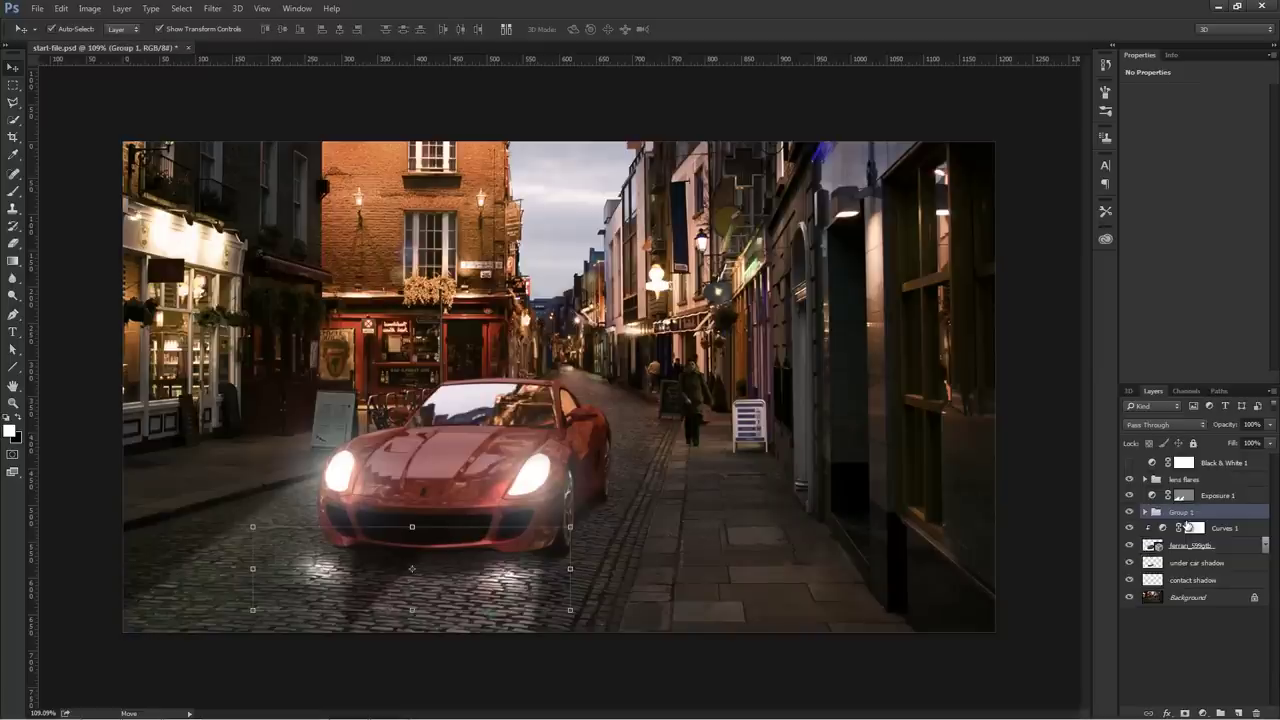
- Rename the road highlights group as "ground highlight" and reduce its opacity to 61%
double_click(1180, 513)
text(glound)
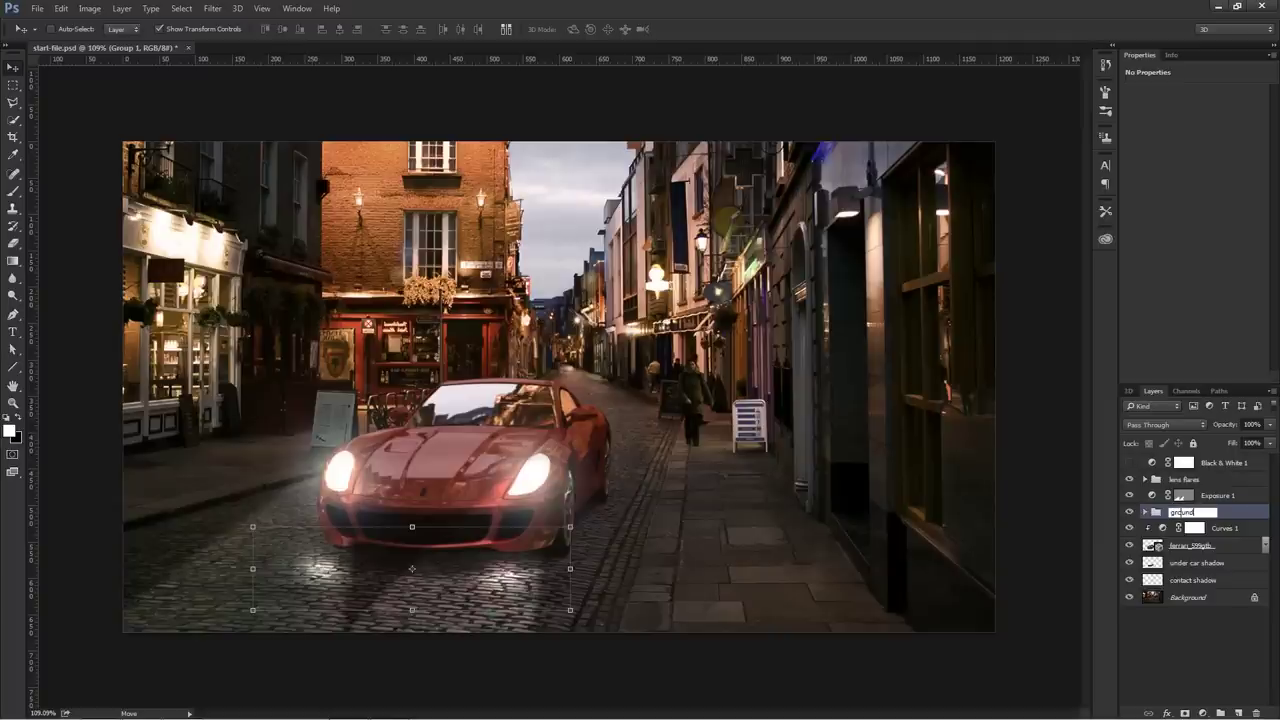
text( highlight)
key(Return)
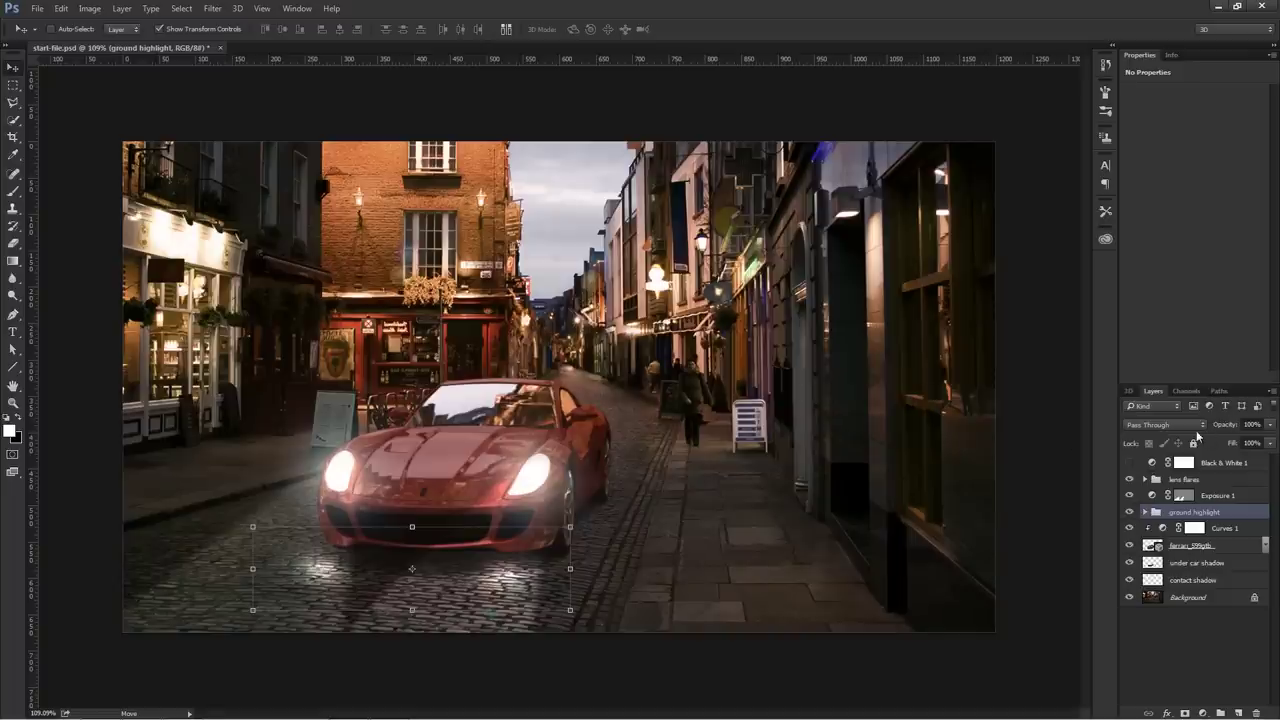
mouse_move(1224, 428)
mouse_down()
mouse_move(1205, 428)
mouse_move(1243, 432)
mouse_up()
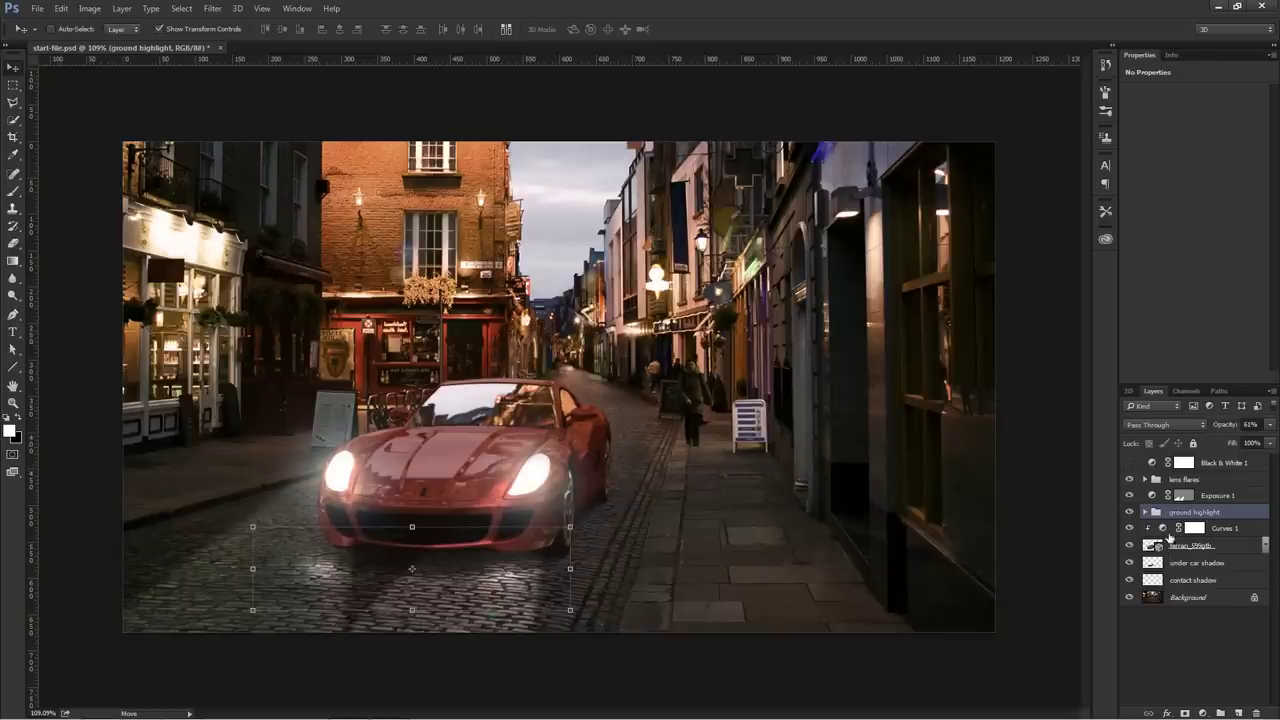
- Add a new layer above the under car shadow layer and paint a soft pure red (ff0000) spot on the pavement
click(1190, 563)
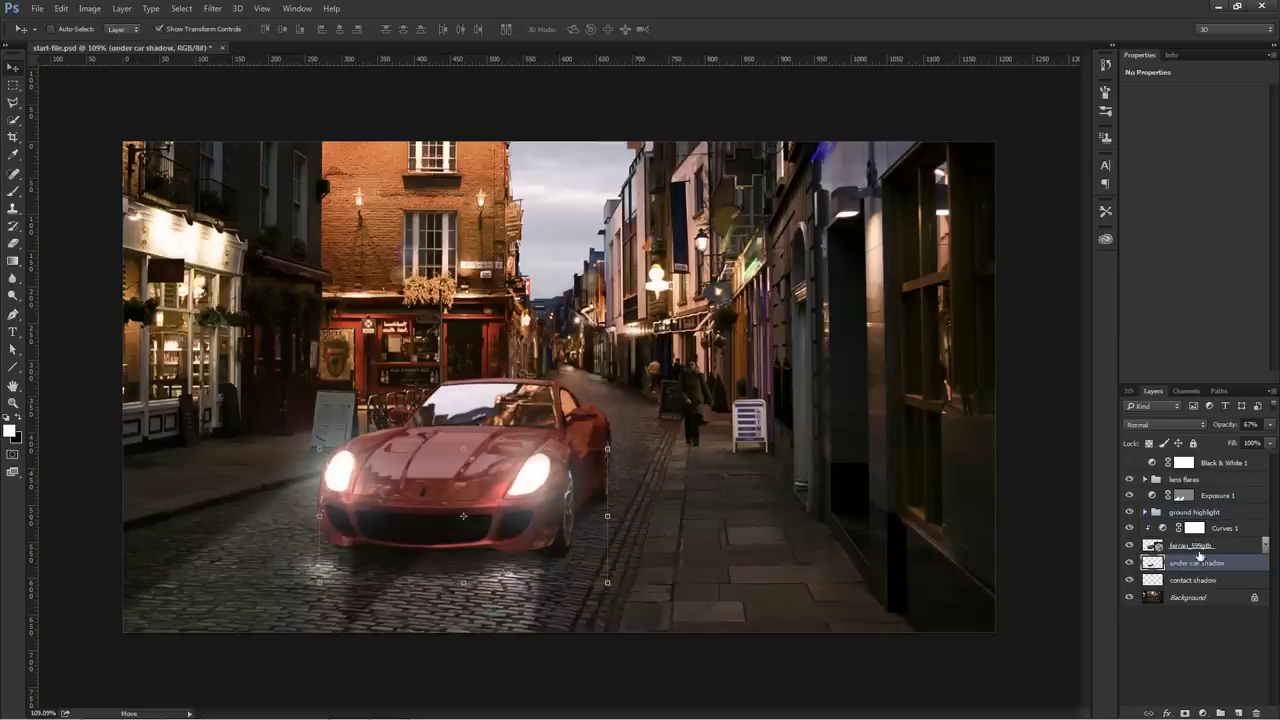
click(1238, 712)
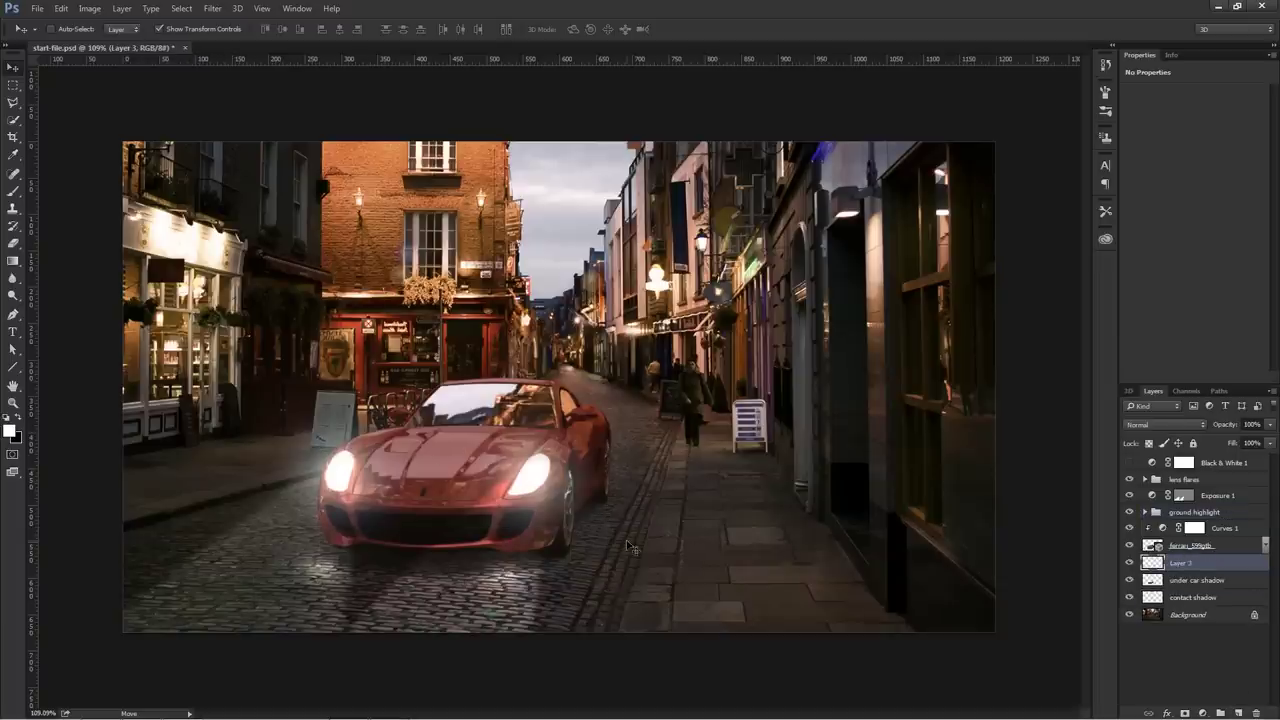
click(11, 431)
text(ff0000)
click(1143, 324)
click(13, 190)
click(708, 518)
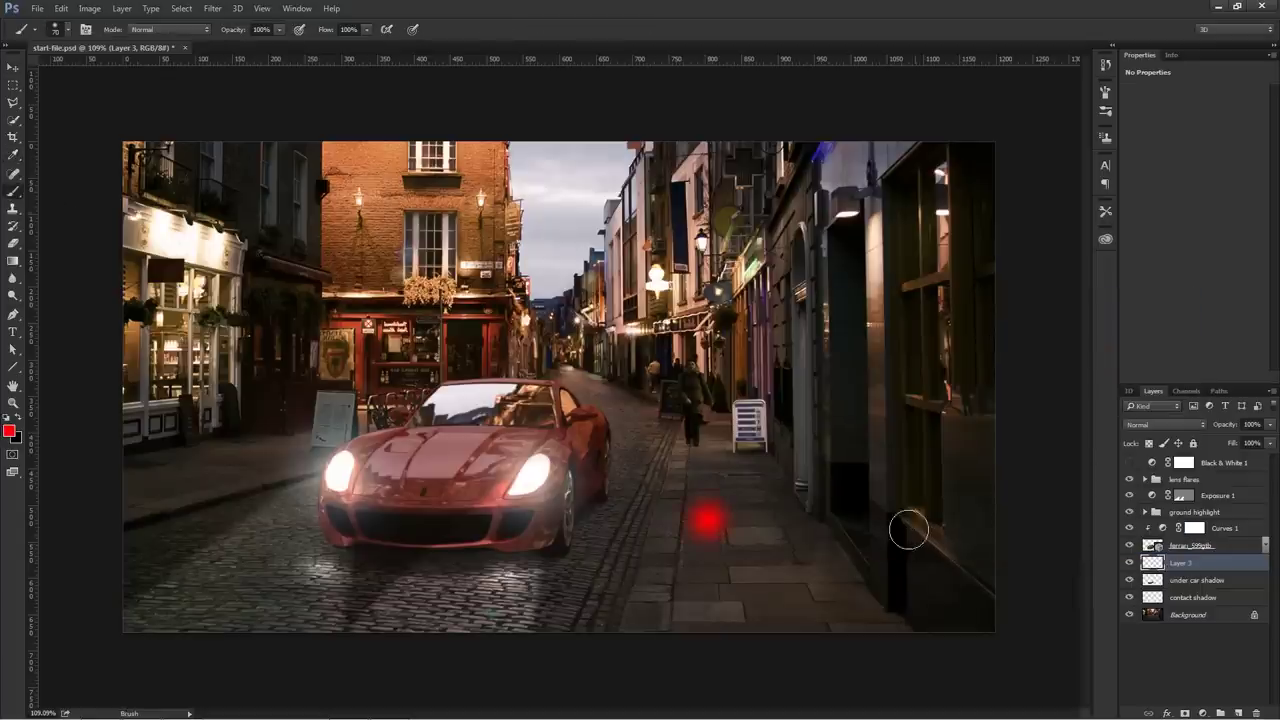
- Apply a Perspective transform to the red spot, flaring its base to about 278.5% width
key(ctrl+t)
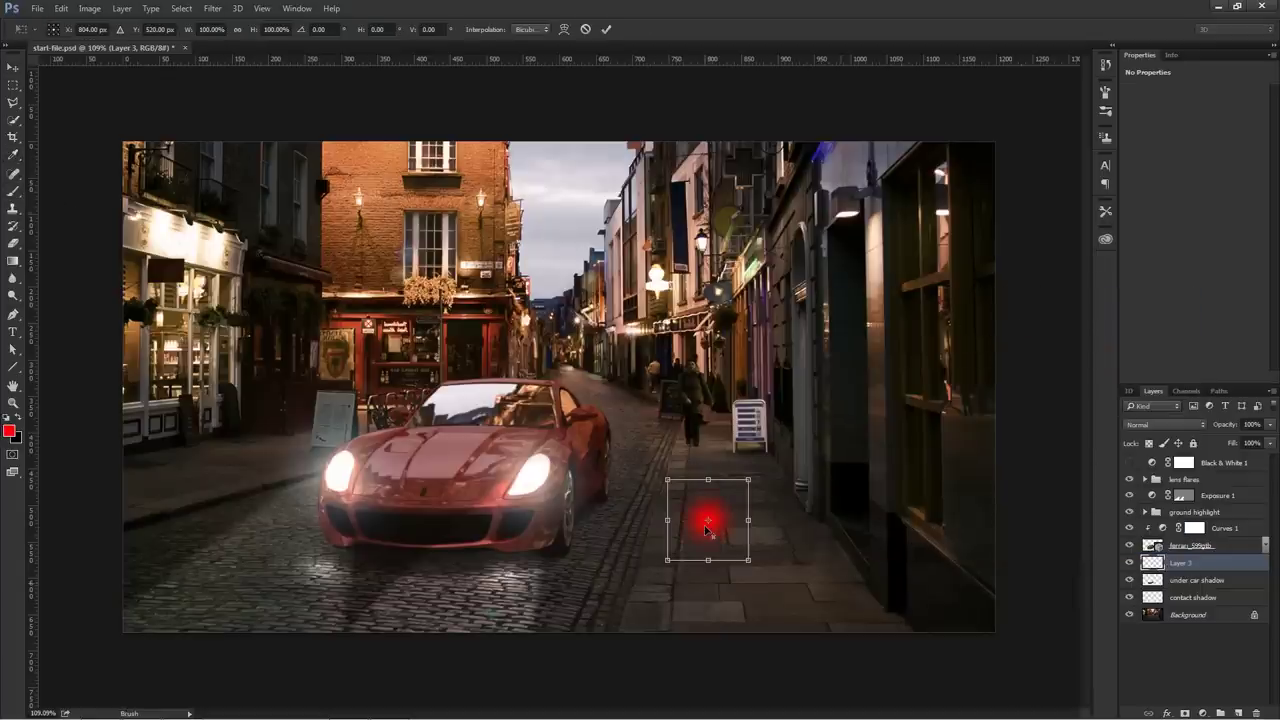
right_click(723, 531)
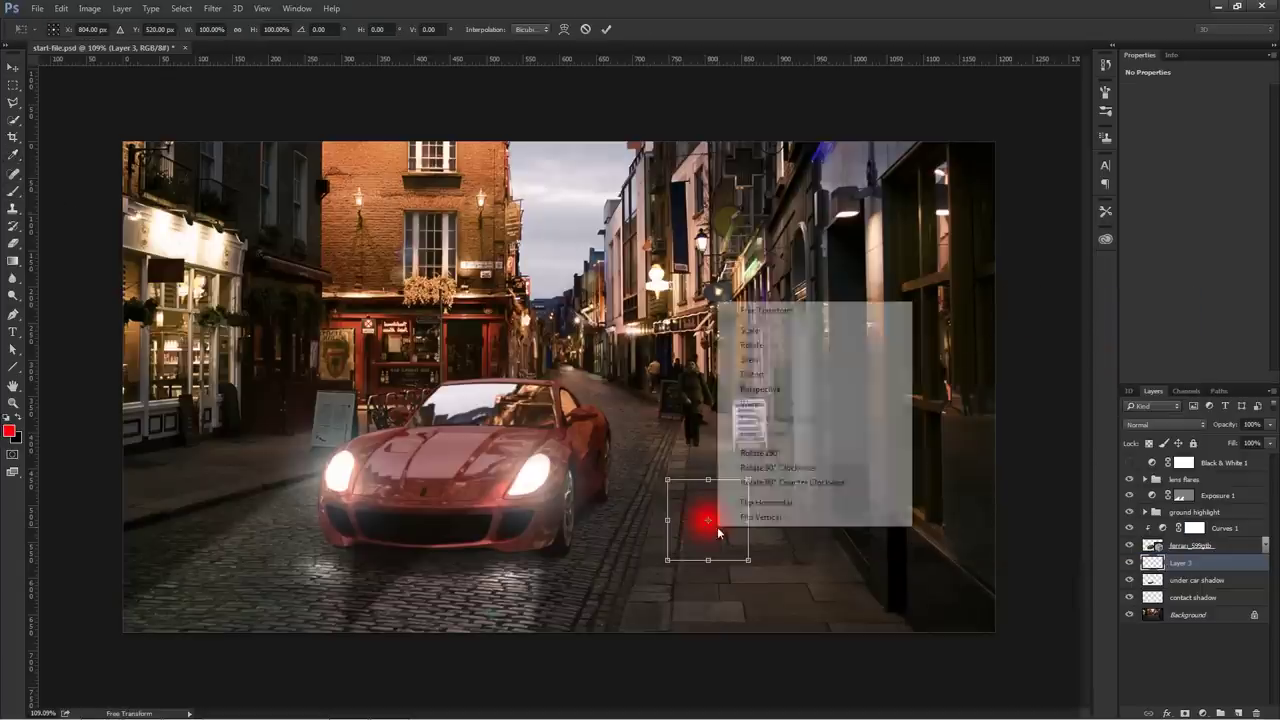
click(776, 391)
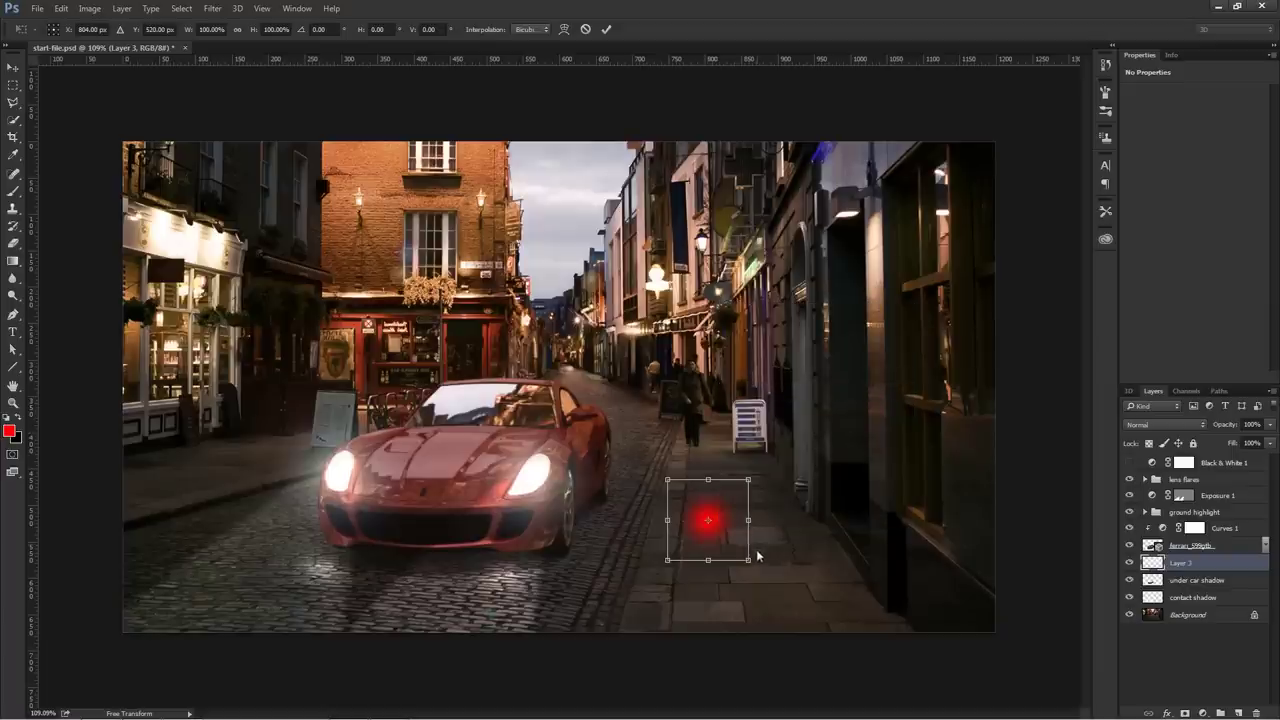
drag(749, 563, 821, 560)
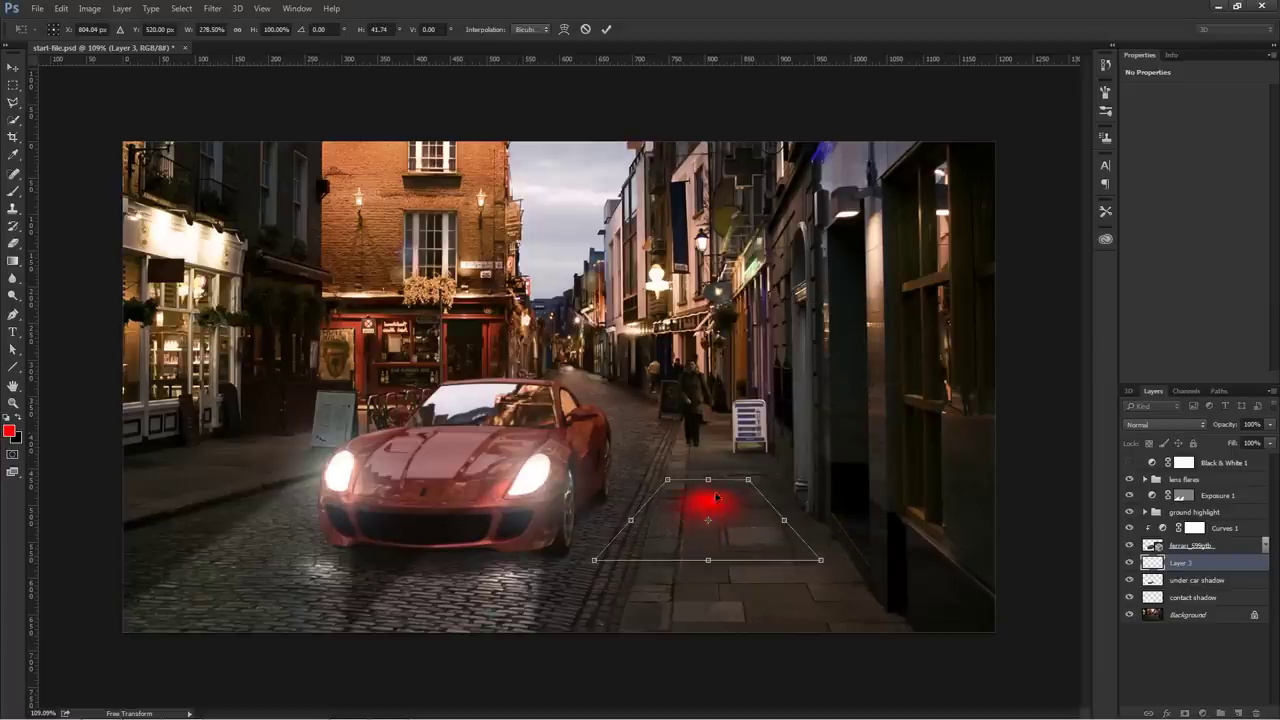
key(Return)
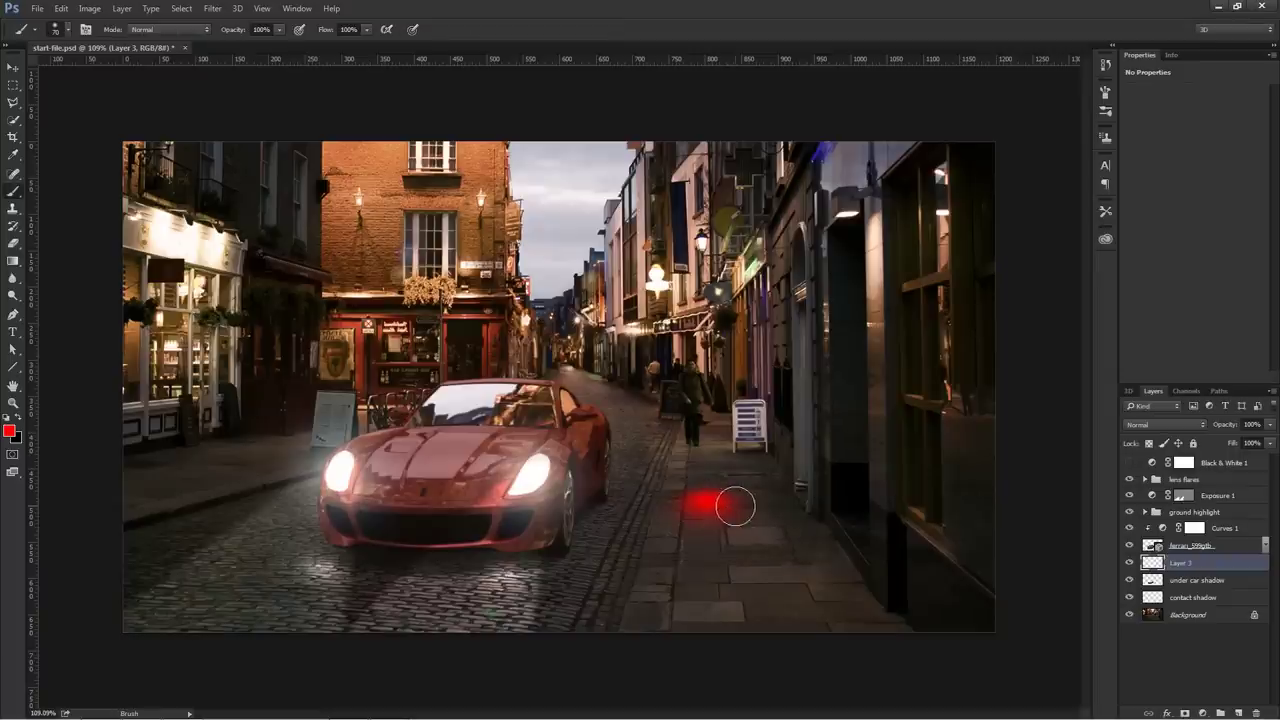
- Move the red glow behind the car's rear on the pavement side and set its blend mode to Linear Dodge (Add)
key(v)
drag(726, 512, 614, 473)
click(1137, 426)
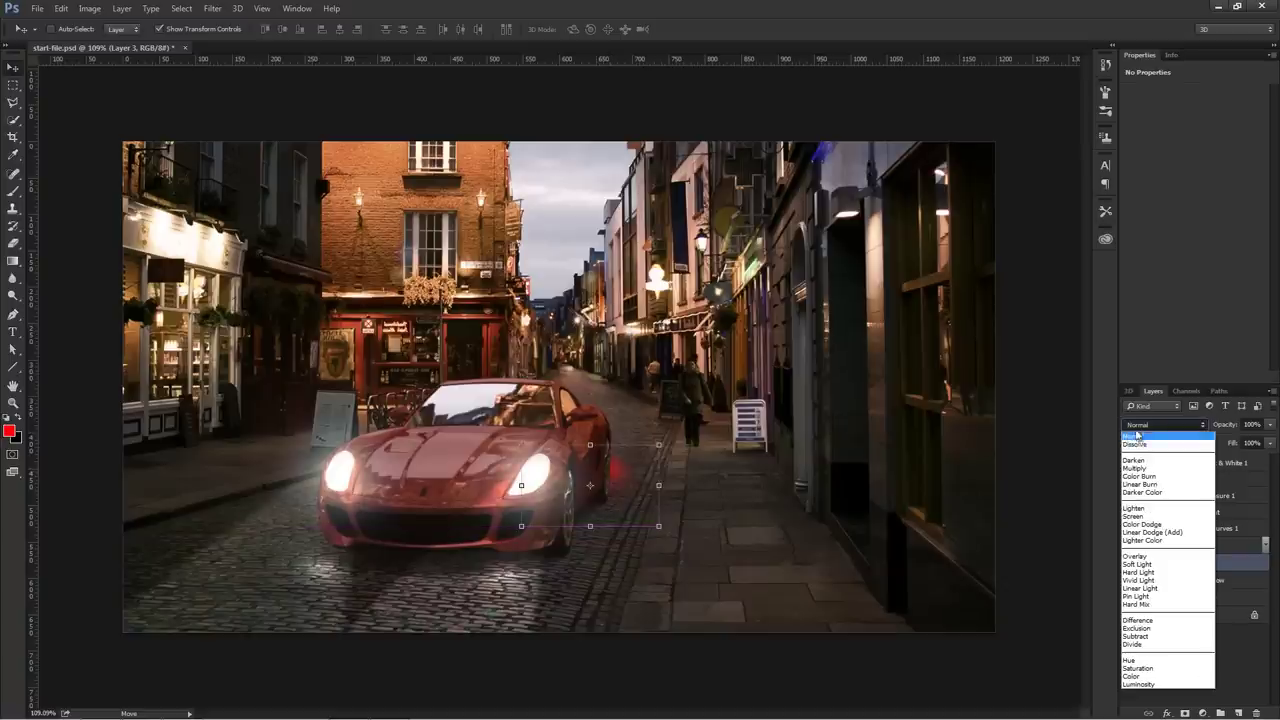
click(1147, 533)
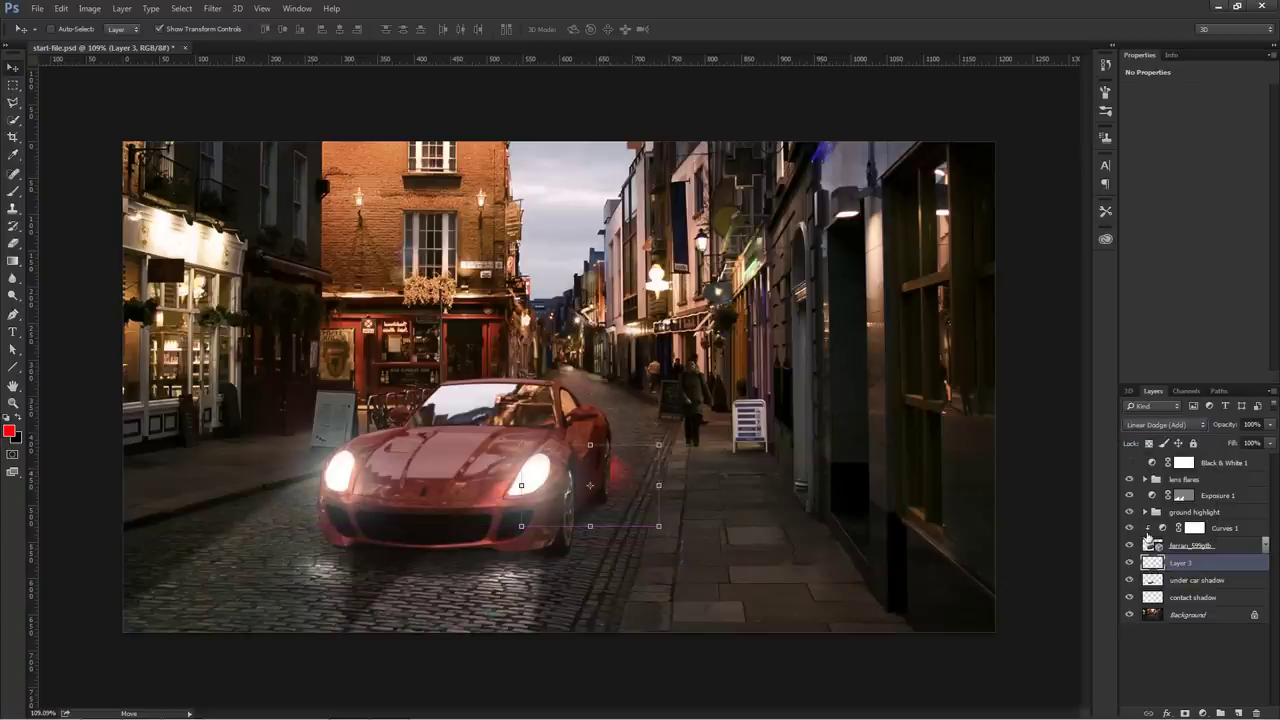
- Flatten the red glow to 96.30% width and 59.82% height and nudge it into place beside the rear of the car
mouse_move(625, 481)
mouse_down()
mouse_move(654, 455)
mouse_move(630, 483)
mouse_up()
drag(596, 524, 614, 473)
key(Left)
key(Left)
key(Left)
key(Left)
key(Left)
key(Left)
key(Left)
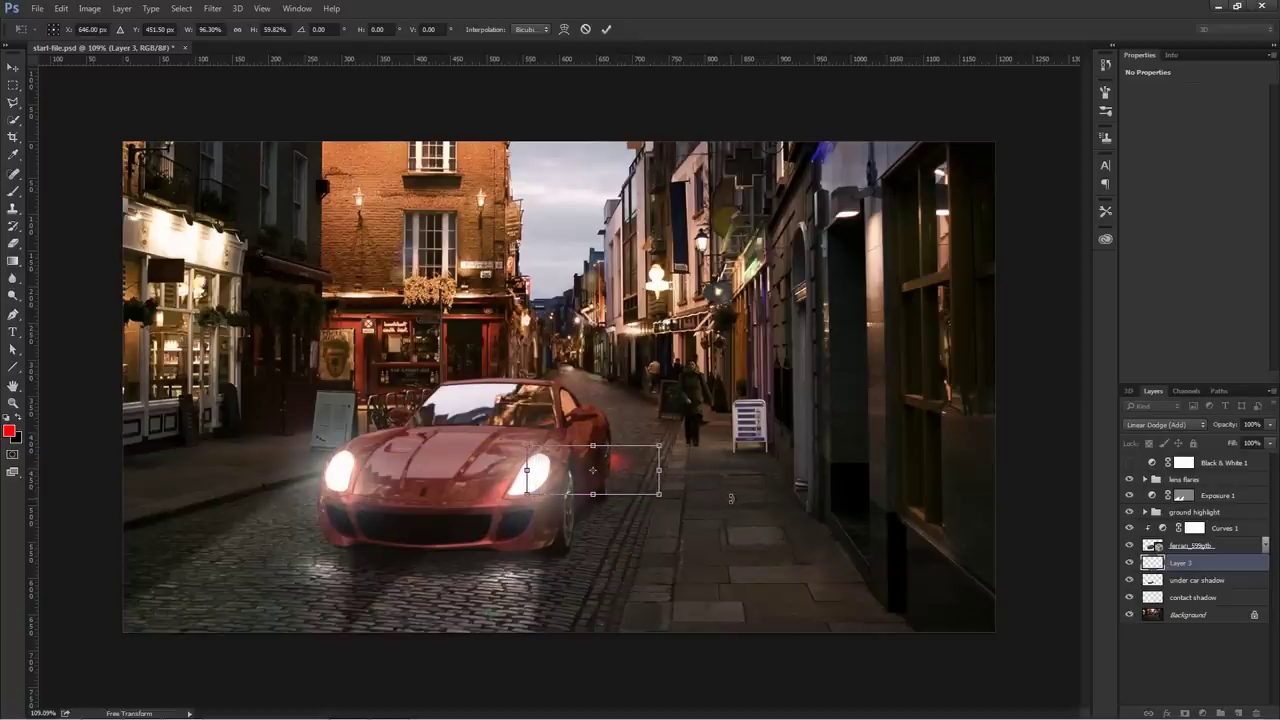
key(Down)
key(Down)
key(Down)
key(Up)
key(Up)
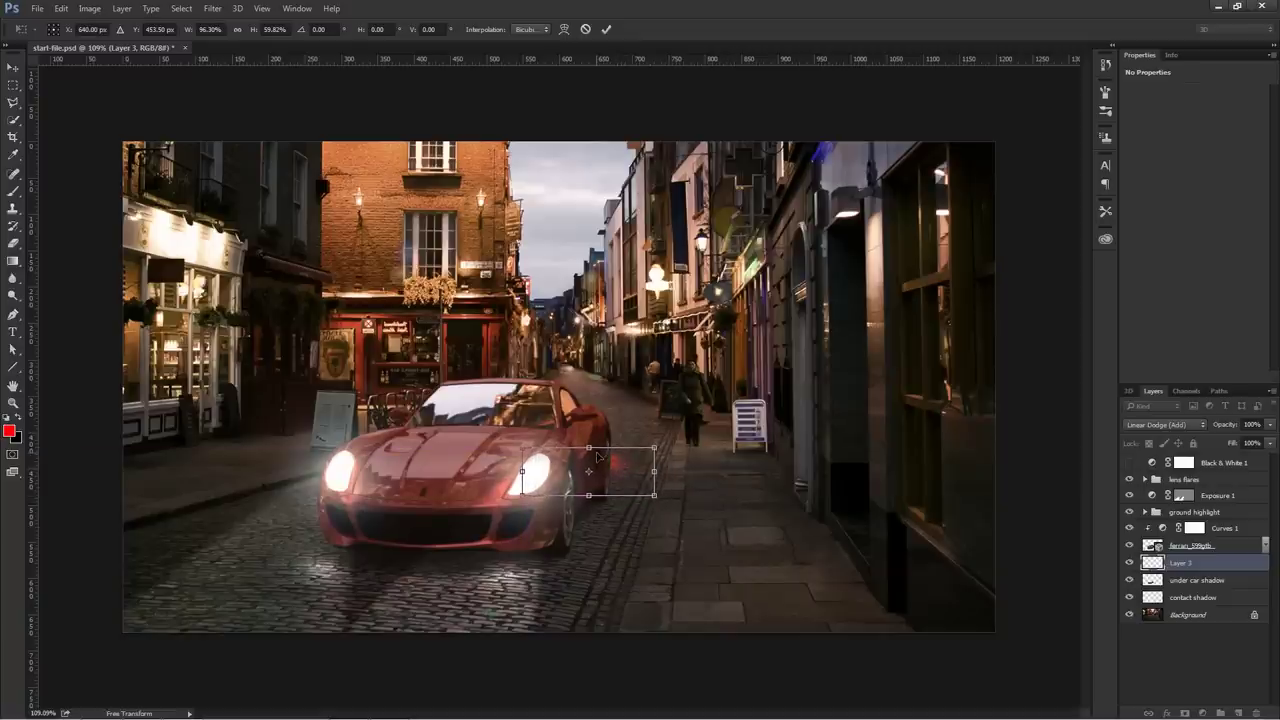
key(Right)
key(Right)
key(Right)
key(Return)
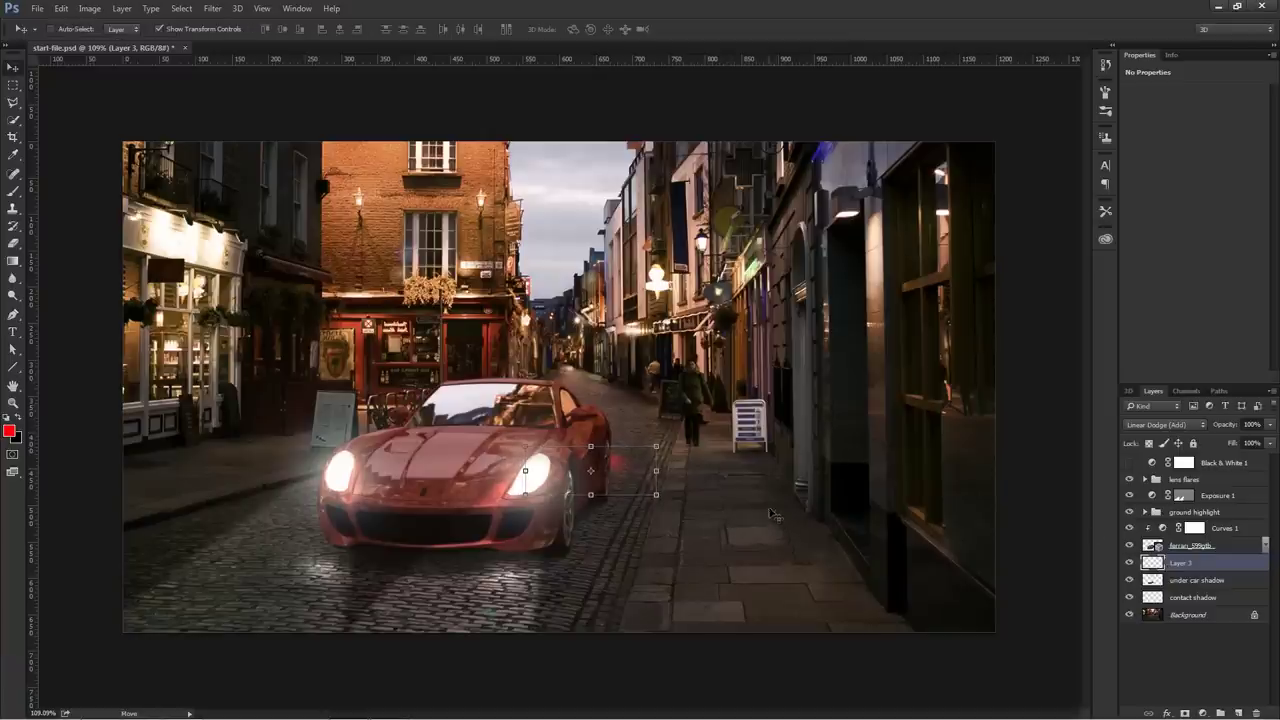
- Rename the red glow layer as "break light"
double_click(1182, 564)
text(break light)
key(Return)
- Compare the scene with and without the Exposure 1 adjustment, and reduce that layer's opacity to 61%
click(1185, 480)
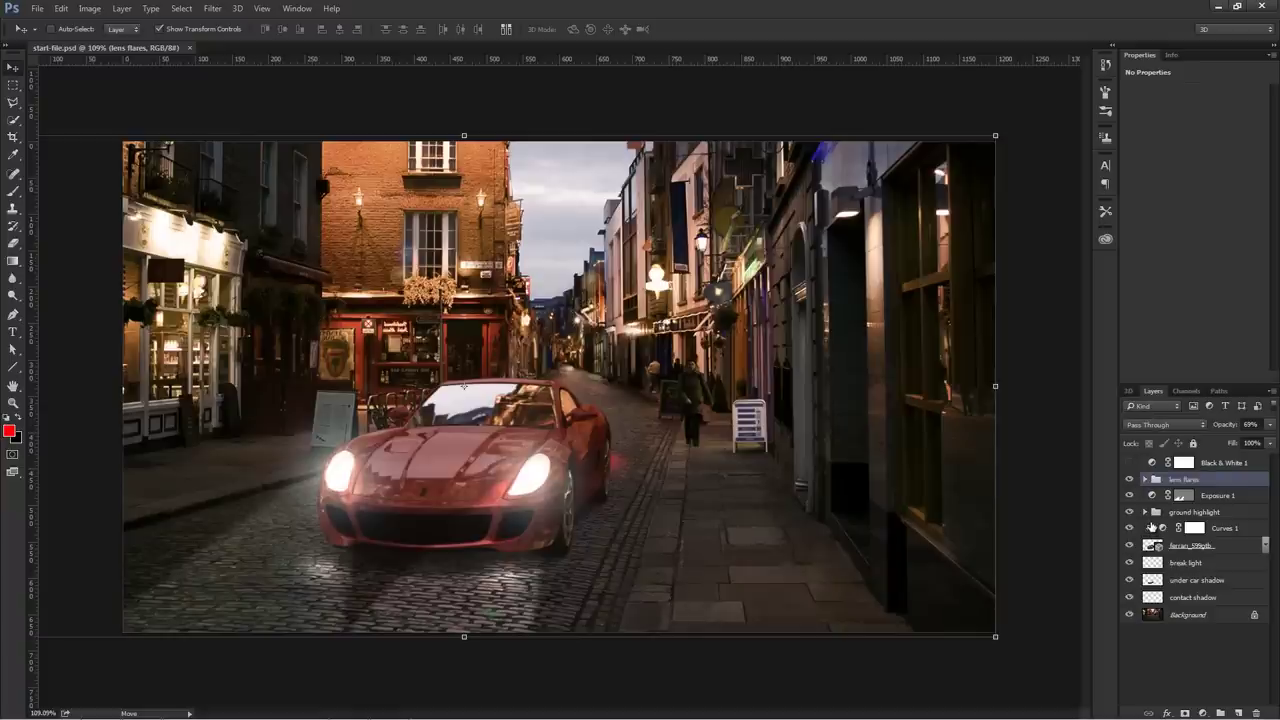
alt+click(1150, 522)
click(1130, 495)
click(1130, 495)
click(1183, 495)
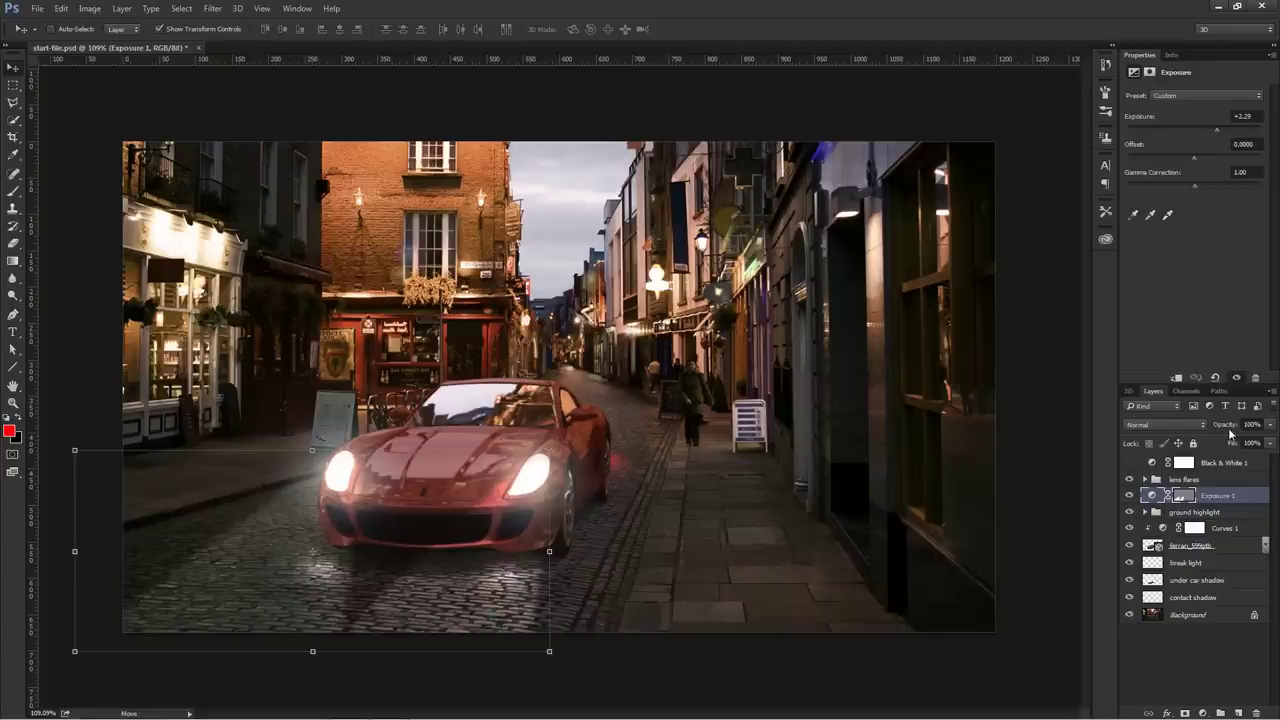
mouse_move(1223, 428)
mouse_down()
mouse_move(1208, 432)
mouse_move(1226, 435)
mouse_up()
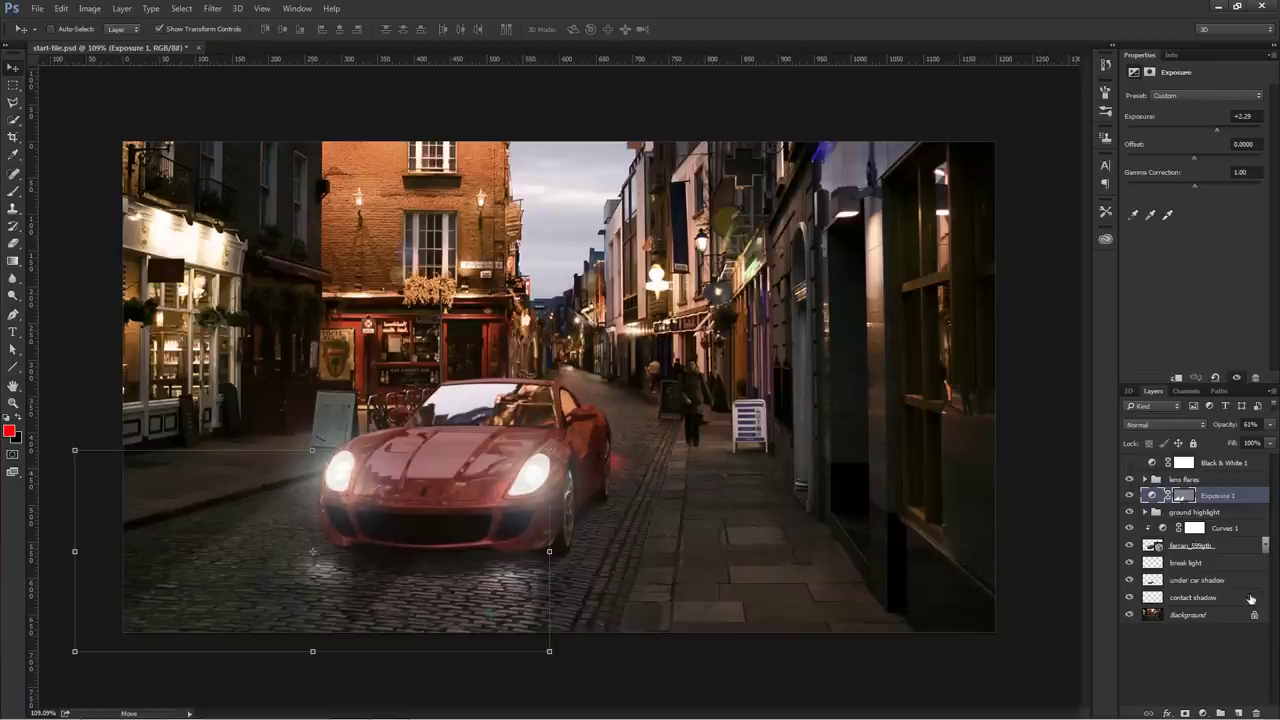
- Add a second mask to the Exposure 1 layer and paint black over the headlight farther from the pavement with a smaller brush
click(1184, 713)
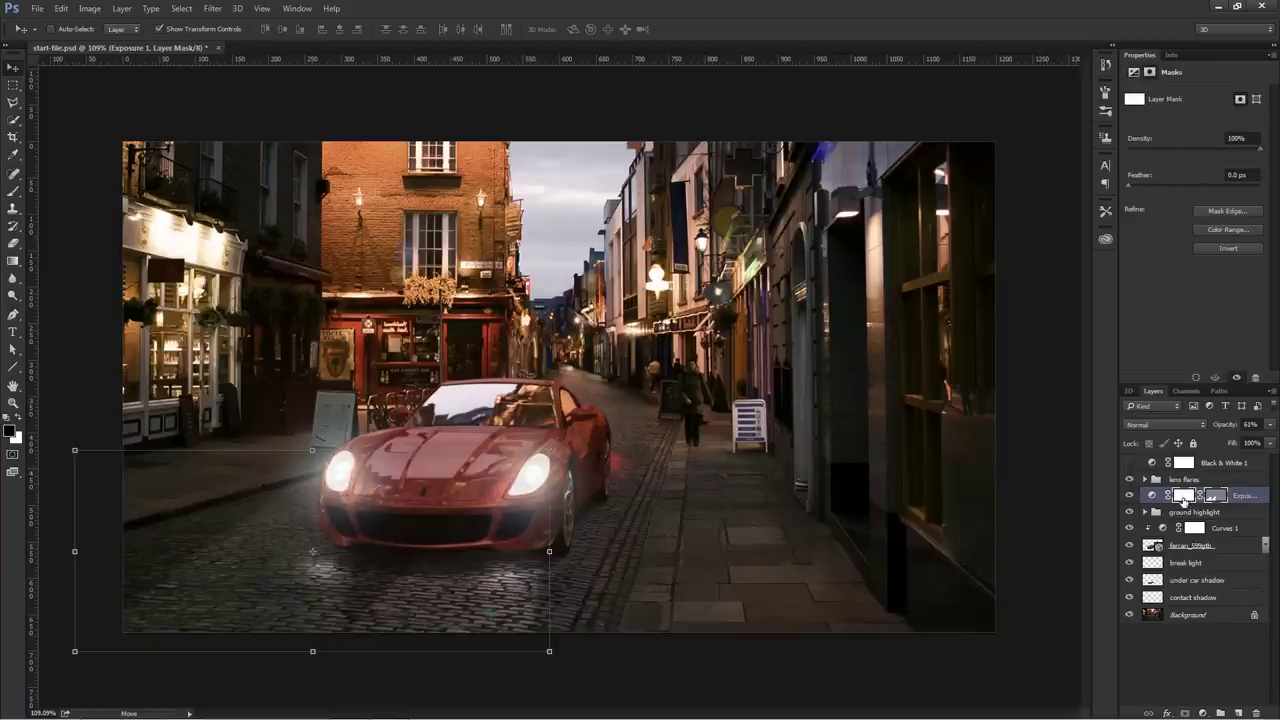
click(13, 190)
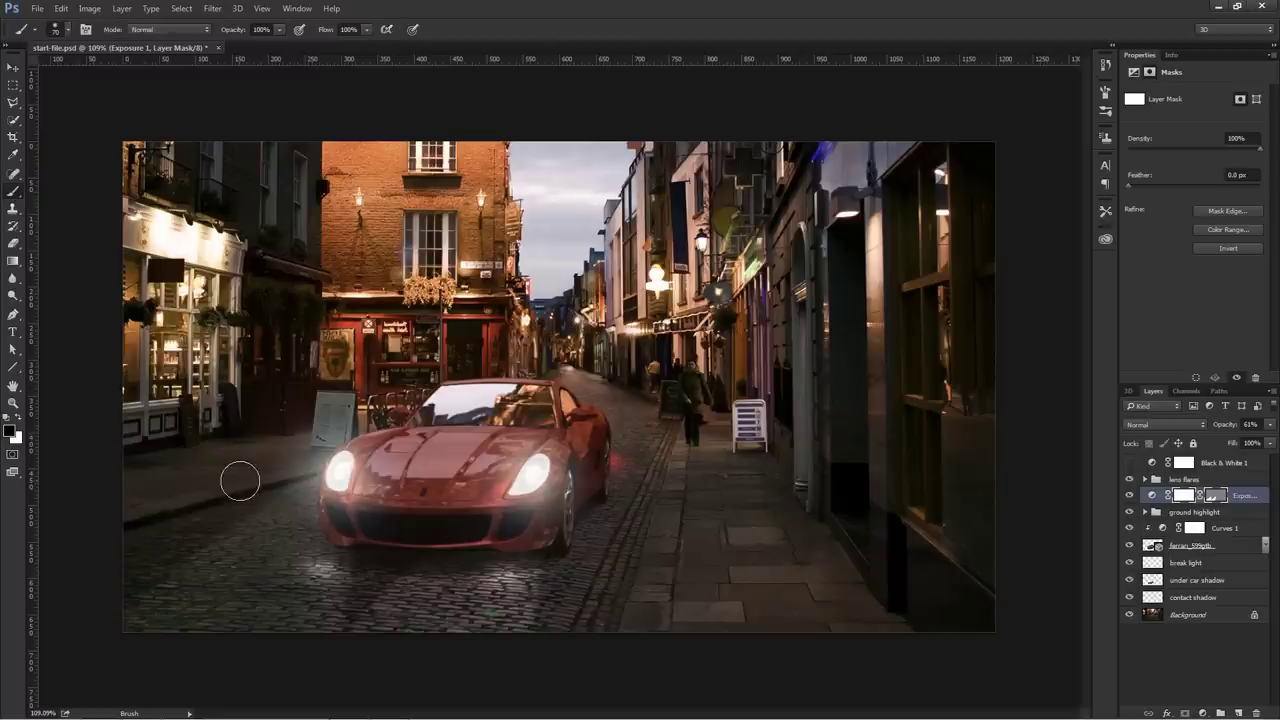
key(bracketleft)
key(bracketleft)
key(bracketleft)
drag(339, 475, 341, 470)
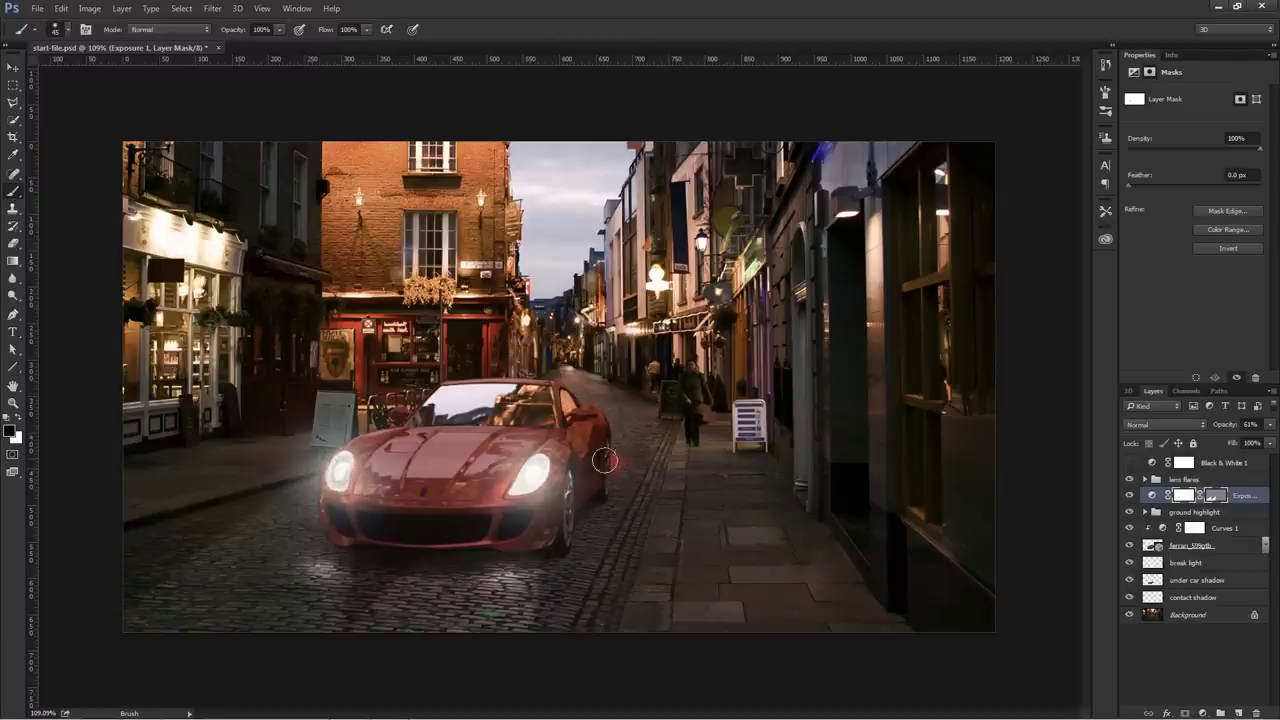
- Fade the mask brush stroke on the headlight farther from the pavement
click(61, 8)
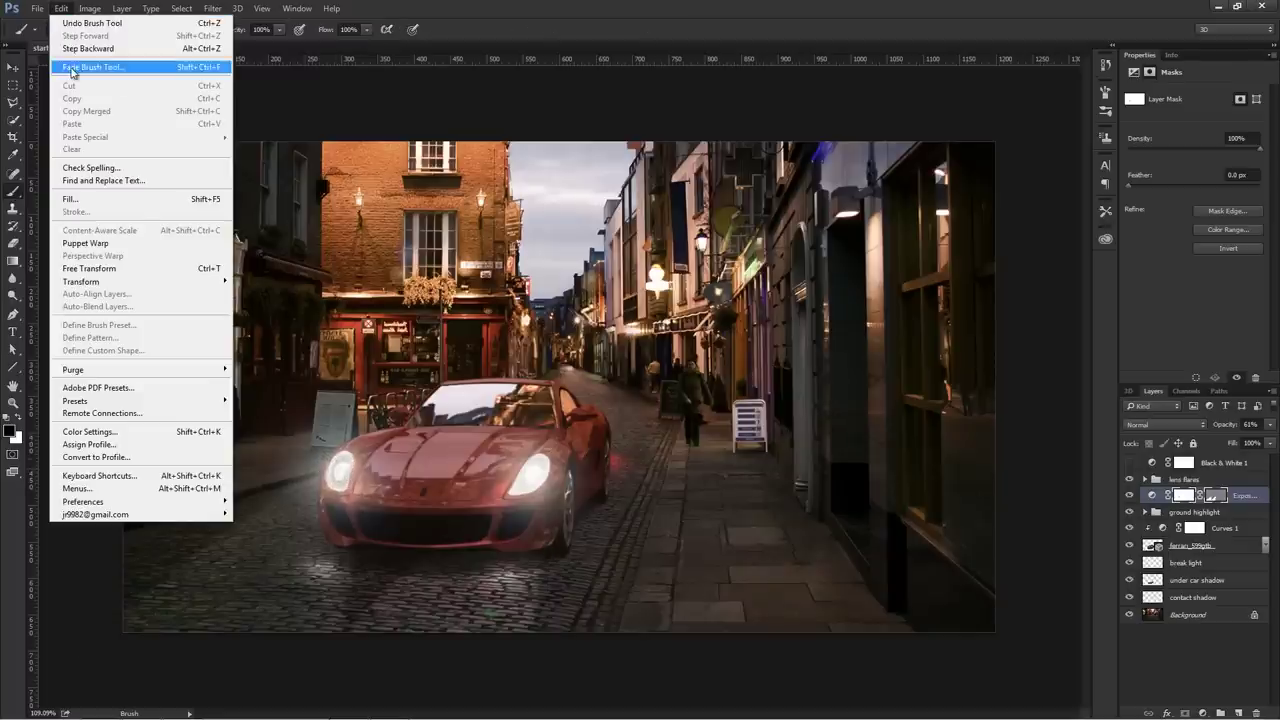
click(100, 64)
drag(968, 209, 916, 214)
click(1018, 195)
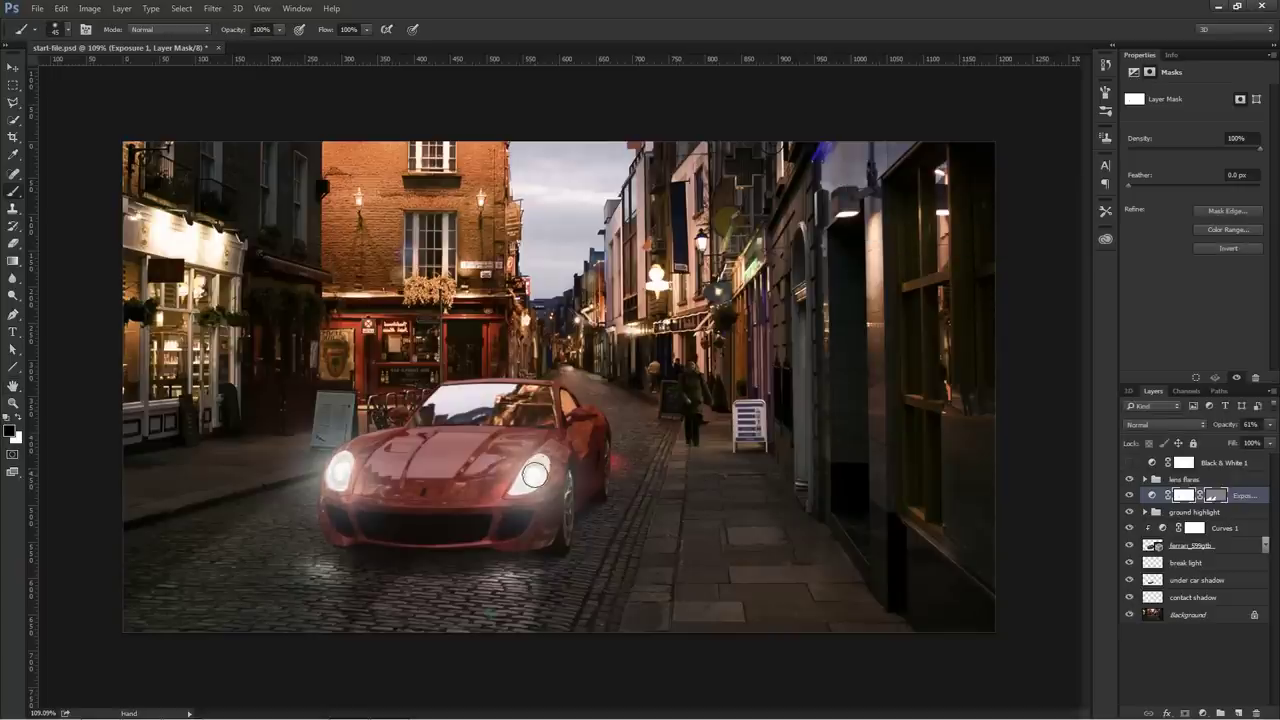
- Fade the mask brush stroke on the pavement-side headlight to match the other one
click(61, 8)
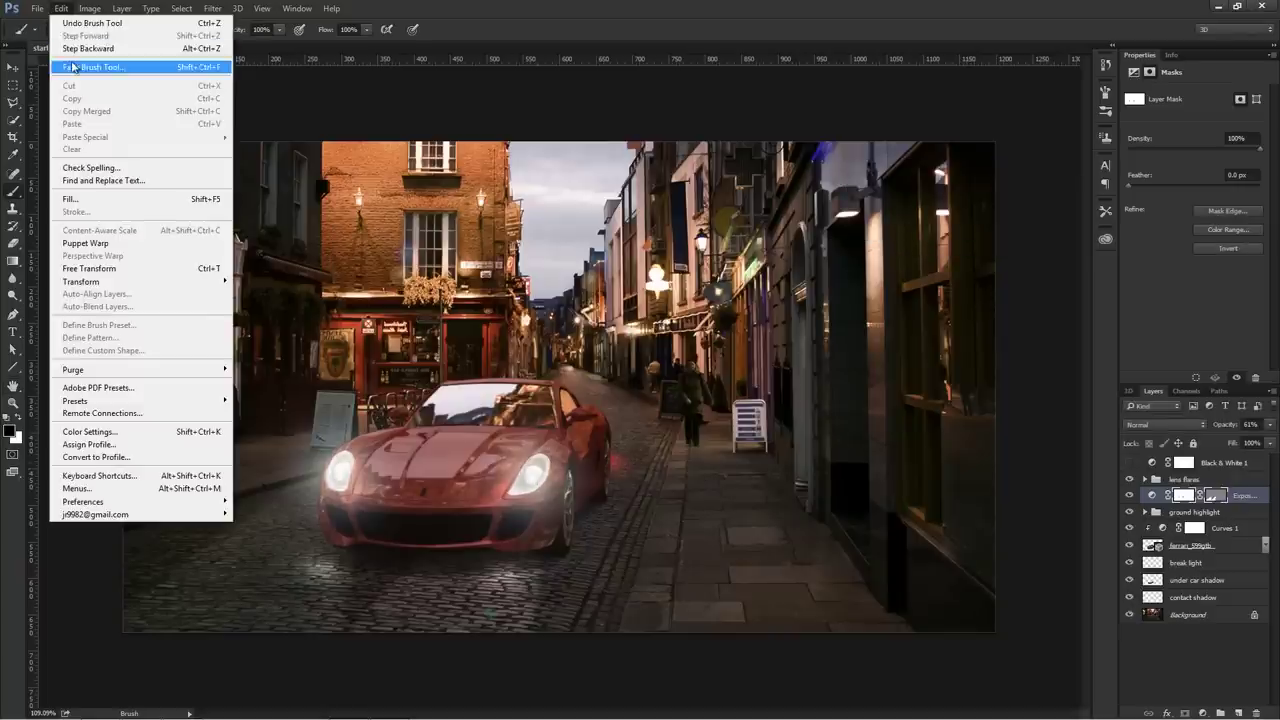
click(100, 65)
mouse_move(886, 211)
mouse_down()
mouse_move(857, 216)
mouse_move(914, 215)
mouse_move(896, 215)
mouse_up()
click(1010, 191)
key(b)
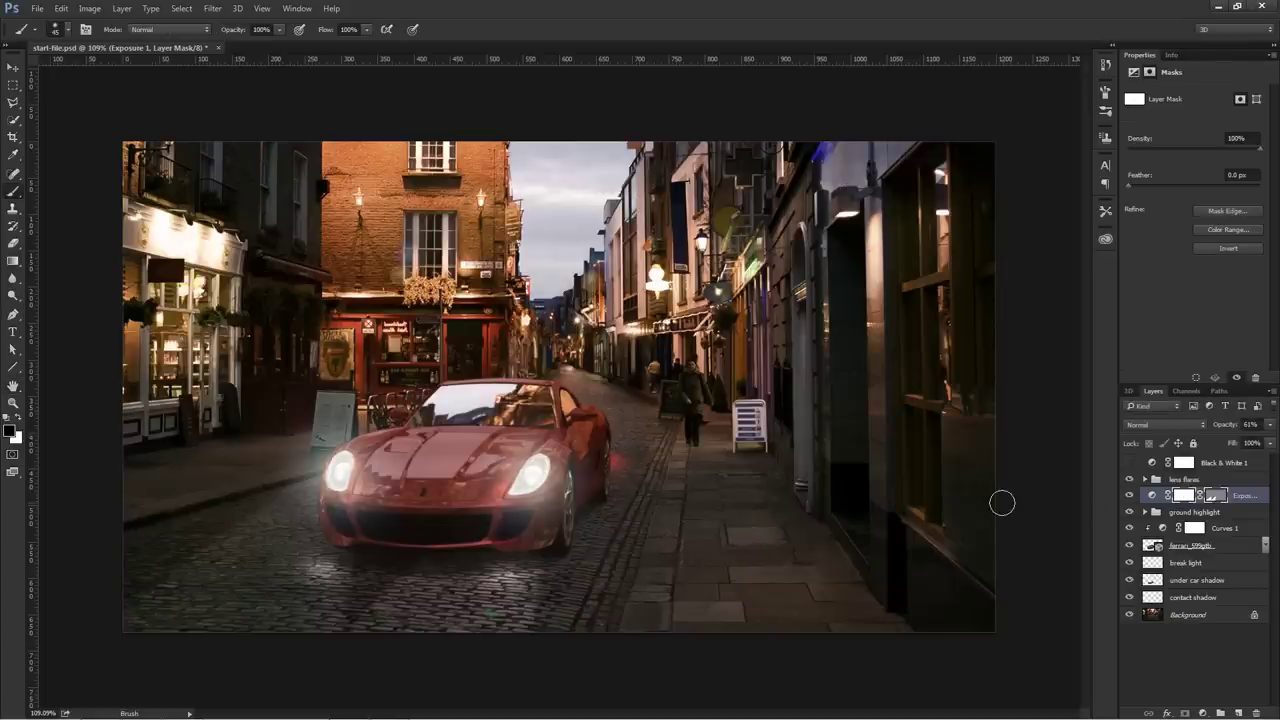
- Add a Color Lookup adjustment above the lens flares group using TealOrangePlusContrast.3DL, and set its opacity to 50%
click(1156, 481)
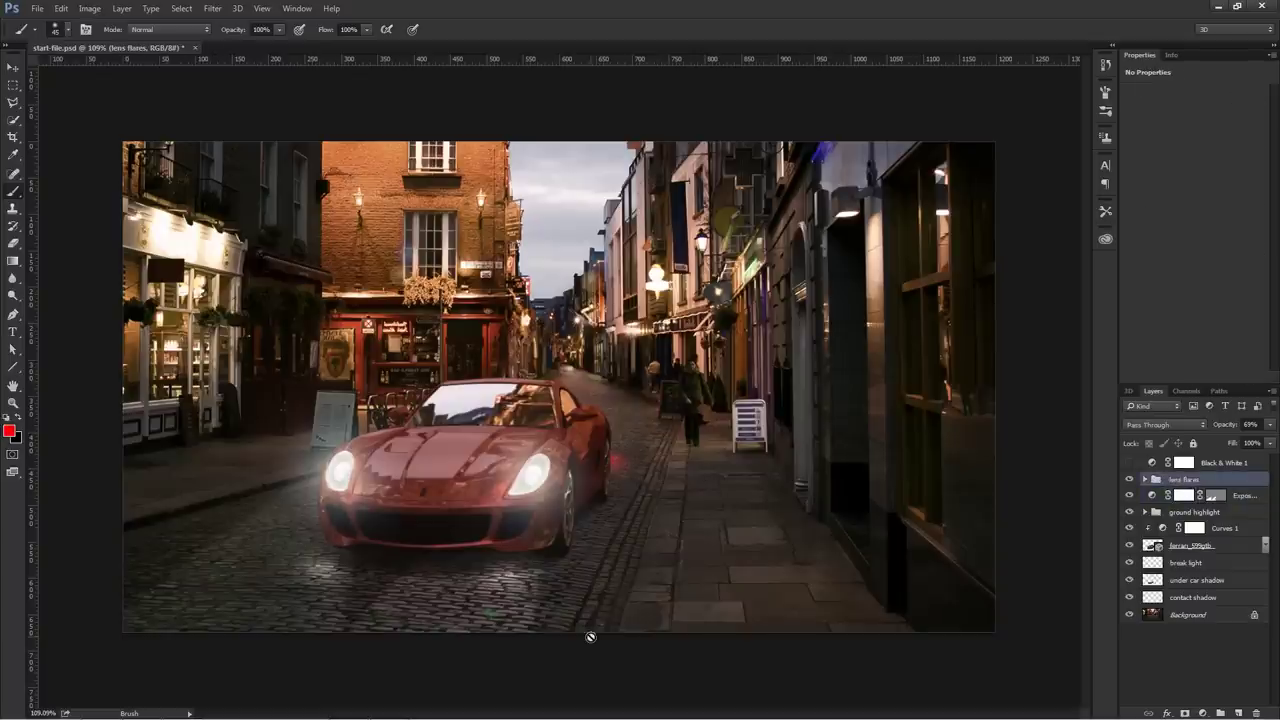
click(1203, 713)
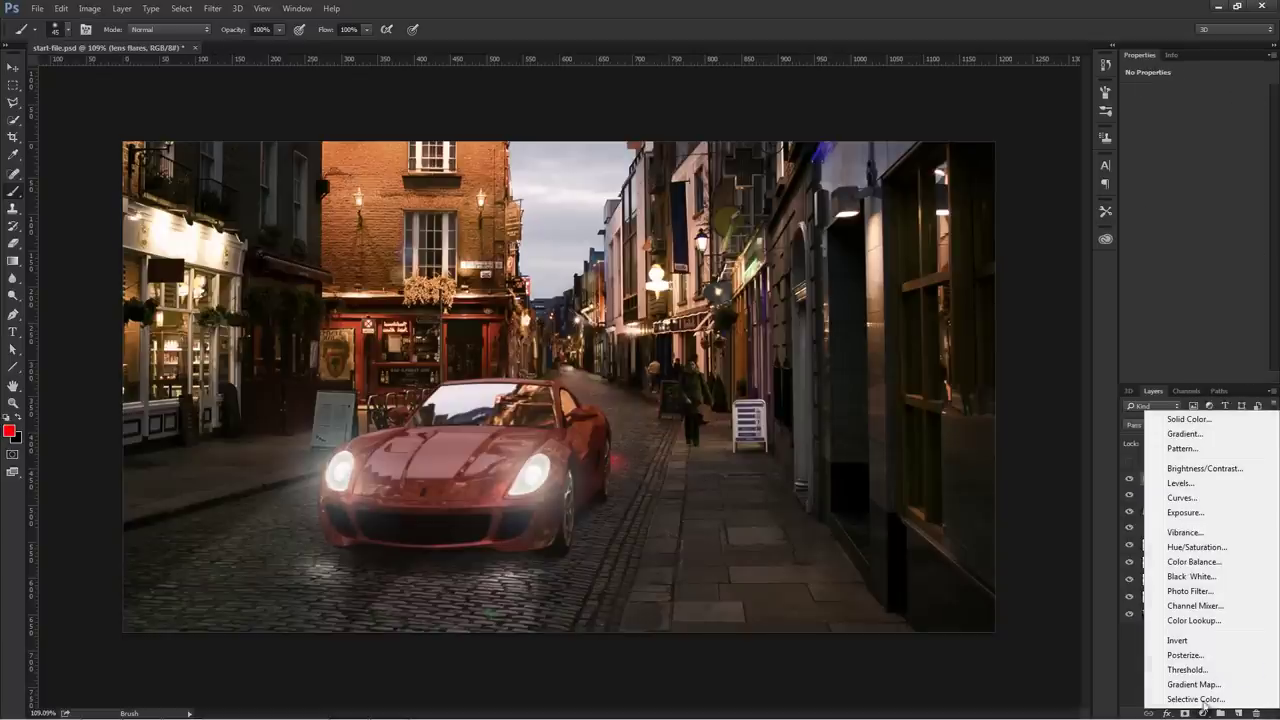
click(1214, 620)
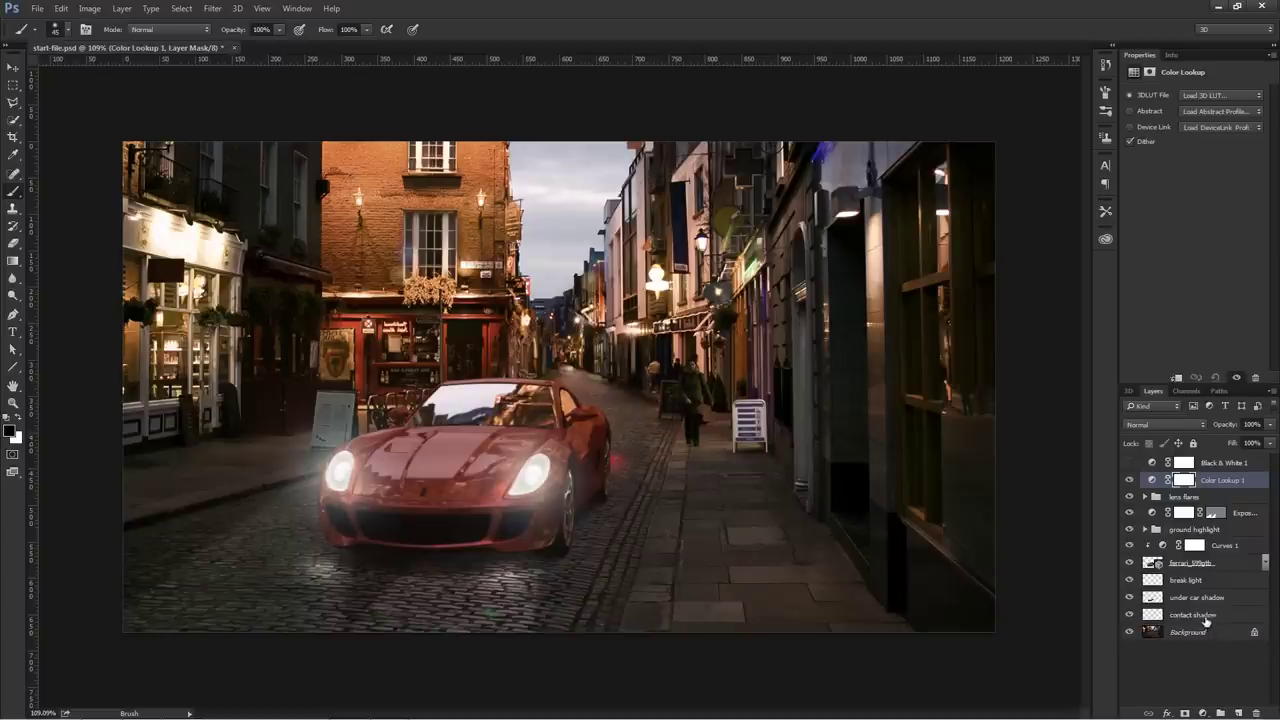
click(1222, 97)
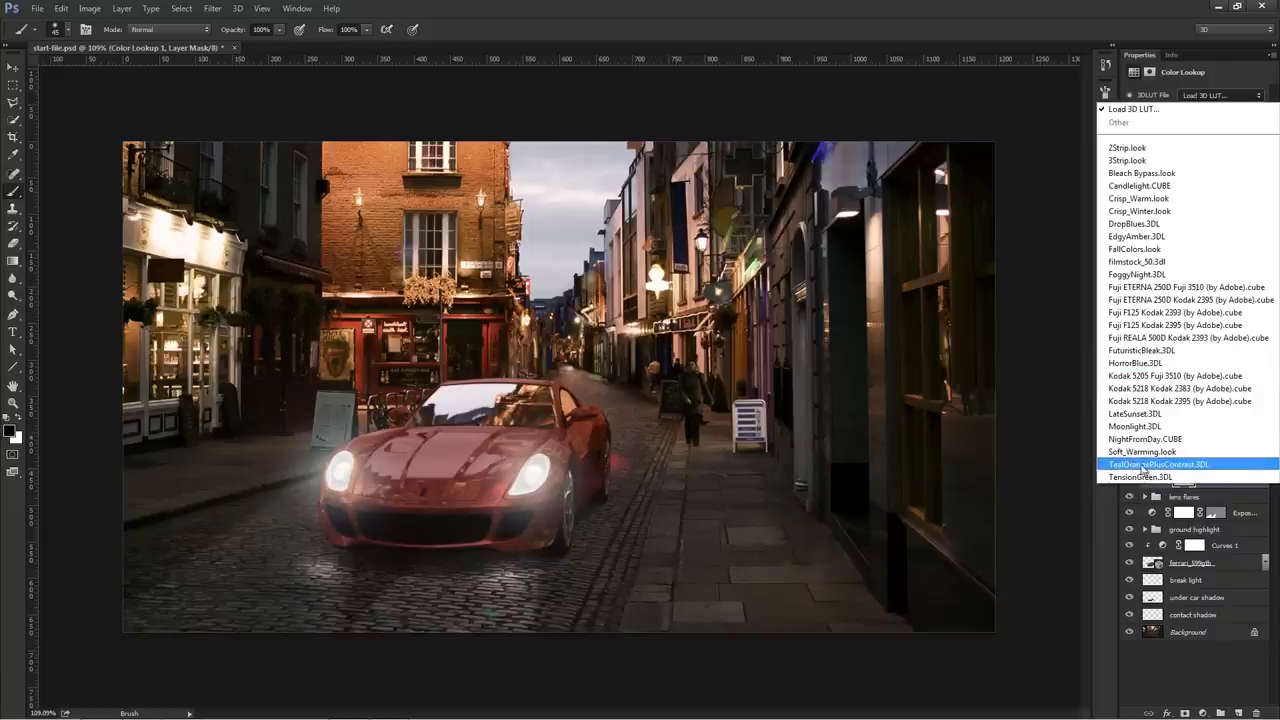
click(1145, 465)
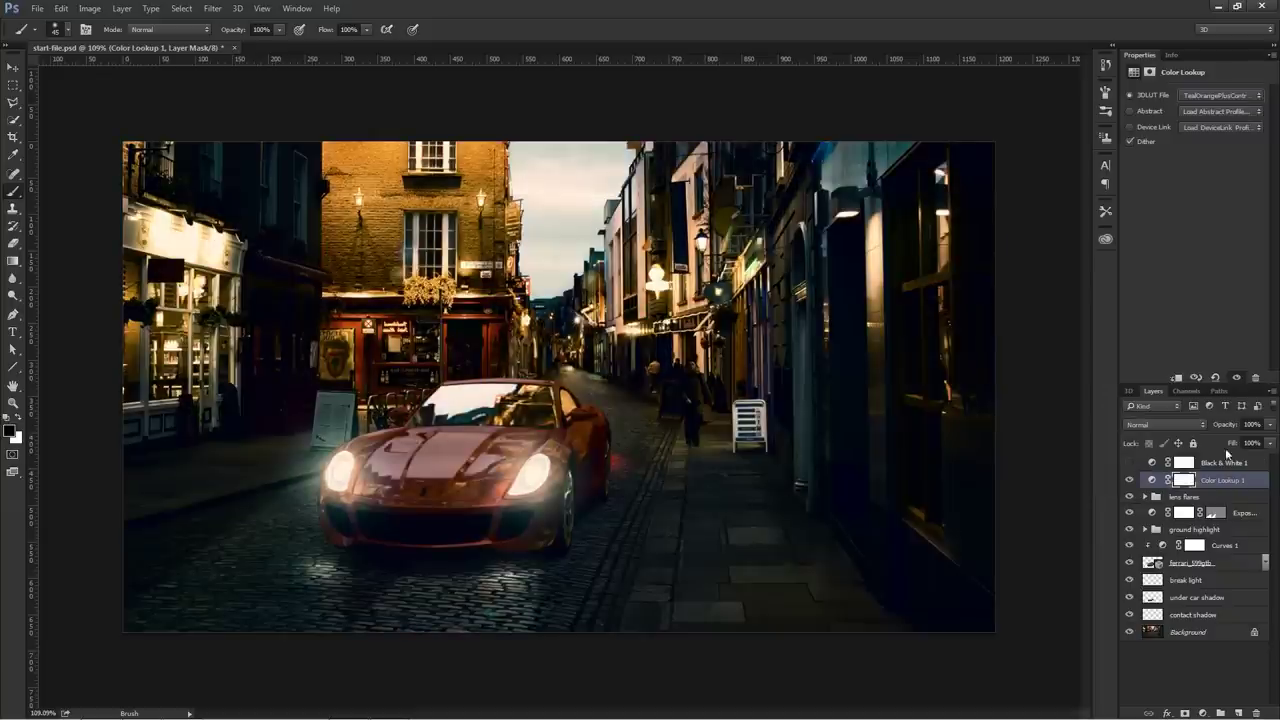
mouse_move(1243, 440)
mouse_down()
mouse_move(1204, 444)
mouse_move(1232, 448)
mouse_up()
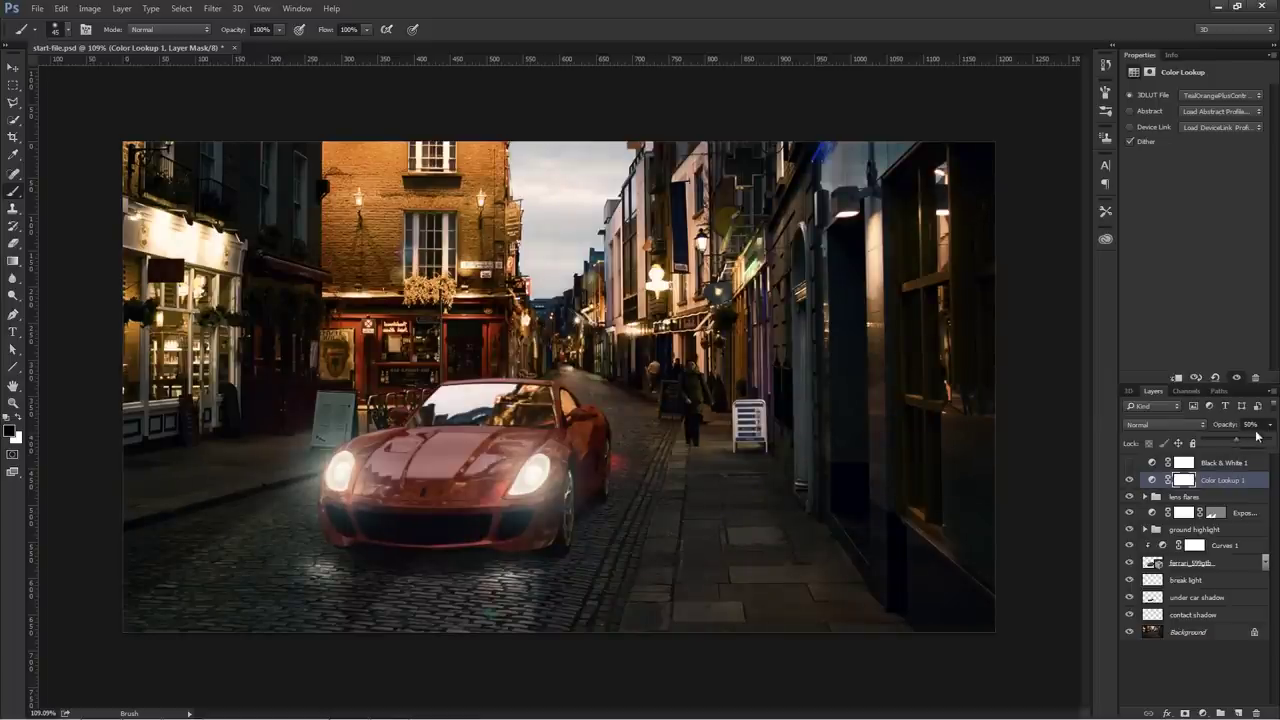
- Duplicate the Color Lookup adjustment layer to strengthen the teal and orange grade
click(1153, 481)
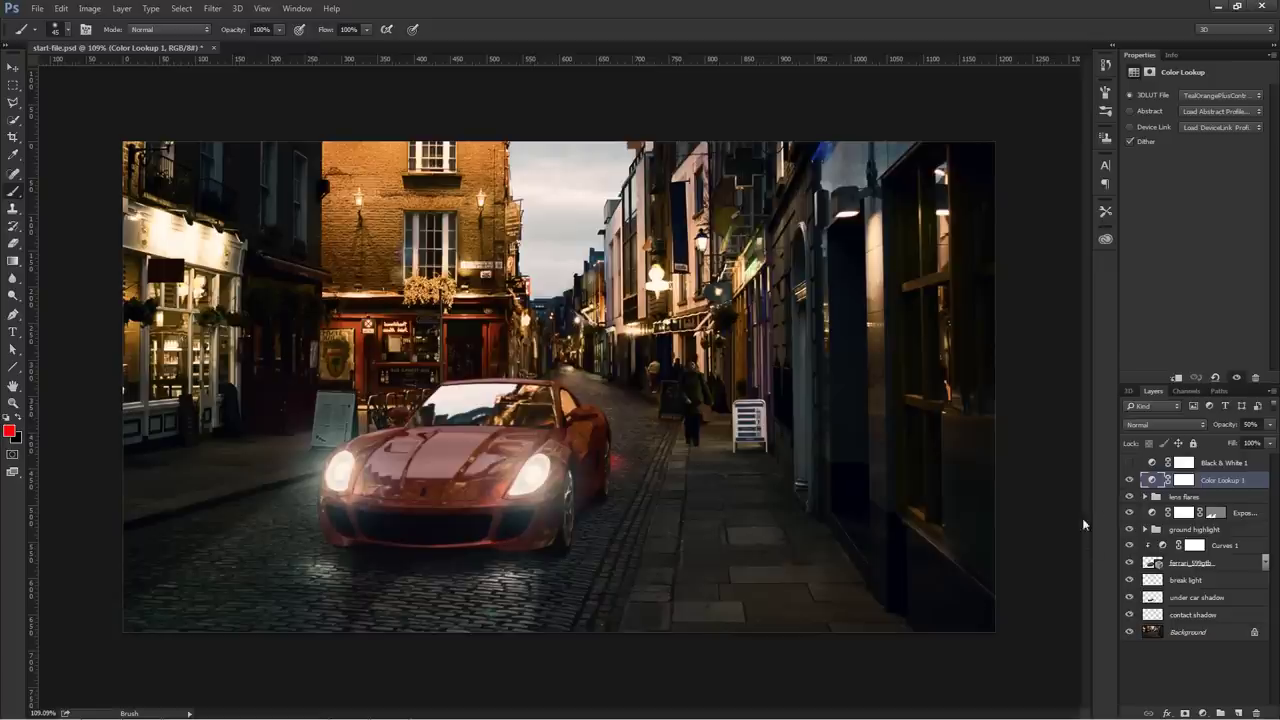
key(ctrl+j)
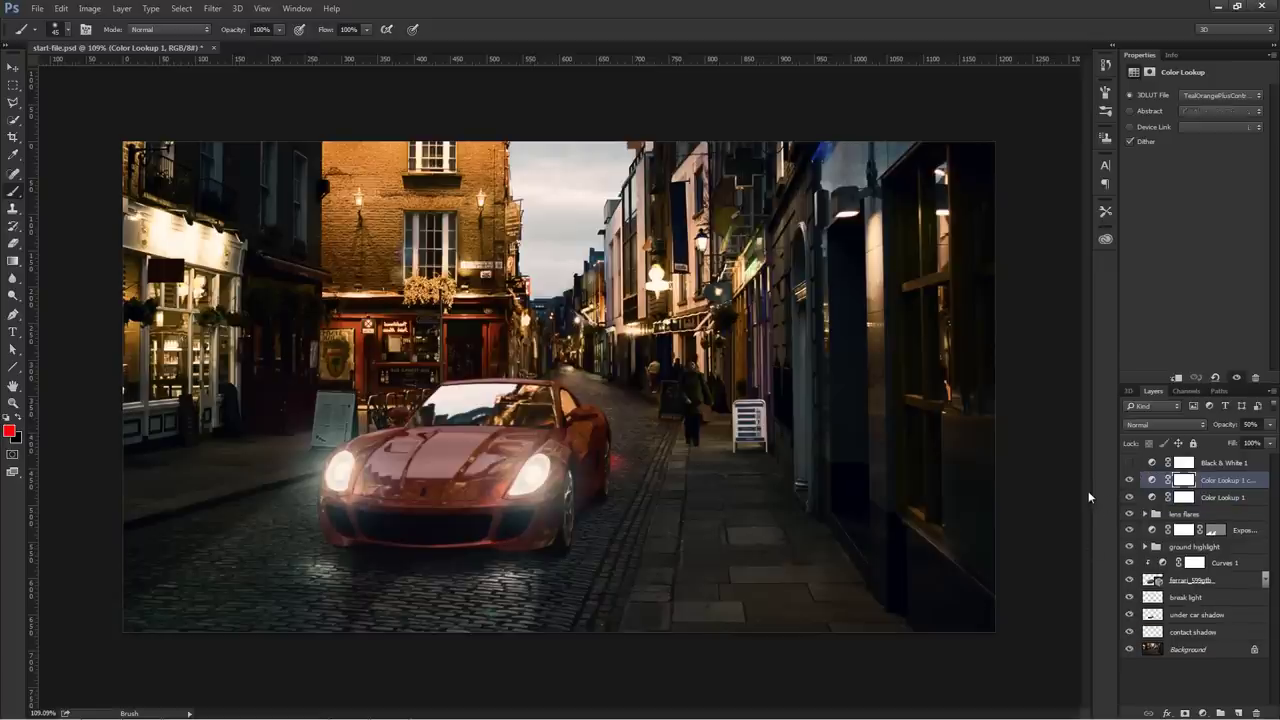
key(ctrl+2)
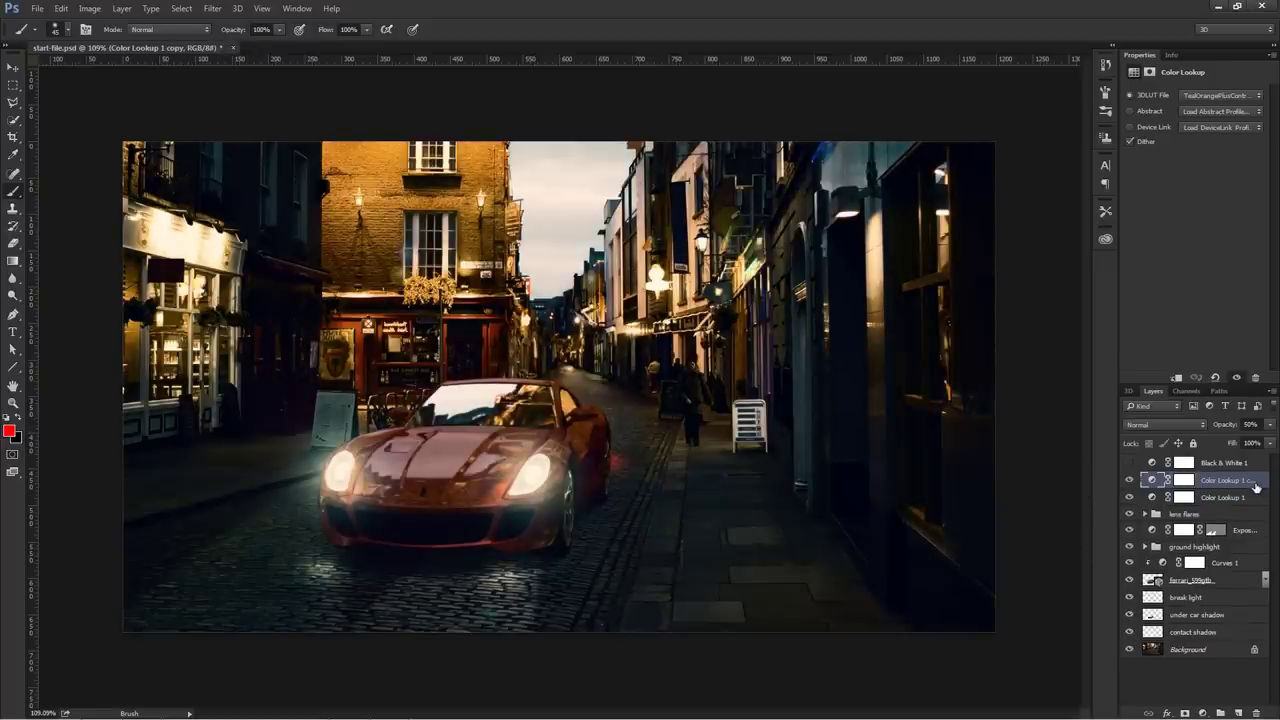
- Set the duplicated Color Lookup layer's blend mode to Color, fine-tune its opacity and compare the image with and without it
click(1180, 425)
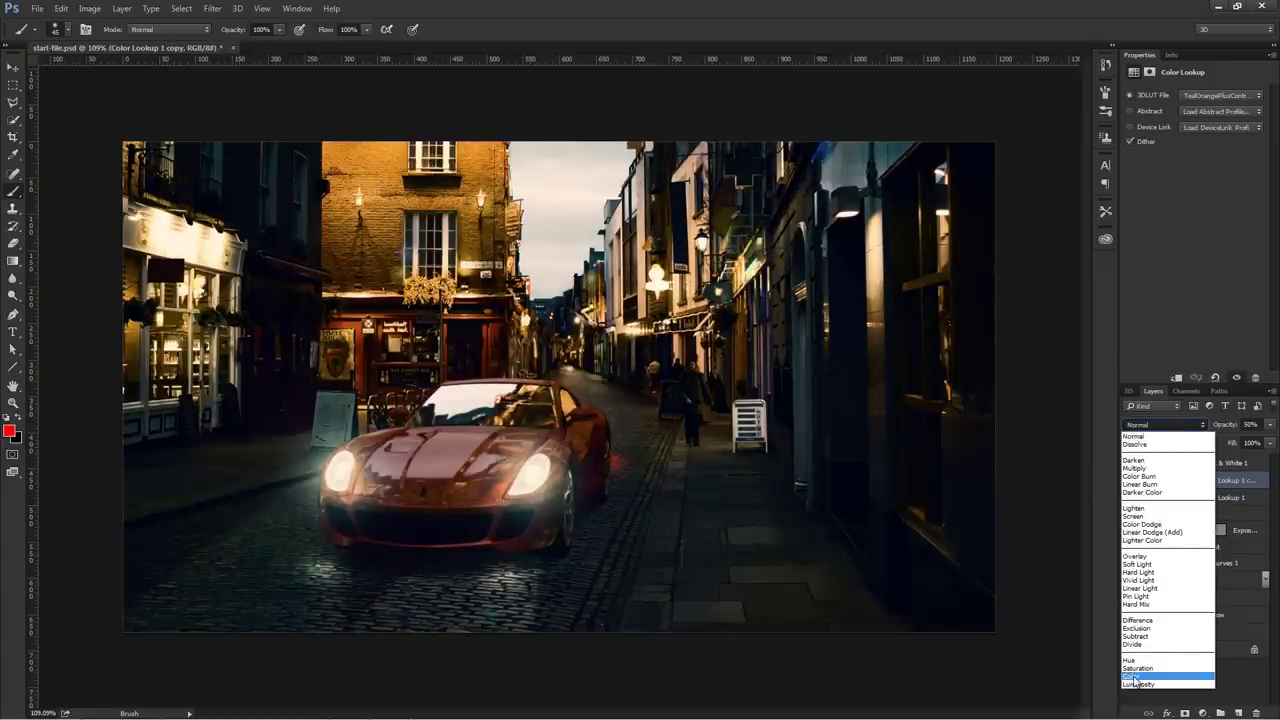
click(1128, 678)
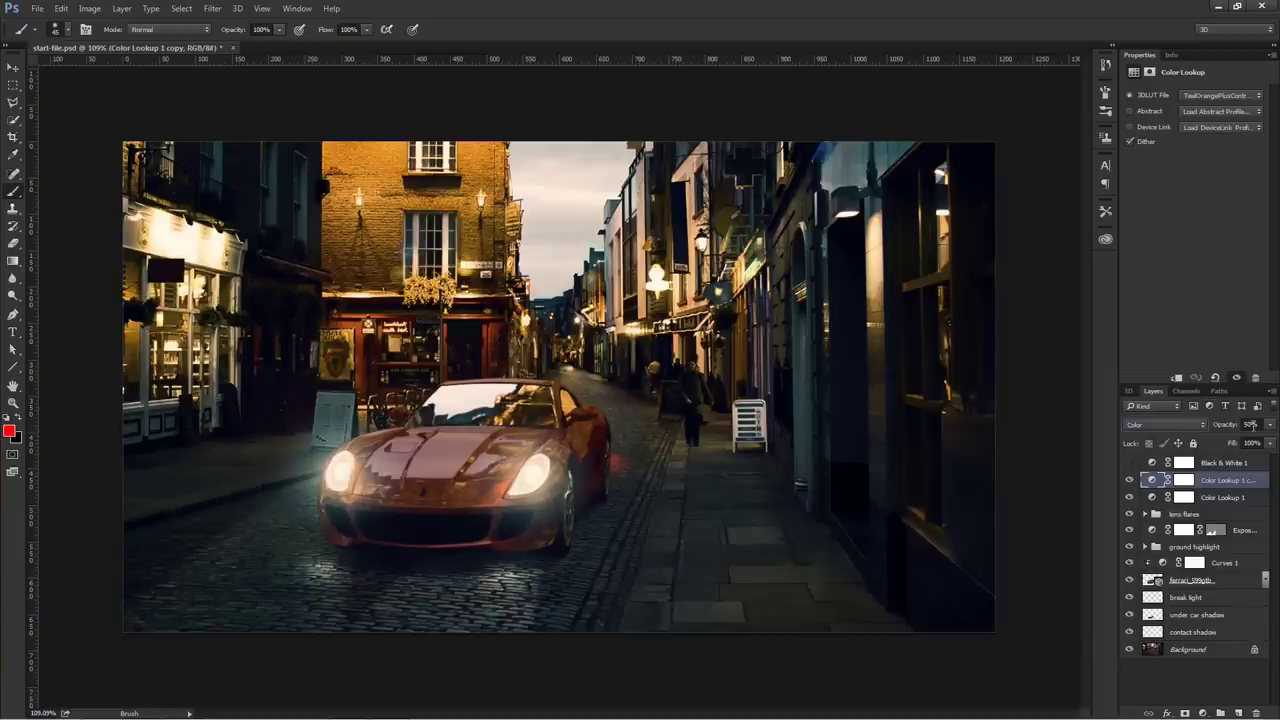
drag(1224, 428, 195, 426)
mouse_move(1224, 430)
mouse_down()
mouse_move(1260, 430)
mouse_move(1221, 430)
mouse_up()
click(1219, 430)
drag(1217, 430, 1218, 432)
click(1129, 481)
click(1129, 481)
click(1129, 481)
click(1129, 481)
- Add a Hue/Saturation adjustment clipped to the car layer, set its saturation to -8 and compare the car with and without it
ctrl+click(970, 457)
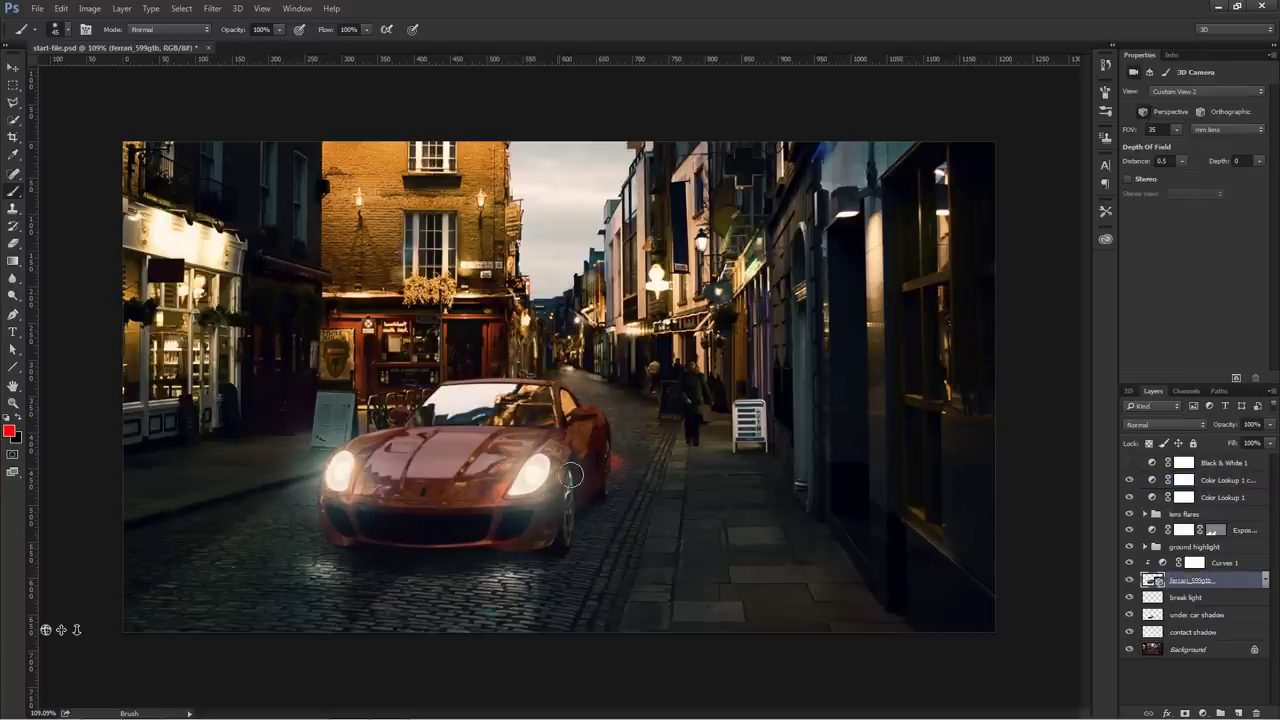
click(1205, 714)
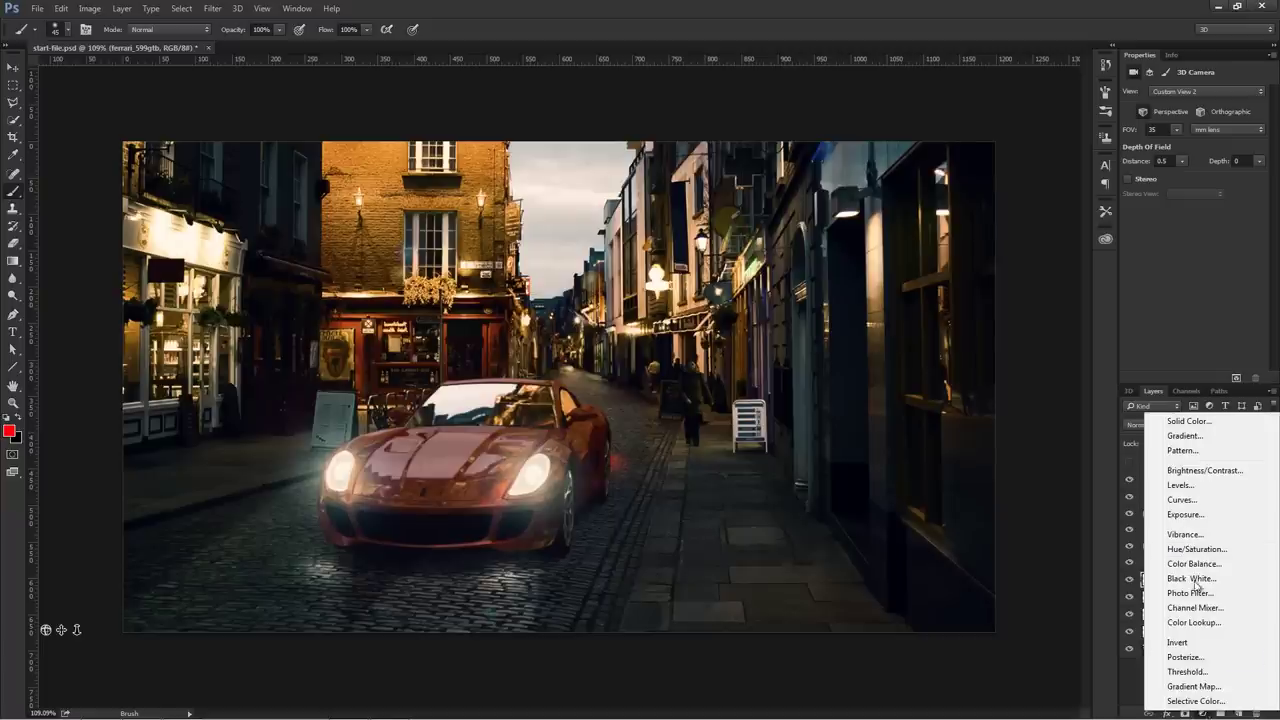
click(1200, 553)
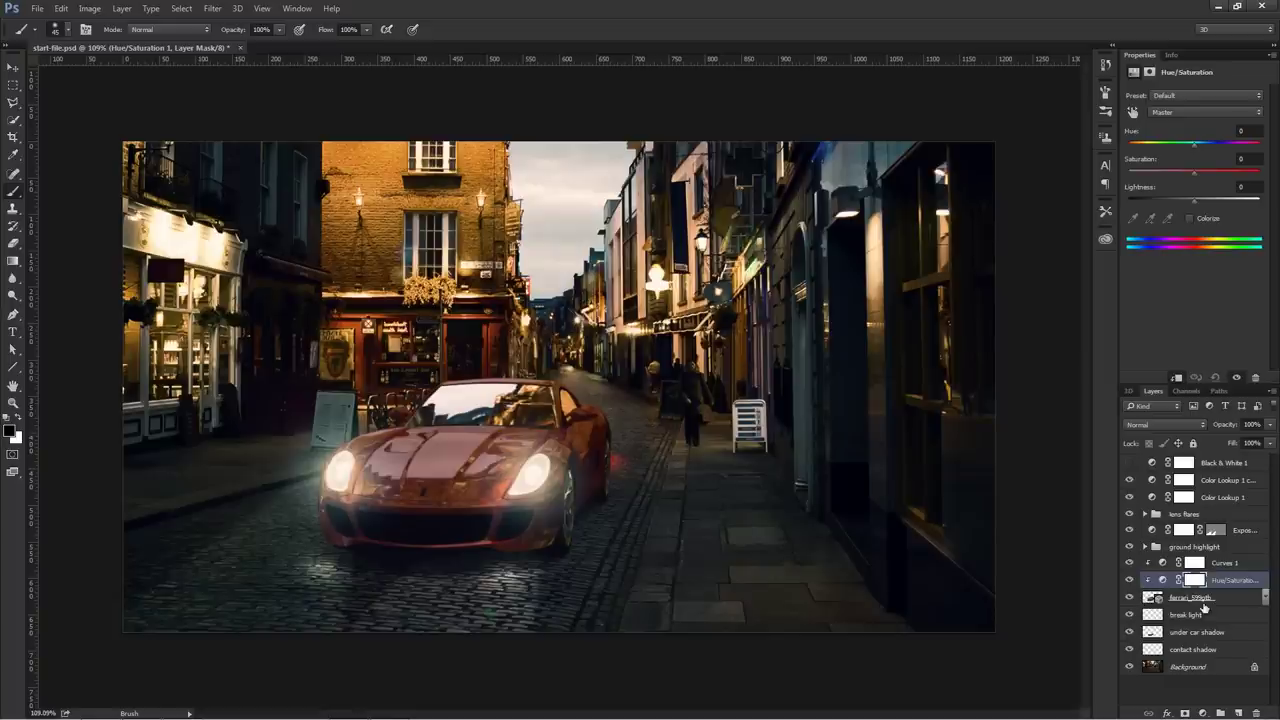
drag(1187, 176, 1181, 186)
click(1130, 580)
click(1130, 580)
click(1130, 580)
click(1130, 580)
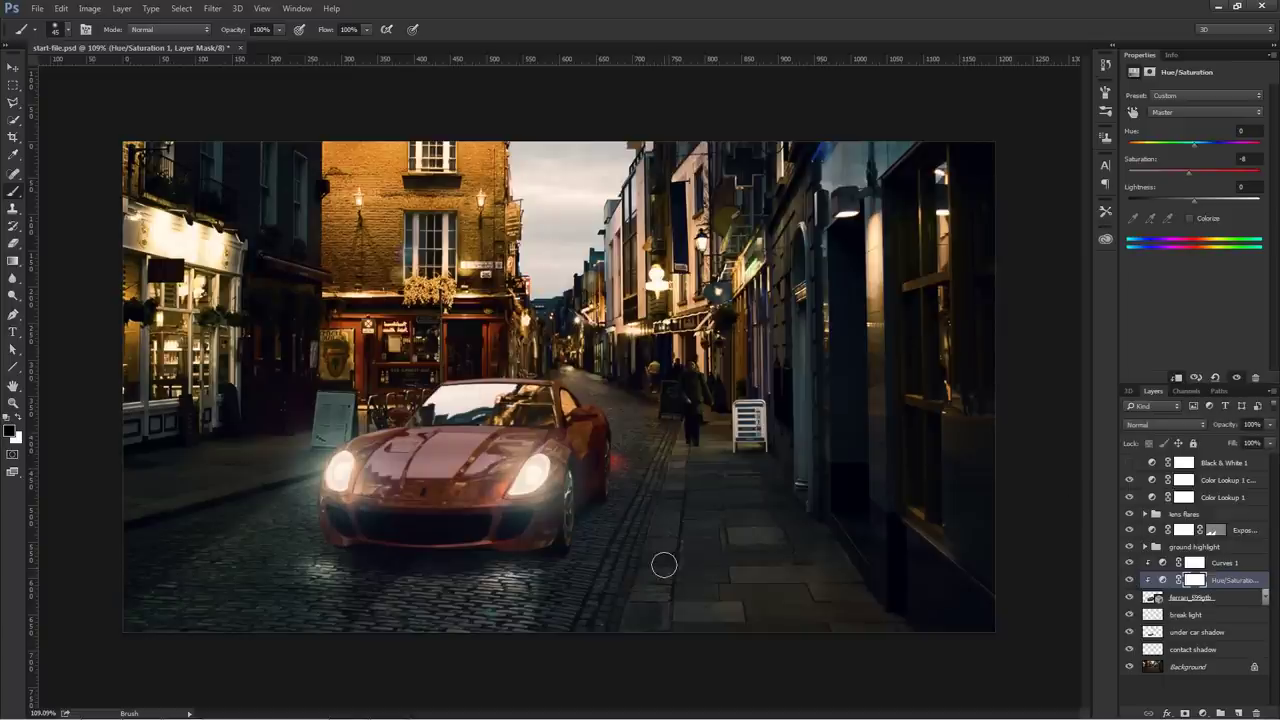